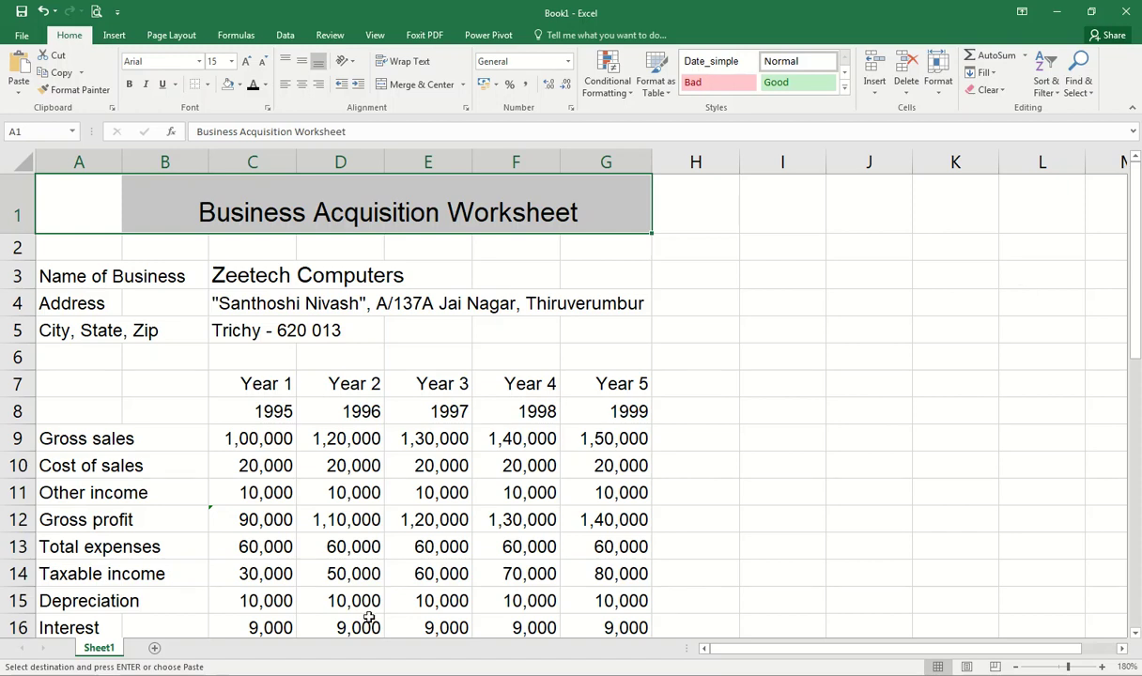
Step: Insert a new blank worksheet, Sheet2, beside the Sheet1 tab
{"action": "left_click", "coordinate": [155, 649]}
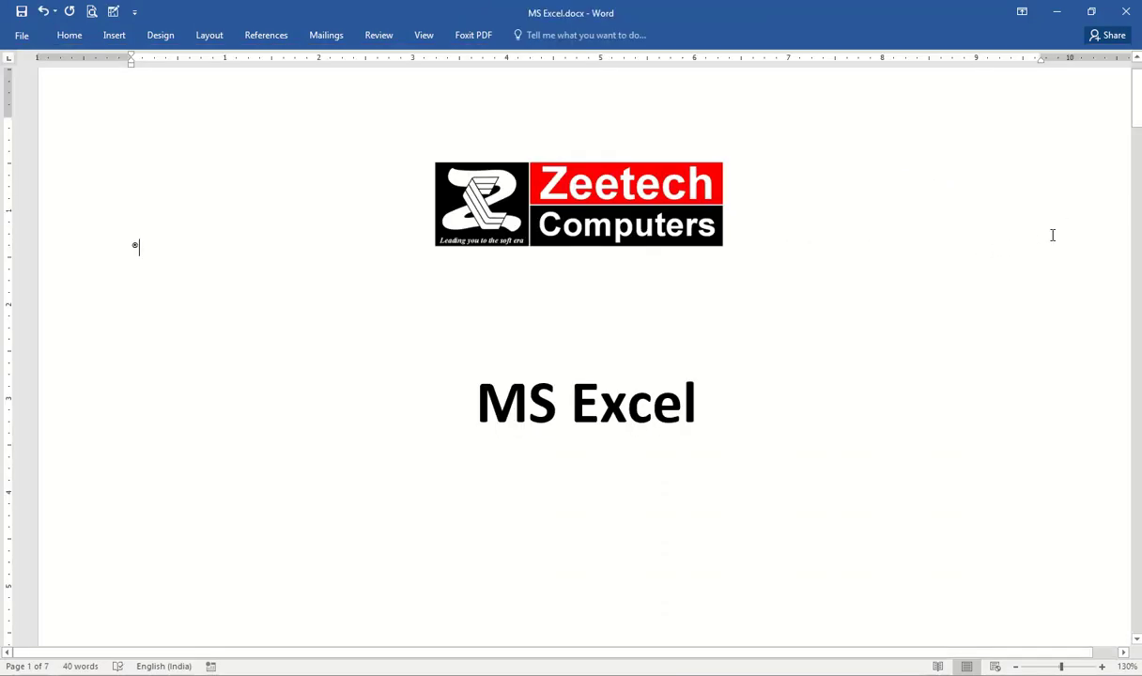
Step: Scroll the Word notes to page 2 to view the Sl. No / Tab / Chapter table
{"action": "scroll", "coordinate": [959, 291], "scroll_direction": "down", "scroll_amount": 10}
{"action": "scroll", "coordinate": [956, 291], "scroll_direction": "down", "scroll_amount": 3}
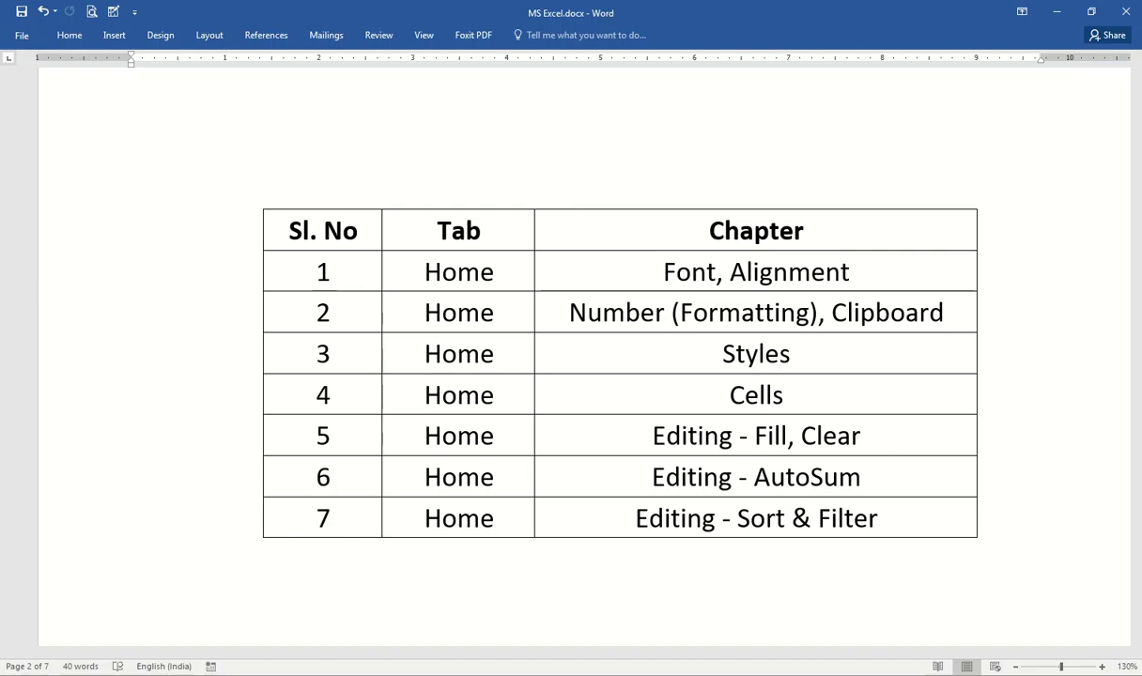
{"action": "key", "text": "alt+Tab"}
{"action": "key", "text": "alt+Tab"}
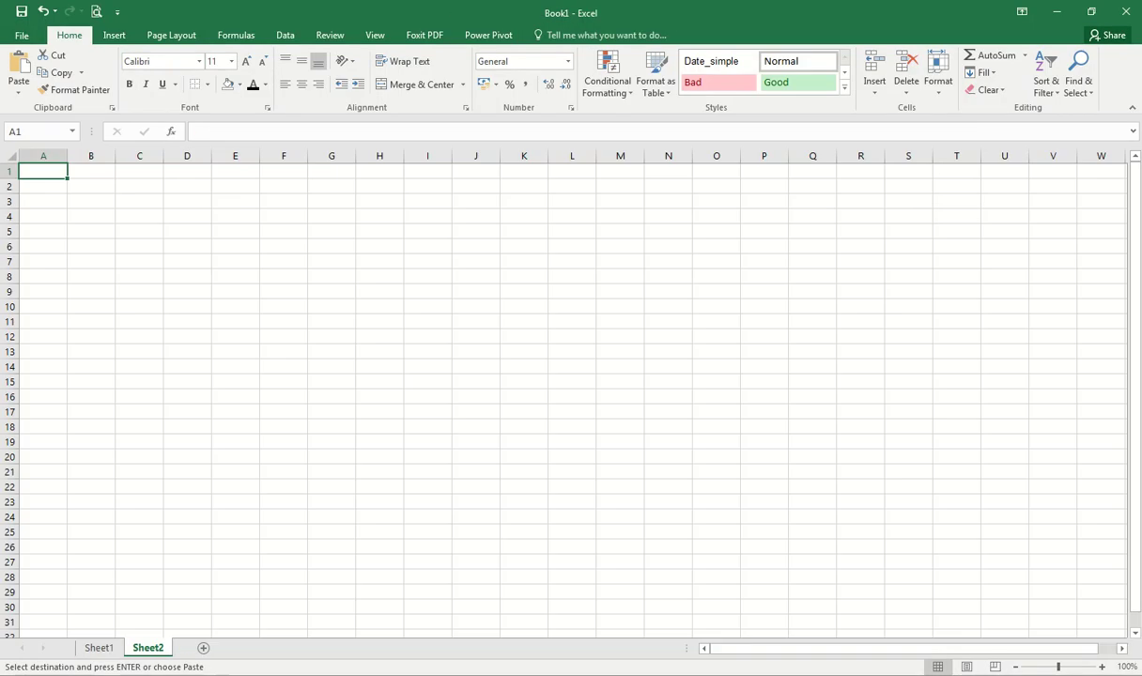
Step: Zoom the sheet view and look at the File information page before returning to the grid
{"action": "scroll", "coordinate": [31, 179], "scroll_direction": "up", "scroll_amount": 5}
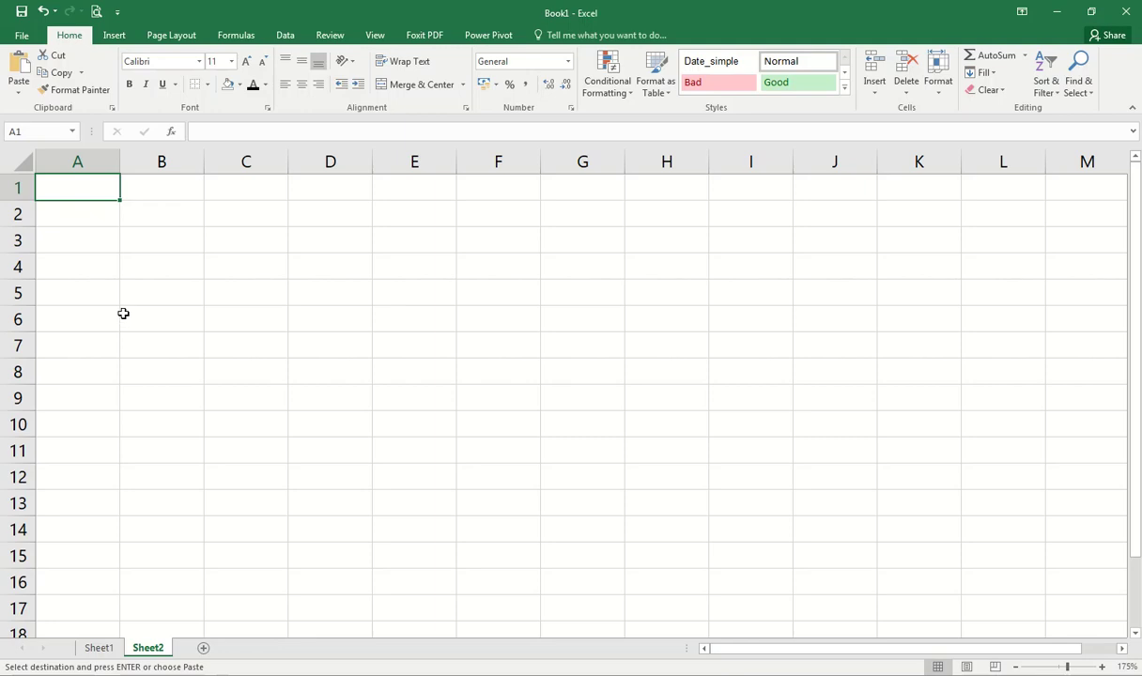
{"action": "scroll", "coordinate": [136, 329], "scroll_direction": "down", "scroll_amount": 2}
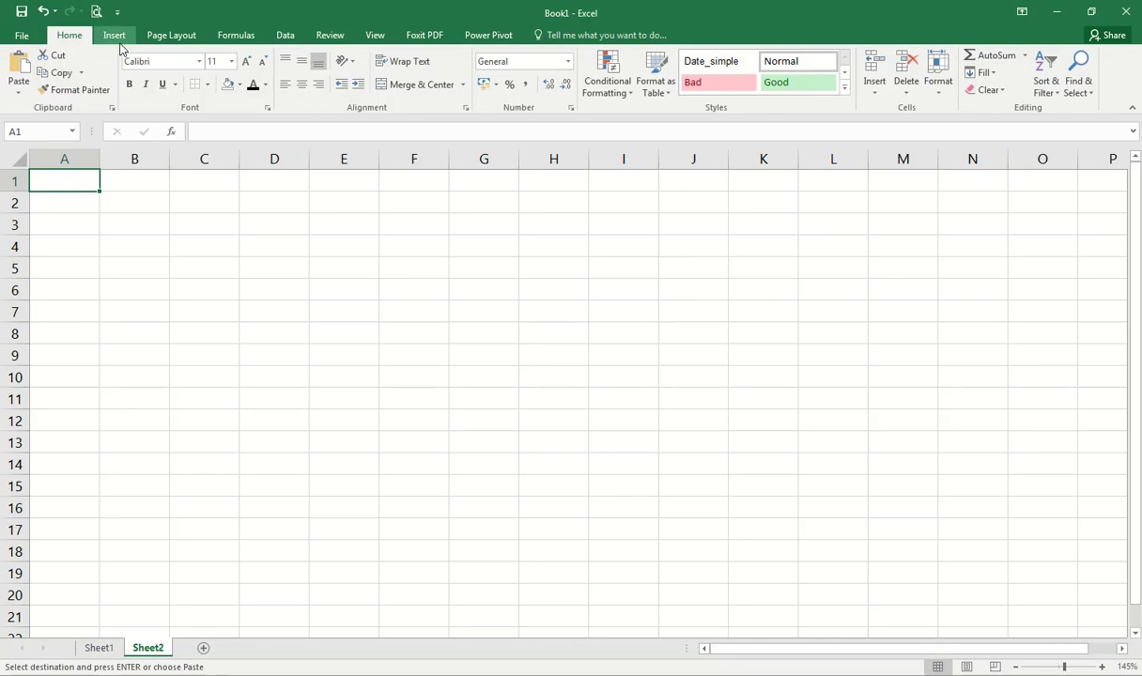
{"action": "left_click", "coordinate": [23, 36]}
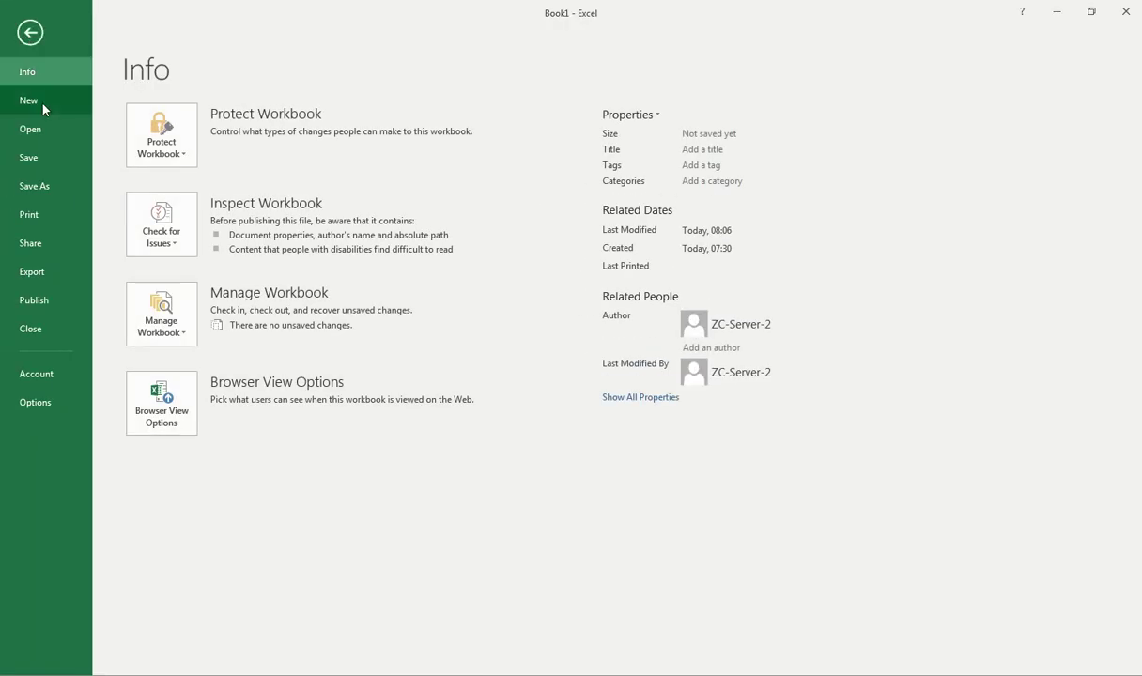
{"action": "key", "text": "Escape"}
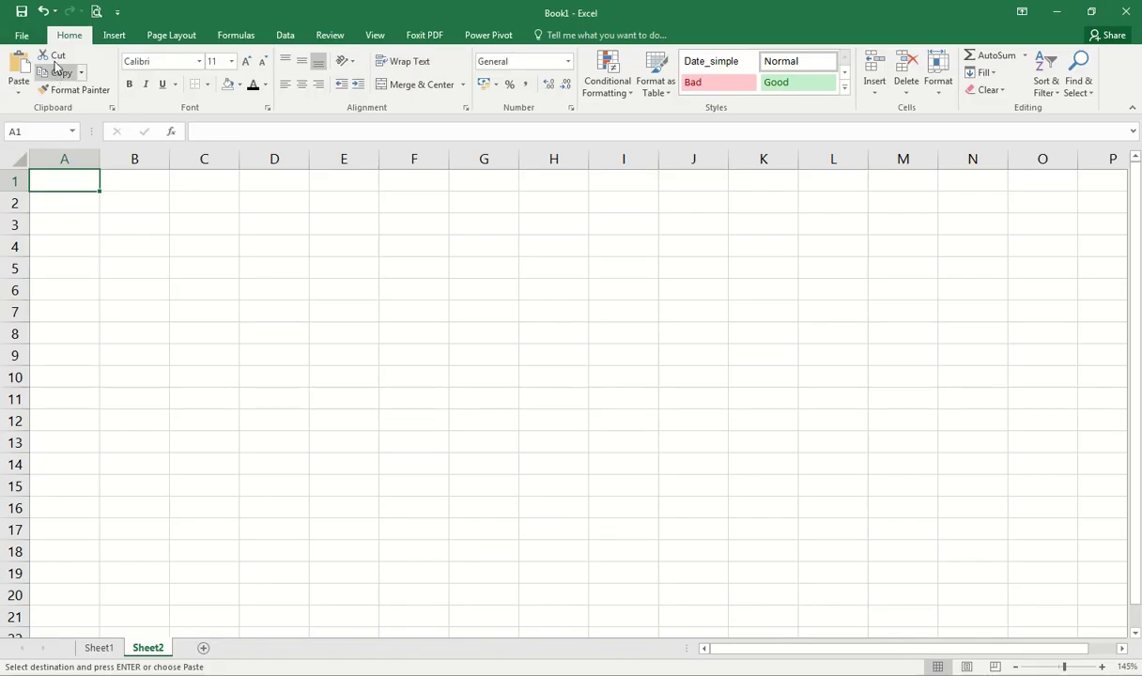
Step: Browse the Insert, Page Layout, Formulas, Data, Review, View, Power Pivot and Foxit PDF tabs, ending on Home
{"action": "left_click", "coordinate": [113, 42]}
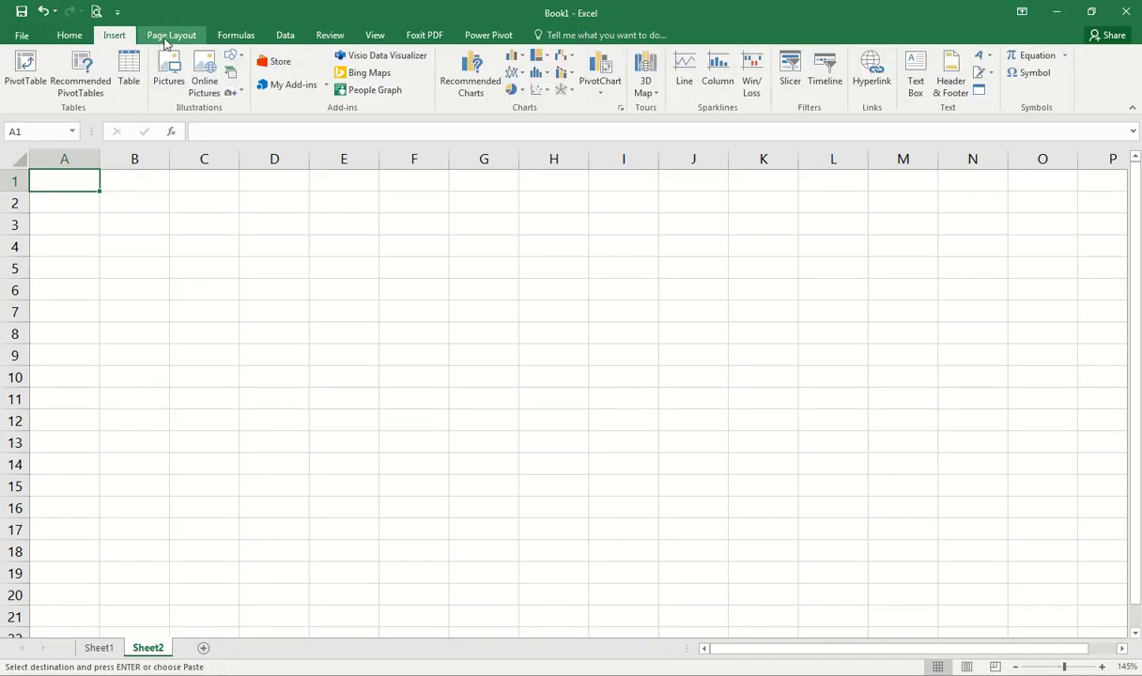
{"action": "left_click", "coordinate": [161, 42]}
{"action": "left_click", "coordinate": [240, 37]}
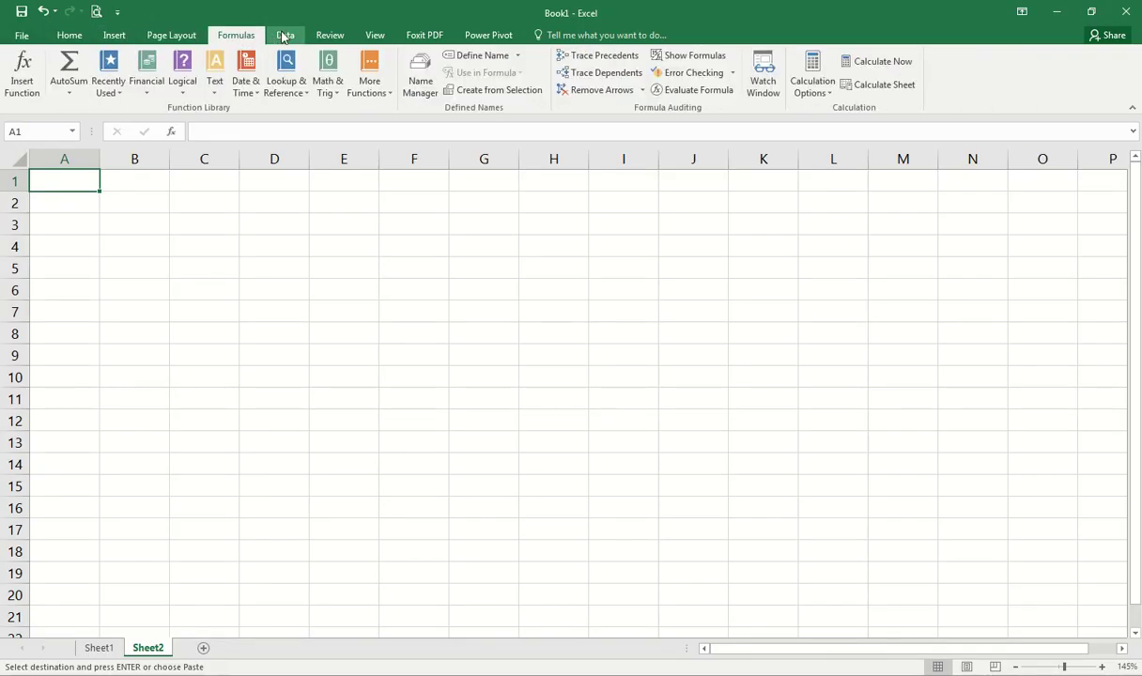
{"action": "left_click", "coordinate": [284, 35]}
{"action": "left_click", "coordinate": [336, 38]}
{"action": "left_click", "coordinate": [369, 37]}
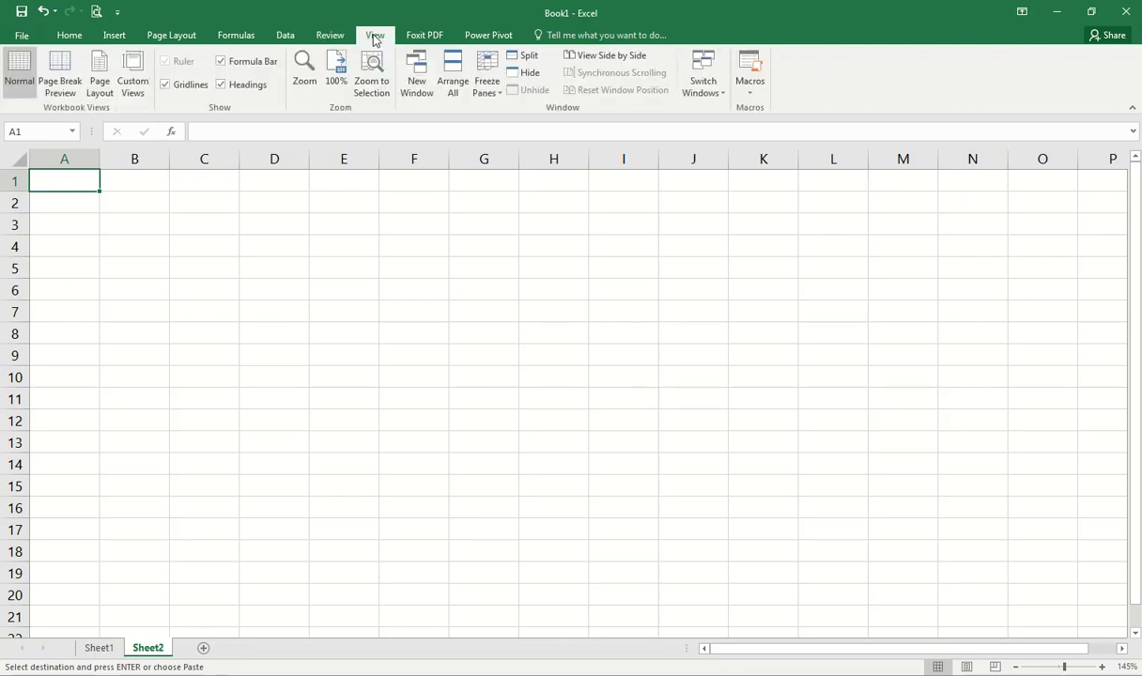
{"action": "left_click", "coordinate": [487, 34]}
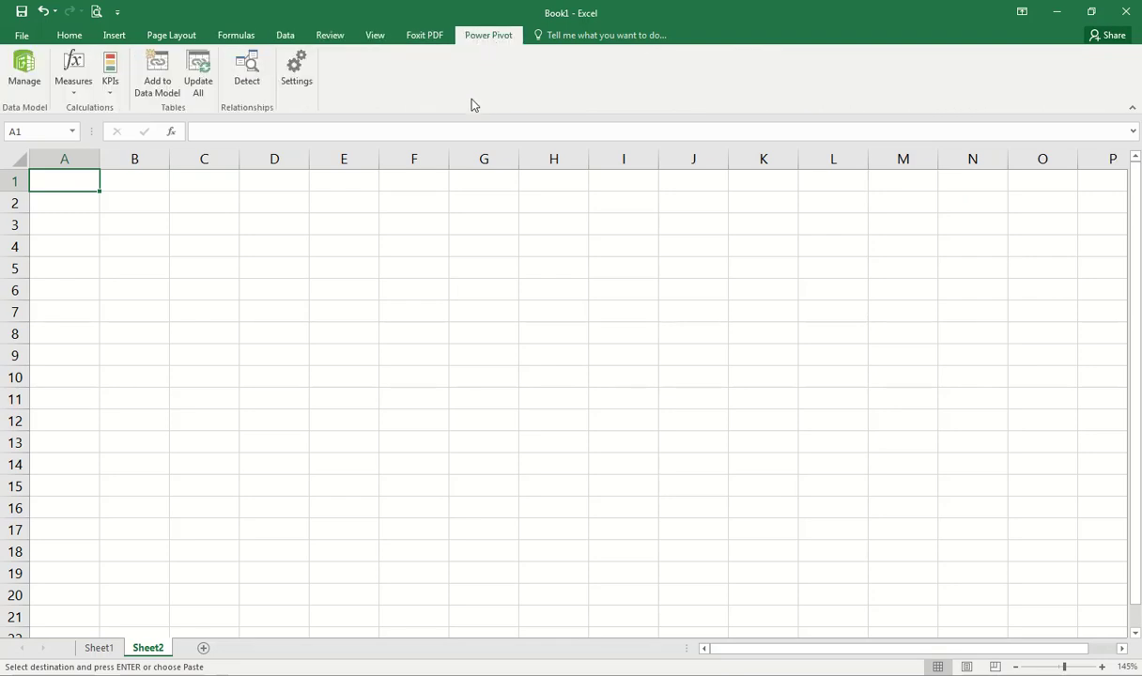
{"action": "left_click", "coordinate": [435, 35]}
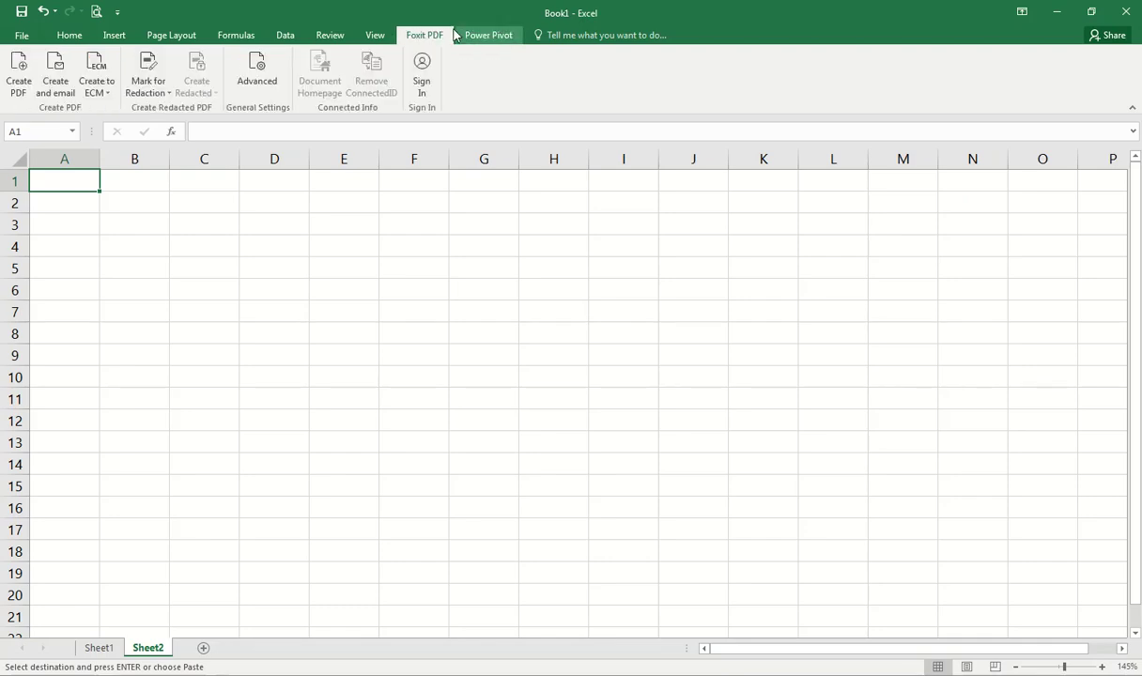
{"action": "left_click", "coordinate": [69, 36]}
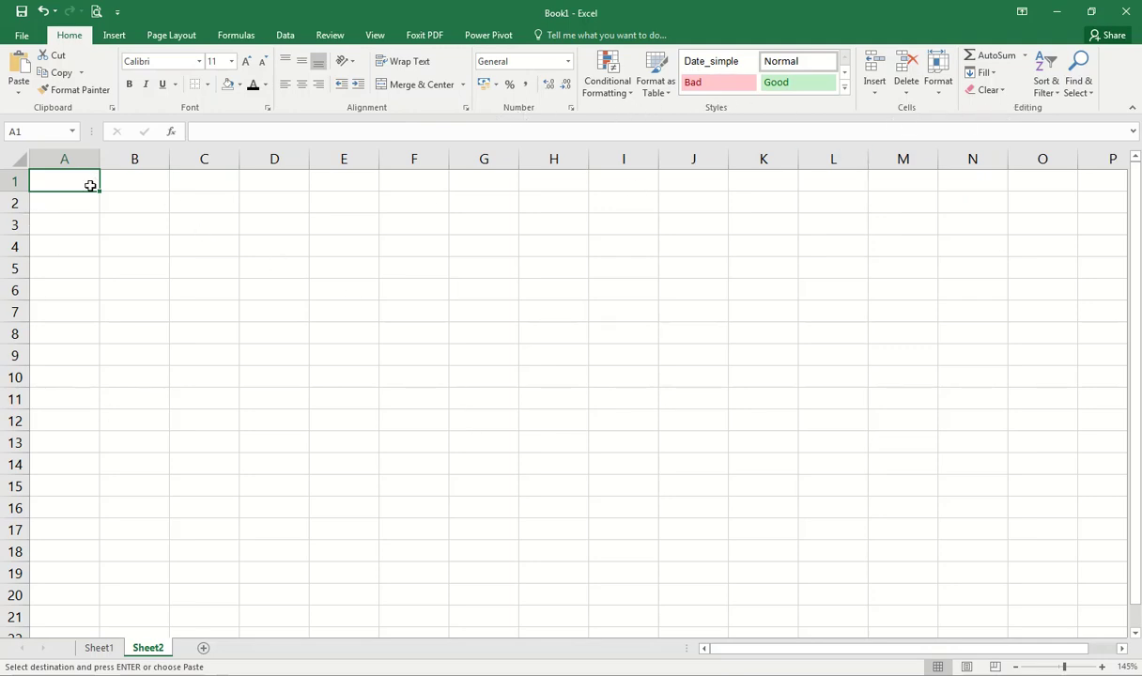
{"action": "left_click", "coordinate": [418, 284]}
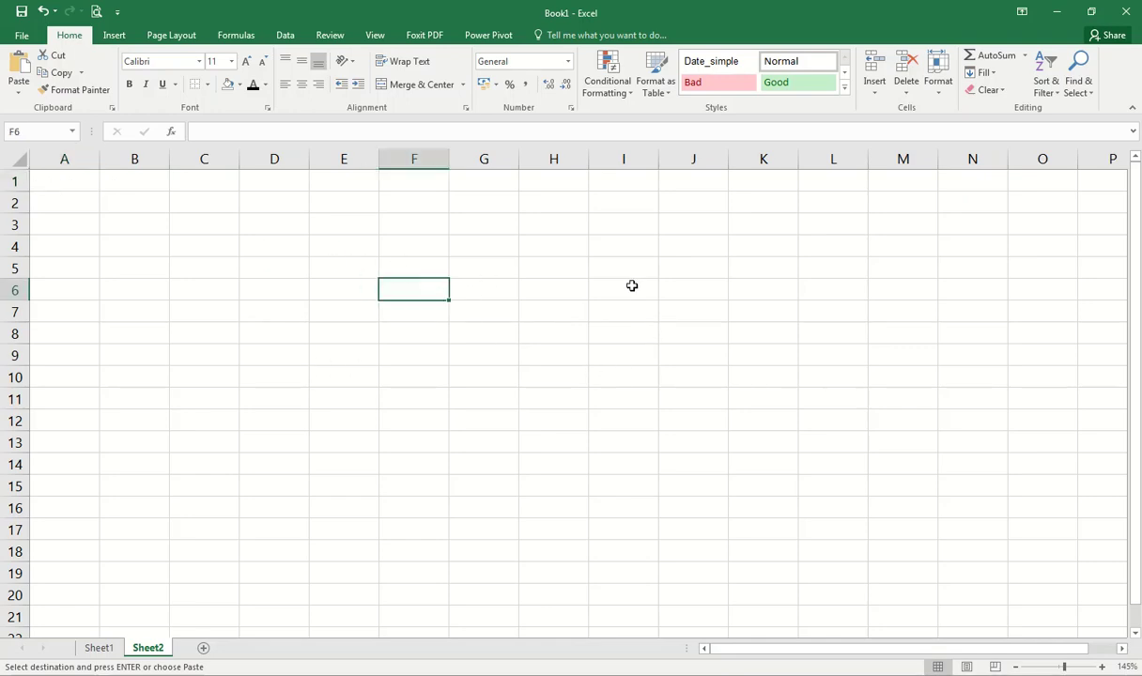
{"action": "left_click", "coordinate": [662, 267]}
{"action": "left_click", "coordinate": [615, 225]}
{"action": "left_click", "coordinate": [344, 246]}
{"action": "left_click", "coordinate": [210, 225]}
{"action": "left_click", "coordinate": [211, 290]}
{"action": "left_click", "coordinate": [225, 355]}
{"action": "left_click", "coordinate": [344, 355]}
{"action": "left_click", "coordinate": [554, 355]}
{"action": "left_click", "coordinate": [722, 341]}
{"action": "left_click", "coordinate": [487, 271]}
{"action": "left_click", "coordinate": [246, 334]}
{"action": "left_click", "coordinate": [226, 338]}
{"action": "left_click", "coordinate": [196, 227]}
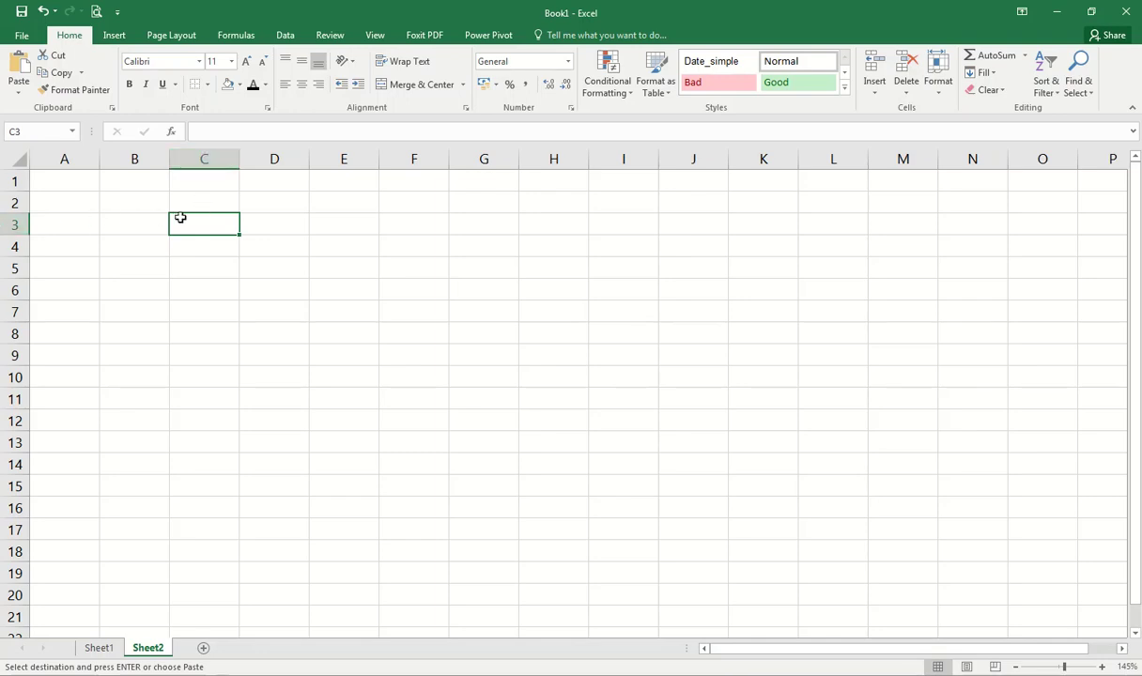
{"action": "left_click", "coordinate": [25, 176]}
{"action": "left_click", "coordinate": [62, 177]}
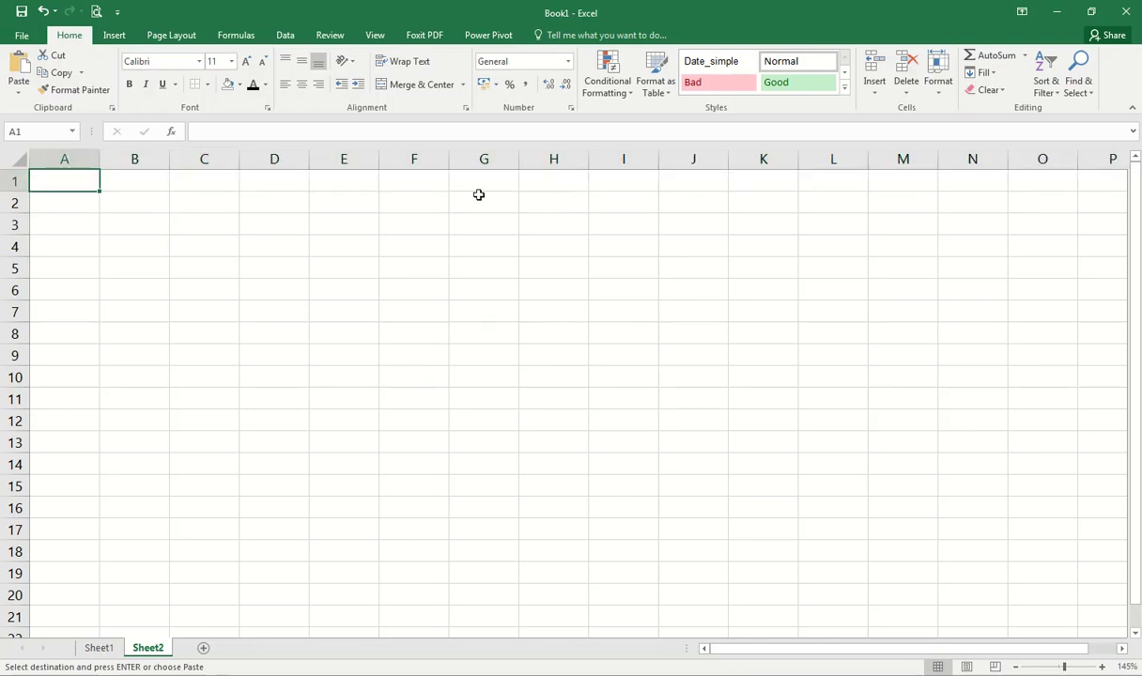
{"action": "left_click", "coordinate": [756, 310]}
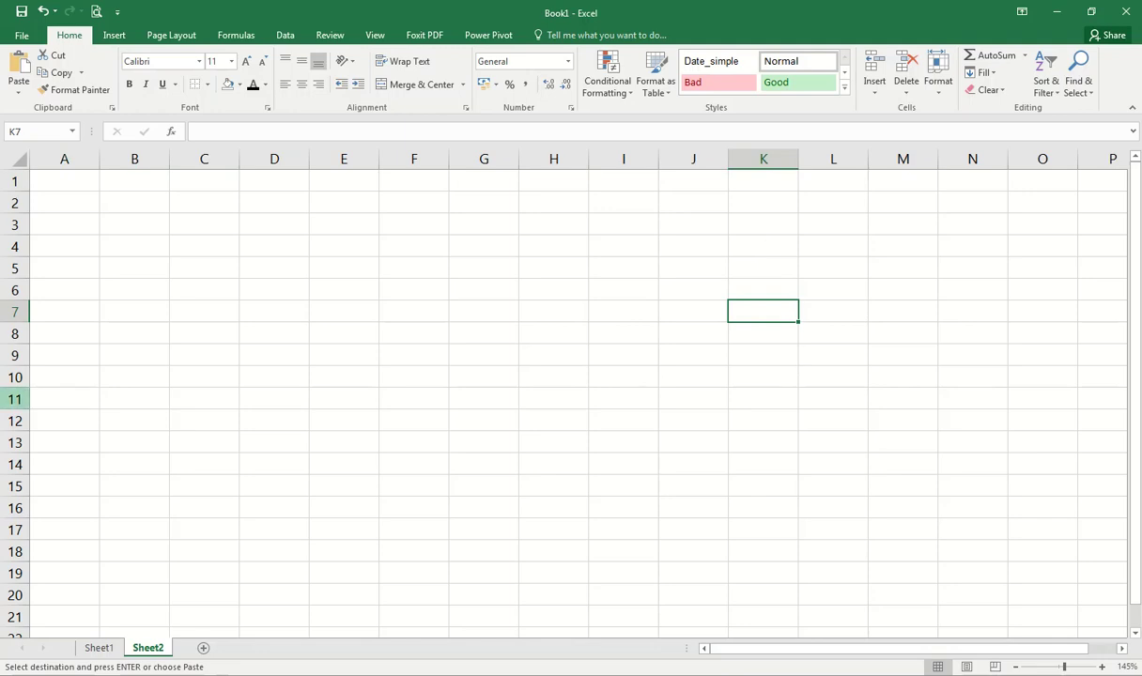
Step: Move the active cell from O3 right to AH3, then up to row 1 and back to AB1
{"action": "left_click", "coordinate": [1022, 222]}
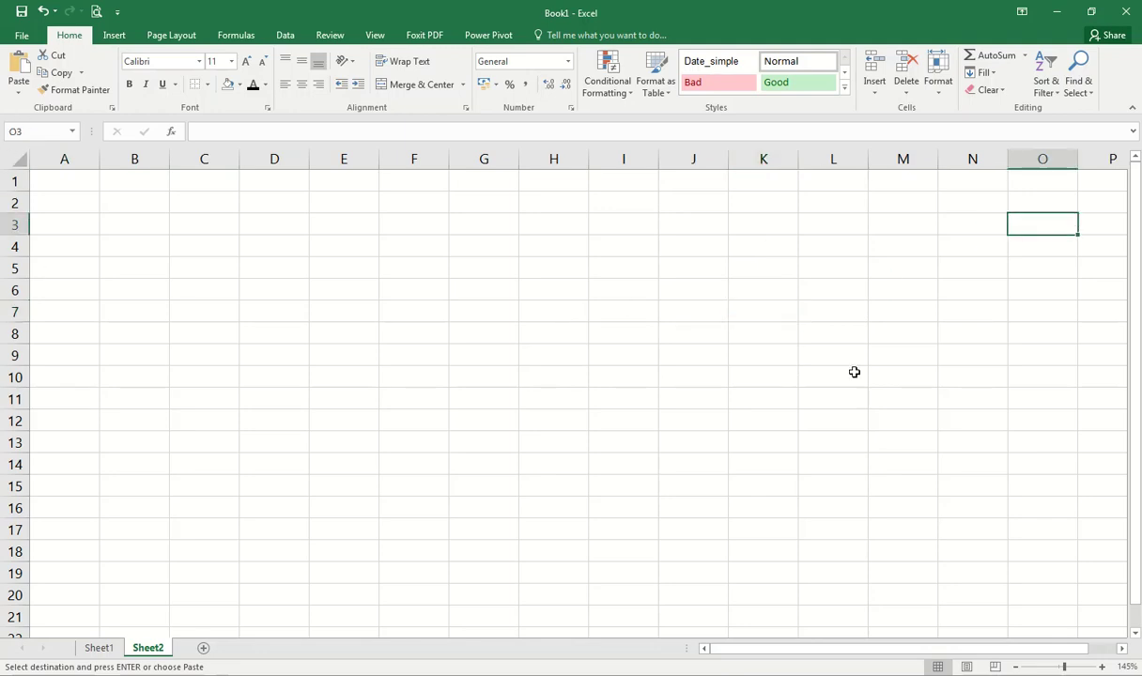
{"action": "key", "text": "Right"}
{"action": "key", "text": "Right"}
{"action": "key", "text": "Right"}
{"action": "key", "text": "Right"}
{"action": "key", "text": "Right"}
{"action": "key", "text": "Right"}
{"action": "key", "text": "Right"}
{"action": "key", "text": "Right"}
{"action": "key", "text": "Right"}
{"action": "key", "text": "Right"}
{"action": "key", "text": "Right"}
{"action": "key", "text": "Right"}
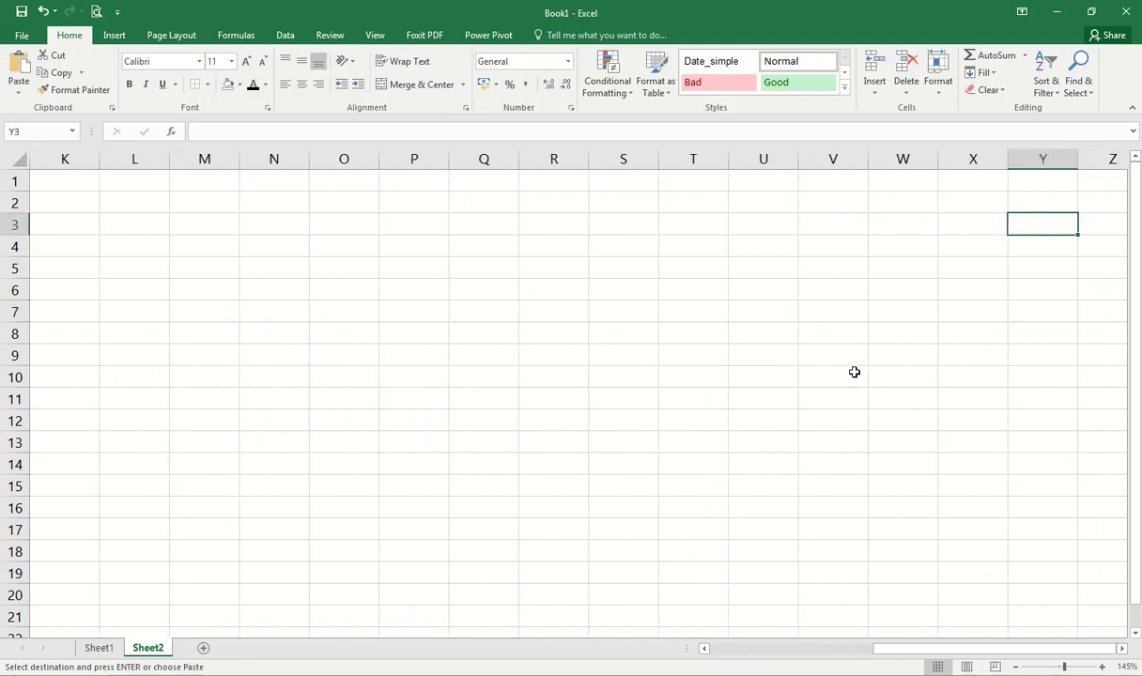
{"action": "key", "text": "Left"}
{"action": "key", "text": "Right"}
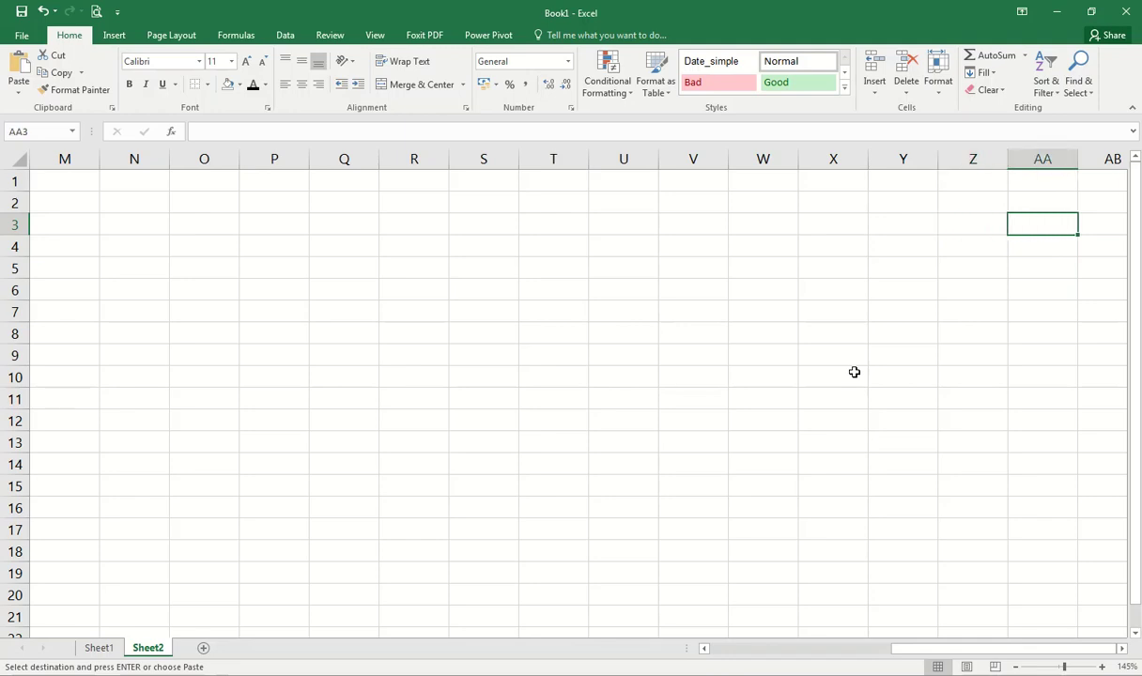
{"action": "key", "text": "Right"}
{"action": "key", "text": "Right"}
{"action": "key", "text": "Right"}
{"action": "key", "text": "Right"}
{"action": "key", "text": "Right"}
{"action": "key", "text": "Right"}
{"action": "key", "text": "Right"}
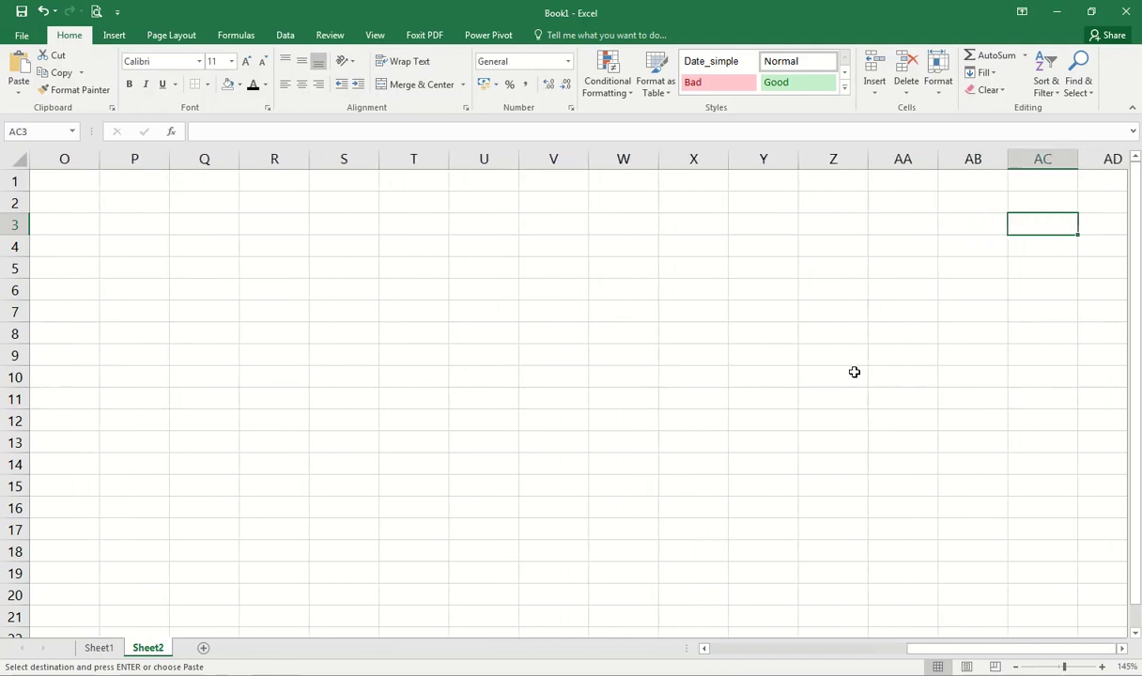
{"action": "key", "text": "Right"}
{"action": "key", "text": "Left"}
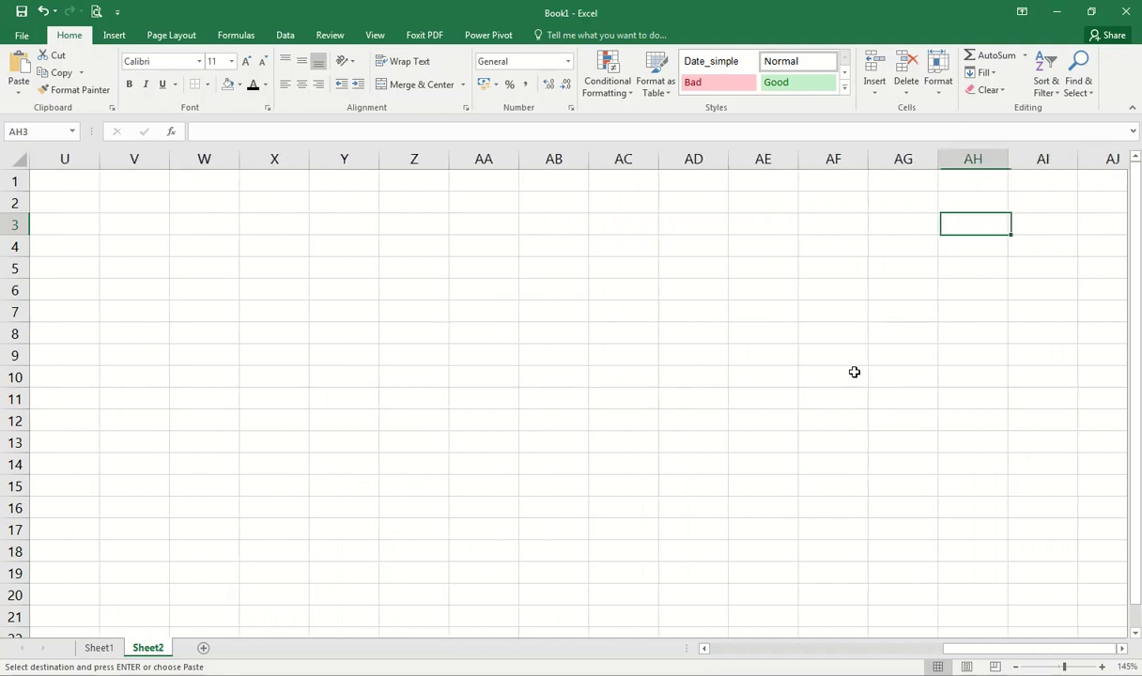
{"action": "key", "text": "Up"}
{"action": "key", "text": "Up"}
{"action": "key", "text": "Left"}
{"action": "key", "text": "Left"}
{"action": "key", "text": "Left"}
{"action": "key", "text": "Left"}
{"action": "key", "text": "Left"}
{"action": "key", "text": "Left"}
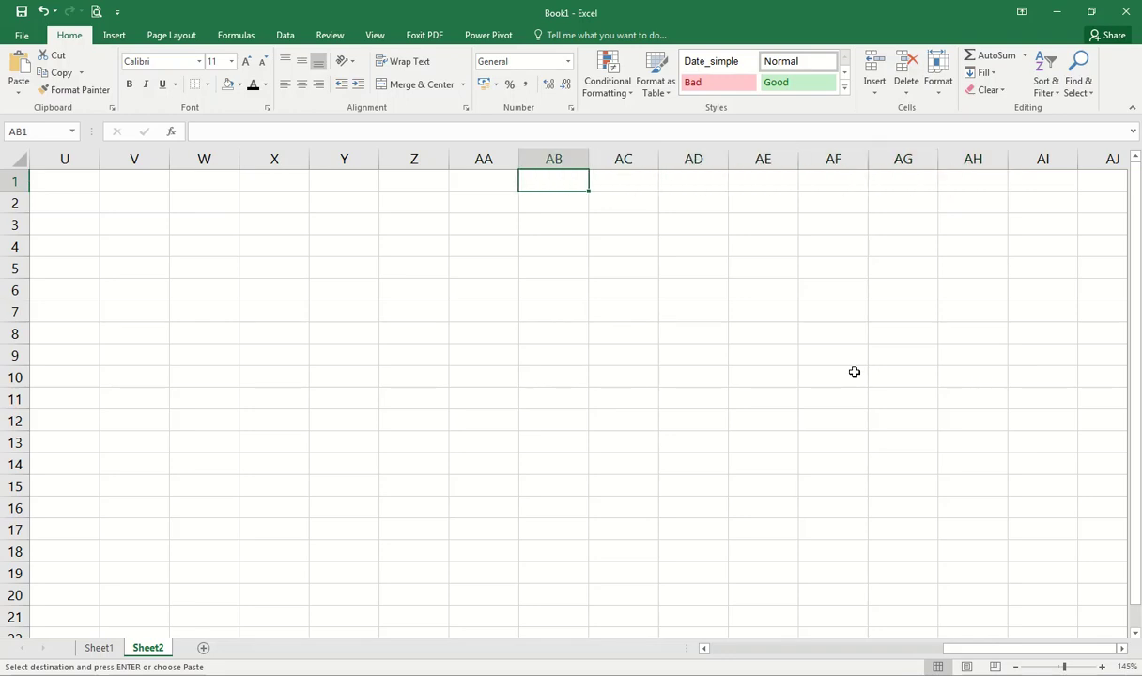
{"action": "key", "text": "Left"}
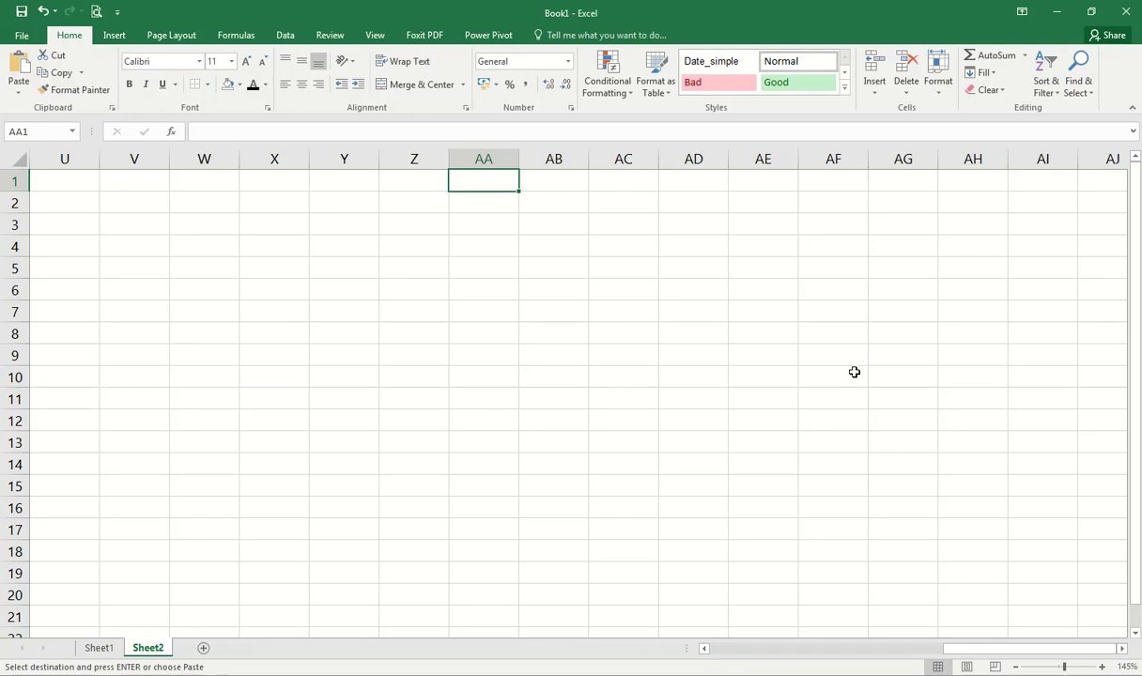
Step: Step along row 1 to EL1, then use Ctrl+Home and Ctrl+Right to reach column XFD and return
{"action": "key", "text": "Right"}
{"action": "key", "text": "Right"}
{"action": "key", "text": "Right"}
{"action": "key", "text": "Right"}
{"action": "key", "text": "Right"}
{"action": "key", "text": "Right"}
{"action": "key", "text": "Right"}
{"action": "key", "text": "Right"}
{"action": "key", "text": "Right"}
{"action": "key", "text": "Right"}
{"action": "key", "text": "Right"}
{"action": "key", "text": "Right"}
{"action": "key", "text": "Right"}
{"action": "key", "text": "Right"}
{"action": "key", "text": "Right"}
{"action": "key", "text": "Right"}
{"action": "key", "text": "Right"}
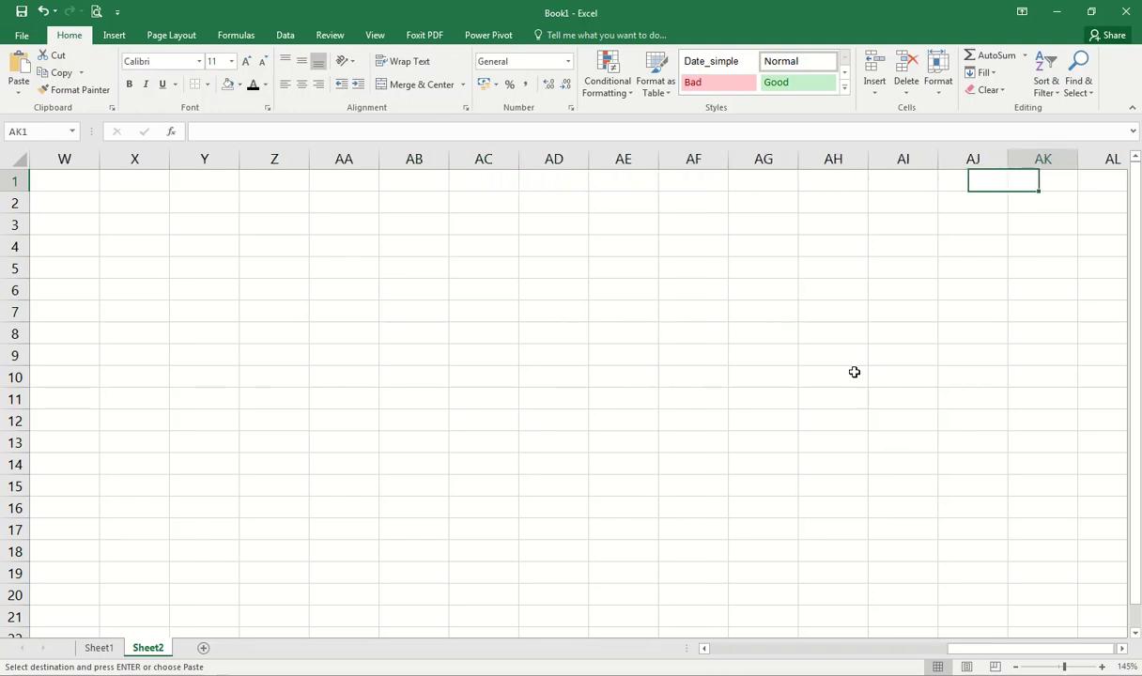
{"action": "key", "text": "Right"}
{"action": "key", "text": "Right"}
{"action": "key", "text": "Right"}
{"action": "key", "text": "Right"}
{"action": "key", "text": "Right"}
{"action": "key", "text": "Right"}
{"action": "key", "text": "Right"}
{"action": "key", "text": "Right"}
{"action": "key", "text": "Right"}
{"action": "key", "text": "Right"}
{"action": "key", "text": "Right"}
{"action": "key", "text": "Right"}
{"action": "key", "text": "Right"}
{"action": "key", "text": "Right"}
{"action": "key", "text": "Right"}
{"action": "key", "text": "Right"}
{"action": "key", "text": "Right"}
{"action": "key", "text": "Right"}
{"action": "key", "text": "Right"}
{"action": "key", "text": "Right"}
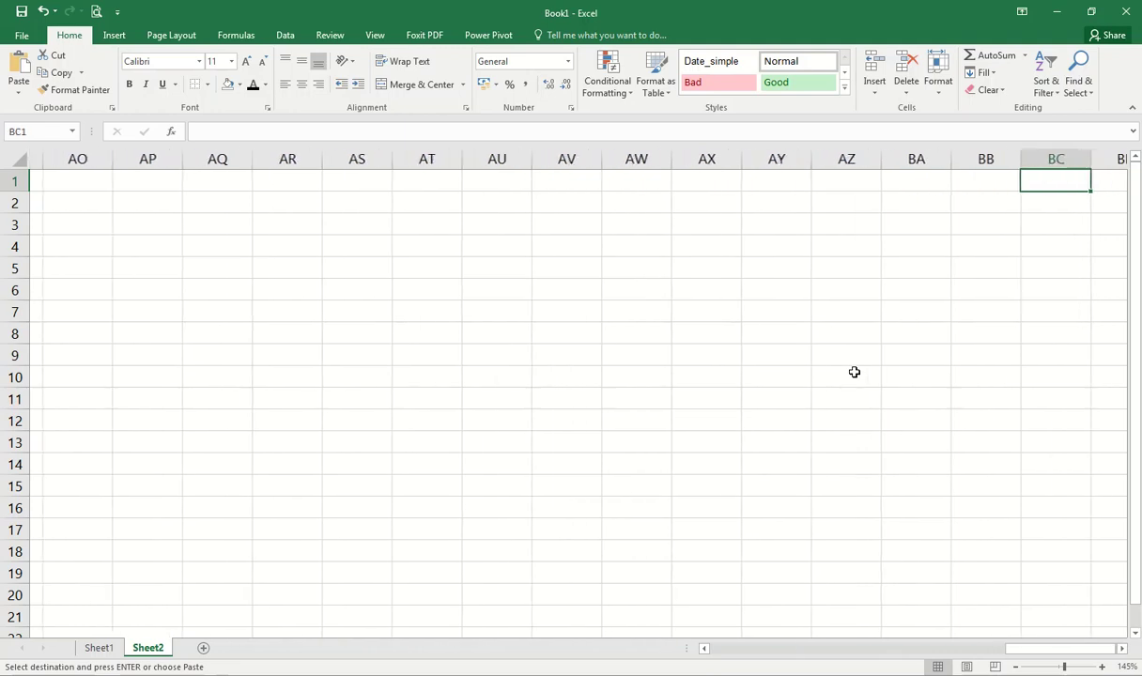
{"action": "key", "text": "Right"}
{"action": "key", "text": "Right"}
{"action": "key", "text": "Right"}
{"action": "key", "text": "Right"}
{"action": "key", "text": "Right"}
{"action": "key", "text": "Right"}
{"action": "key", "text": "Right"}
{"action": "key", "text": "Right"}
{"action": "key", "text": "Right"}
{"action": "key", "text": "Right"}
{"action": "key", "text": "Right"}
{"action": "key", "text": "Right"}
{"action": "key", "text": "Right"}
{"action": "key", "text": "Right"}
{"action": "key", "text": "Right"}
{"action": "key", "text": "Right"}
{"action": "key", "text": "Right"}
{"action": "key", "text": "Right"}
{"action": "key", "text": "Right"}
{"action": "key", "text": "Right"}
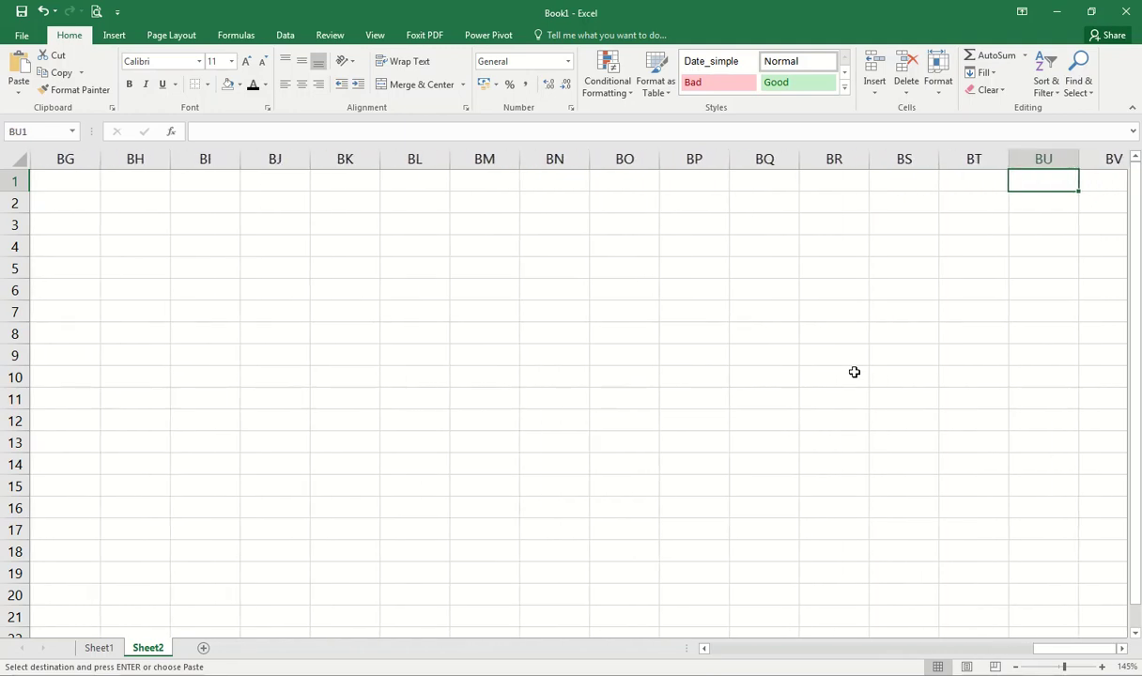
{"action": "key", "text": "Right"}
{"action": "key", "text": "Right"}
{"action": "key", "text": "Right"}
{"action": "key", "text": "Right"}
{"action": "key", "text": "Right"}
{"action": "key", "text": "Right"}
{"action": "key", "text": "Right"}
{"action": "key", "text": "Right"}
{"action": "key", "text": "Right"}
{"action": "key", "text": "Right"}
{"action": "key", "text": "Right"}
{"action": "key", "text": "Right"}
{"action": "key", "text": "Right"}
{"action": "key", "text": "Right"}
{"action": "key", "text": "Right"}
{"action": "key", "text": "Right"}
{"action": "key", "text": "Right"}
{"action": "key", "text": "Right"}
{"action": "key", "text": "Right"}
{"action": "key", "text": "Right"}
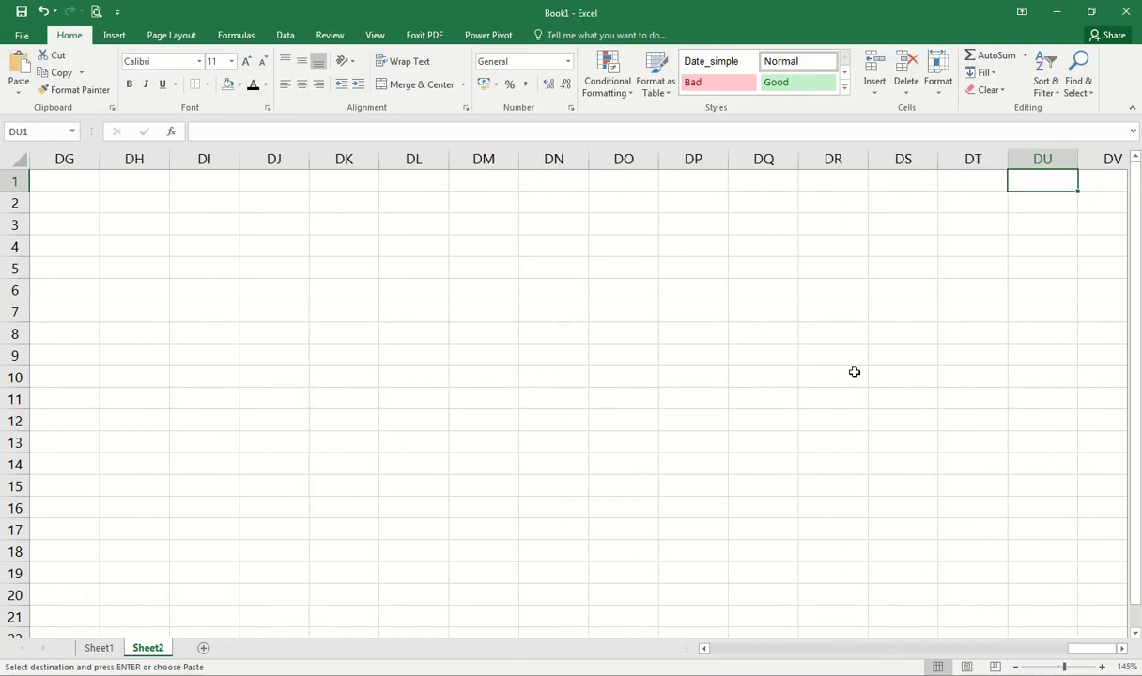
{"action": "key", "text": "ctrl+Home"}
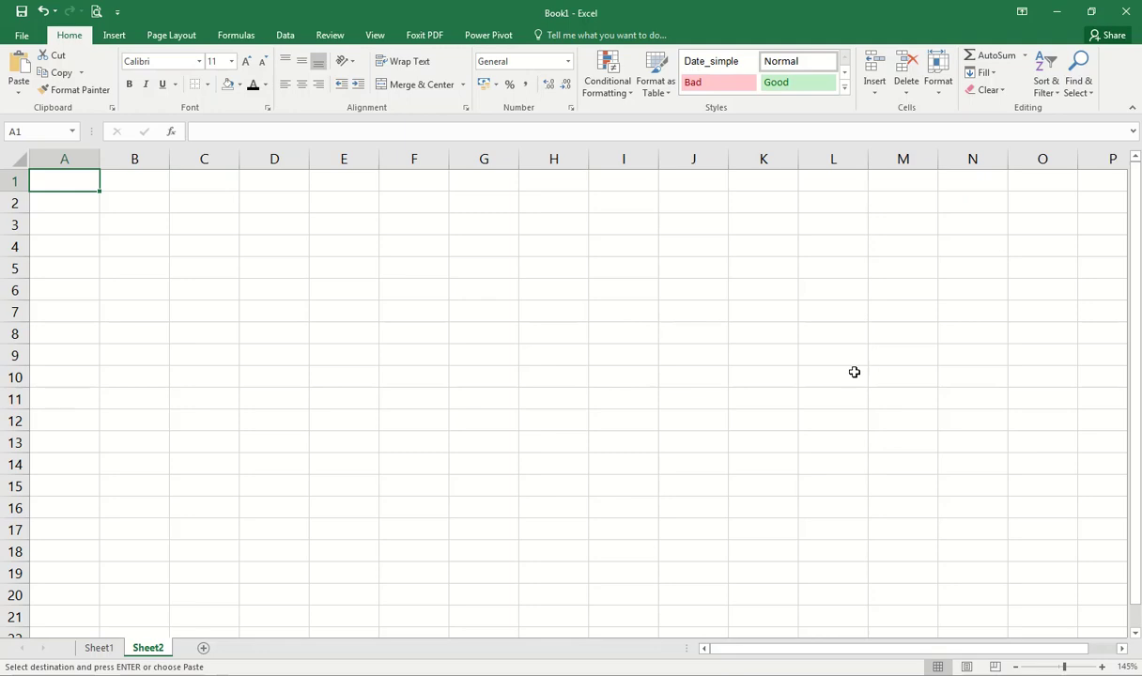
{"action": "key", "text": "ctrl+Right"}
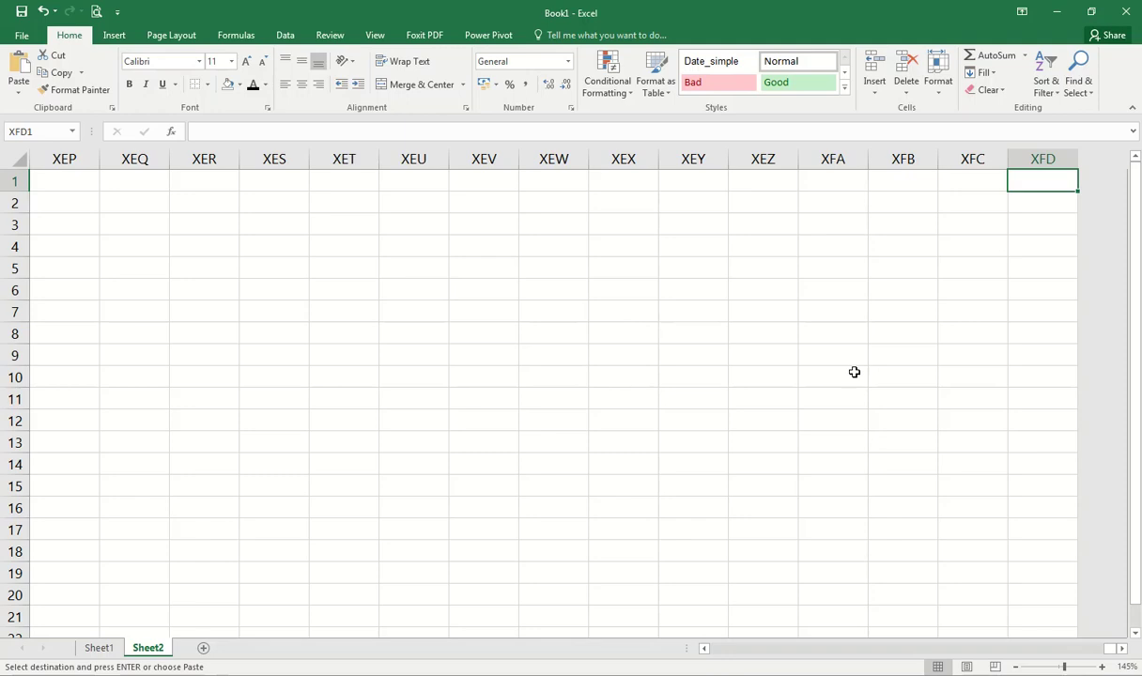
{"action": "key", "text": "ctrl+Left"}
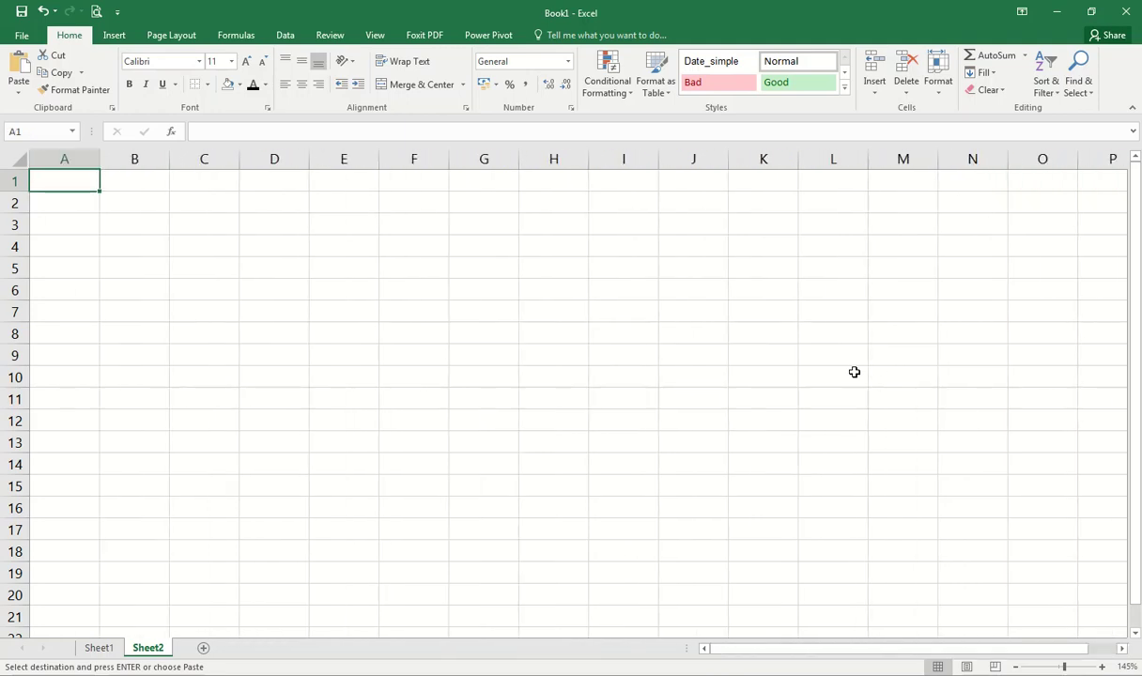
{"action": "key", "text": "Down"}
{"action": "key", "text": "Down"}
{"action": "key", "text": "Down"}
{"action": "key", "text": "Down"}
{"action": "key", "text": "Down"}
{"action": "key", "text": "Down"}
{"action": "key", "text": "Down"}
{"action": "key", "text": "Down"}
{"action": "key", "text": "Down"}
{"action": "key", "text": "Down"}
{"action": "key", "text": "Down"}
{"action": "key", "text": "Down"}
{"action": "key", "text": "Down"}
{"action": "key", "text": "Down"}
{"action": "key", "text": "Down"}
{"action": "key", "text": "Down"}
{"action": "key", "text": "Down"}
{"action": "key", "text": "Down"}
{"action": "key", "text": "Down"}
{"action": "key", "text": "Down"}
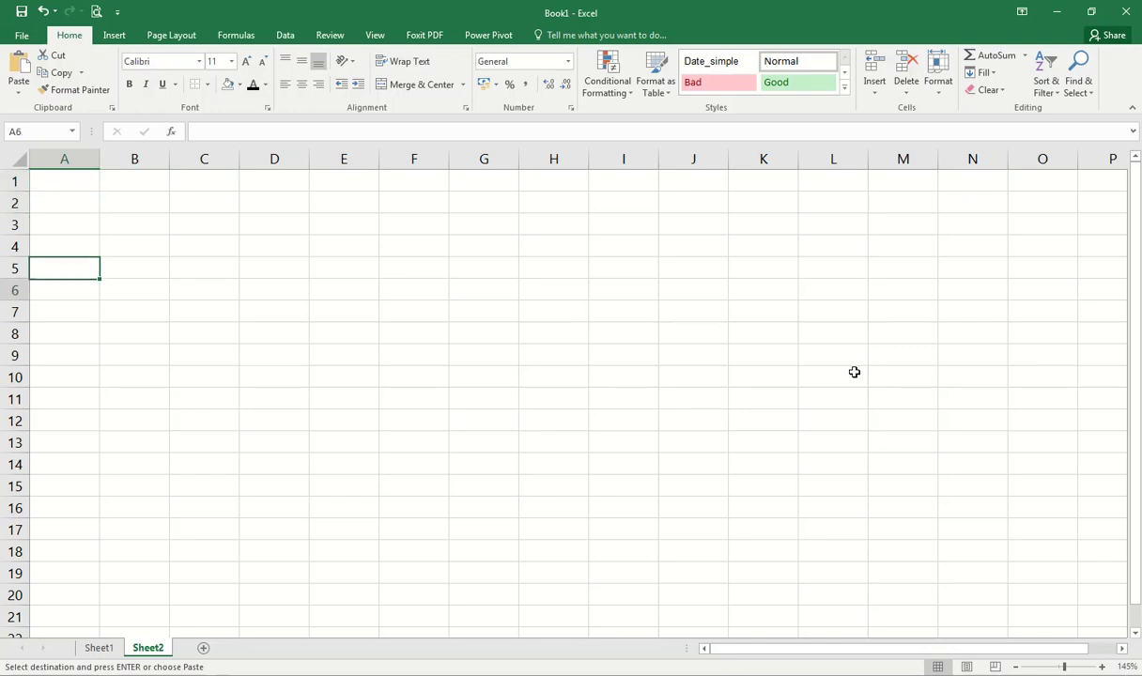
{"action": "key", "text": "Down"}
{"action": "key", "text": "Down"}
{"action": "key", "text": "Down"}
{"action": "key", "text": "Down"}
{"action": "key", "text": "Down"}
{"action": "key", "text": "Down"}
{"action": "key", "text": "Down"}
{"action": "key", "text": "Down"}
{"action": "key", "text": "Down"}
{"action": "key", "text": "Down"}
{"action": "key", "text": "Down"}
{"action": "key", "text": "Down"}
{"action": "key", "text": "Down"}
{"action": "key", "text": "Down"}
{"action": "key", "text": "Down"}
{"action": "key", "text": "Down"}
{"action": "key", "text": "Down"}
{"action": "key", "text": "Down"}
{"action": "key", "text": "Down"}
{"action": "key", "text": "Down"}
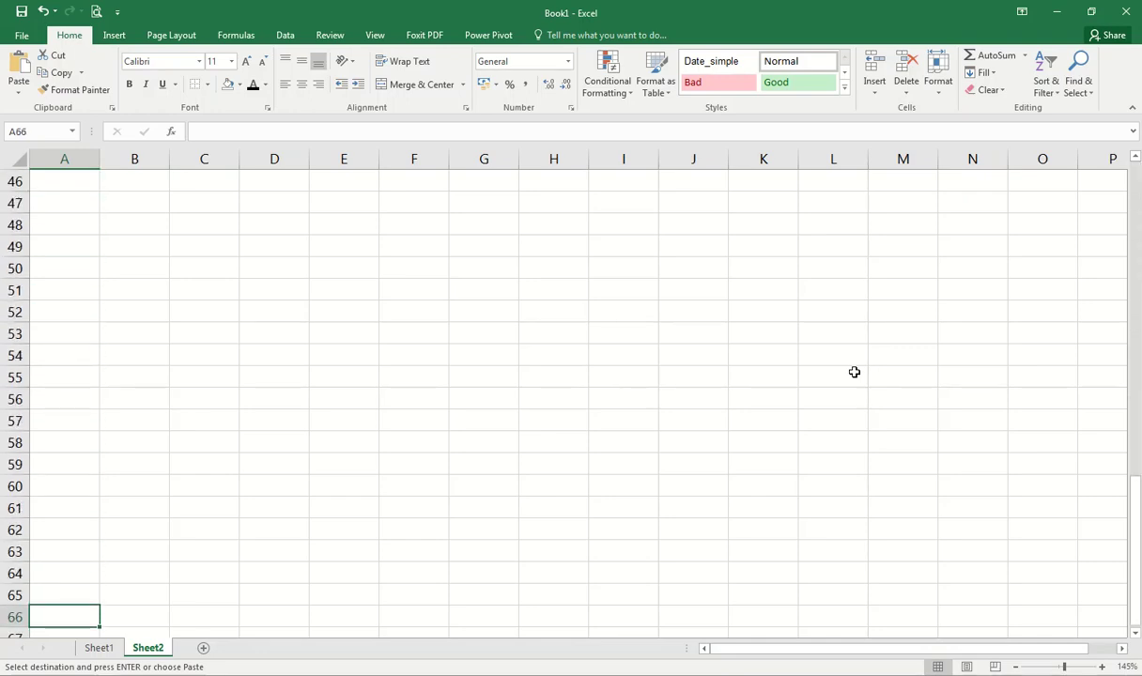
{"action": "key", "text": "Down"}
{"action": "key", "text": "Down"}
{"action": "key", "text": "Down"}
{"action": "key", "text": "Down"}
{"action": "key", "text": "Down"}
{"action": "key", "text": "Down"}
{"action": "key", "text": "Down"}
{"action": "key", "text": "Down"}
{"action": "key", "text": "Down"}
{"action": "key", "text": "Down"}
{"action": "key", "text": "Down"}
{"action": "key", "text": "Down"}
{"action": "key", "text": "Down"}
{"action": "key", "text": "Down"}
{"action": "key", "text": "Down"}
{"action": "key", "text": "Down"}
{"action": "key", "text": "Down"}
{"action": "key", "text": "Down"}
{"action": "key", "text": "Down"}
{"action": "key", "text": "Down"}
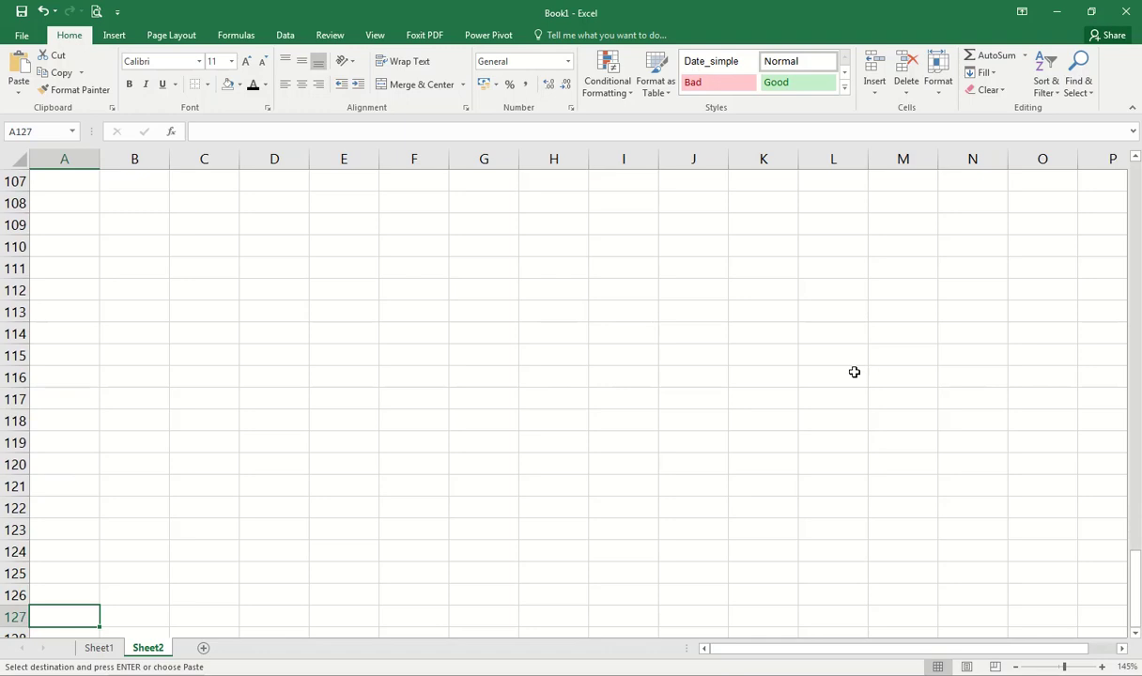
{"action": "key", "text": "Down"}
{"action": "key", "text": "Down"}
{"action": "key", "text": "Down"}
{"action": "key", "text": "Down"}
{"action": "key", "text": "Down"}
{"action": "key", "text": "Down"}
{"action": "key", "text": "Down"}
{"action": "key", "text": "Down"}
{"action": "key", "text": "Down"}
{"action": "key", "text": "Down"}
{"action": "key", "text": "Down"}
{"action": "key", "text": "Down"}
{"action": "key", "text": "Down"}
{"action": "key", "text": "Down"}
{"action": "key", "text": "Down"}
{"action": "key", "text": "Down"}
{"action": "key", "text": "Down"}
{"action": "key", "text": "Down"}
{"action": "key", "text": "Down"}
{"action": "key", "text": "Down"}
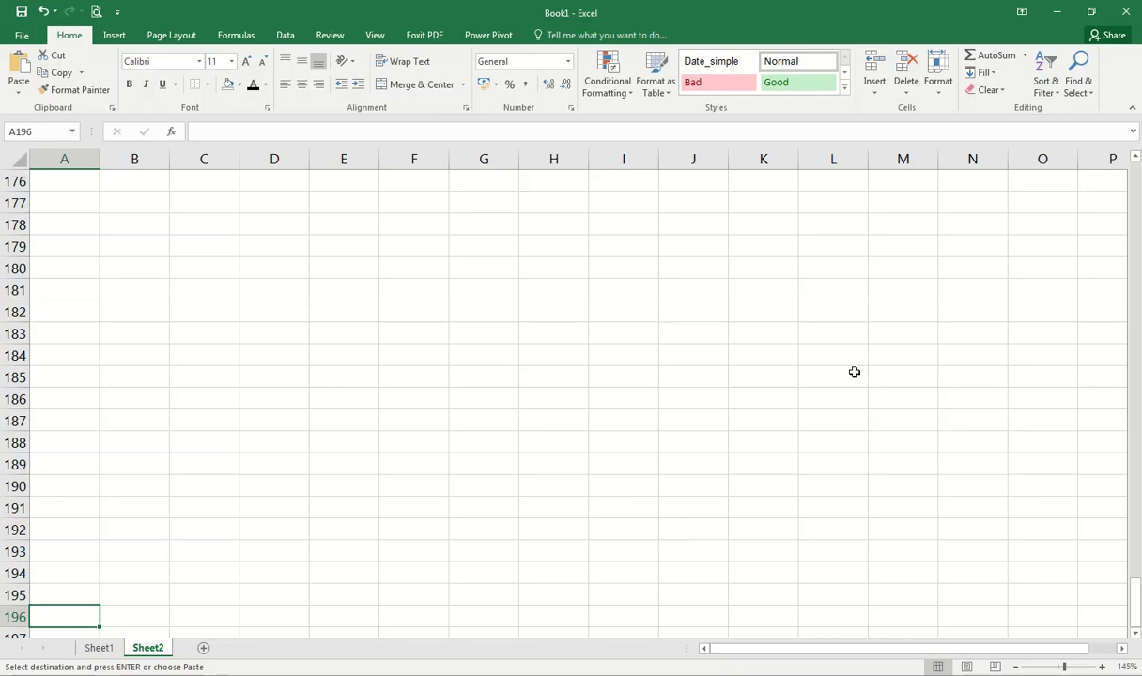
{"action": "key", "text": "Down"}
{"action": "key", "text": "Down"}
{"action": "key", "text": "Down"}
{"action": "key", "text": "Down"}
{"action": "key", "text": "Down"}
{"action": "key", "text": "Down"}
{"action": "key", "text": "Down"}
{"action": "key", "text": "Down"}
{"action": "key", "text": "Down"}
{"action": "key", "text": "Down"}
{"action": "key", "text": "Down"}
{"action": "key", "text": "Down"}
{"action": "key", "text": "Down"}
{"action": "key", "text": "Down"}
{"action": "key", "text": "Down"}
{"action": "key", "text": "Down"}
{"action": "key", "text": "Down"}
{"action": "key", "text": "Down"}
{"action": "key", "text": "Down"}
{"action": "key", "text": "Down"}
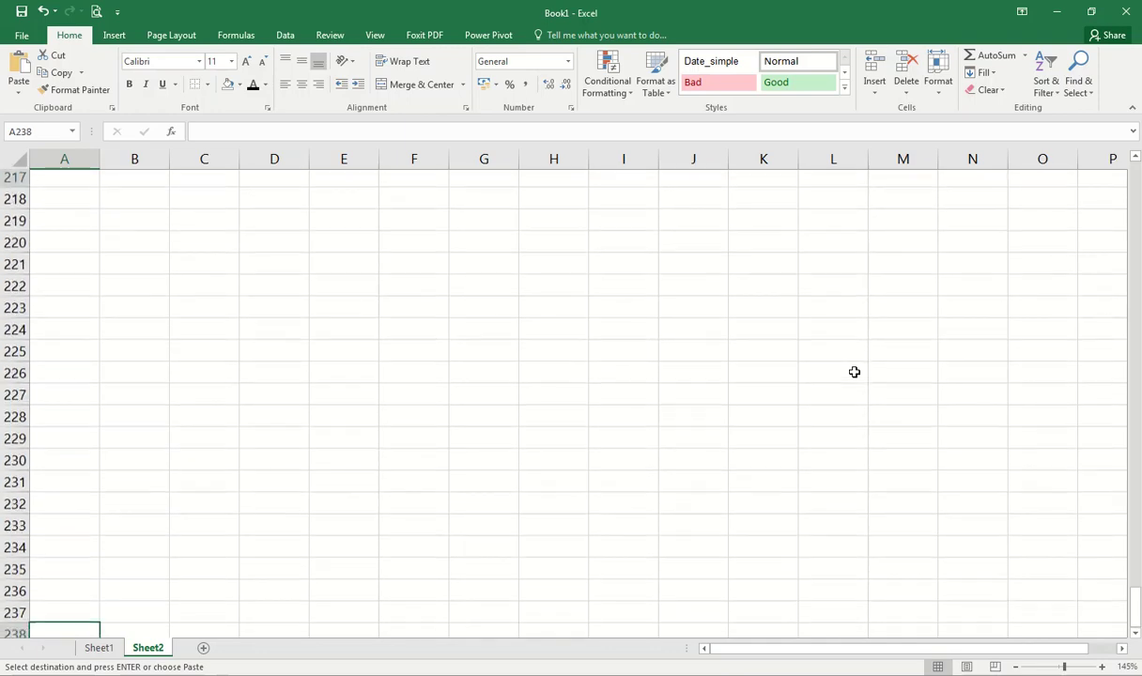
{"action": "key", "text": "Down"}
{"action": "key", "text": "Down"}
{"action": "key", "text": "Down"}
{"action": "key", "text": "Down"}
{"action": "key", "text": "Down"}
{"action": "key", "text": "Down"}
{"action": "key", "text": "Down"}
{"action": "key", "text": "Down"}
{"action": "key", "text": "Down"}
{"action": "key", "text": "Down"}
{"action": "key", "text": "Down"}
{"action": "key", "text": "Down"}
{"action": "key", "text": "Down"}
{"action": "key", "text": "Down"}
{"action": "key", "text": "Down"}
{"action": "key", "text": "Down"}
{"action": "key", "text": "Down"}
{"action": "key", "text": "Down"}
{"action": "key", "text": "Down"}
{"action": "key", "text": "Down"}
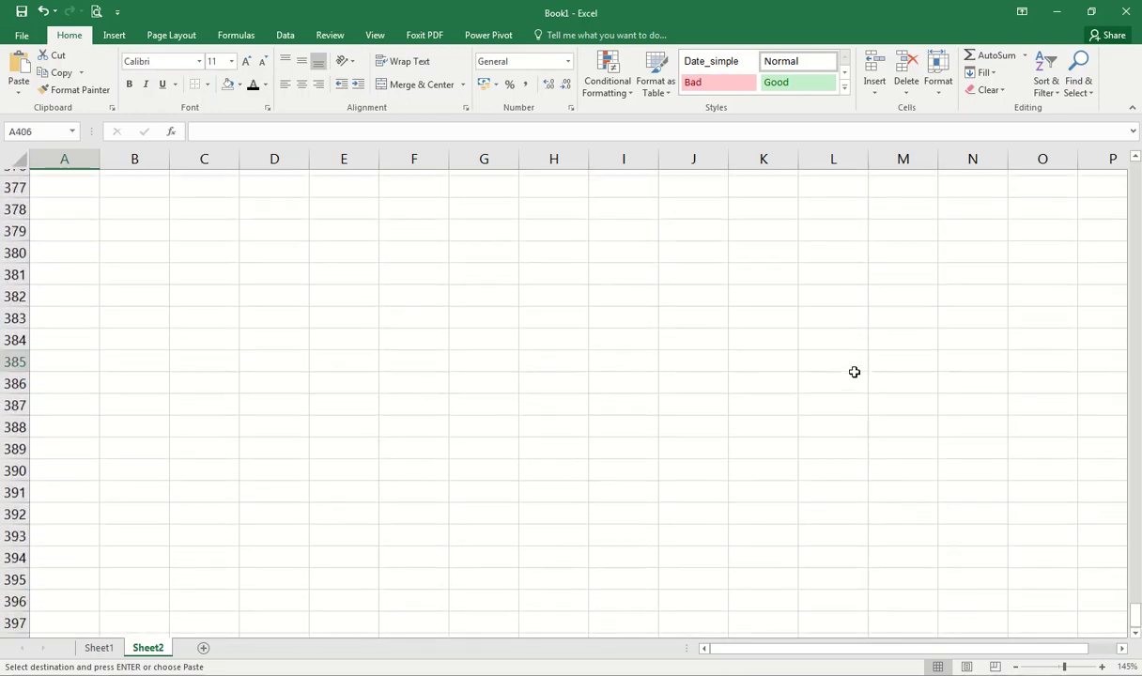
{"action": "key", "text": "ctrl+Down"}
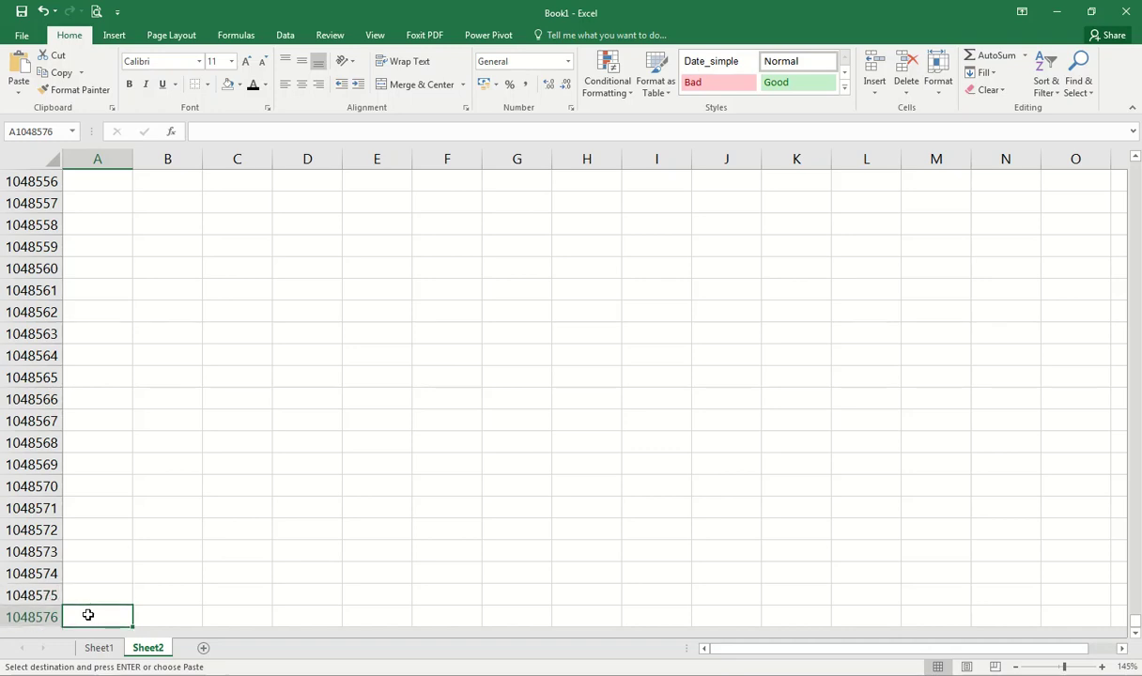
{"action": "key", "text": "ctrl+Right"}
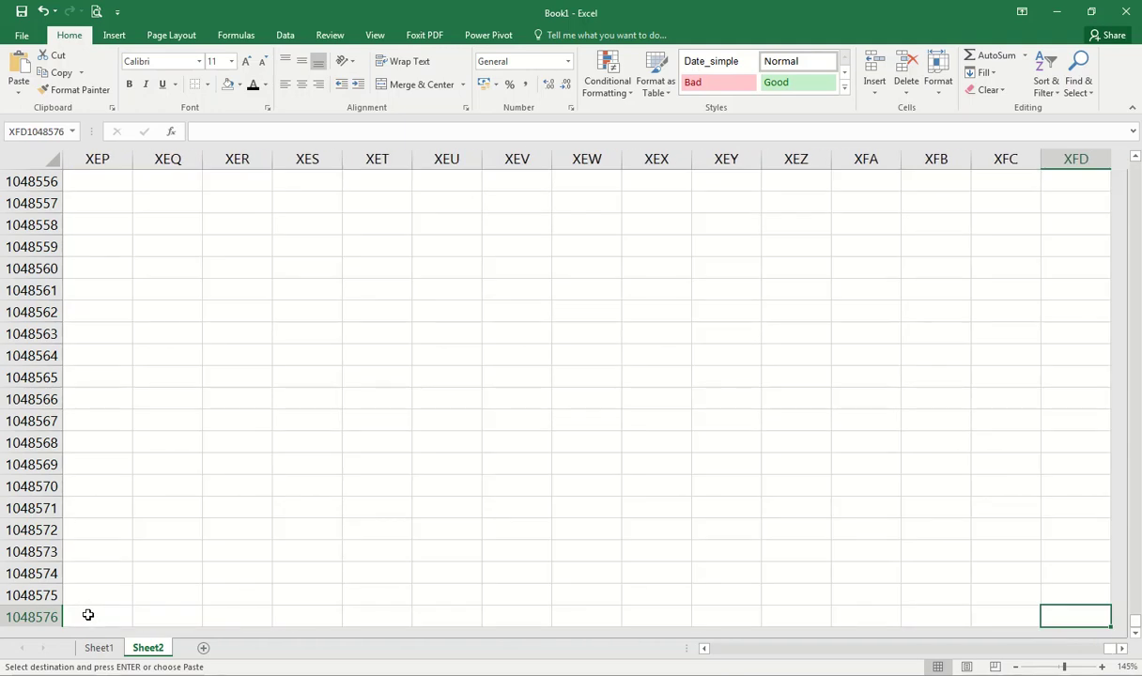
{"action": "key", "text": "ctrl+Home"}
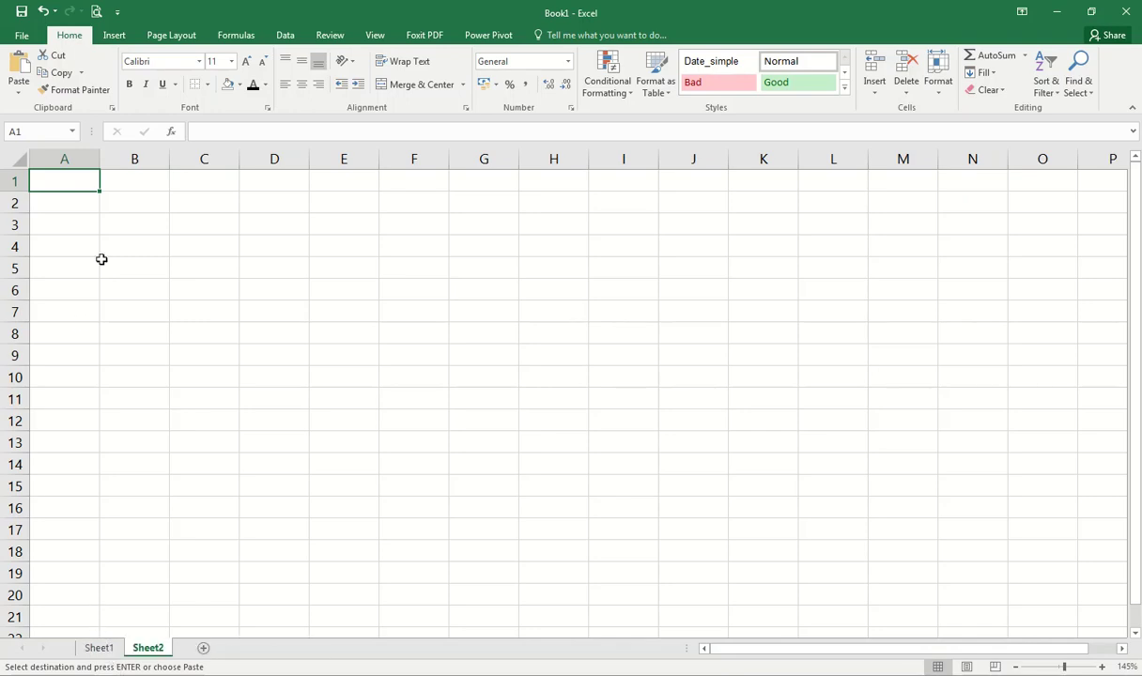
{"action": "left_click", "coordinate": [98, 649]}
Step: From Sheet2, insert four new worksheets, Sheet3 to Sheet6, then switch back to the Sheet2 tab
{"action": "left_click", "coordinate": [149, 648]}
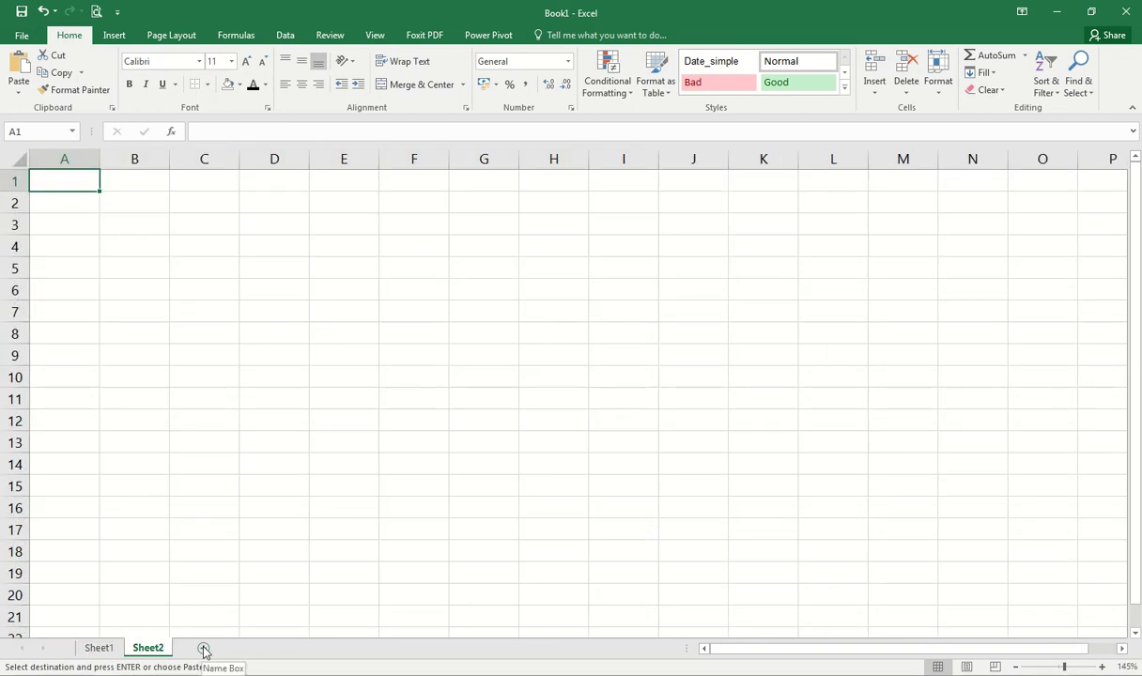
{"action": "left_click", "coordinate": [204, 648]}
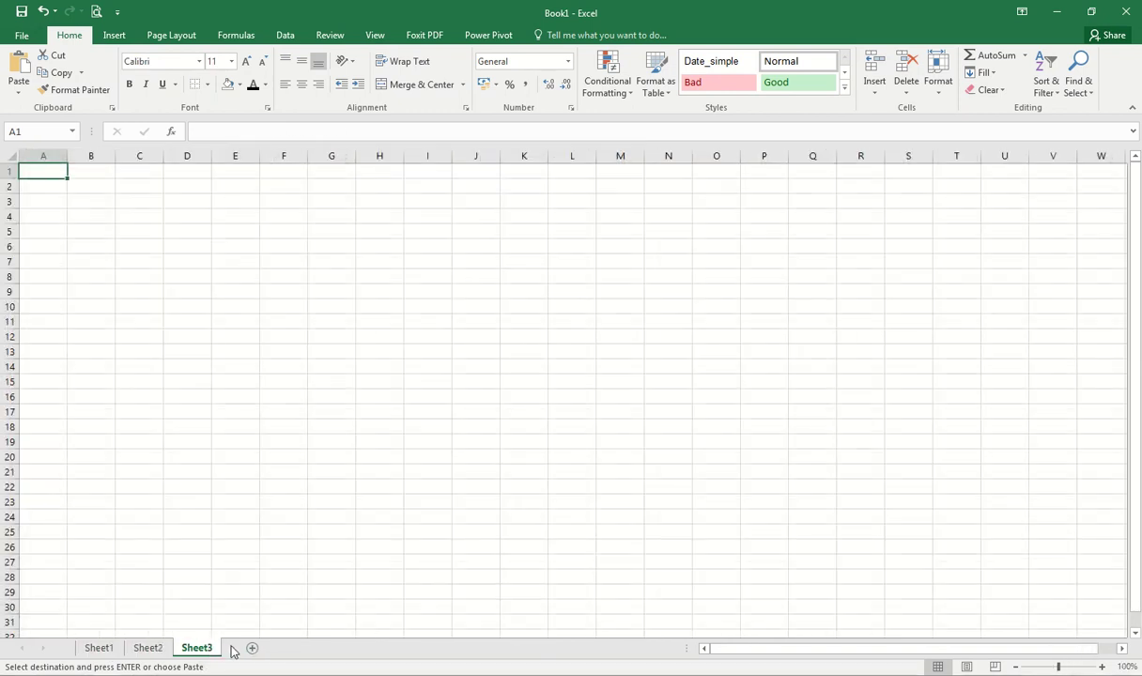
{"action": "left_click", "coordinate": [252, 649]}
{"action": "left_click", "coordinate": [300, 652]}
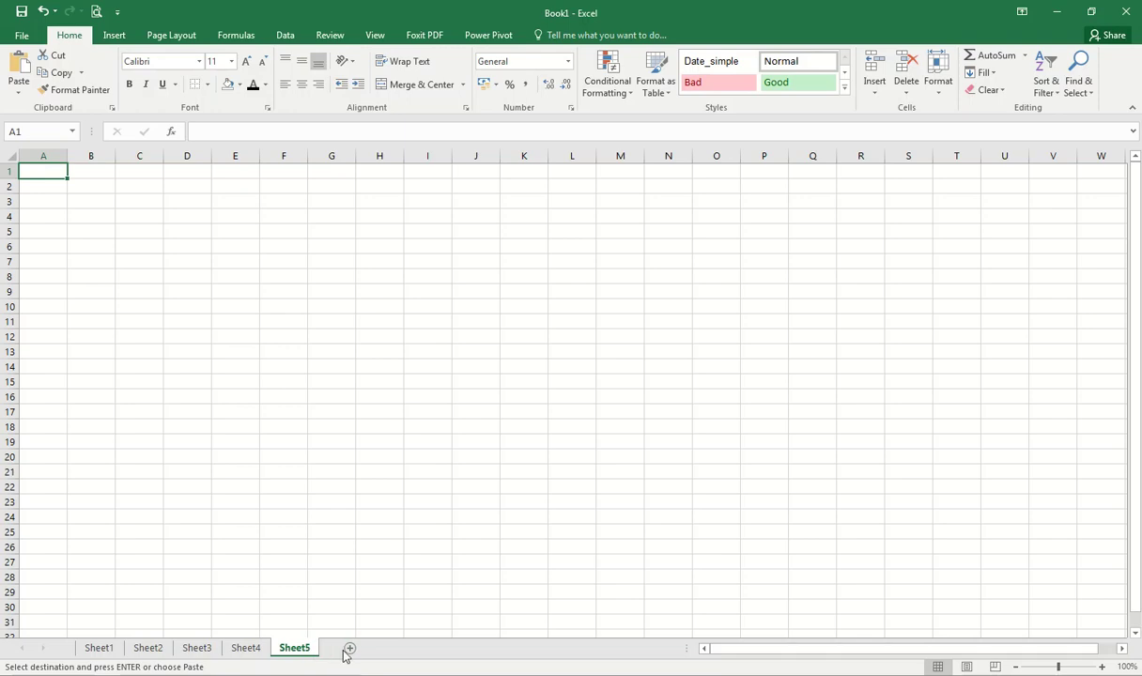
{"action": "left_click", "coordinate": [352, 653]}
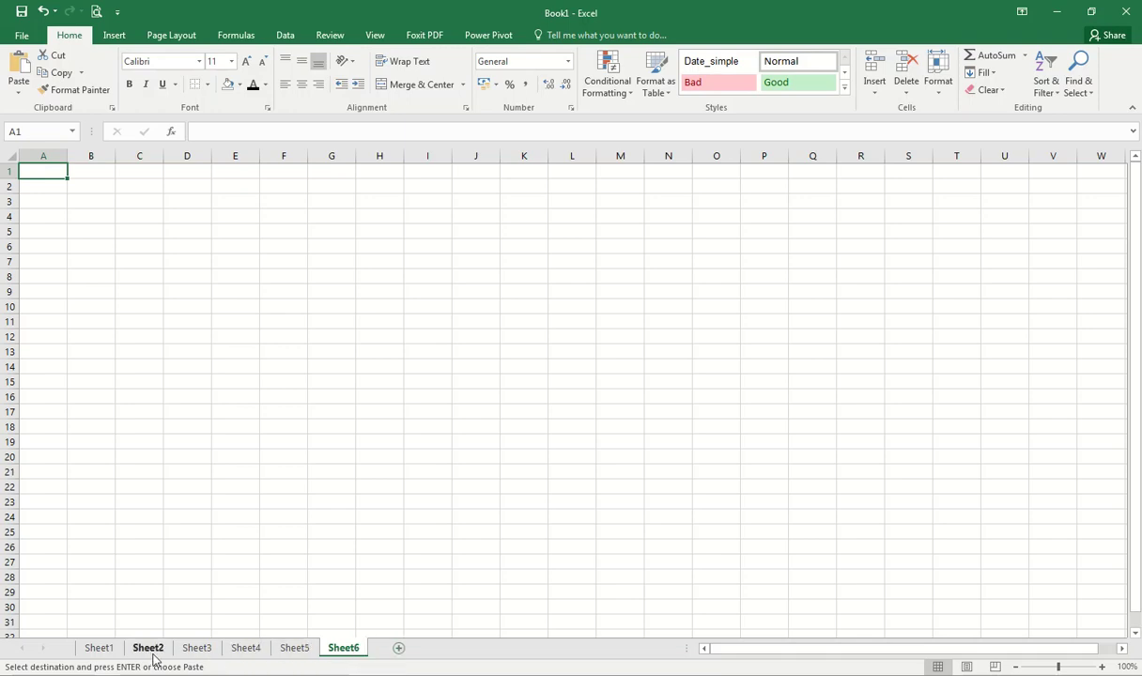
{"action": "left_click", "coordinate": [153, 658]}
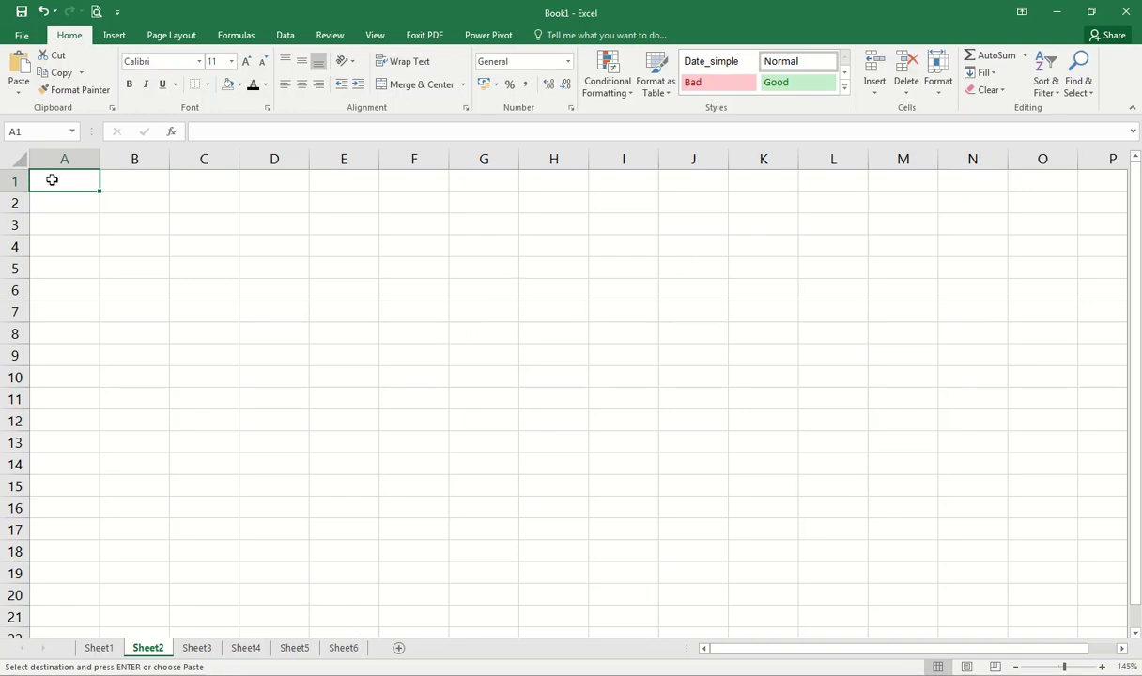
Step: Settle on cell B2 as the cell for the address entry
{"action": "left_click", "coordinate": [128, 199]}
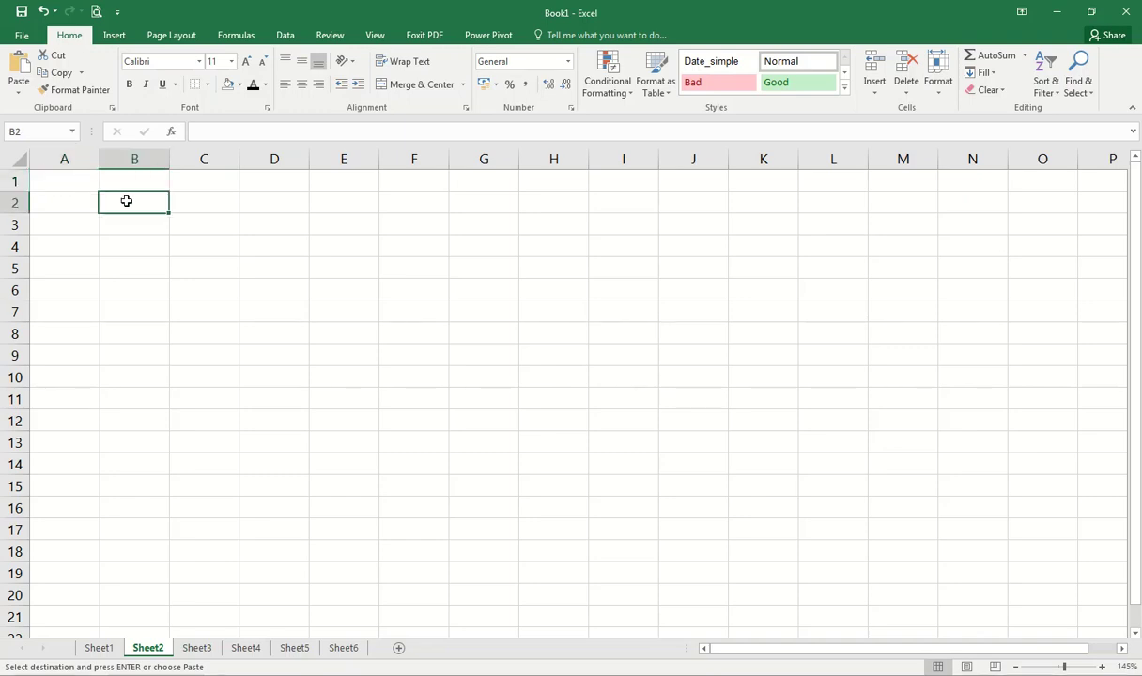
{"action": "left_click", "coordinate": [92, 199]}
{"action": "left_click", "coordinate": [115, 196]}
{"action": "left_click", "coordinate": [104, 184]}
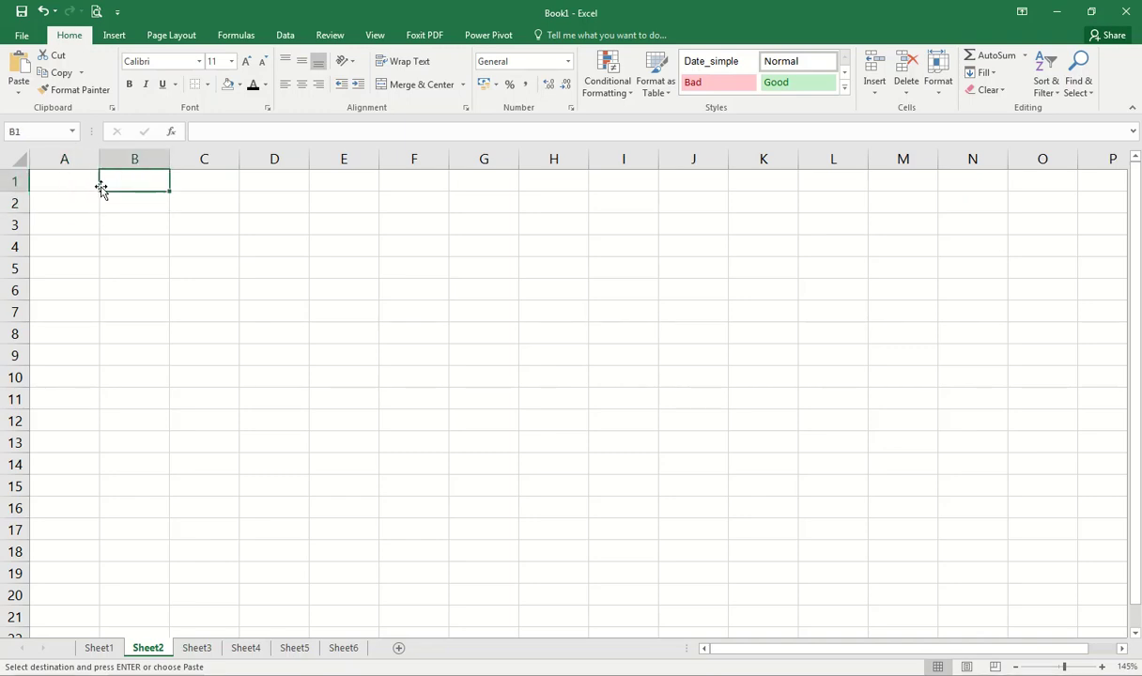
{"action": "left_click", "coordinate": [126, 208]}
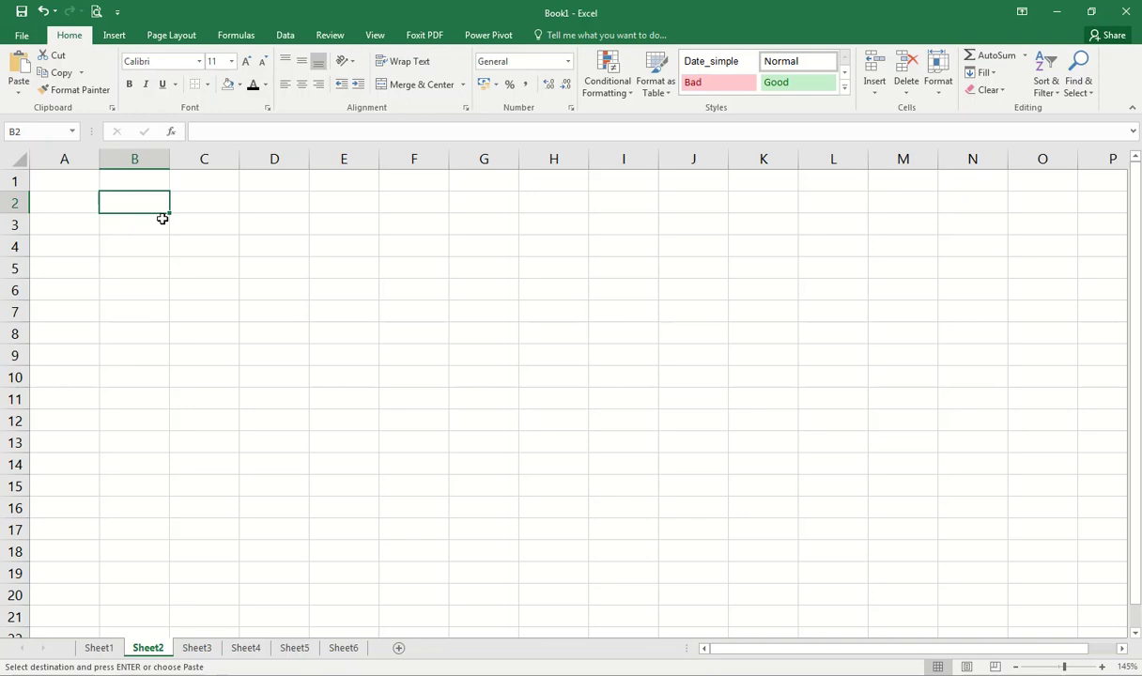
Step: Enter a person's name and full postal address as one line in B2, correcting typos
{"action": "type", "text": "Balaji"}
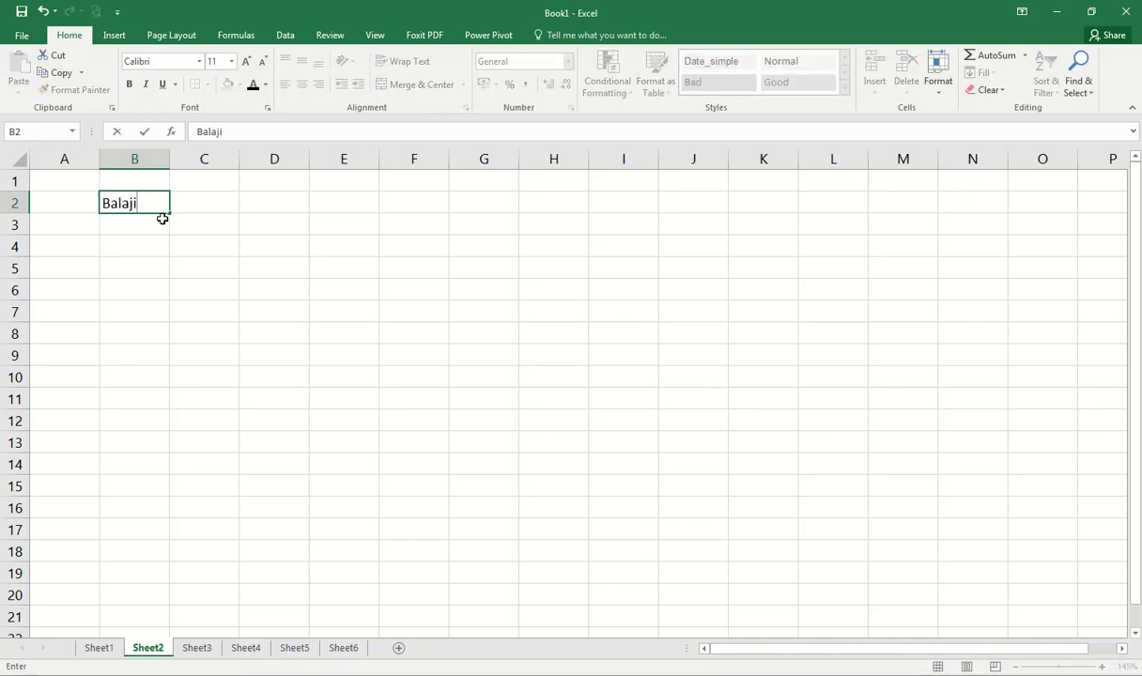
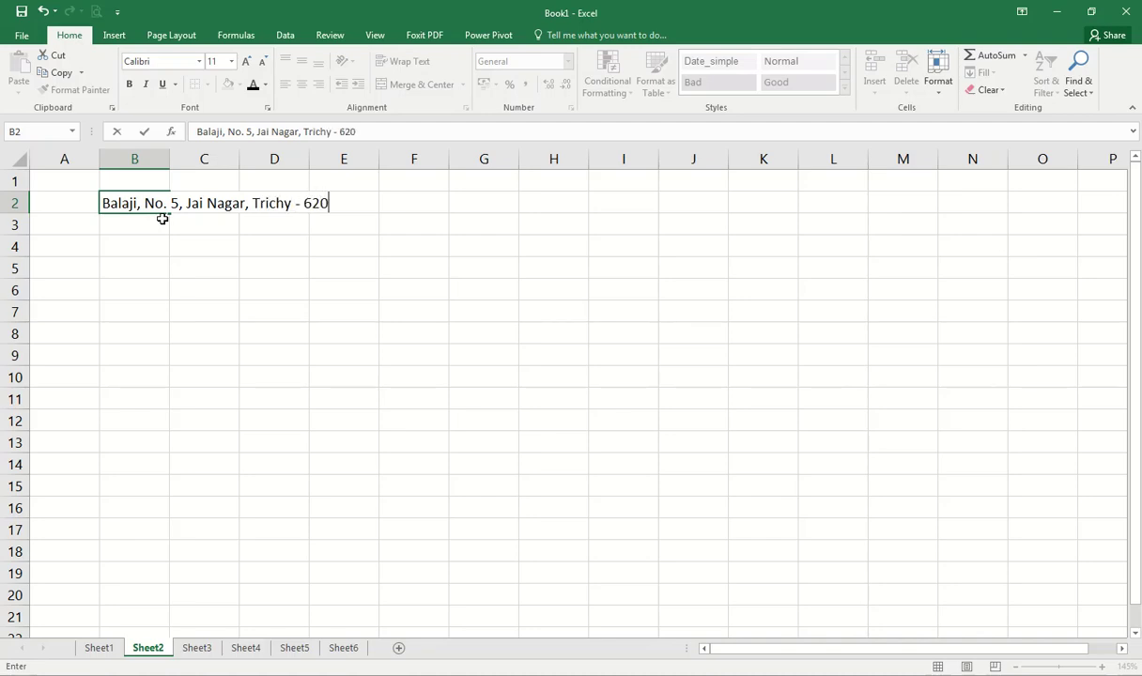
{"action": "key", "text": "Return"}
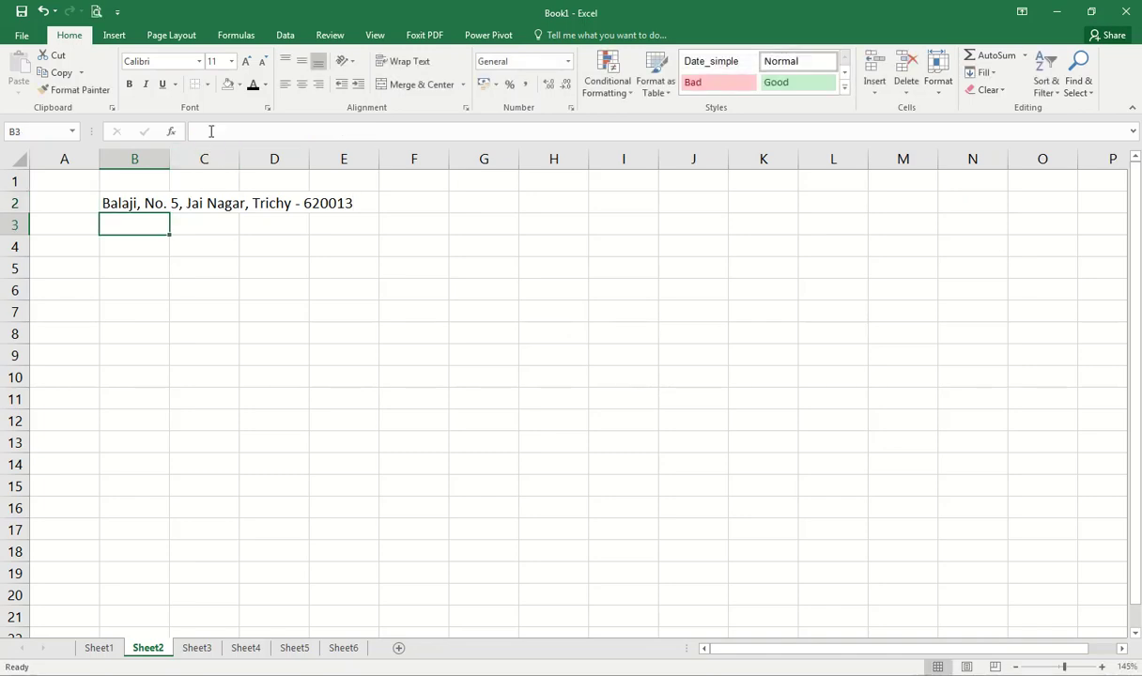
{"action": "left_click", "coordinate": [151, 204]}
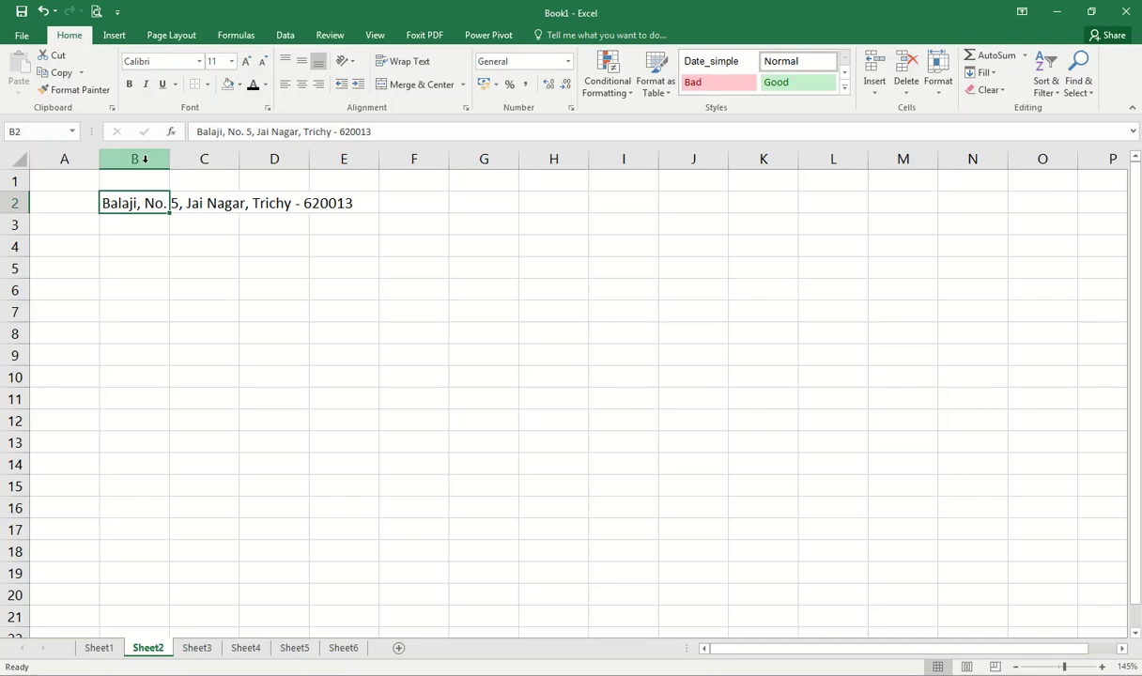
Step: Widen column B until the whole B2 address fits, then check B2's contents in the formula bar
{"action": "left_click_drag", "start_coordinate": [170, 160], "coordinate": [540, 158]}
{"action": "left_click", "coordinate": [315, 225]}
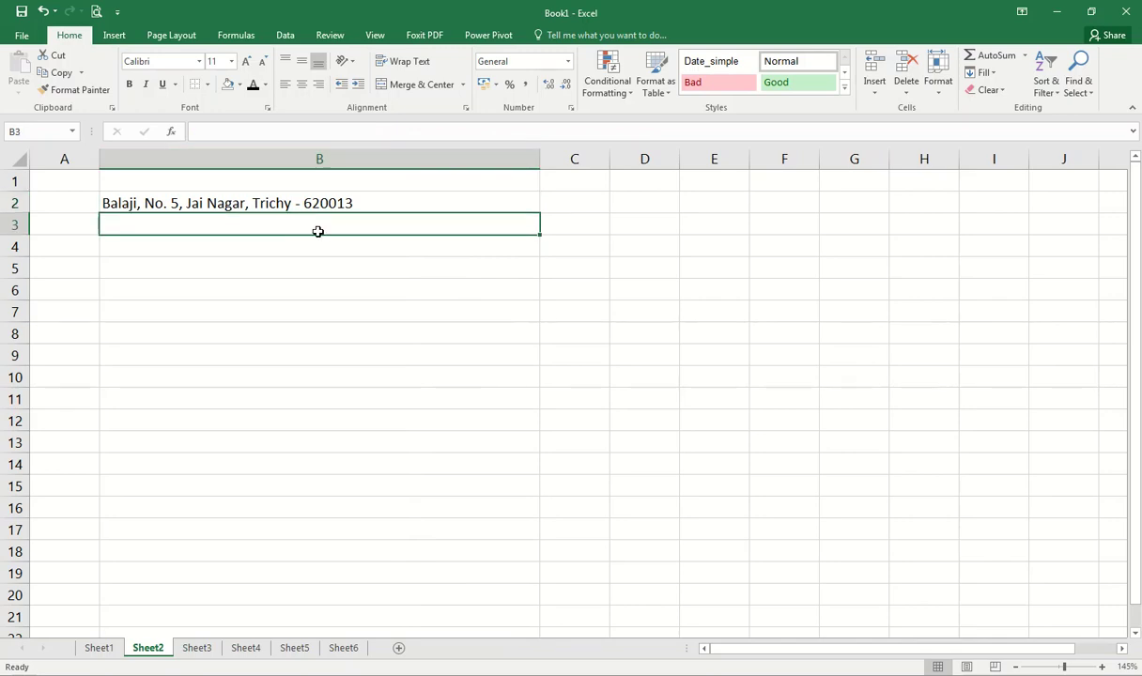
{"action": "left_click", "coordinate": [186, 199]}
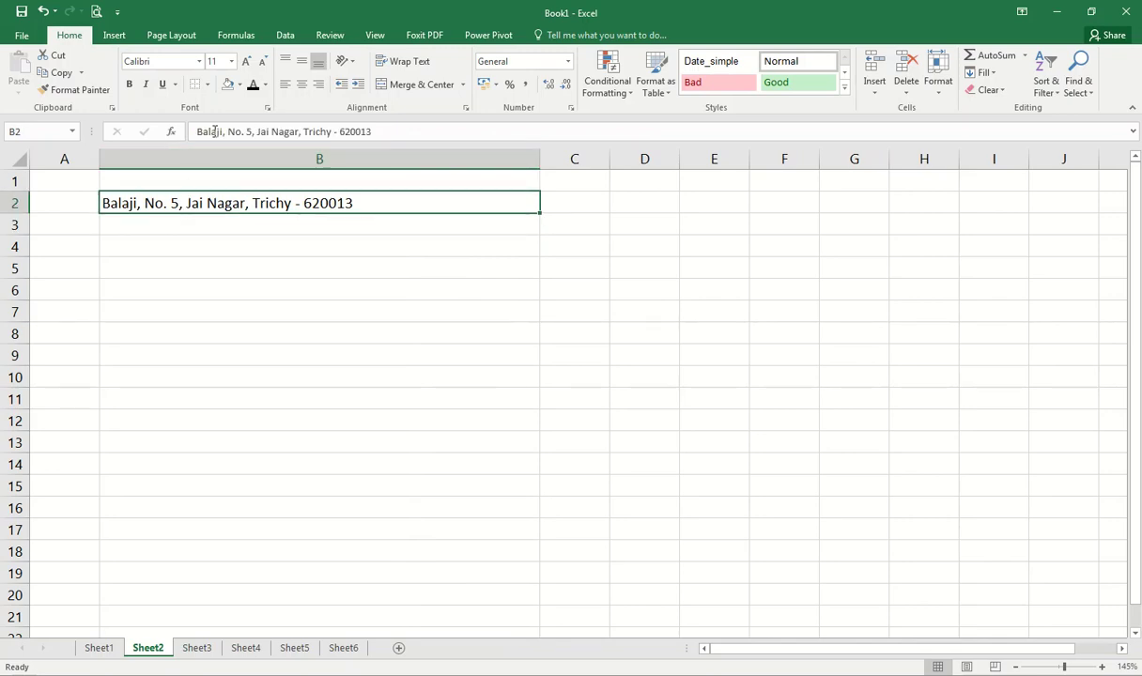
{"action": "left_click", "coordinate": [386, 130]}
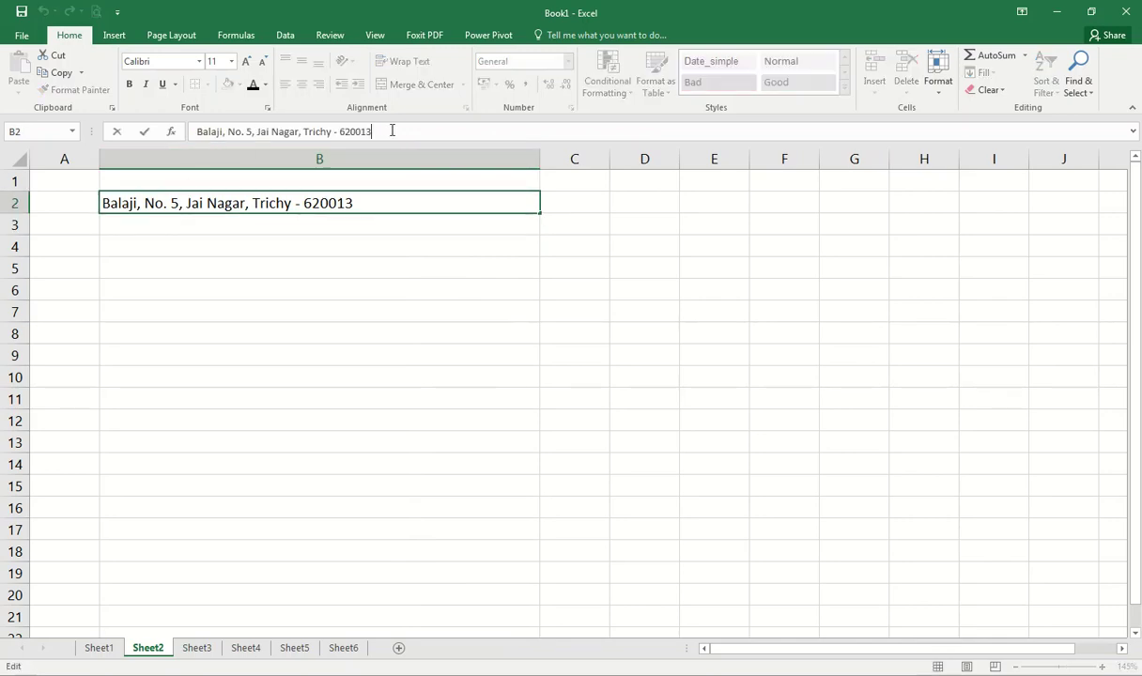
{"action": "left_click", "coordinate": [399, 224]}
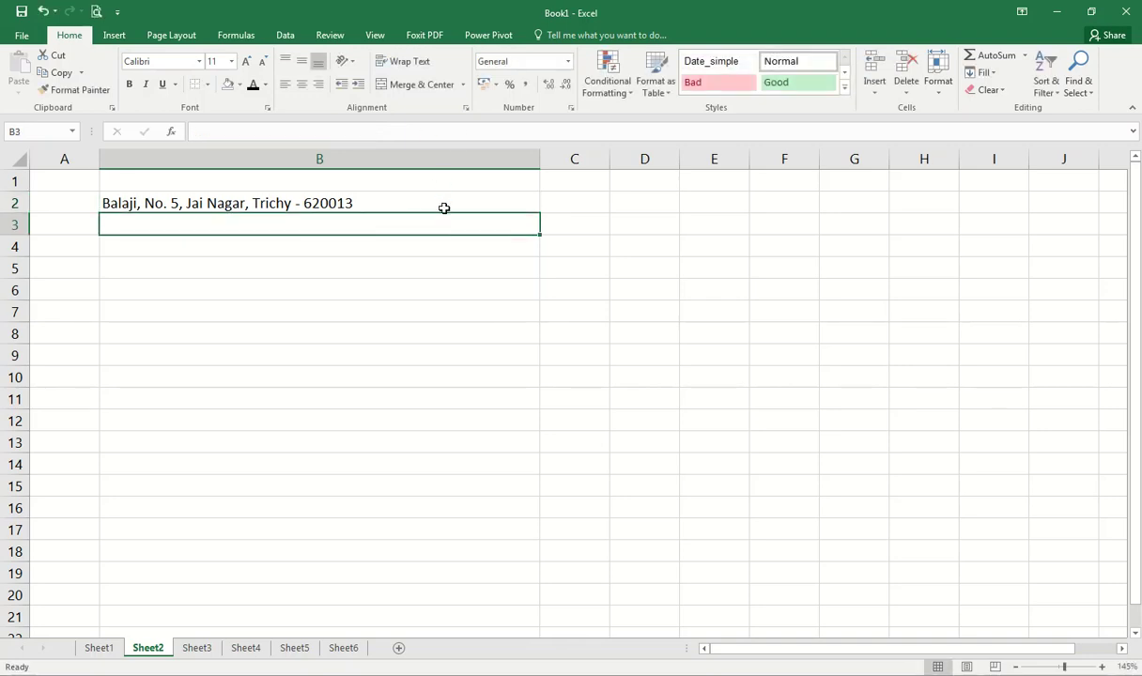
{"action": "left_click", "coordinate": [423, 201]}
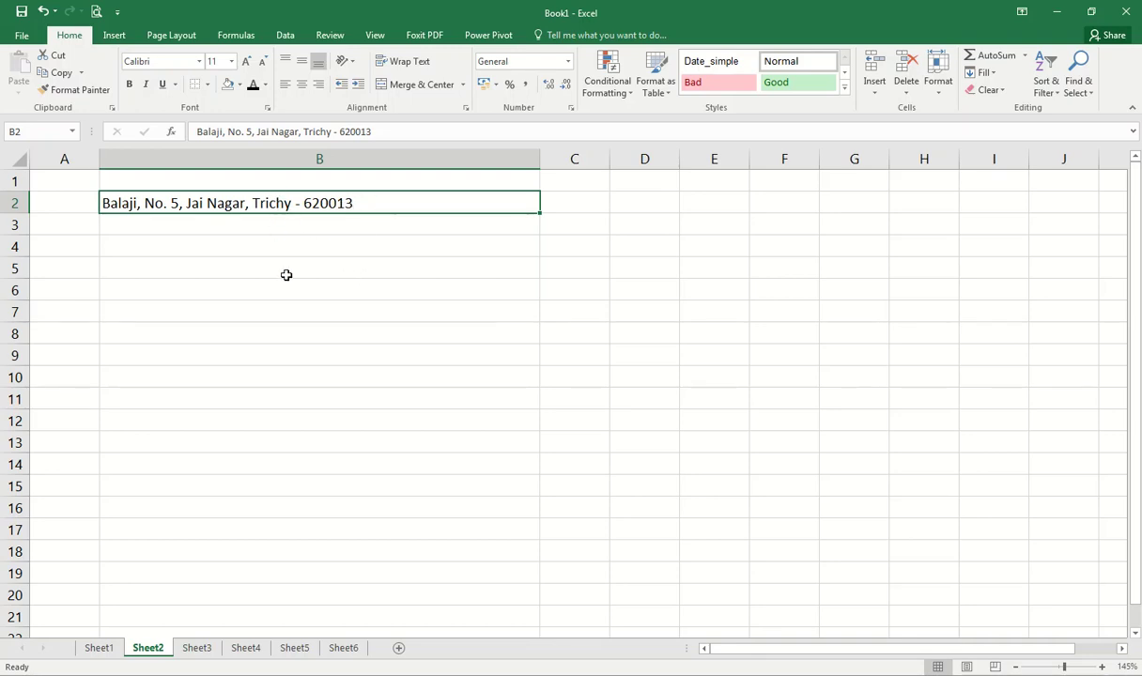
{"action": "left_click", "coordinate": [231, 228]}
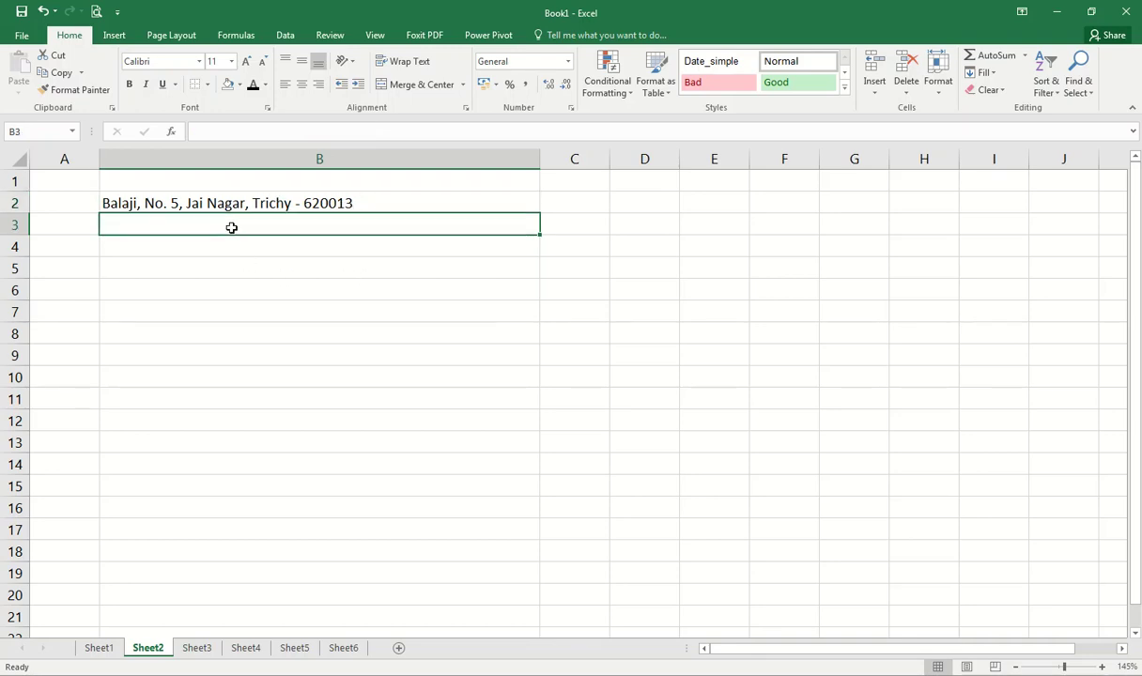
Step: Split the address along row 3: the name in B3, then door number, street, town and PIN code in C3–F3
{"action": "type", "text": "Balaji"}
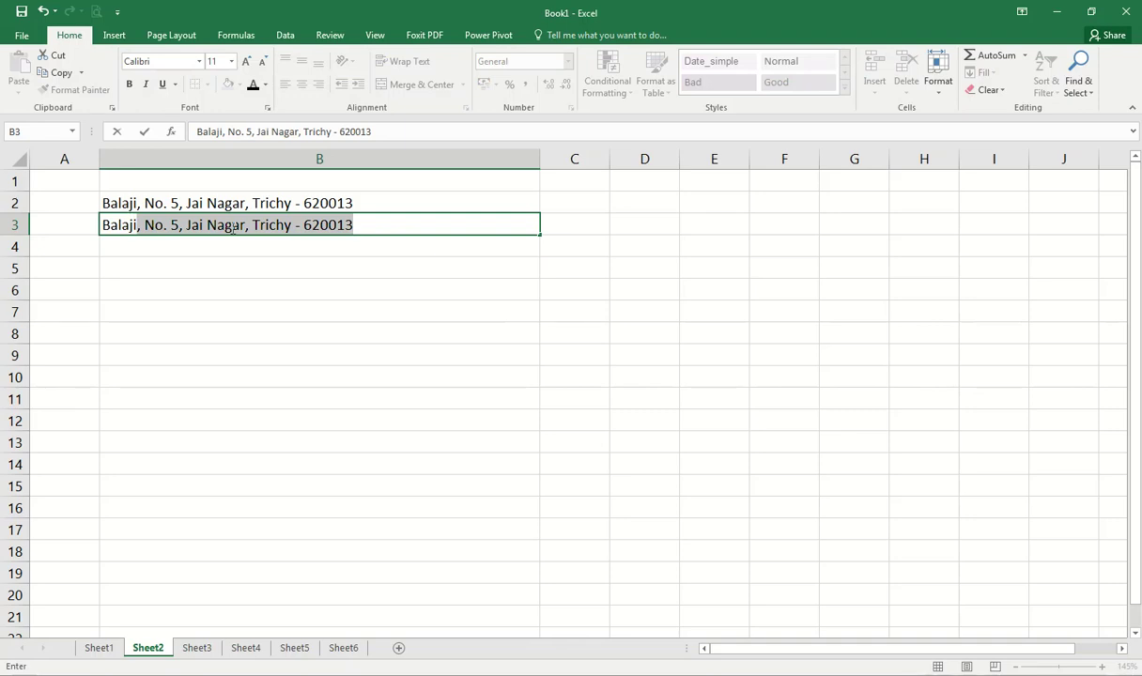
{"action": "key", "text": "Delete"}
{"action": "key", "text": "Tab"}
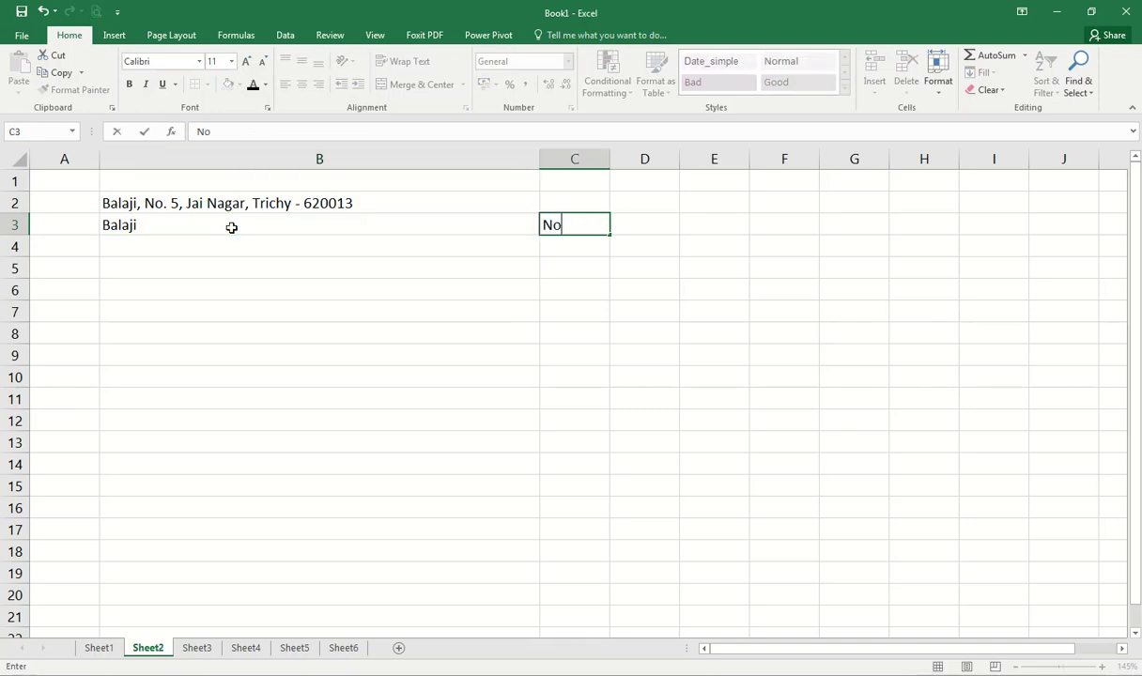
{"action": "key", "text": "Tab"}
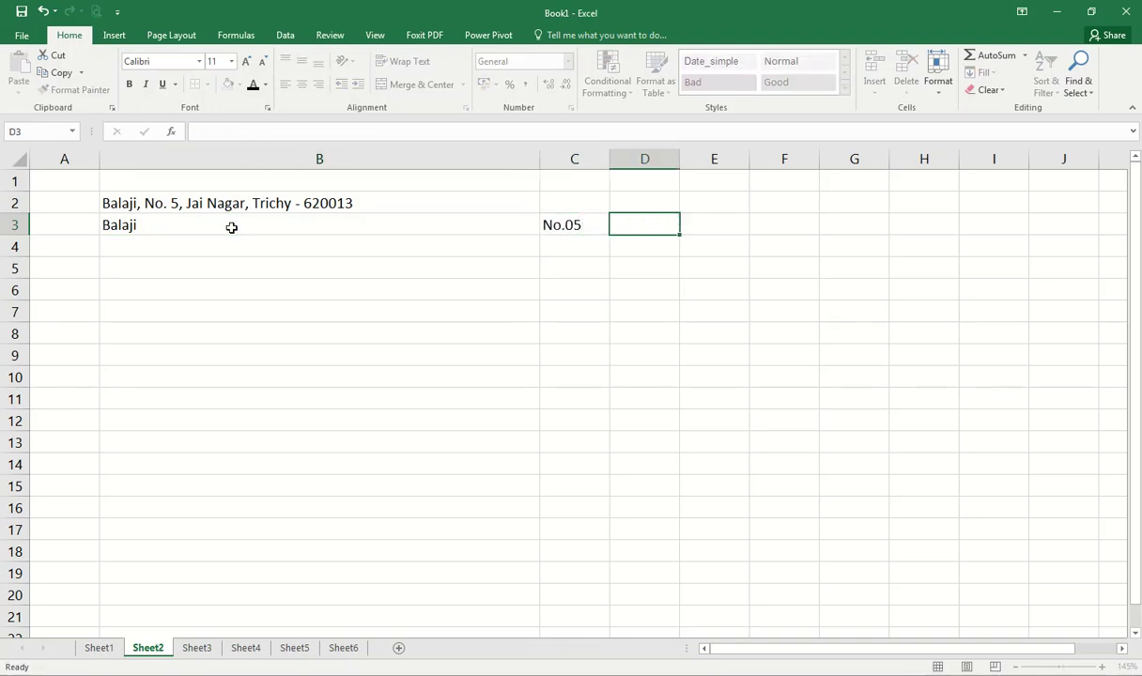
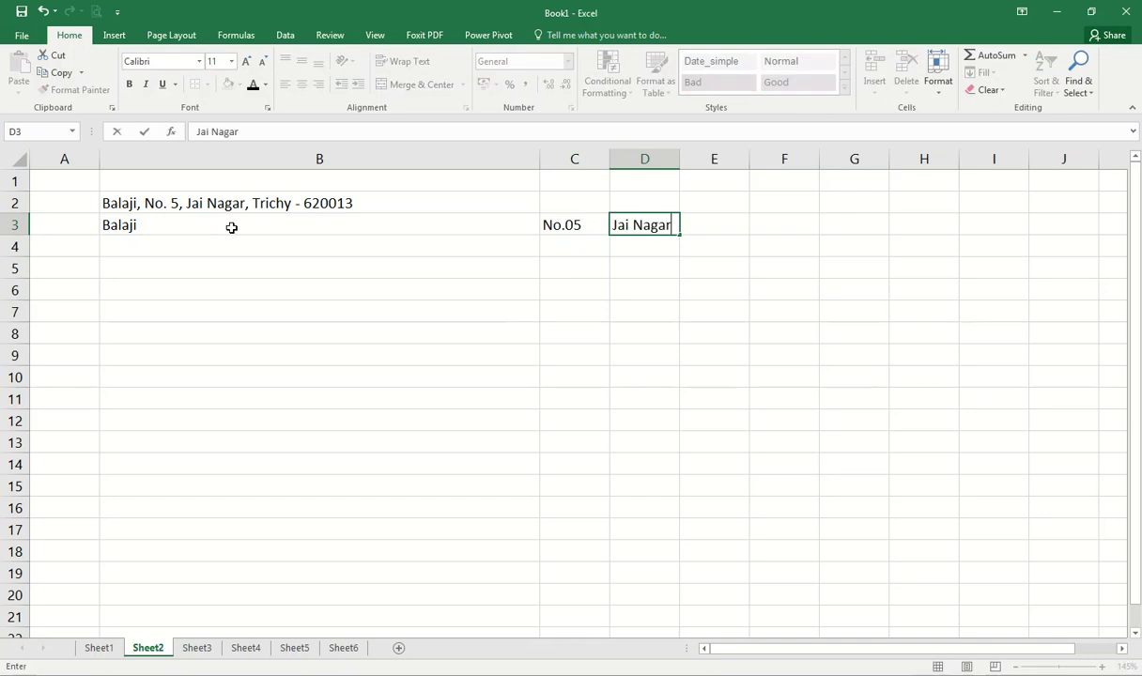
{"action": "key", "text": "Tab"}
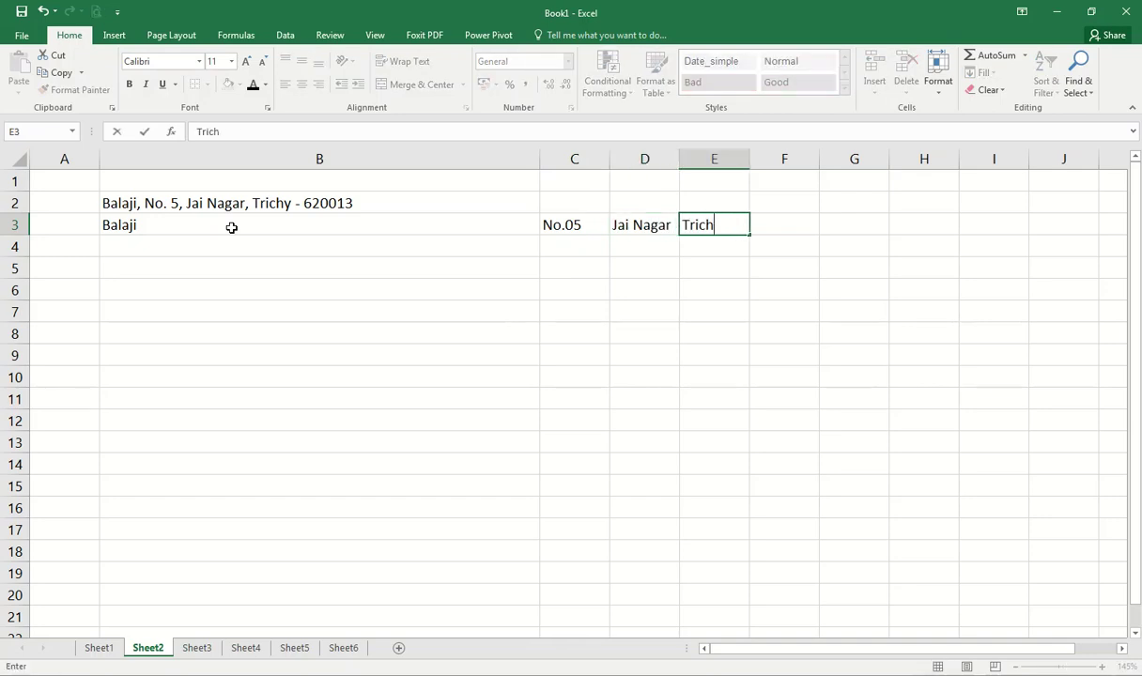
{"action": "key", "text": "Tab"}
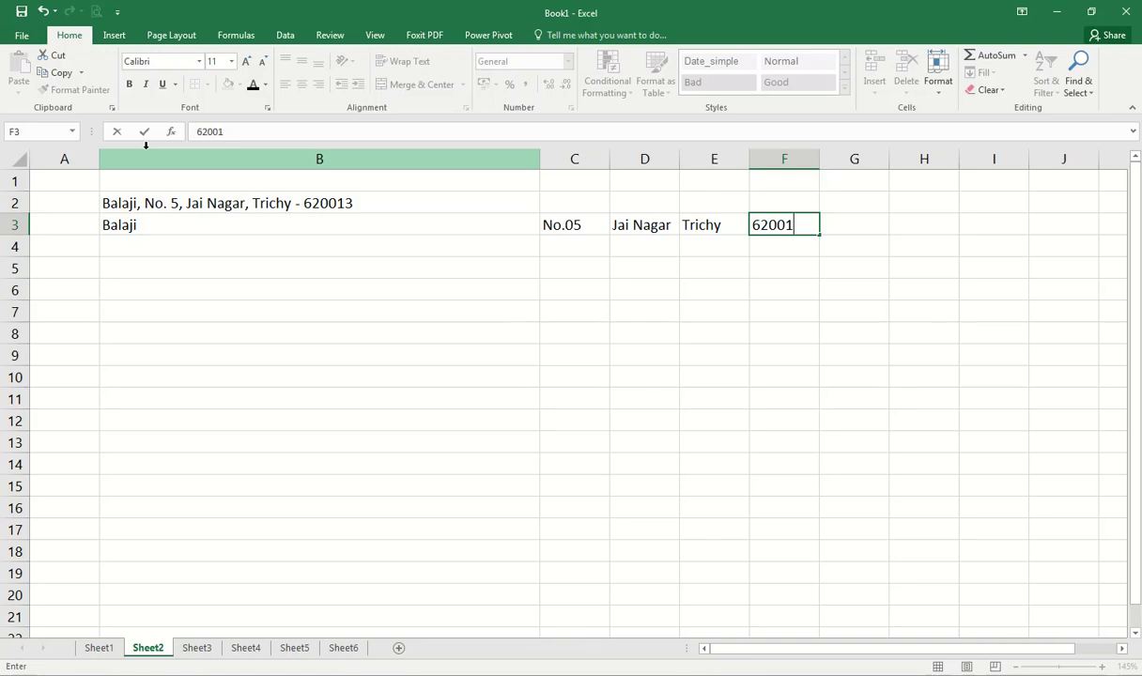
{"action": "key", "text": "Tab"}
Step: AutoFit column B to its contents and select the address block B2:F3
{"action": "left_click", "coordinate": [395, 222]}
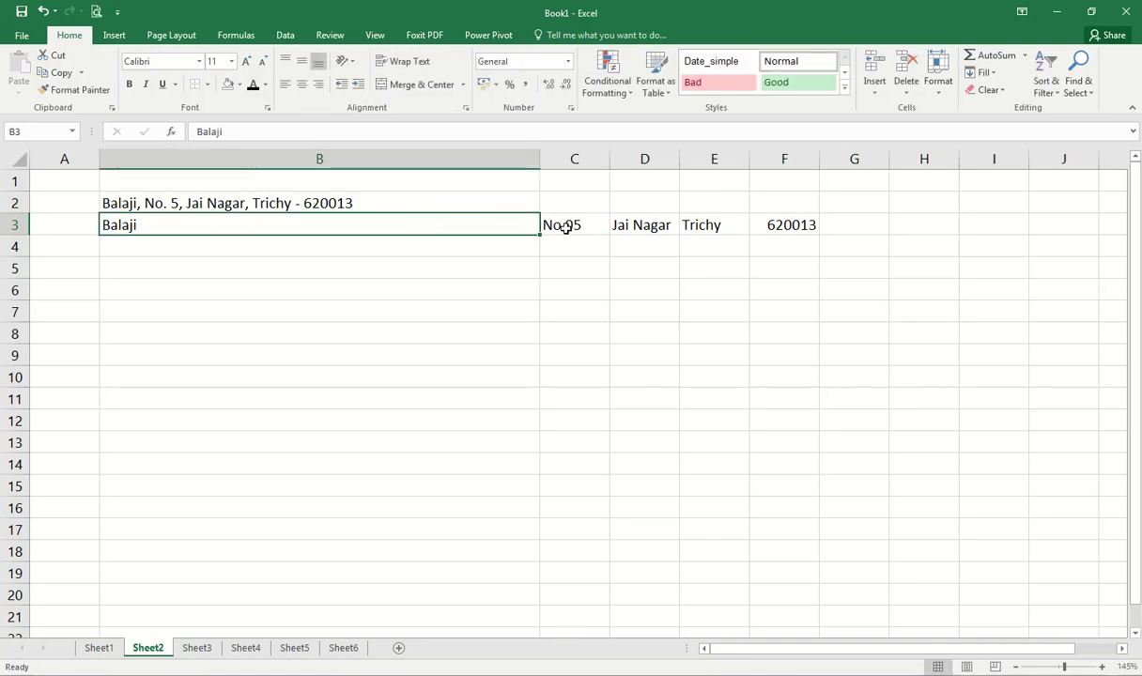
{"action": "double_click", "coordinate": [536, 162]}
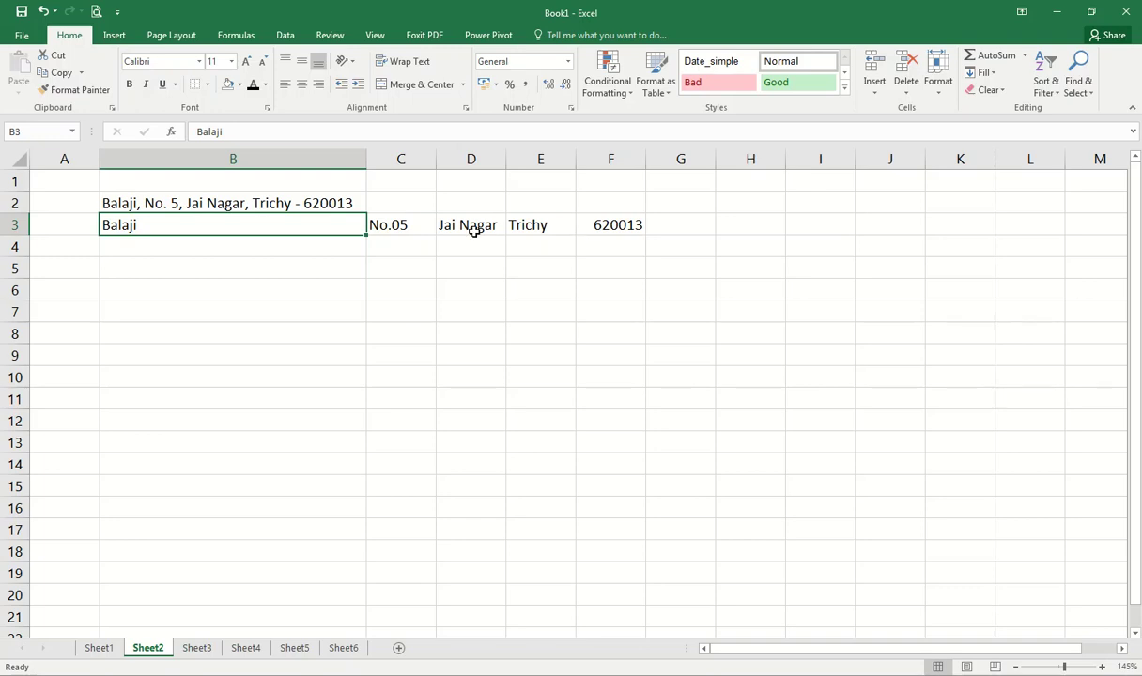
{"action": "left_click_drag", "start_coordinate": [119, 199], "coordinate": [613, 224]}
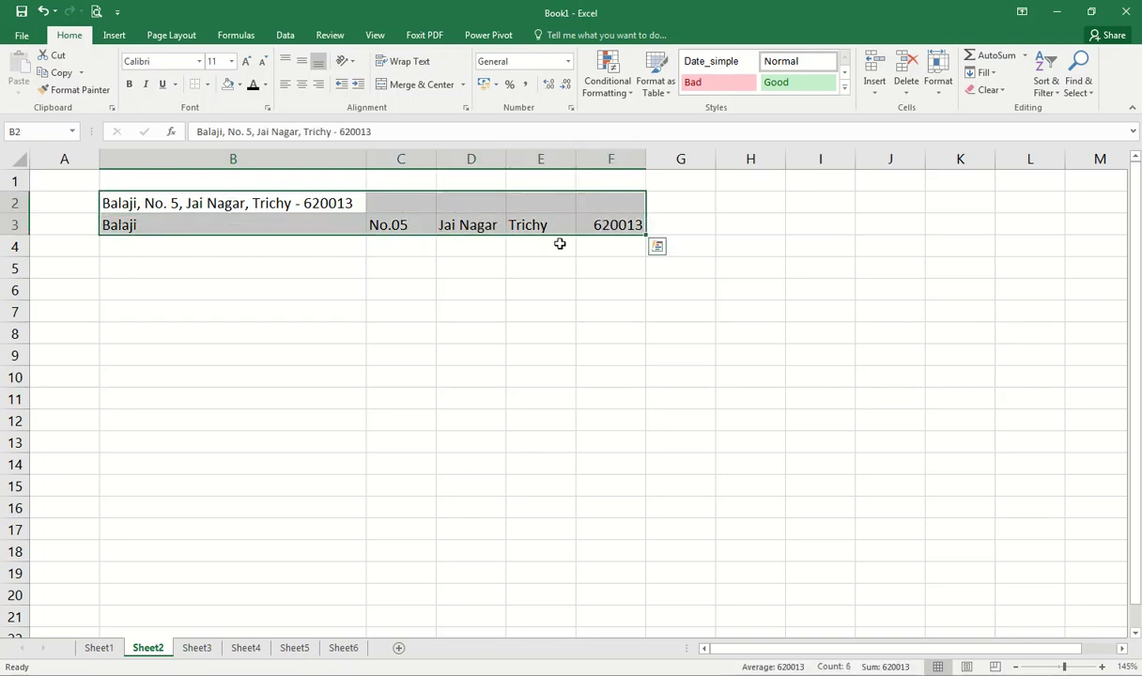
Step: Delete the address cells B2:F3 and shrink column B back to normal width, ending at A1
{"action": "key", "text": "Delete"}
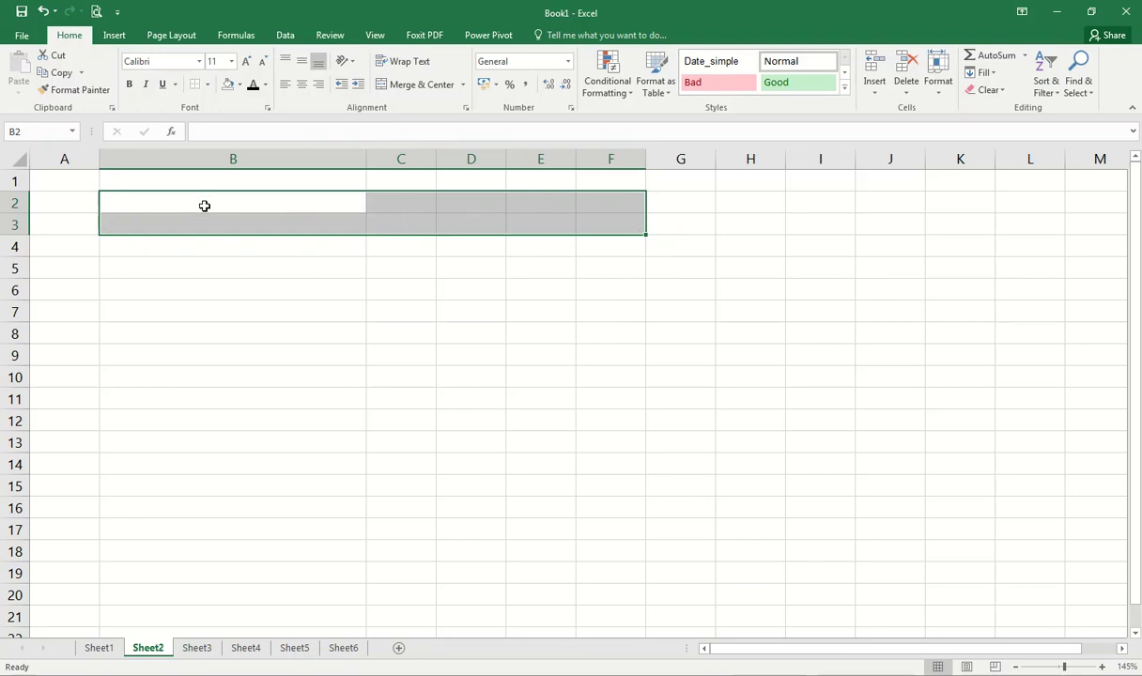
{"action": "left_click", "coordinate": [204, 204]}
{"action": "left_click_drag", "start_coordinate": [365, 158], "coordinate": [203, 161]}
{"action": "left_click", "coordinate": [230, 220]}
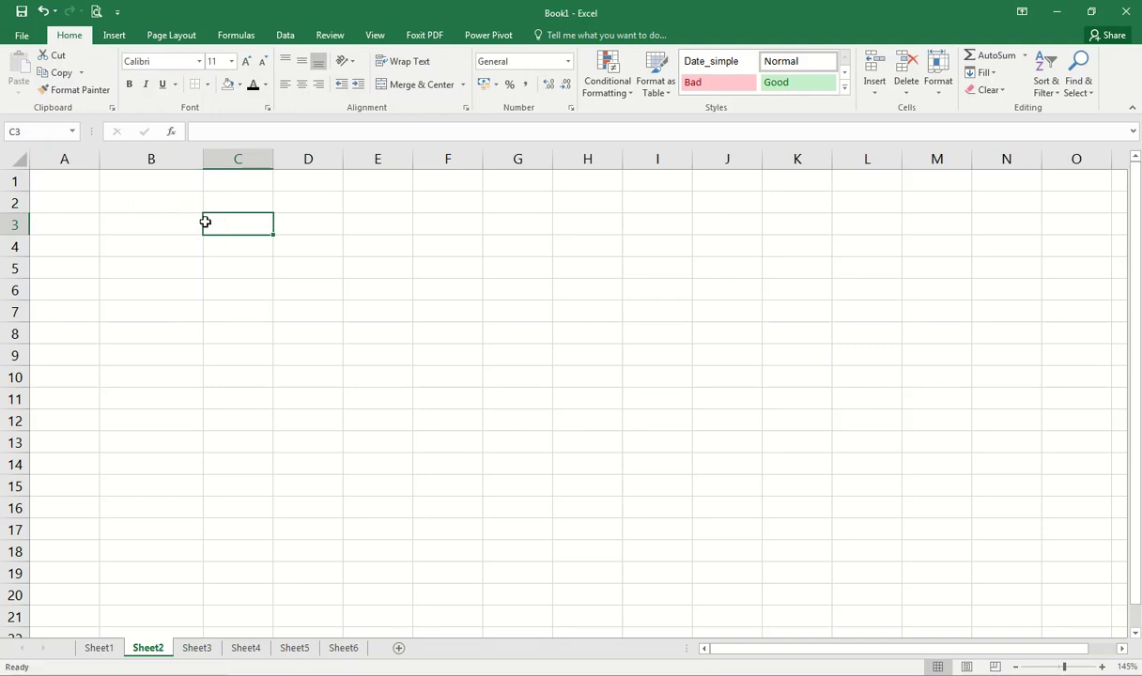
{"action": "left_click", "coordinate": [58, 198]}
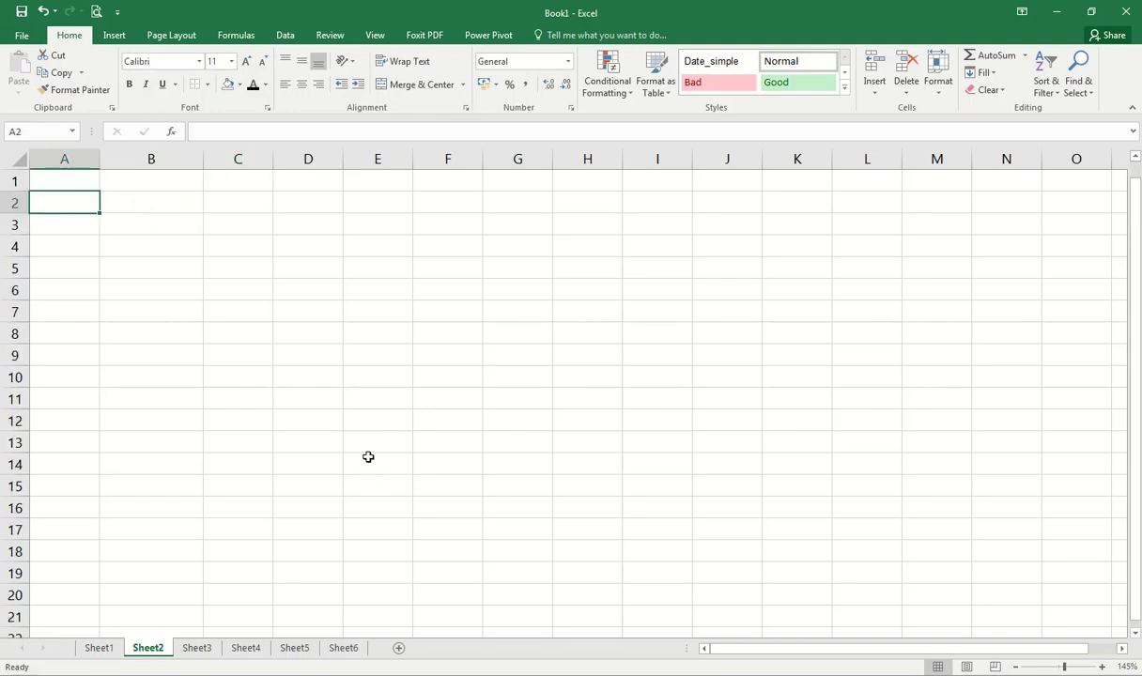
{"action": "left_click", "coordinate": [163, 216]}
{"action": "left_click", "coordinate": [143, 189]}
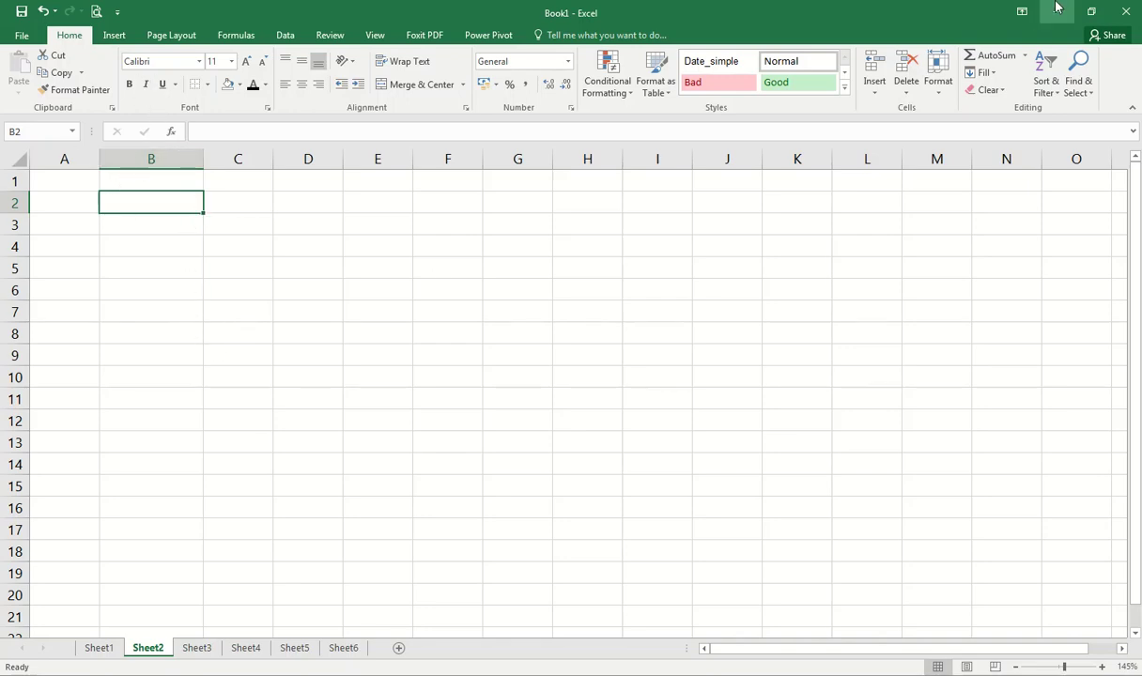
{"action": "left_click", "coordinate": [51, 184]}
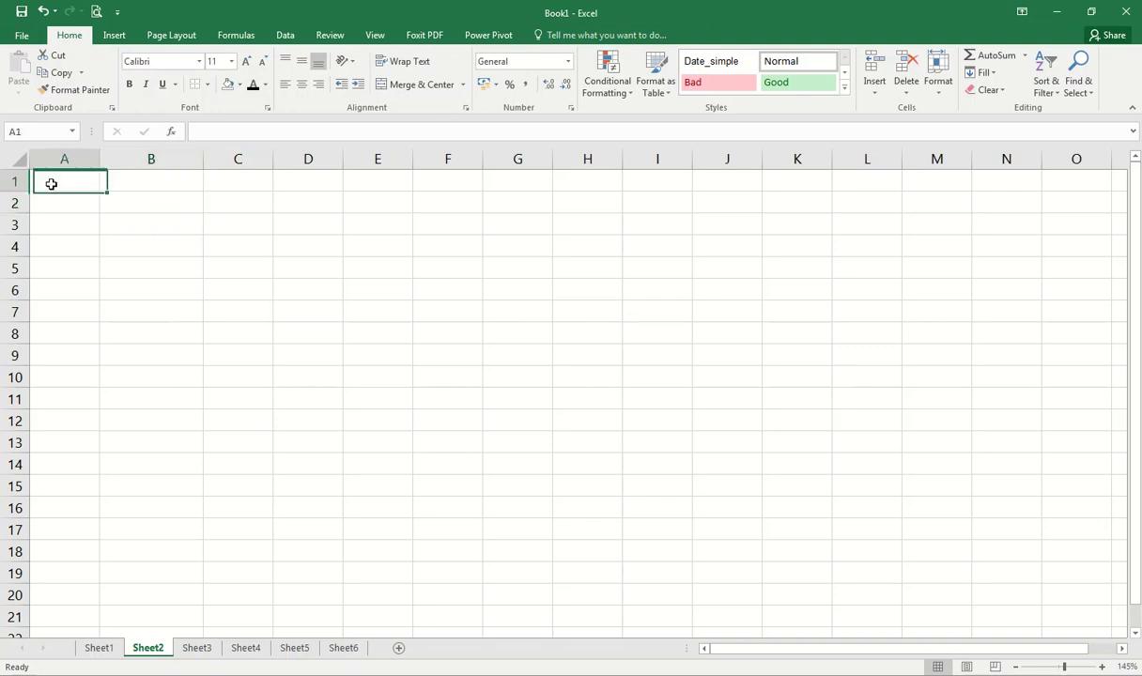
Step: Enter 1, 2 and 3 in cells A1, A2 and A3
{"action": "type", "text": "1"}
{"action": "key", "text": "Return"}
{"action": "type", "text": "1"}
{"action": "key", "text": "BackSpace"}
{"action": "type", "text": "2"}
{"action": "key", "text": "Return"}
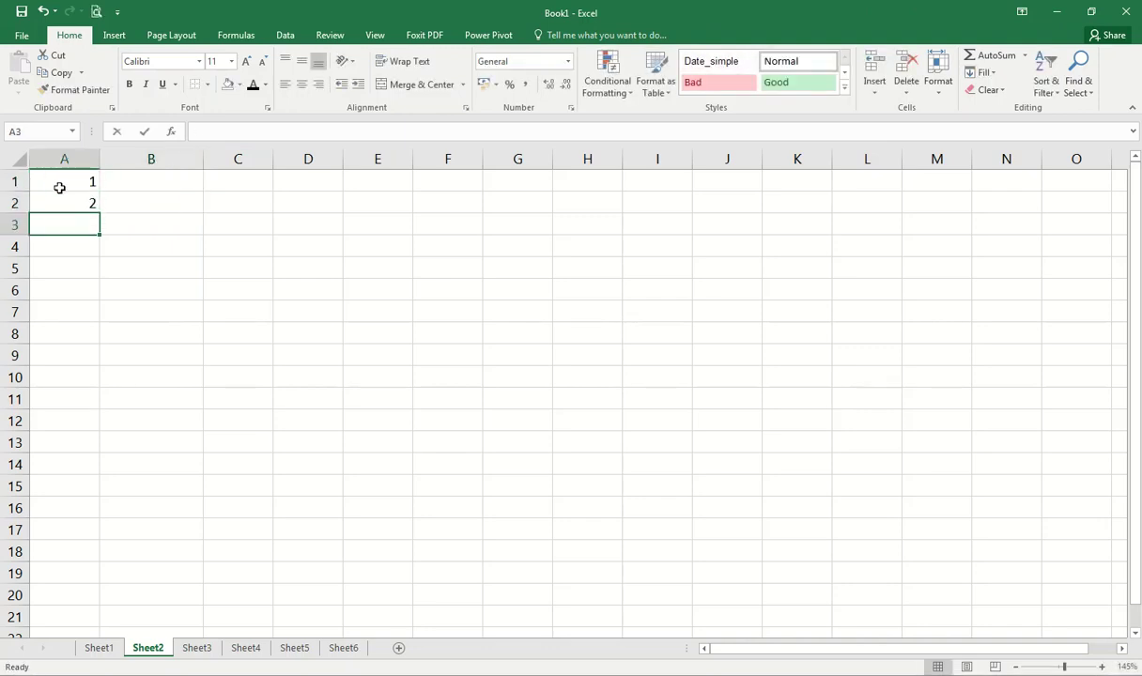
{"action": "type", "text": "3"}
{"action": "key", "text": "Return"}
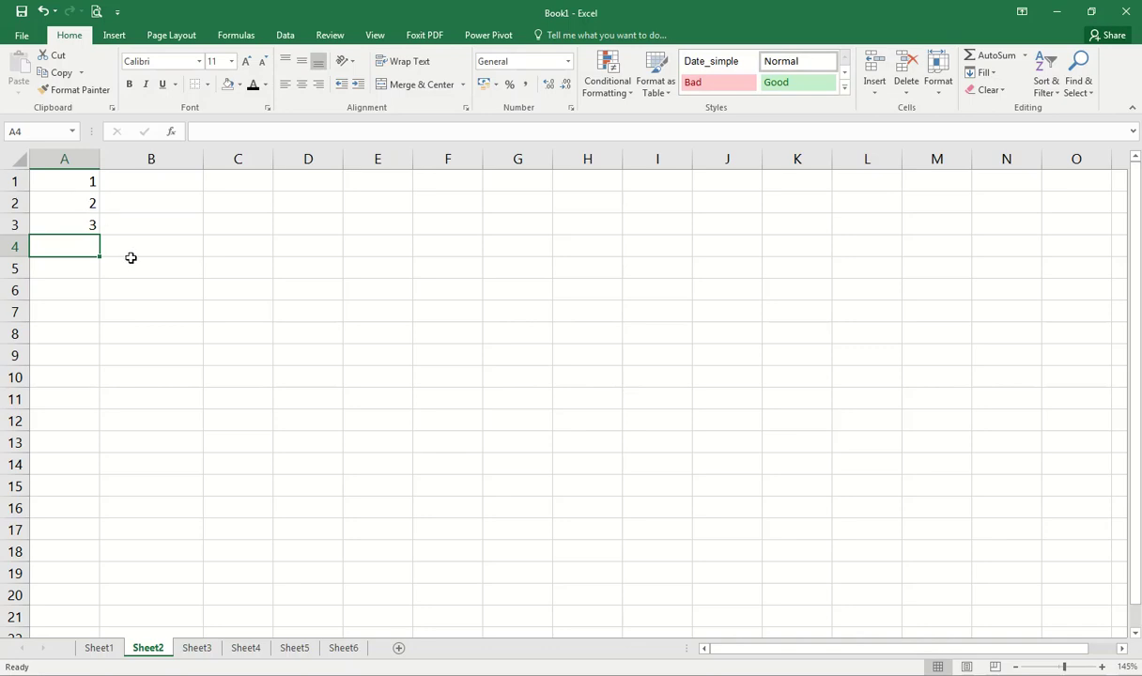
Step: Try filling A1's 1 across to D1 and down to A9, then undo both fills
{"action": "left_click", "coordinate": [121, 201]}
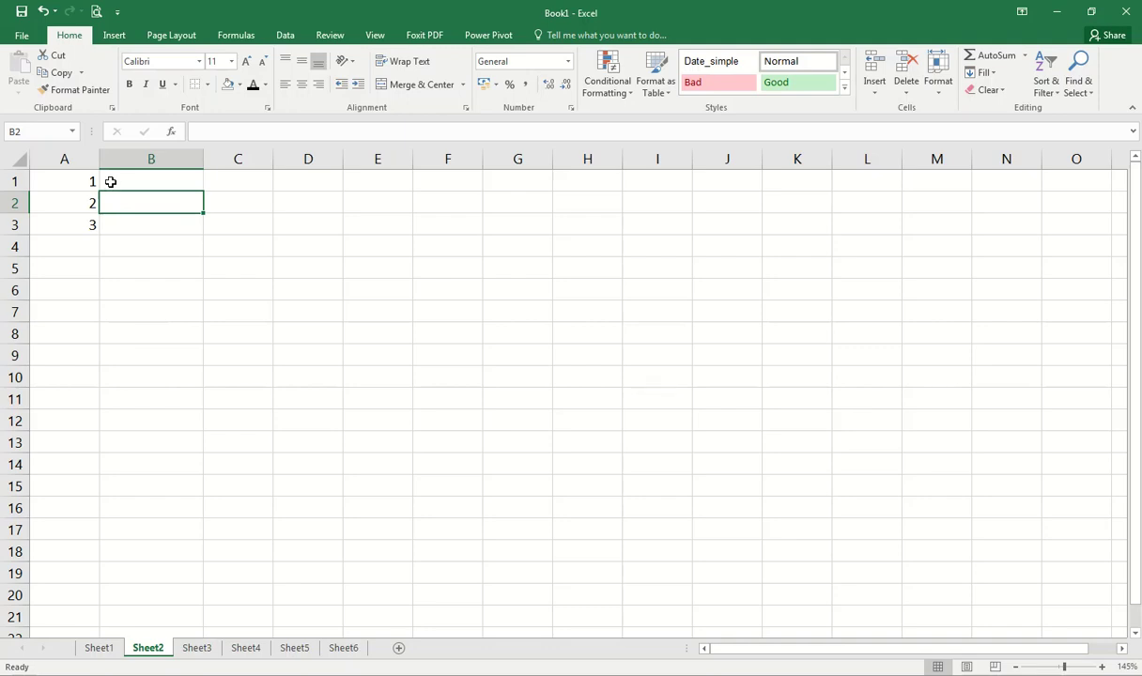
{"action": "left_click_drag", "start_coordinate": [82, 182], "coordinate": [83, 211]}
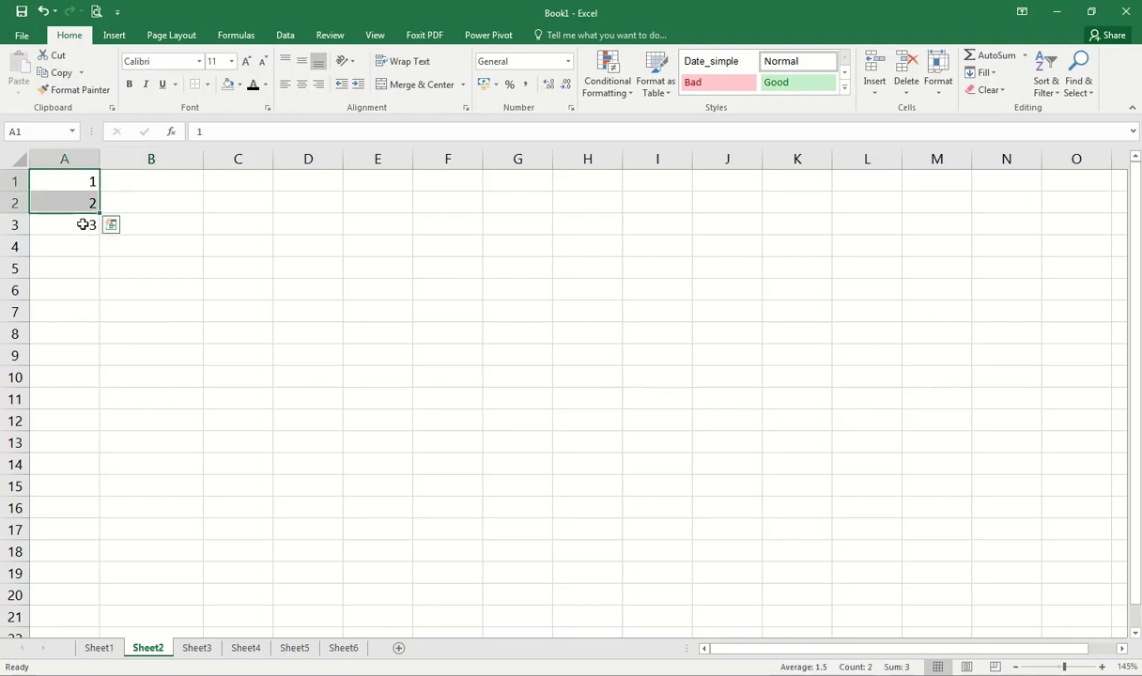
{"action": "left_click", "coordinate": [82, 223]}
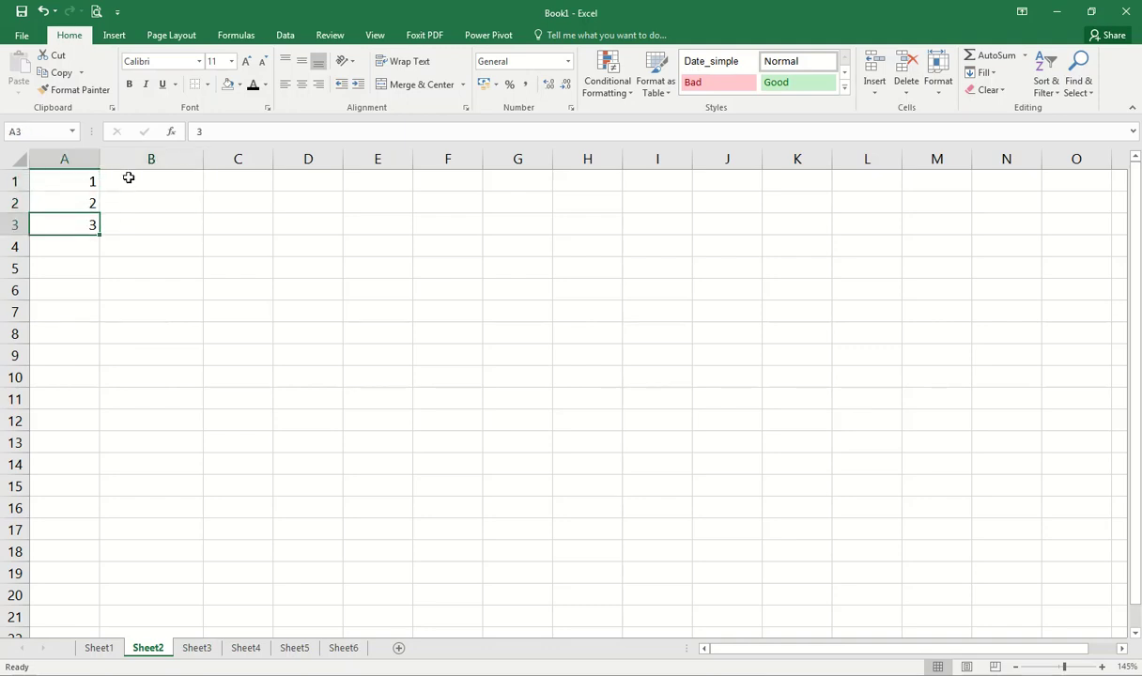
{"action": "left_click_drag", "start_coordinate": [75, 183], "coordinate": [85, 224]}
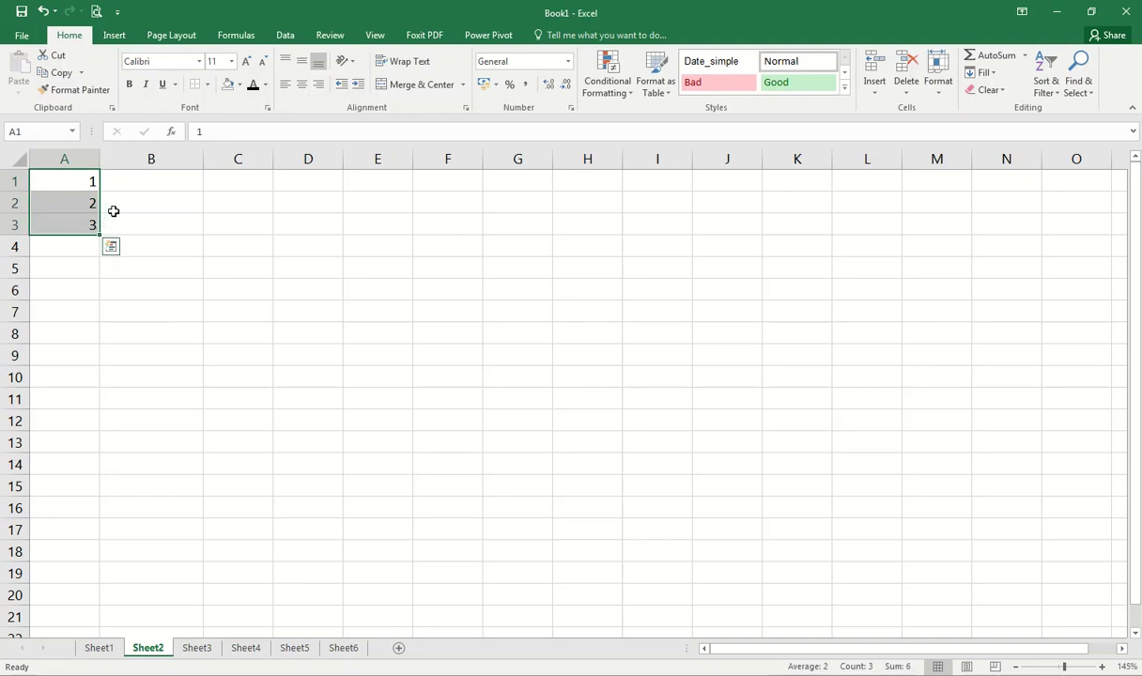
{"action": "left_click", "coordinate": [102, 185]}
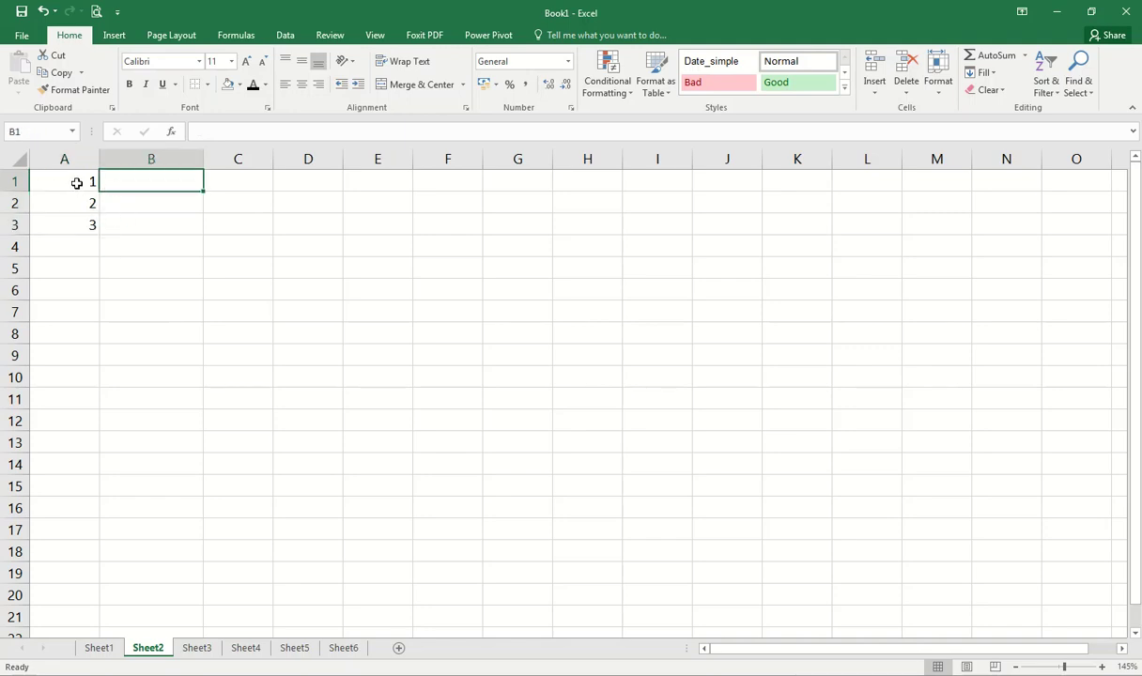
{"action": "left_click", "coordinate": [81, 184]}
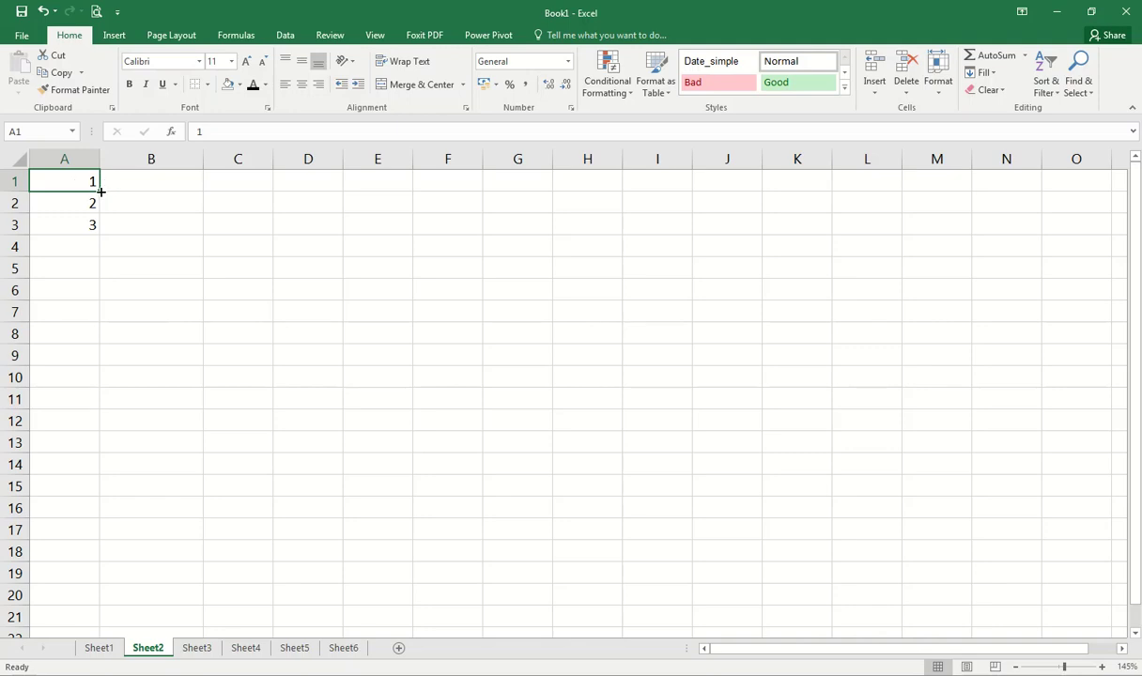
{"action": "left_click_drag", "start_coordinate": [101, 191], "coordinate": [350, 190]}
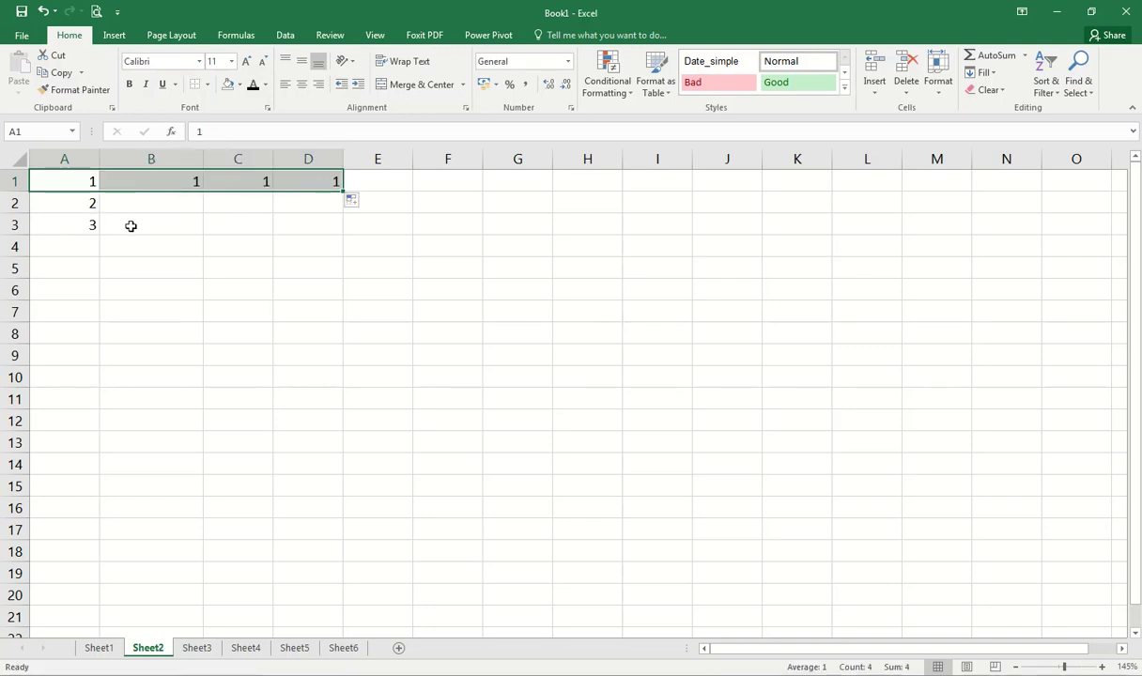
{"action": "left_click", "coordinate": [89, 192]}
{"action": "left_click_drag", "start_coordinate": [99, 192], "coordinate": [111, 365]}
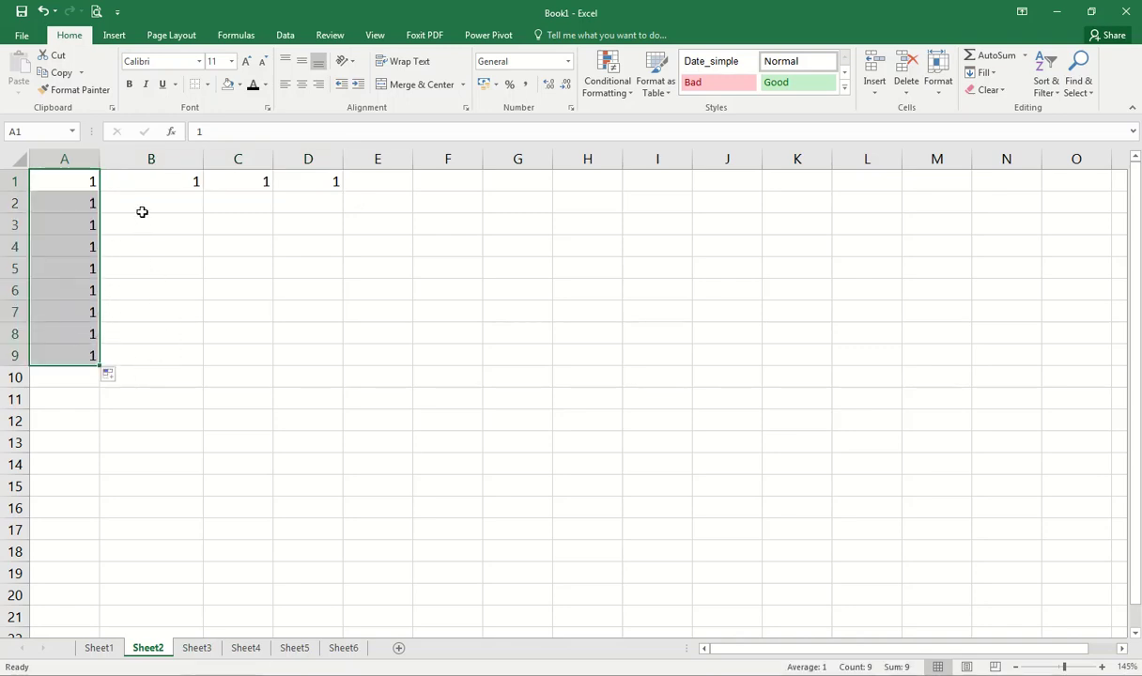
{"action": "key", "text": "ctrl+z"}
{"action": "key", "text": "ctrl+z"}
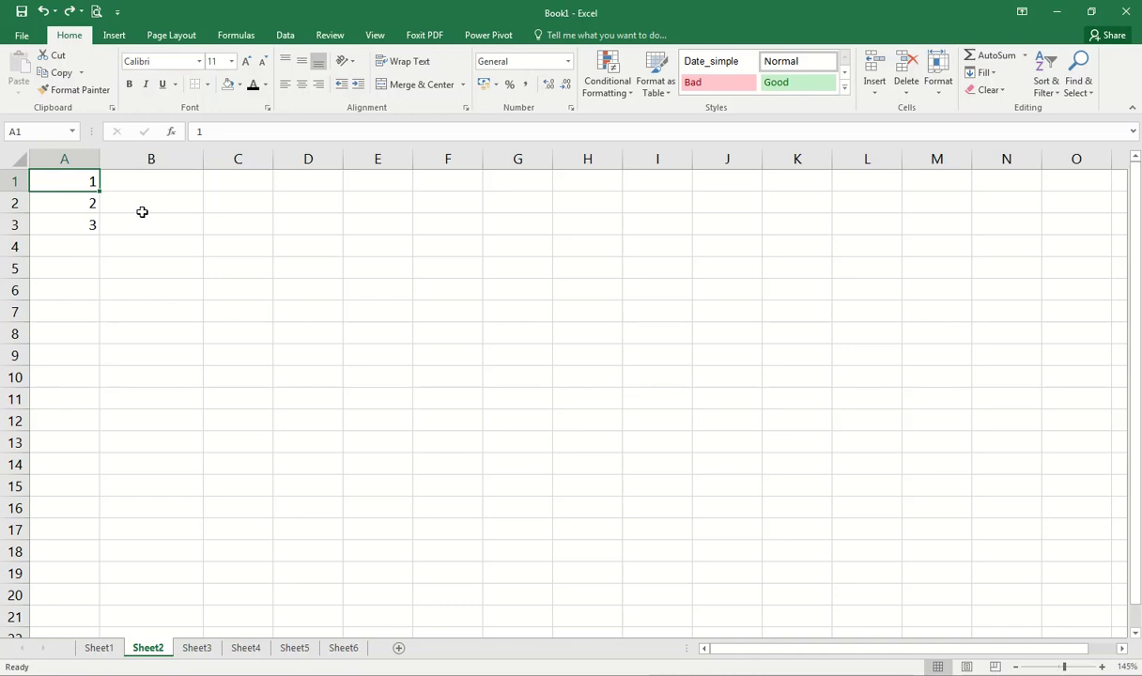
{"action": "key", "text": "ctrl+z"}
Step: Drag the fill handle from A1 down to A15 to complete the 1–15 series
{"action": "left_click", "coordinate": [83, 180]}
{"action": "left_click_drag", "start_coordinate": [98, 192], "coordinate": [121, 487]}
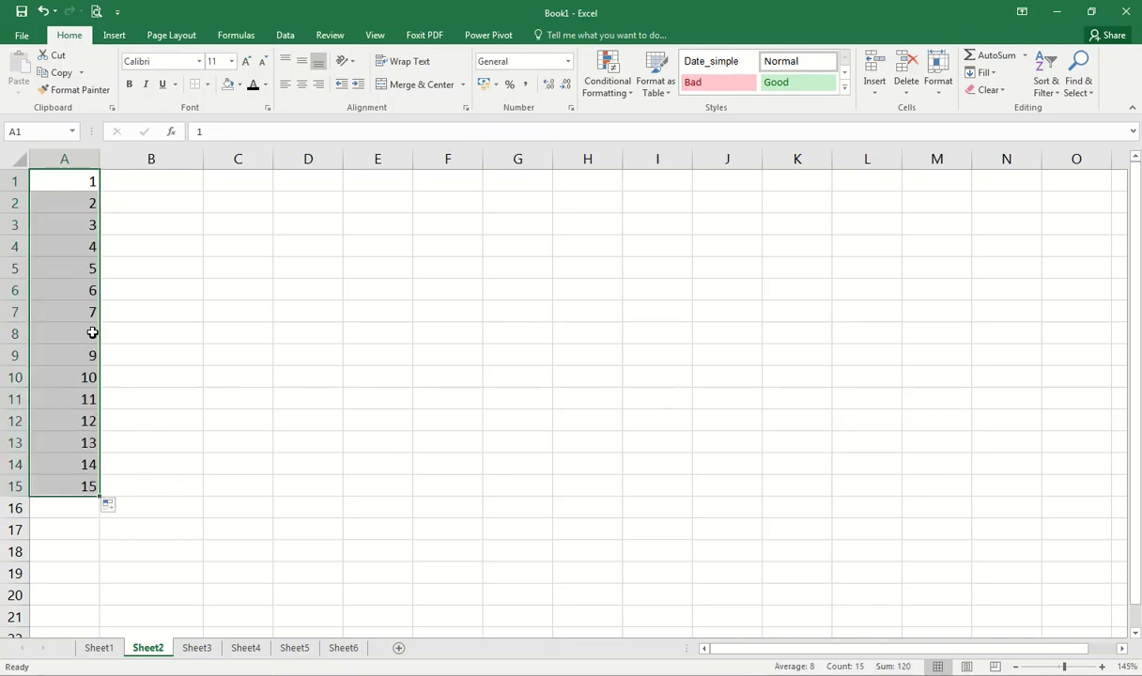
{"action": "left_click", "coordinate": [131, 177]}
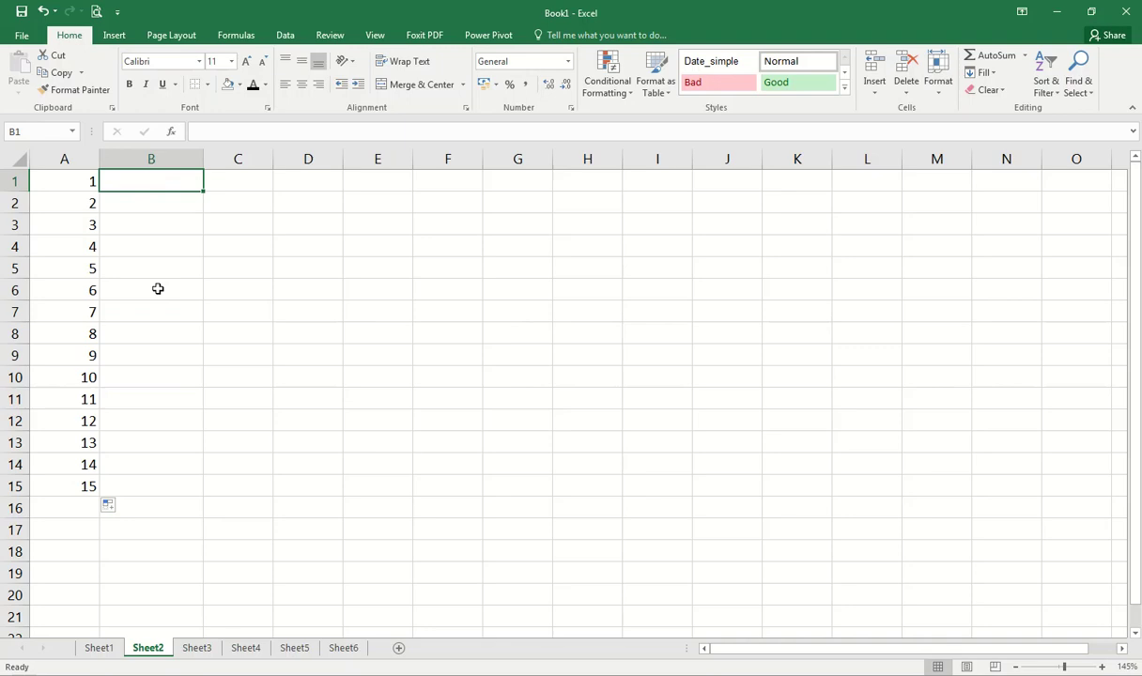
Step: Fill B1:B15 with short weekday names from Mon and C1:C15 with full names from Monday
{"action": "type", "text": "Mon"}
{"action": "key", "text": "Return"}
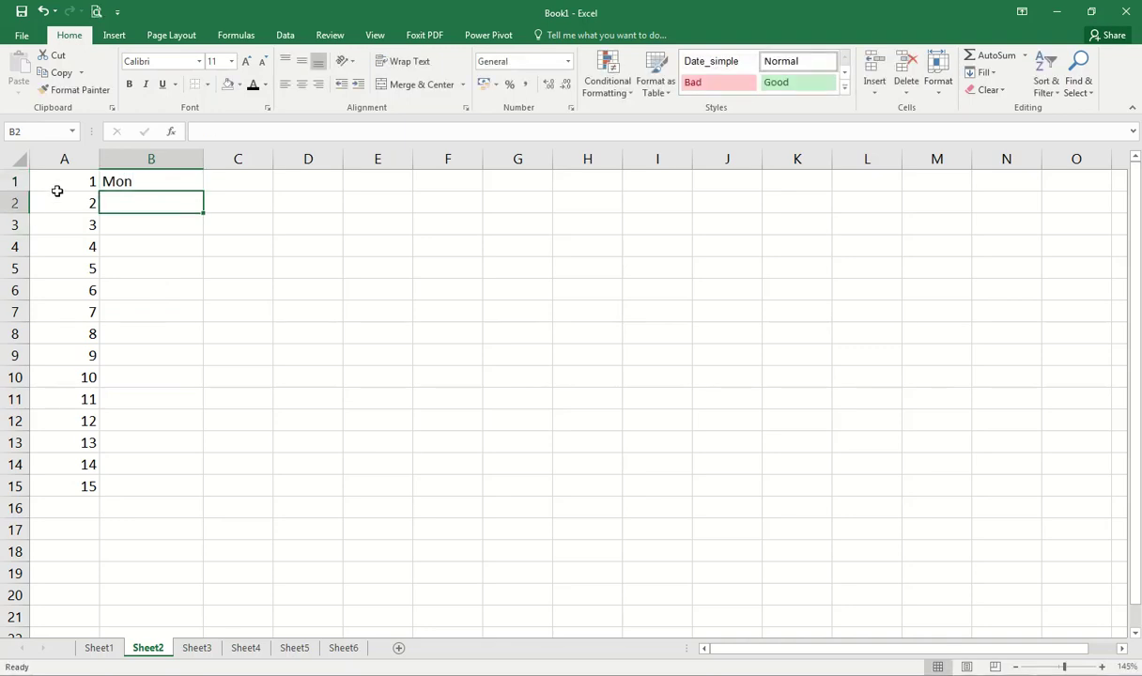
{"action": "left_click", "coordinate": [141, 183]}
{"action": "left_click_drag", "start_coordinate": [202, 192], "coordinate": [208, 485]}
{"action": "left_click", "coordinate": [240, 190]}
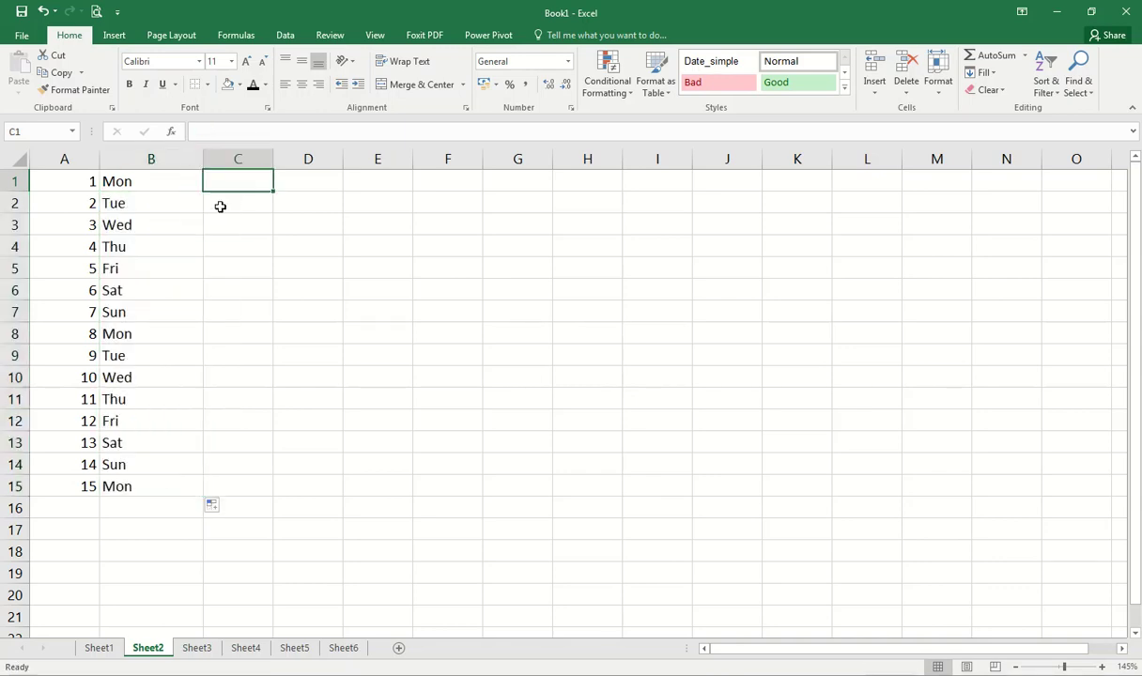
{"action": "type", "text": "Monday"}
{"action": "key", "text": "Return"}
{"action": "left_click", "coordinate": [237, 182]}
{"action": "left_click_drag", "start_coordinate": [274, 192], "coordinate": [279, 486]}
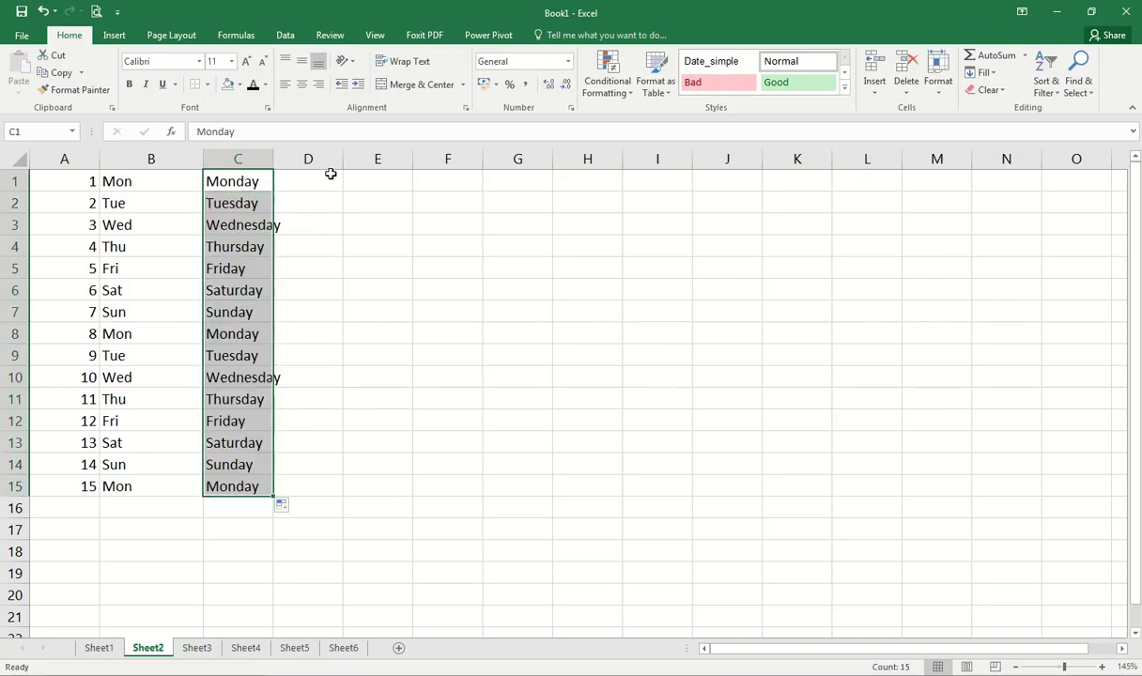
Step: Fill D1:D15 with short month names from Jan and E1:E15 with full names from January
{"action": "left_click", "coordinate": [324, 179]}
{"action": "type", "text": "Jan"}
{"action": "key", "text": "Return"}
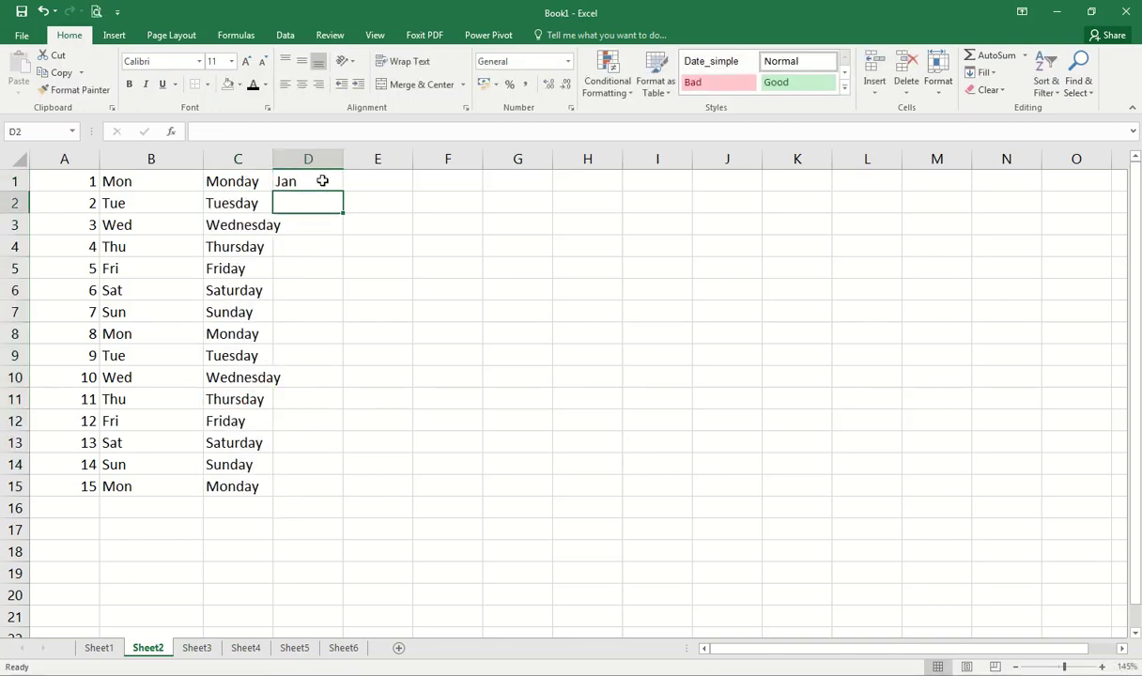
{"action": "left_click", "coordinate": [320, 181]}
{"action": "left_click_drag", "start_coordinate": [343, 193], "coordinate": [357, 496]}
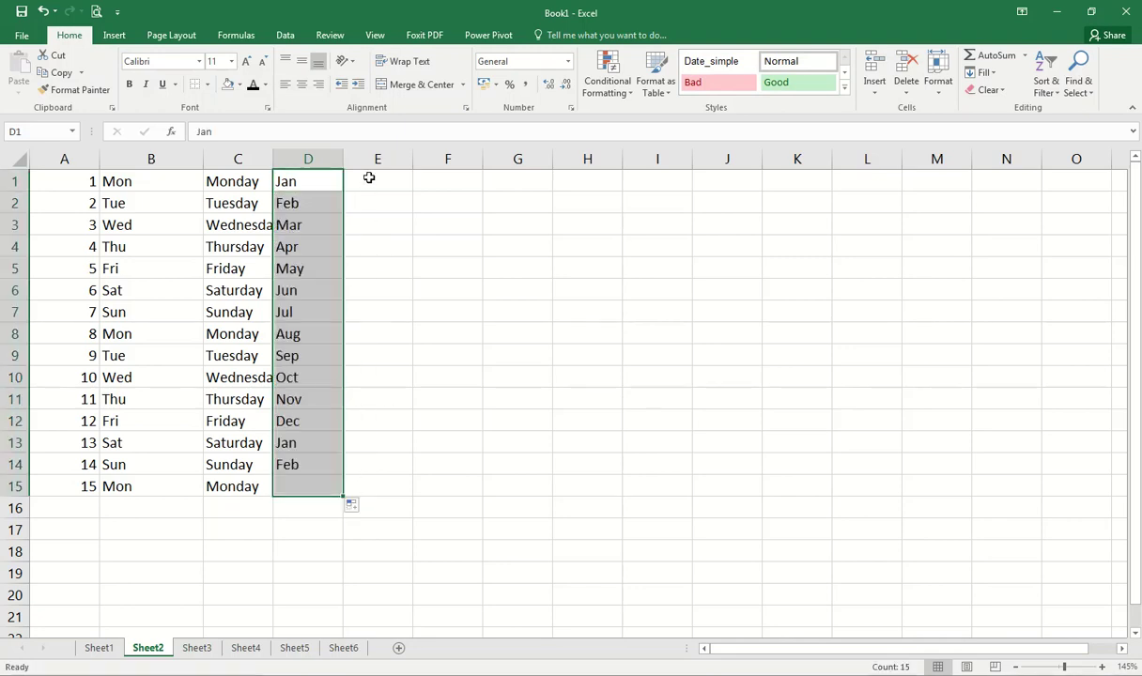
{"action": "left_click", "coordinate": [369, 177]}
{"action": "type", "text": "January"}
{"action": "key", "text": "Return"}
{"action": "left_click", "coordinate": [369, 179]}
{"action": "left_click_drag", "start_coordinate": [407, 187], "coordinate": [408, 492]}
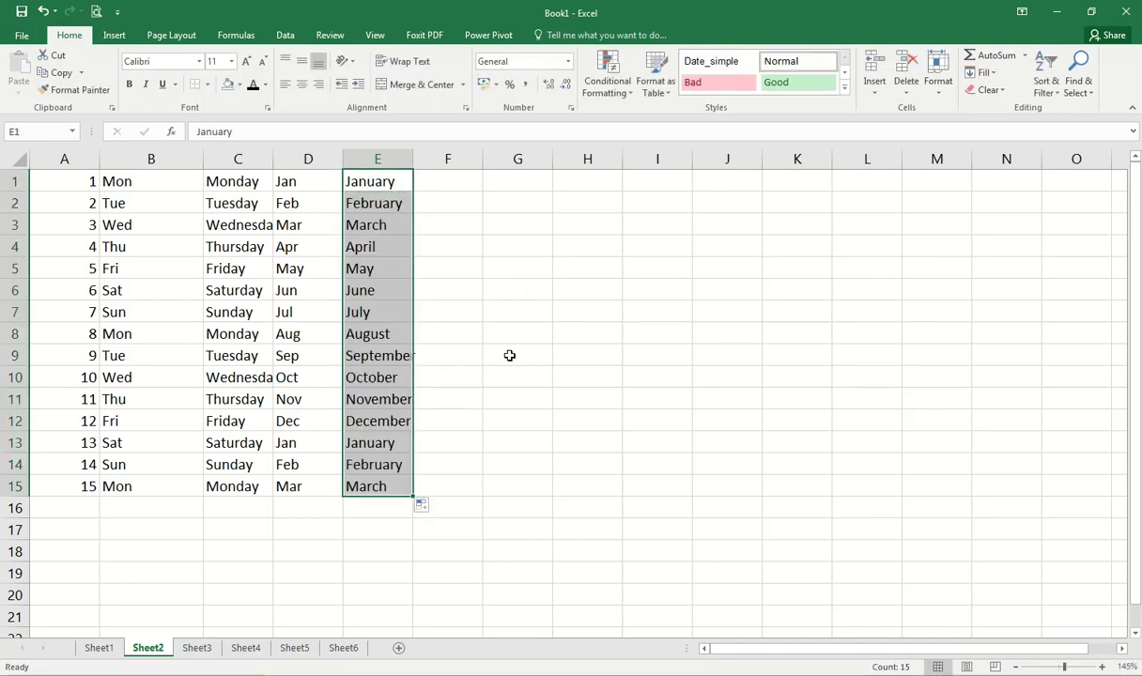
{"action": "left_click", "coordinate": [79, 159]}
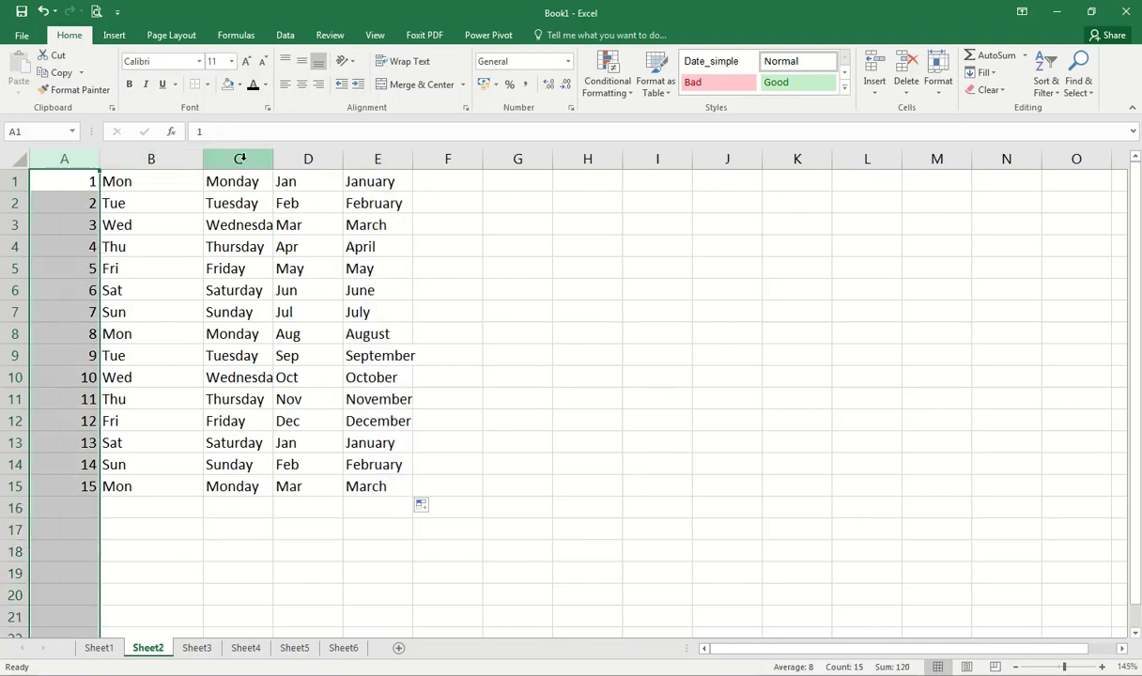
Step: AutoFit columns A through E to their numbers, weekday and month names
{"action": "double_click", "coordinate": [99, 161]}
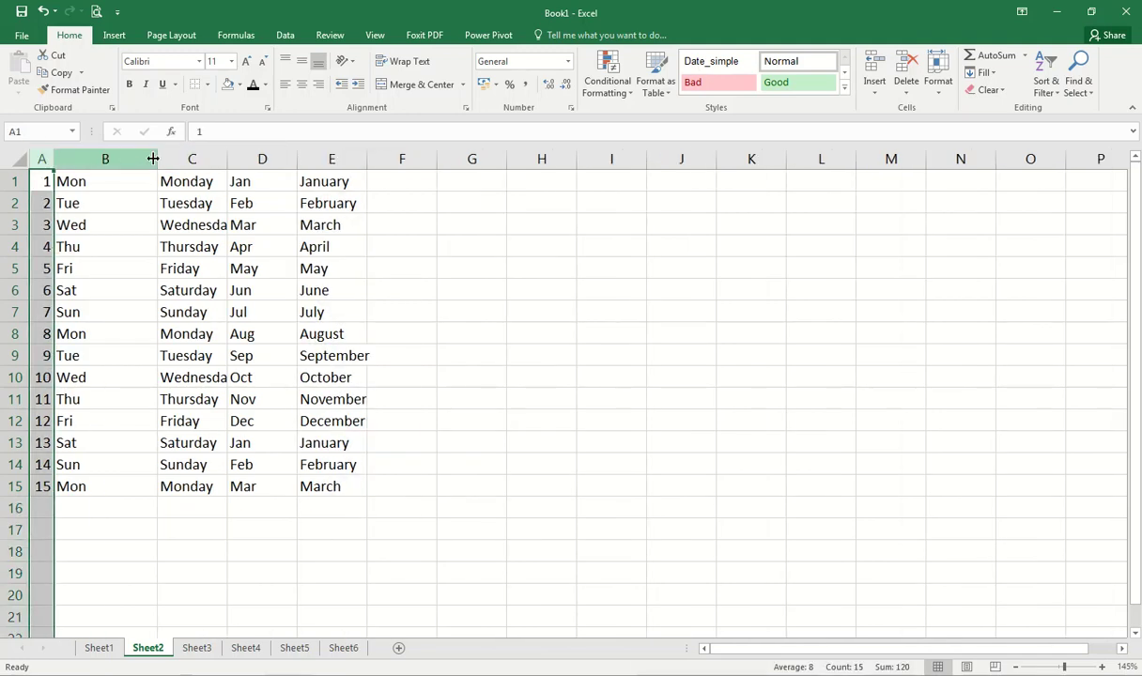
{"action": "double_click", "coordinate": [153, 159]}
{"action": "double_click", "coordinate": [162, 160]}
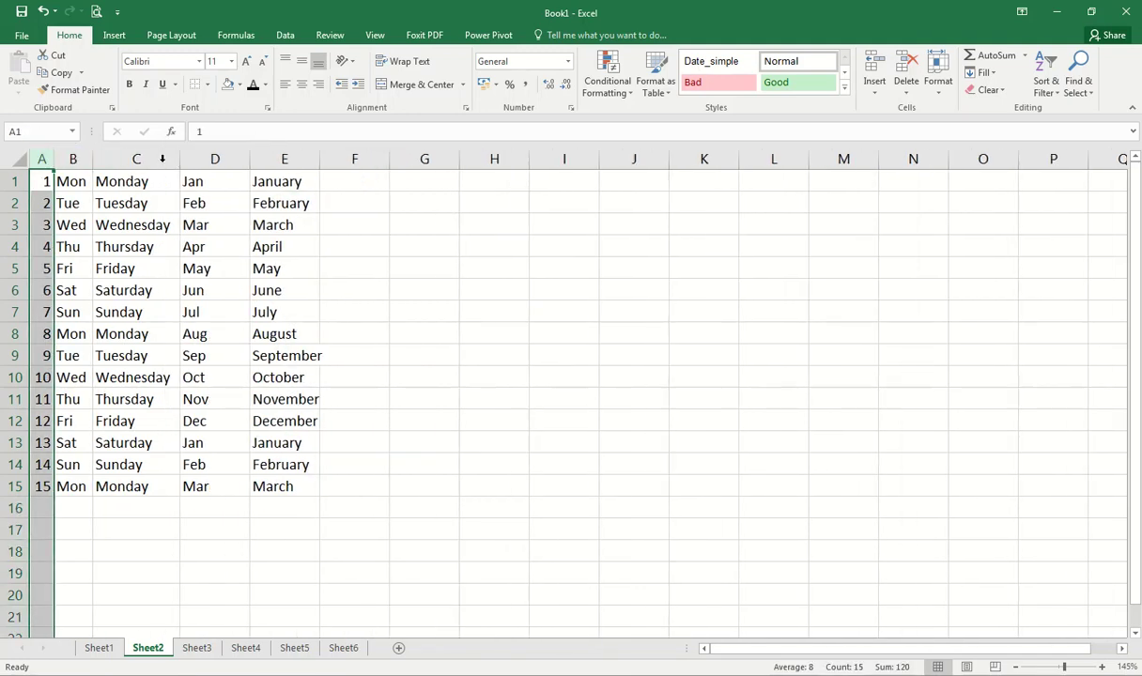
{"action": "double_click", "coordinate": [249, 160]}
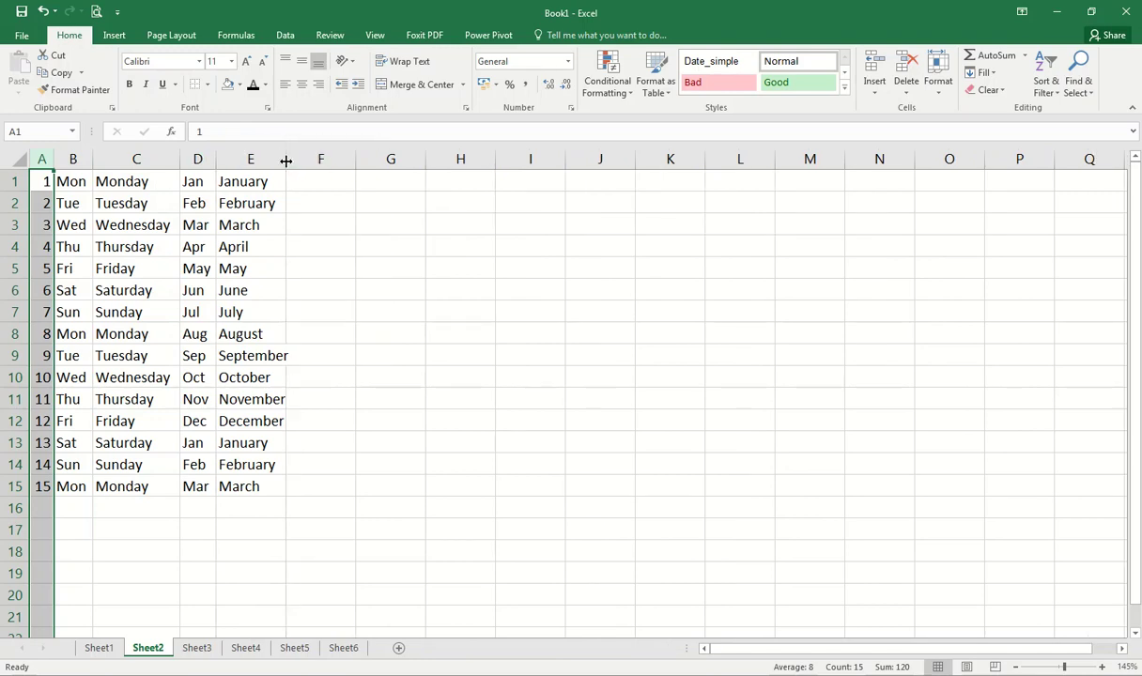
{"action": "double_click", "coordinate": [286, 160]}
Step: Select the table range A1:E15, then clear the selection
{"action": "left_click", "coordinate": [313, 170]}
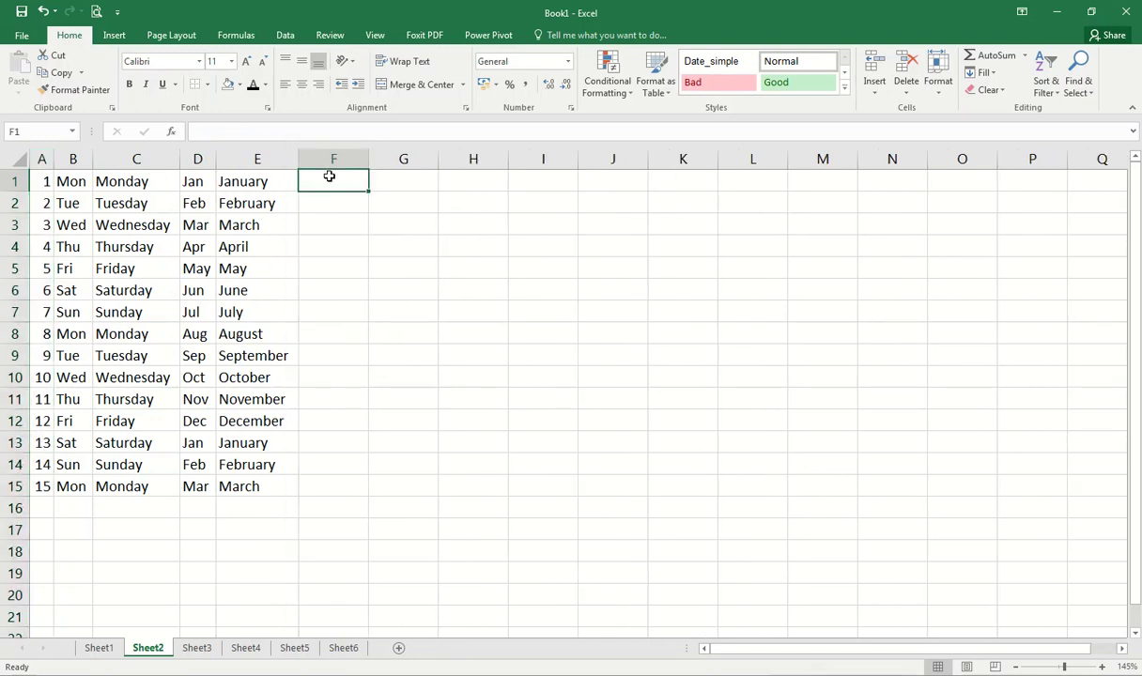
{"action": "left_click_drag", "start_coordinate": [45, 181], "coordinate": [265, 482]}
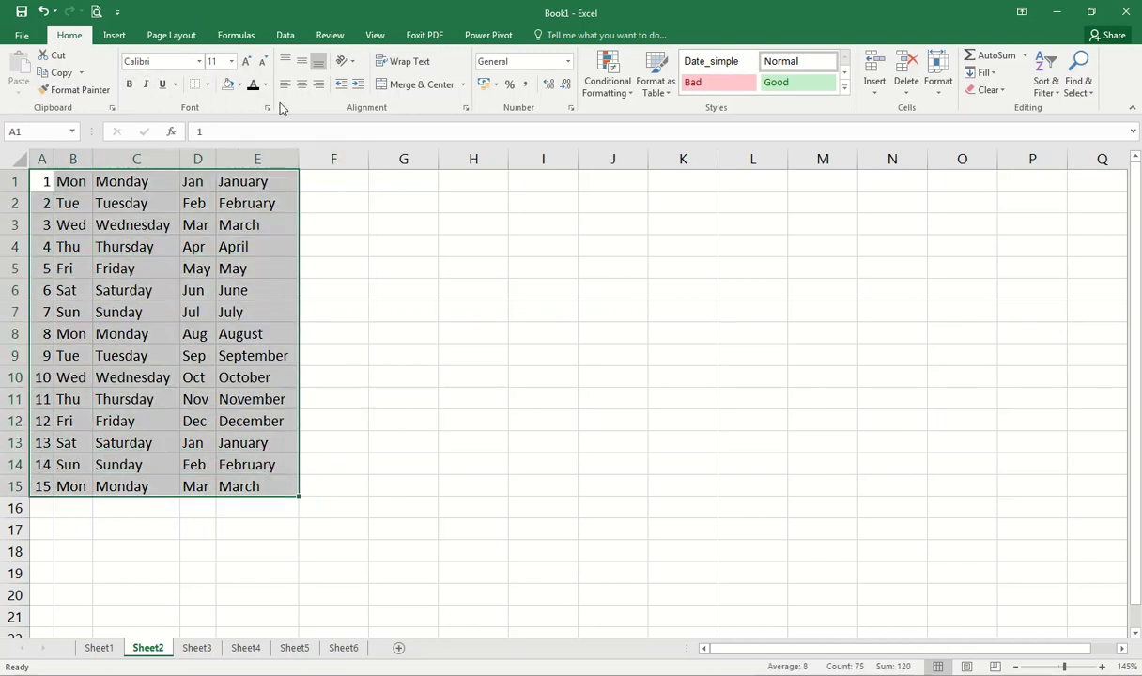
{"action": "left_click", "coordinate": [302, 174]}
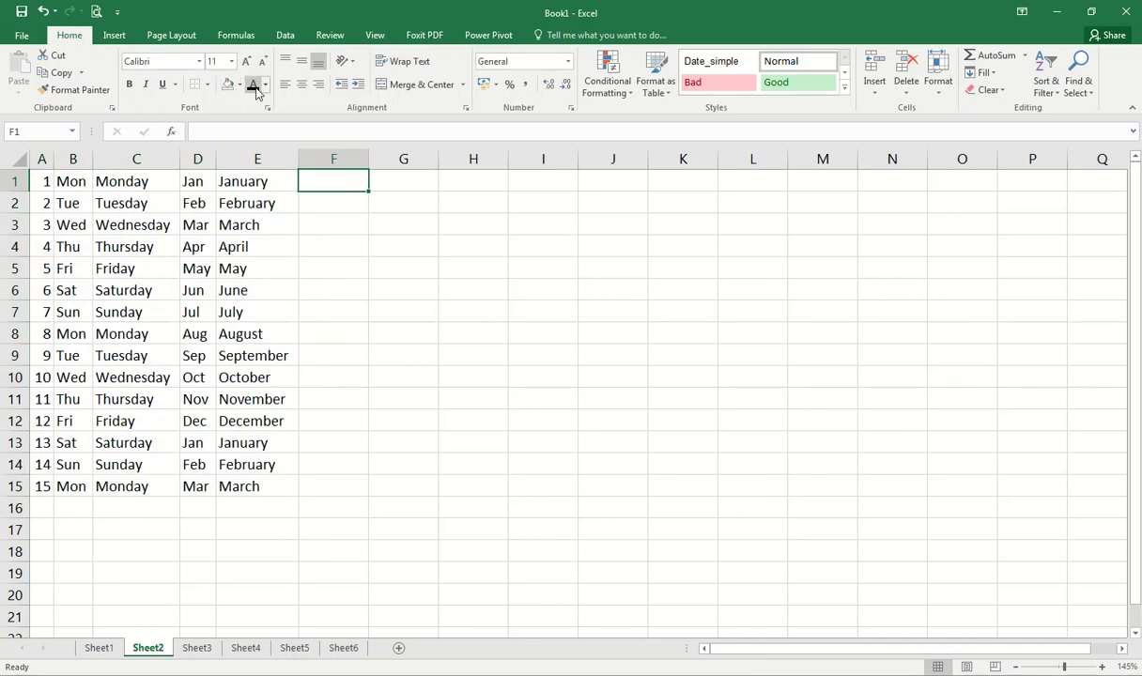
{"action": "left_click", "coordinate": [207, 85]}
Step: Enter 1 and 3 in F1:F2 and extend the odd-number series (1–29) down to F15
{"action": "left_click", "coordinate": [451, 214]}
{"action": "type", "text": "1"}
{"action": "key", "text": "Return"}
{"action": "type", "text": "3"}
{"action": "key", "text": "Return"}
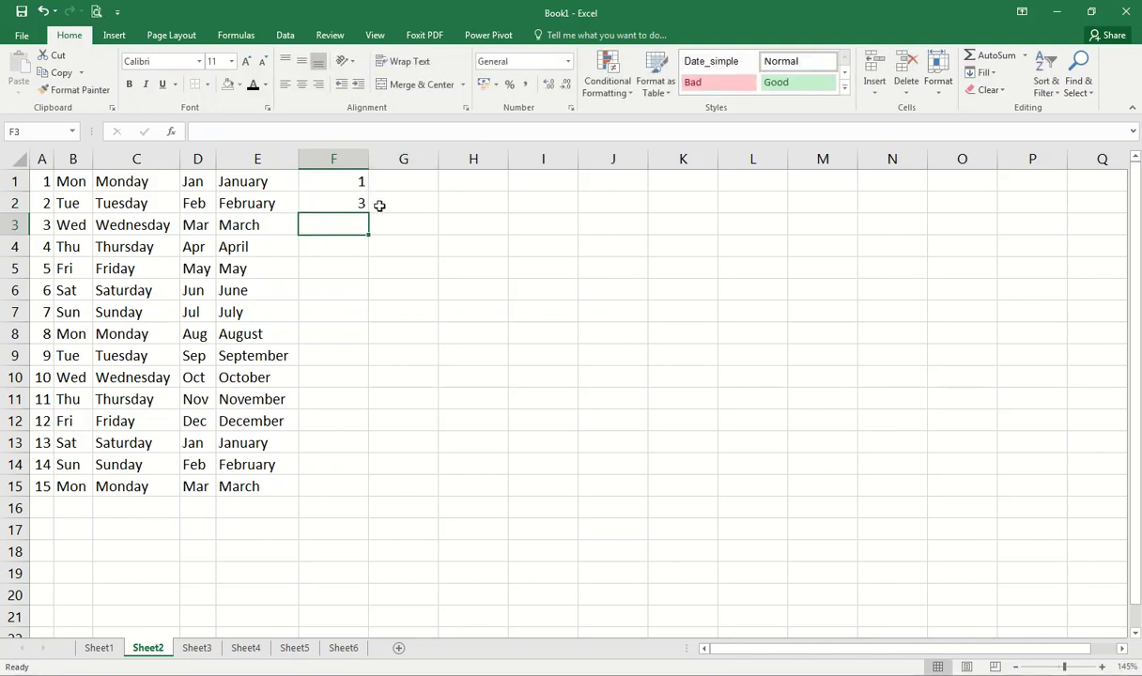
{"action": "left_click_drag", "start_coordinate": [350, 184], "coordinate": [380, 484]}
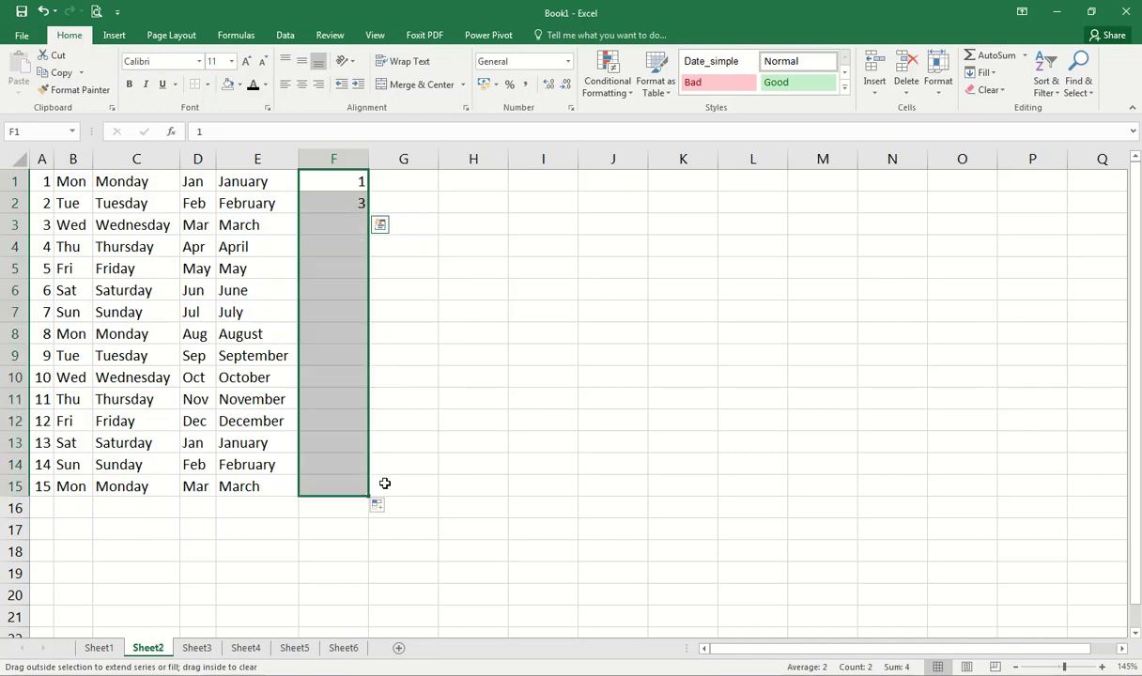
Step: Enter 5 and 10 in G1:G2, fill multiples of five to 75 in G15, and check the values
{"action": "left_click", "coordinate": [404, 188]}
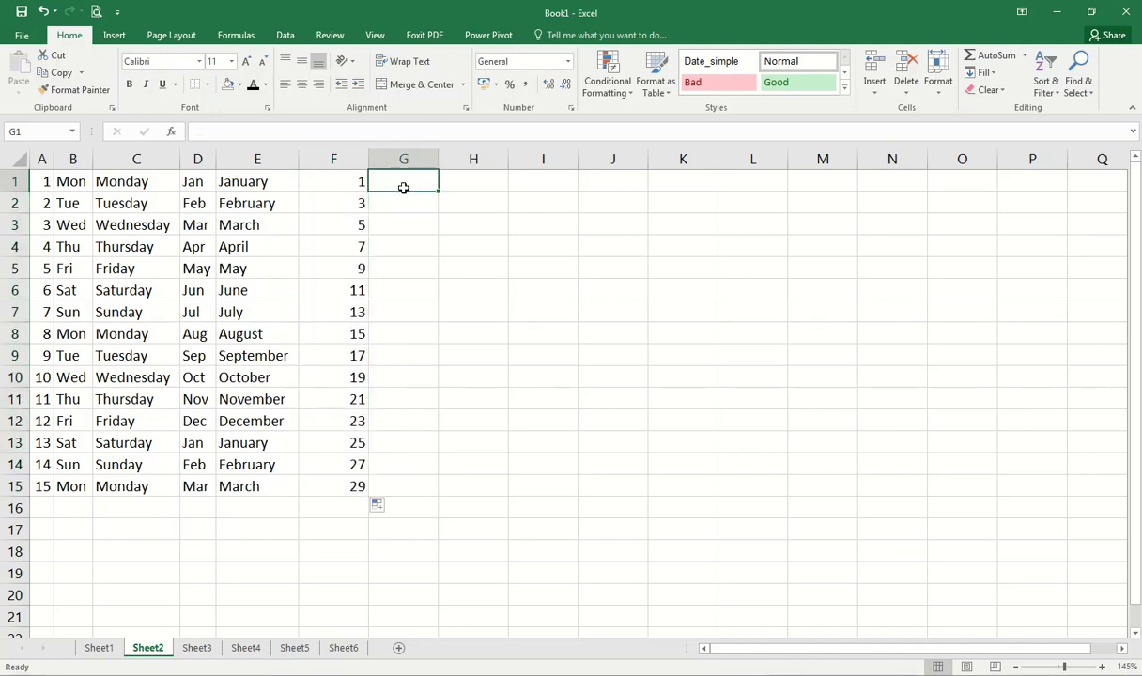
{"action": "type", "text": "5"}
{"action": "key", "text": "Return"}
{"action": "type", "text": "10"}
{"action": "key", "text": "Return"}
{"action": "left_click_drag", "start_coordinate": [404, 187], "coordinate": [436, 490]}
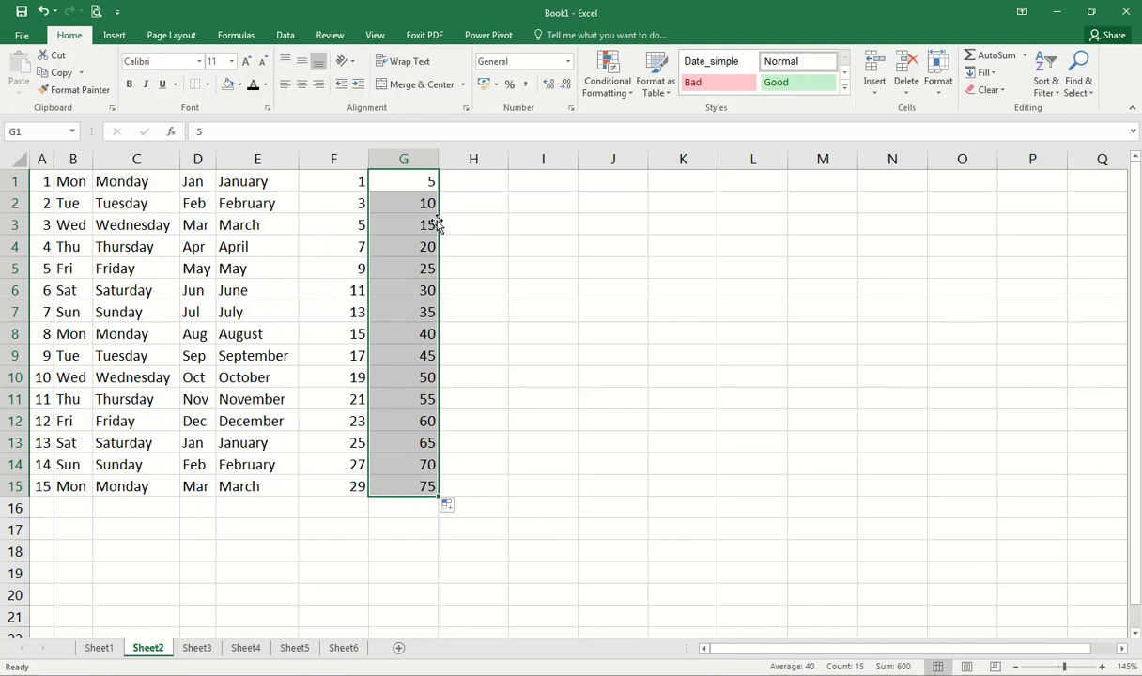
{"action": "left_click", "coordinate": [424, 204]}
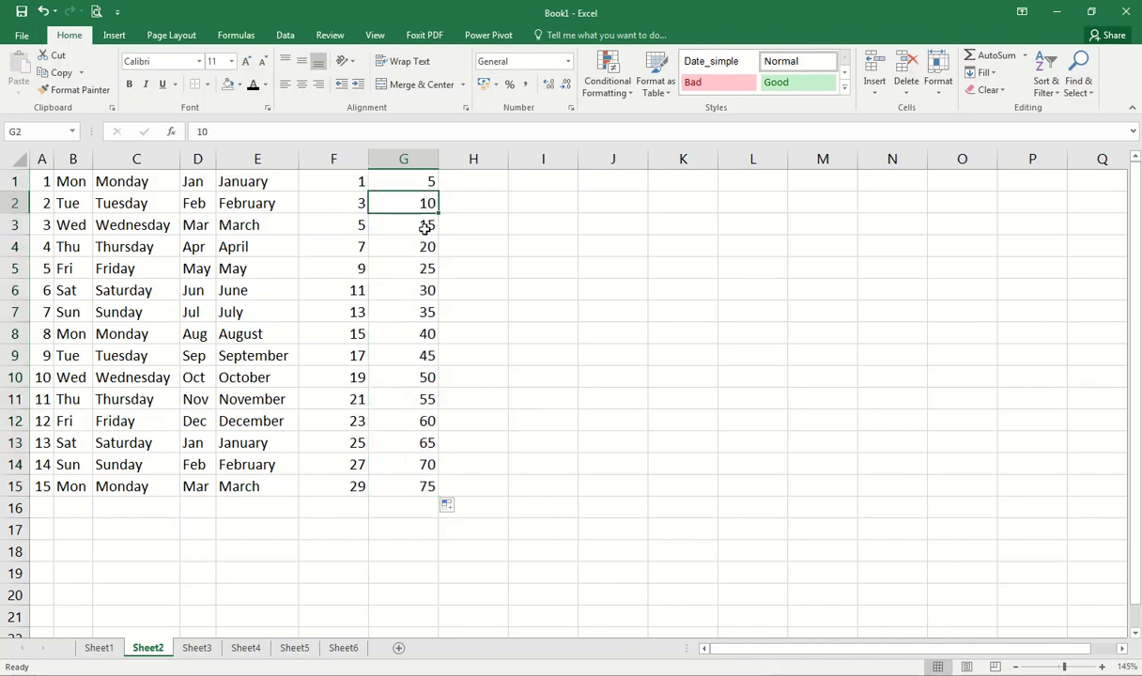
{"action": "left_click", "coordinate": [425, 226]}
{"action": "left_click", "coordinate": [424, 247]}
{"action": "left_click", "coordinate": [423, 269]}
{"action": "left_click", "coordinate": [420, 284]}
{"action": "left_click", "coordinate": [412, 319]}
{"action": "left_click", "coordinate": [449, 180]}
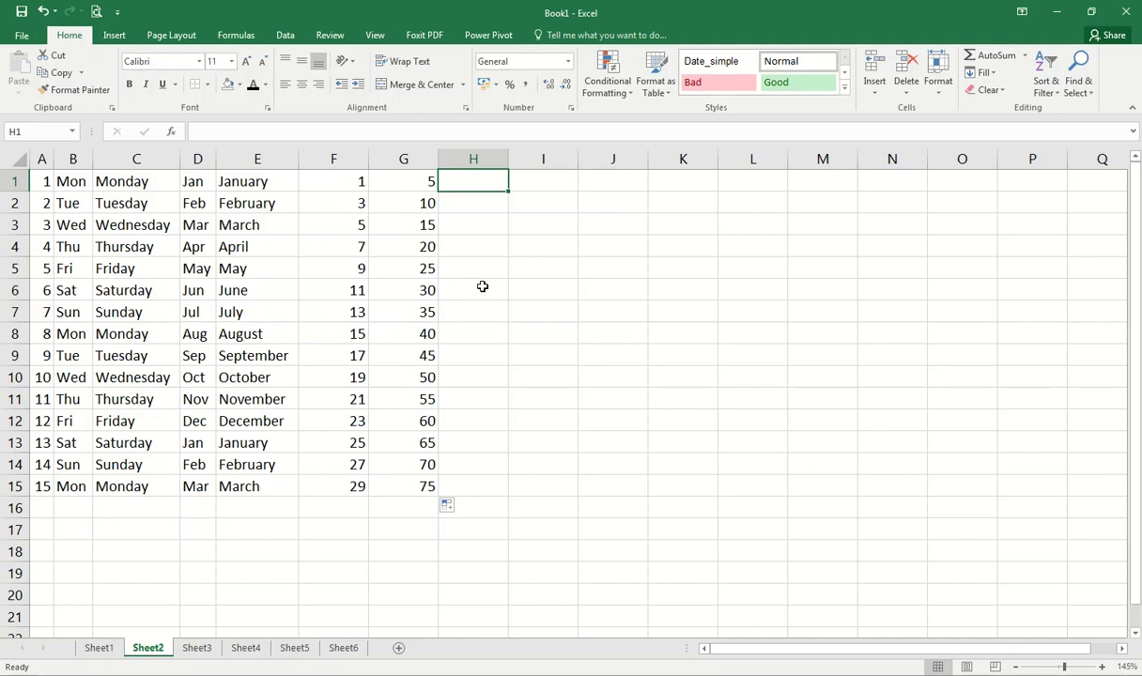
Step: Enter 01-12-2022 in H1 and fill daily dates down to 15-12-2022 in H15
{"action": "type", "text": "01-"}
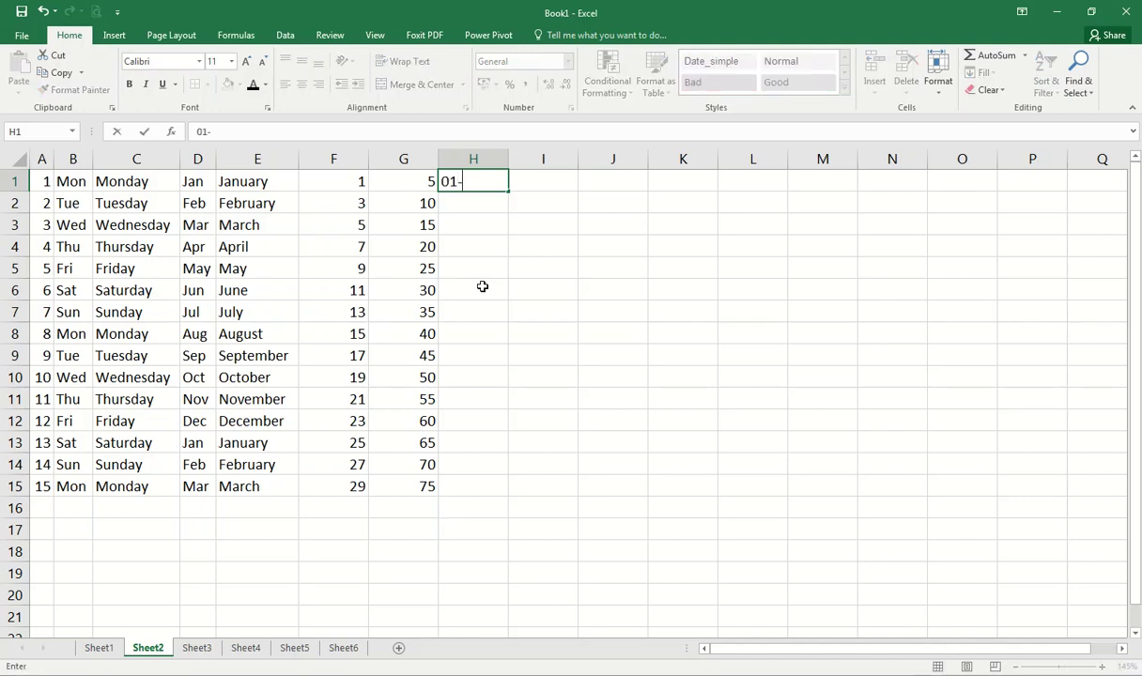
{"action": "type", "text": "12-2022"}
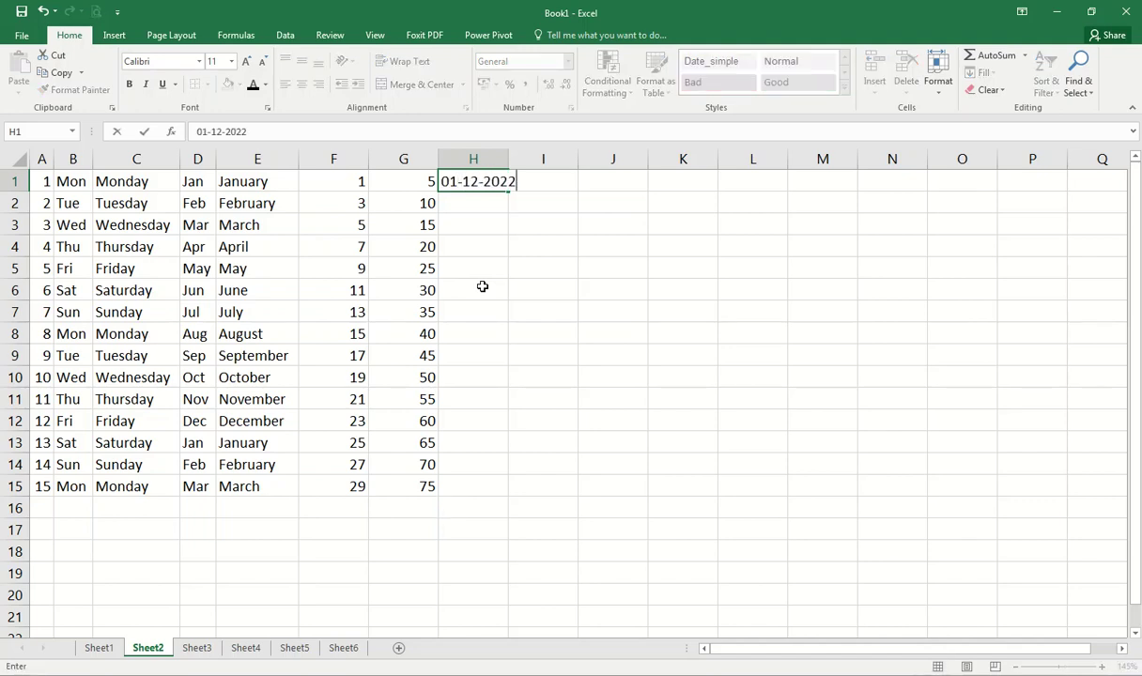
{"action": "key", "text": "Return"}
{"action": "type", "text": "02-12-22"}
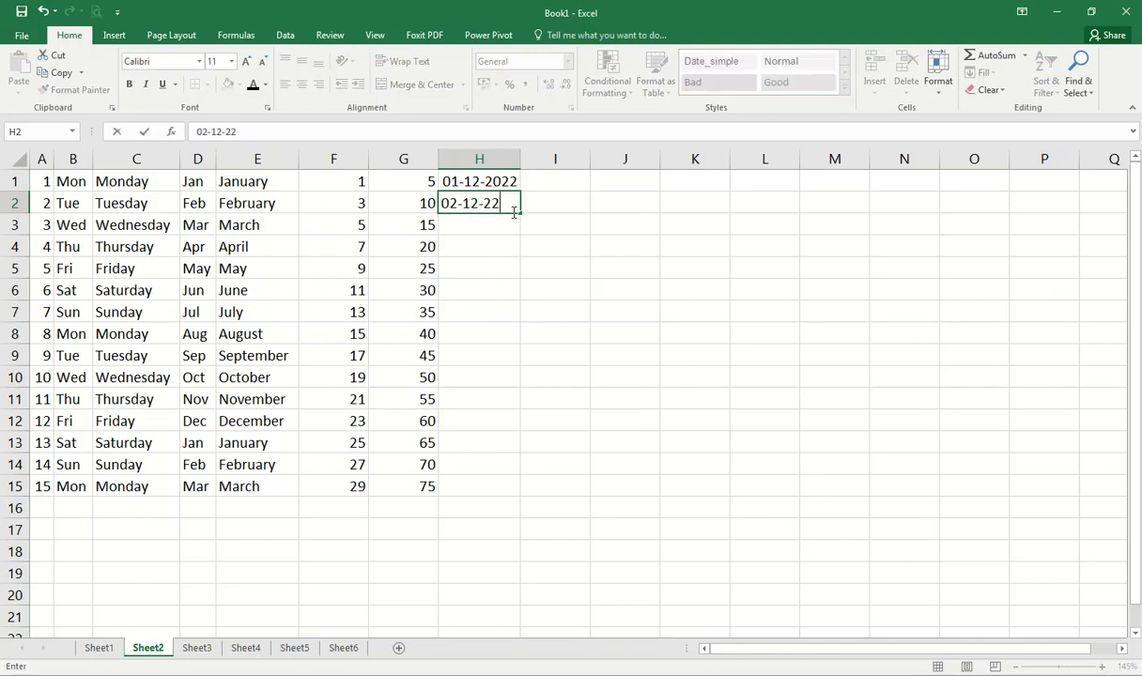
{"action": "key", "text": "Escape"}
{"action": "left_click", "coordinate": [513, 182]}
{"action": "left_click_drag", "start_coordinate": [519, 192], "coordinate": [502, 491]}
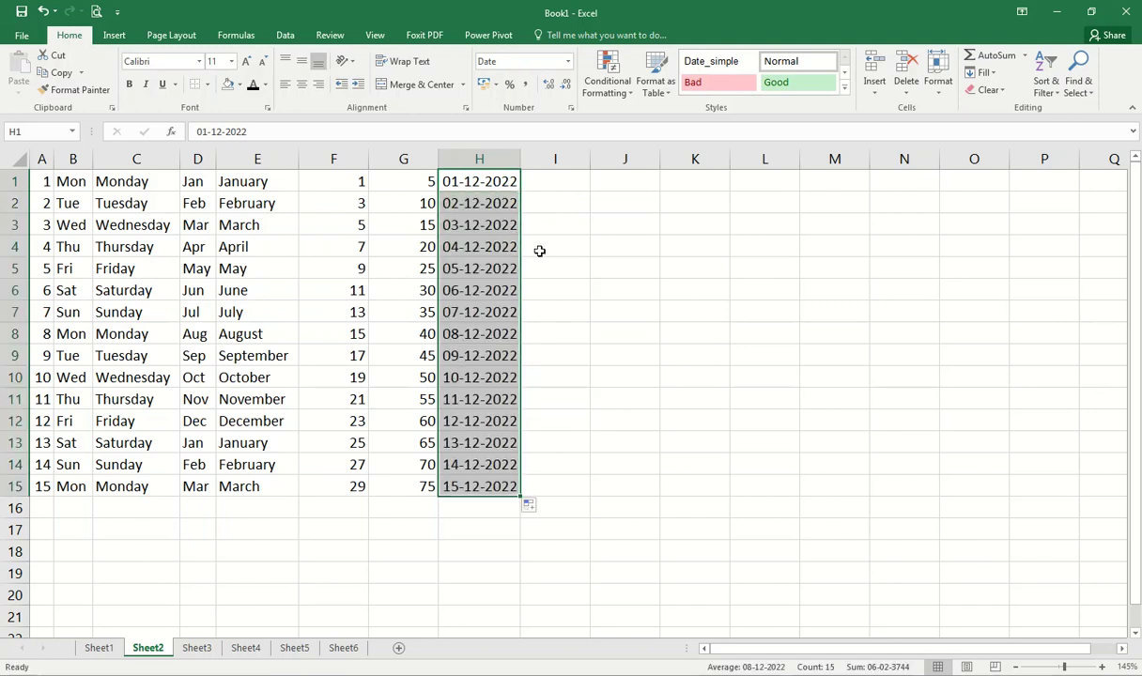
Step: Enter Jan-22 in I1 and fill monthly dates down to Mar-23 in I15
{"action": "left_click", "coordinate": [552, 181]}
{"action": "type", "text": "Jan"}
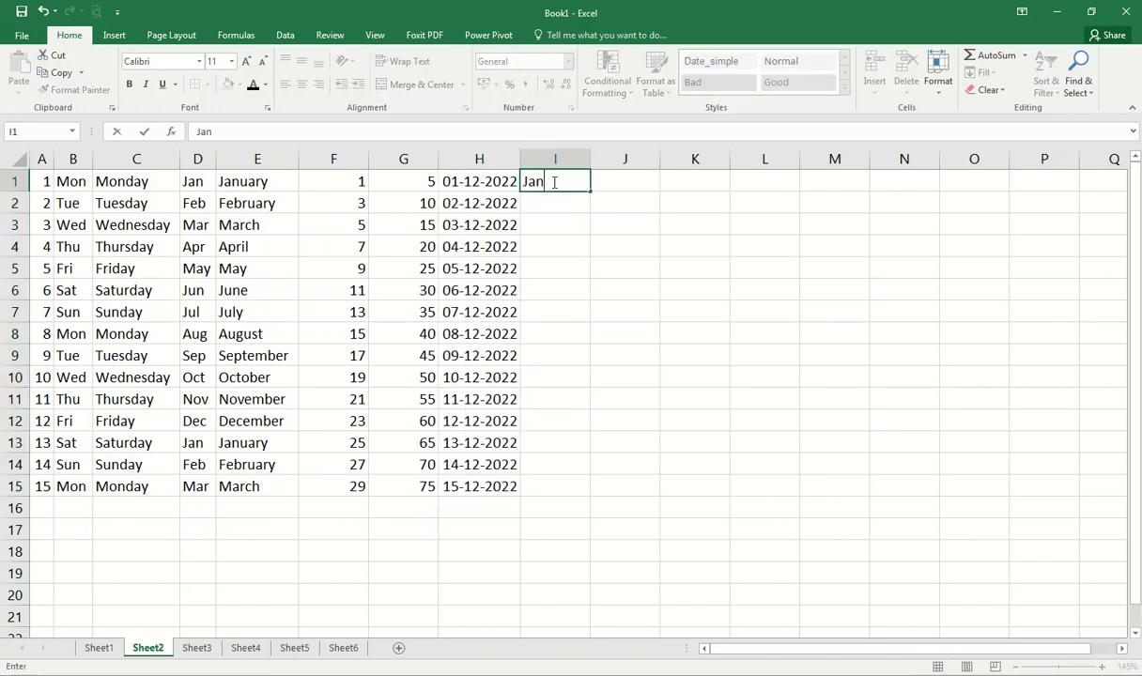
{"action": "type", "text": "-2022"}
{"action": "key", "text": "ctrl+Return"}
{"action": "left_click_drag", "start_coordinate": [592, 192], "coordinate": [592, 495]}
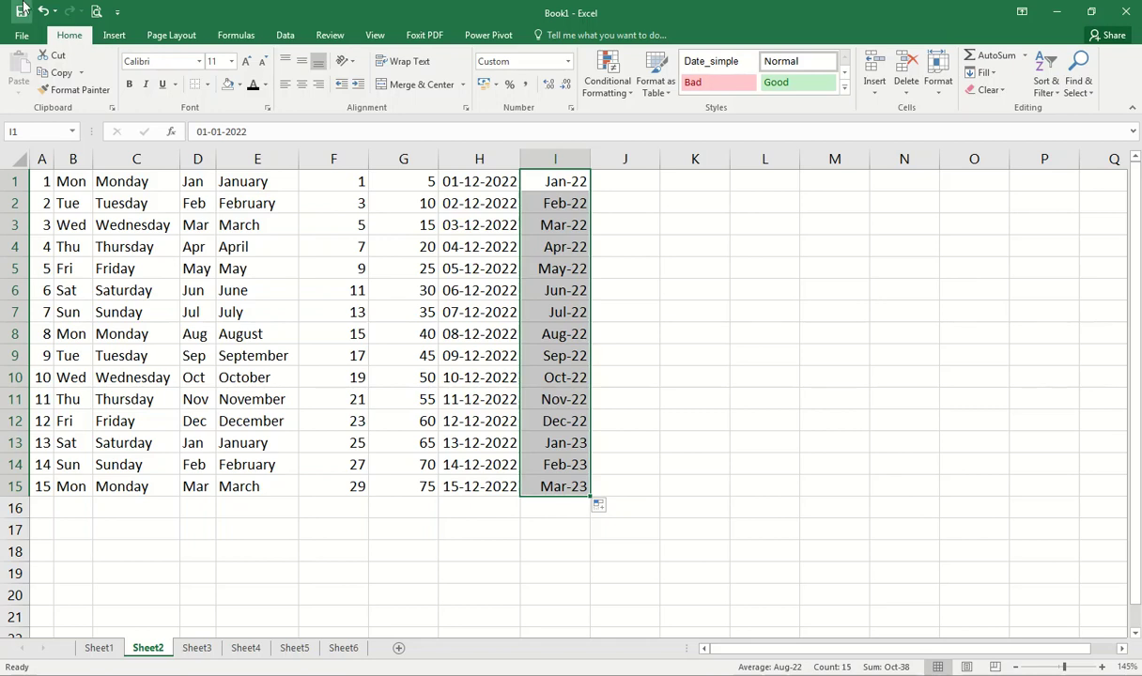
{"action": "left_click", "coordinate": [39, 179]}
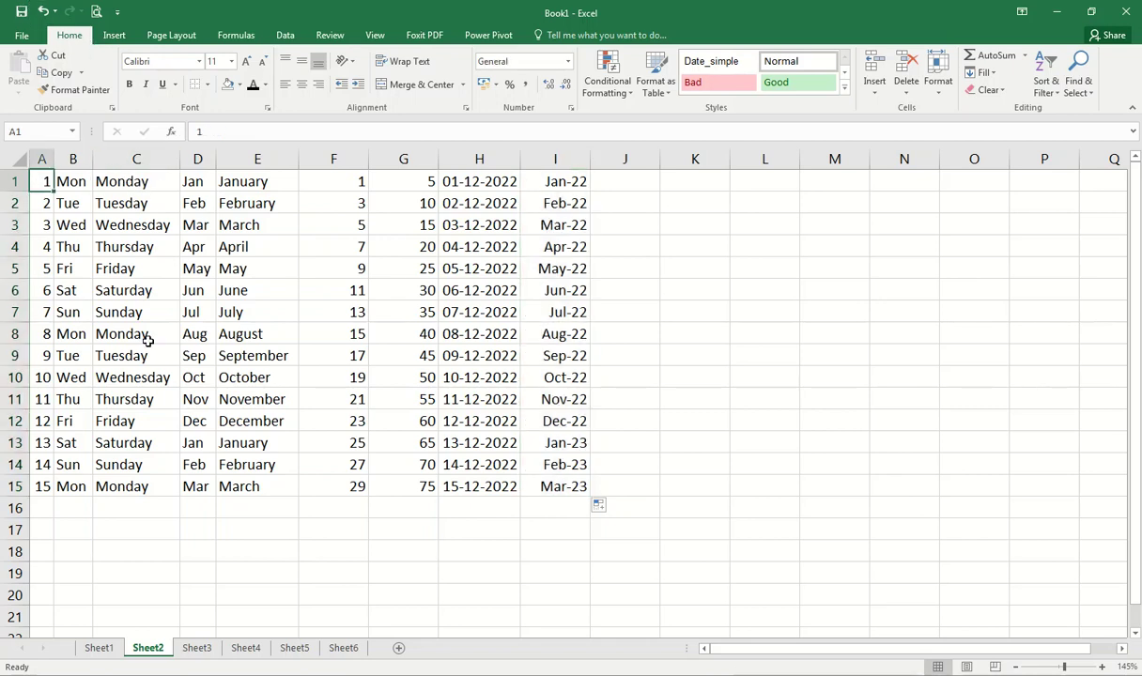
Step: Move through column A and row 2 with the arrow keys, ending on D2
{"action": "key", "text": "Down"}
{"action": "key", "text": "Down"}
{"action": "key", "text": "Down"}
{"action": "key", "text": "Down"}
{"action": "key", "text": "Down"}
{"action": "key", "text": "Down"}
{"action": "key", "text": "Down"}
{"action": "key", "text": "Down"}
{"action": "key", "text": "Down"}
{"action": "key", "text": "Down"}
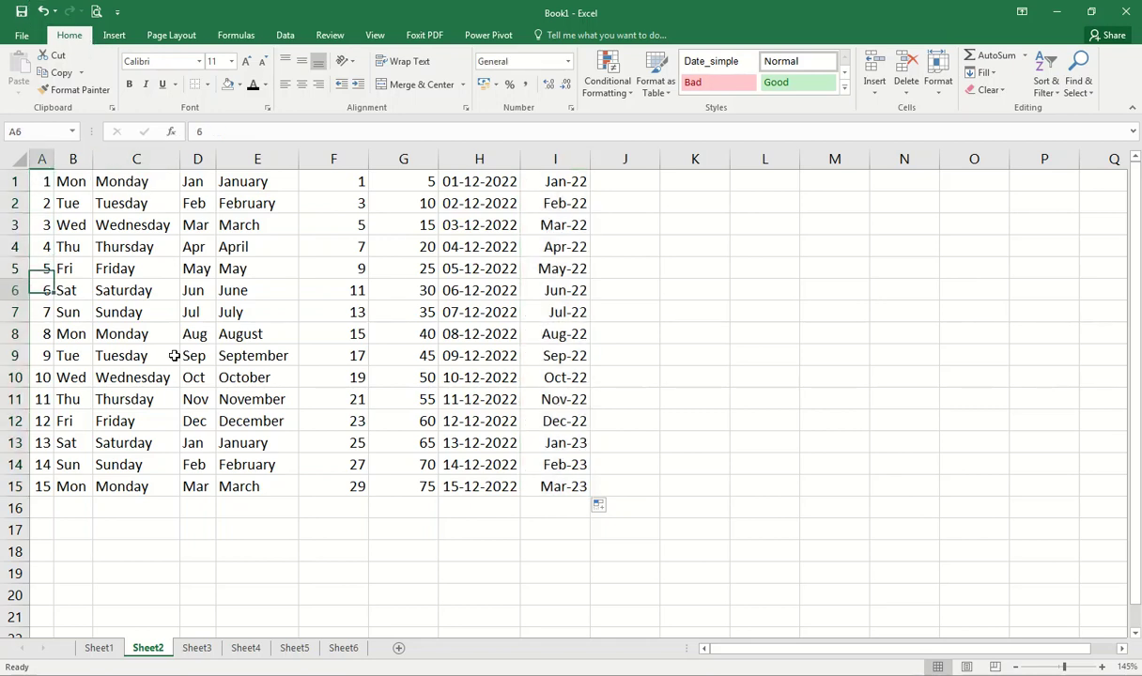
{"action": "key", "text": "Down"}
{"action": "key", "text": "Down"}
{"action": "key", "text": "Down"}
{"action": "key", "text": "Down"}
{"action": "key", "text": "Down"}
{"action": "key", "text": "Up"}
{"action": "key", "text": "Up"}
{"action": "key", "text": "Up"}
{"action": "key", "text": "Up"}
{"action": "key", "text": "Up"}
{"action": "key", "text": "Up"}
{"action": "key", "text": "Up"}
{"action": "key", "text": "Up"}
{"action": "key", "text": "Up"}
{"action": "key", "text": "Up"}
{"action": "key", "text": "Up"}
{"action": "key", "text": "Up"}
{"action": "key", "text": "Up"}
{"action": "key", "text": "Up"}
{"action": "key", "text": "Up"}
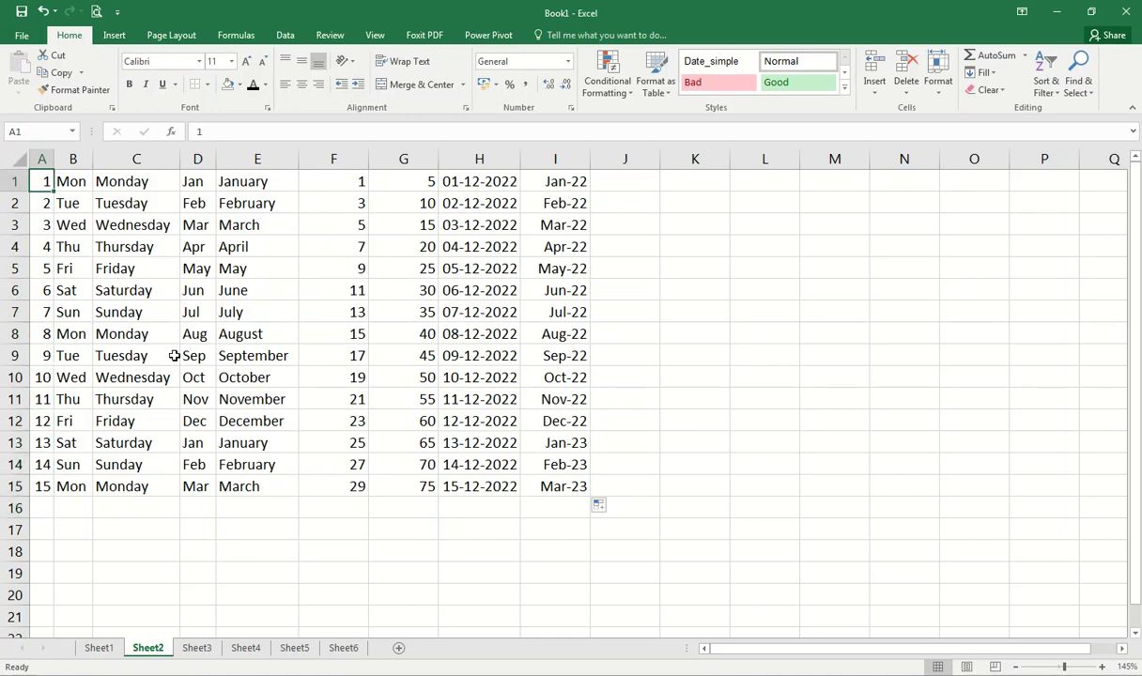
{"action": "key", "text": "Down"}
{"action": "key", "text": "Right"}
{"action": "key", "text": "Right"}
{"action": "key", "text": "Right"}
{"action": "key", "text": "Right"}
{"action": "key", "text": "Right"}
{"action": "key", "text": "Right"}
{"action": "key", "text": "Left"}
{"action": "key", "text": "Left"}
{"action": "key", "text": "Left"}
{"action": "key", "text": "Left"}
{"action": "key", "text": "Left"}
{"action": "key", "text": "Left"}
{"action": "key", "text": "Right"}
{"action": "key", "text": "Right"}
{"action": "key", "text": "Right"}
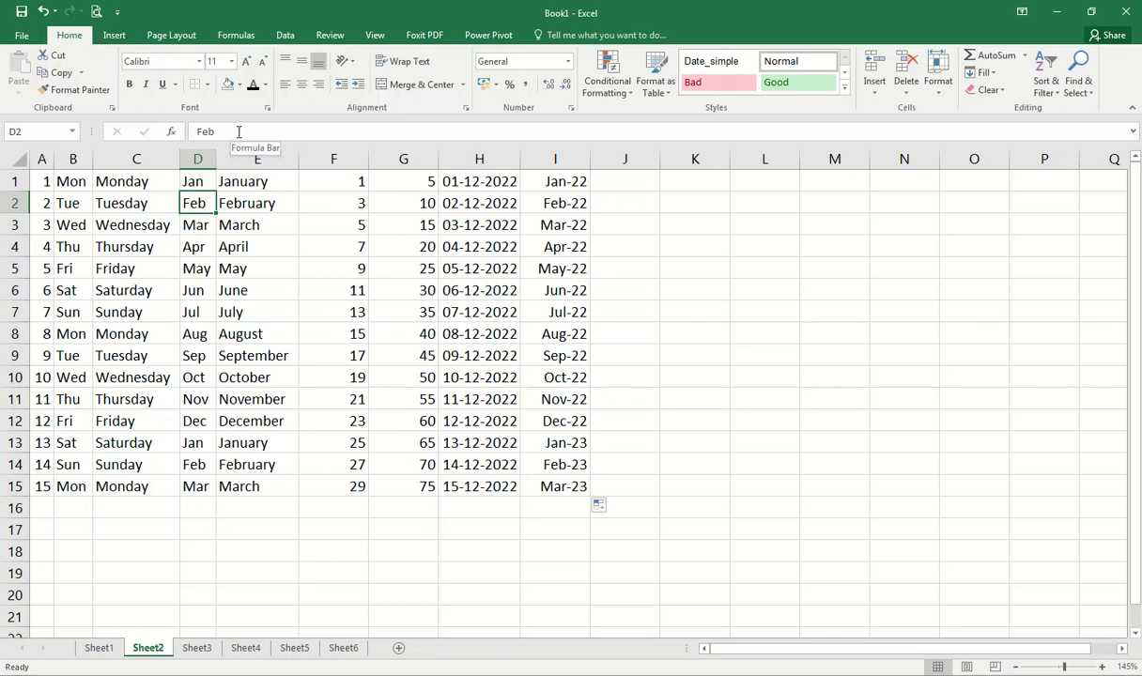
Step: Change C2 to 'Tuesday -1', then restore it to Tuesday
{"action": "left_click", "coordinate": [58, 196]}
{"action": "left_click", "coordinate": [164, 200]}
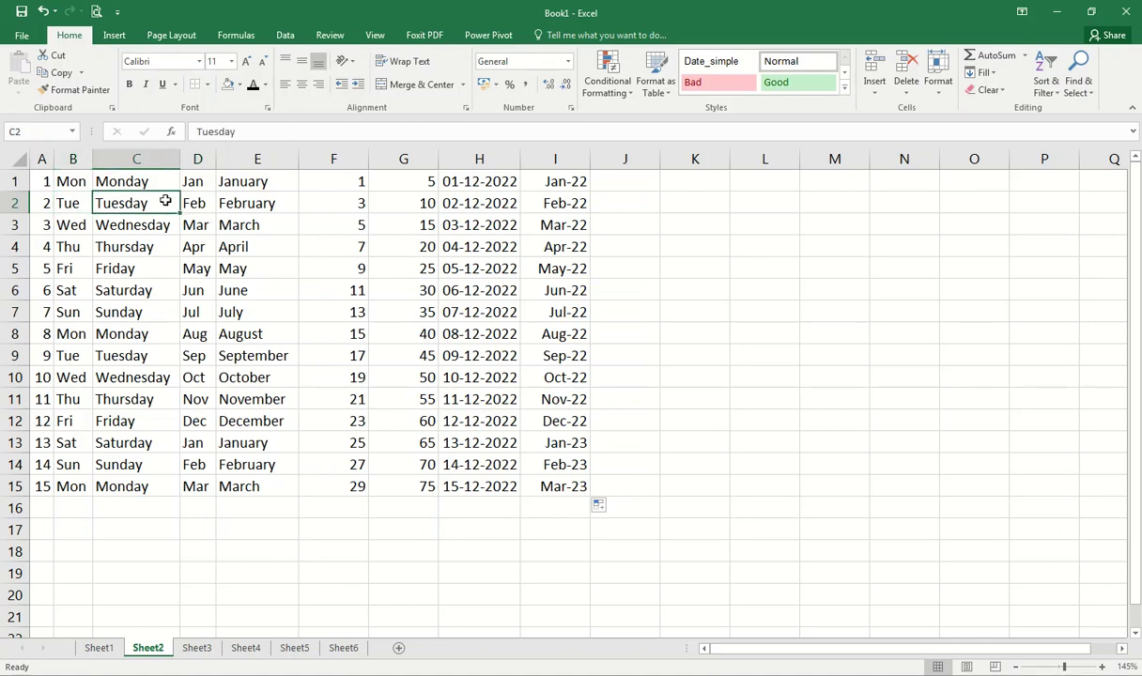
{"action": "left_click", "coordinate": [277, 137]}
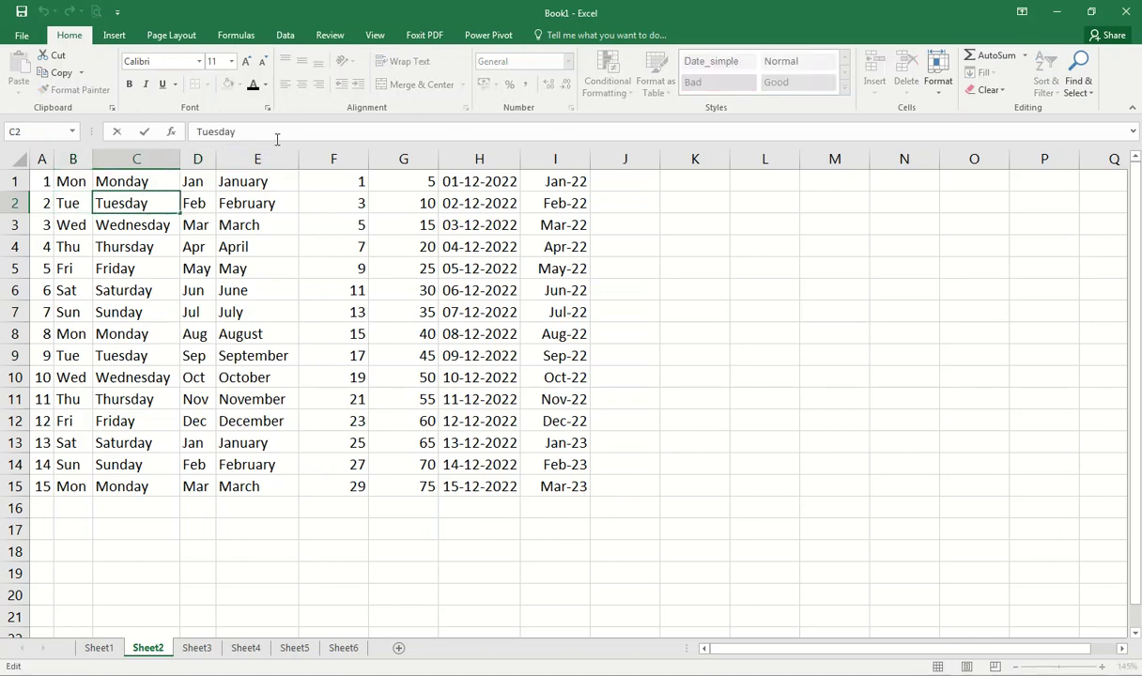
{"action": "key", "text": "Return"}
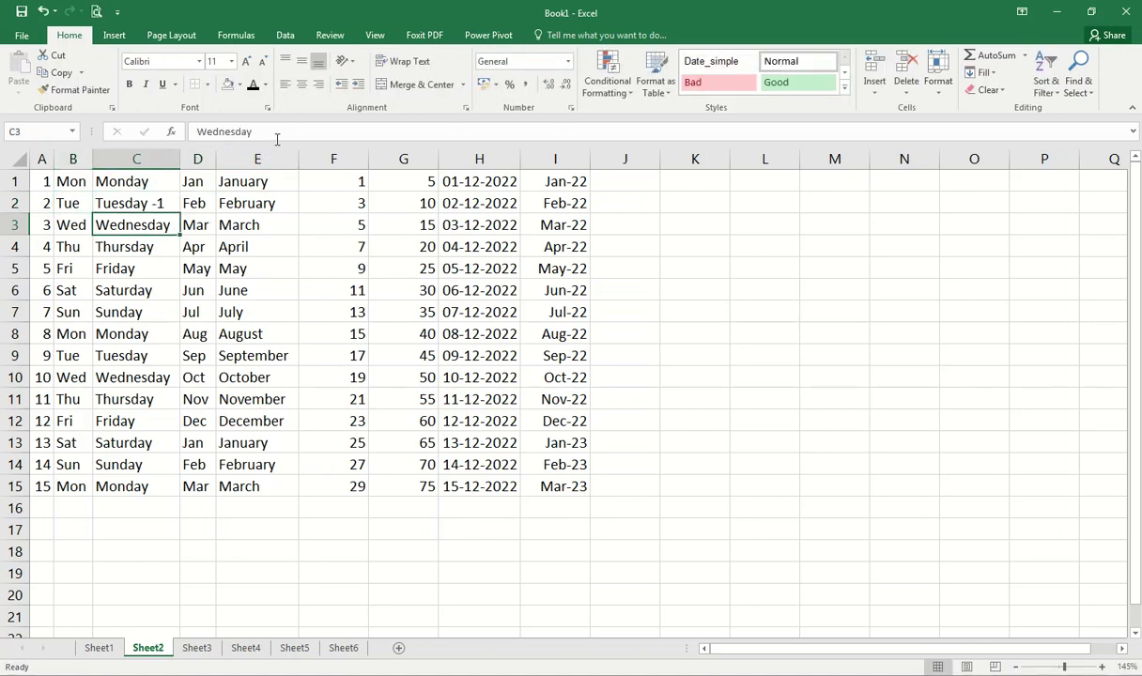
{"action": "left_click", "coordinate": [139, 204]}
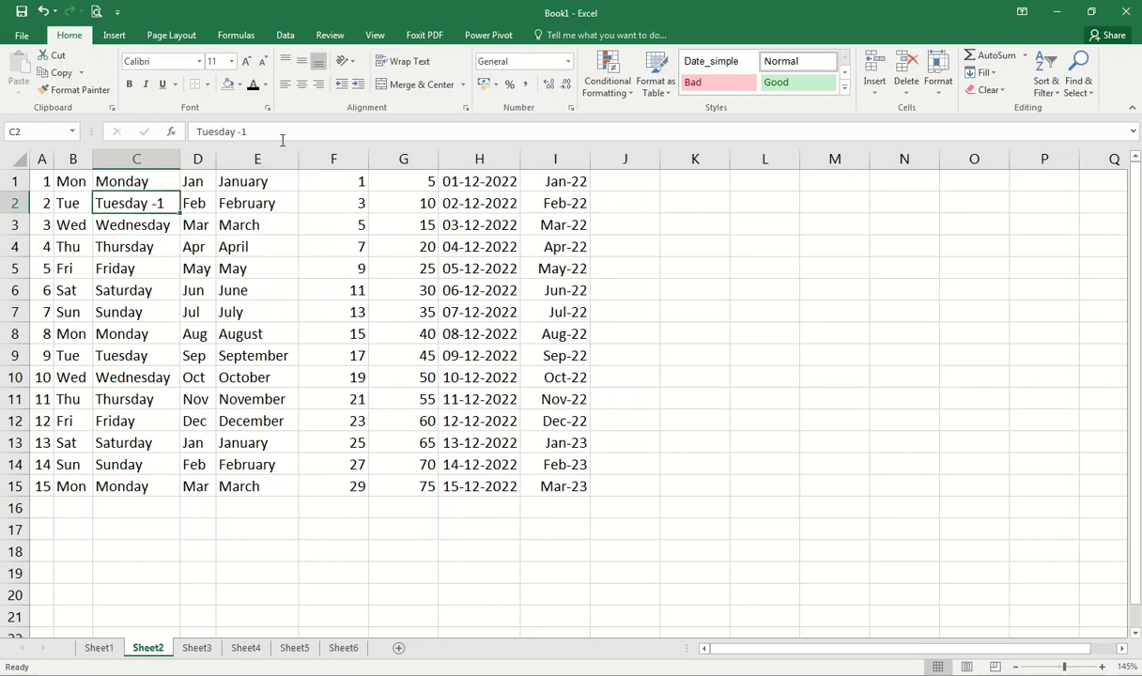
{"action": "left_click", "coordinate": [280, 136]}
{"action": "key", "text": "Return"}
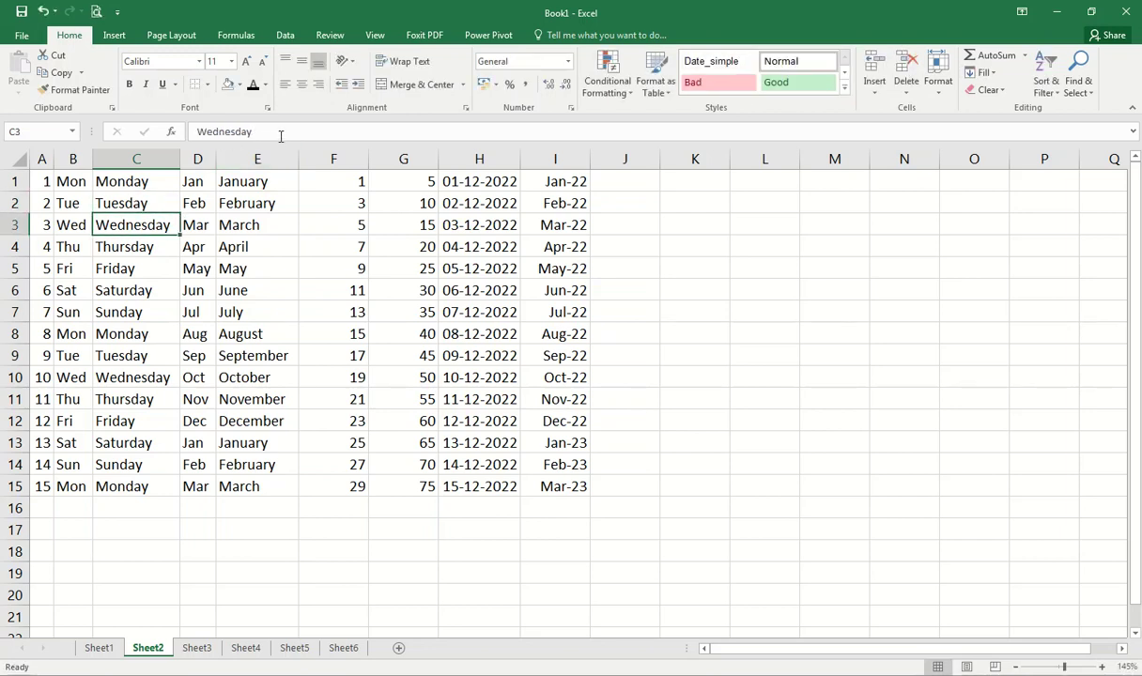
{"action": "left_click", "coordinate": [255, 202]}
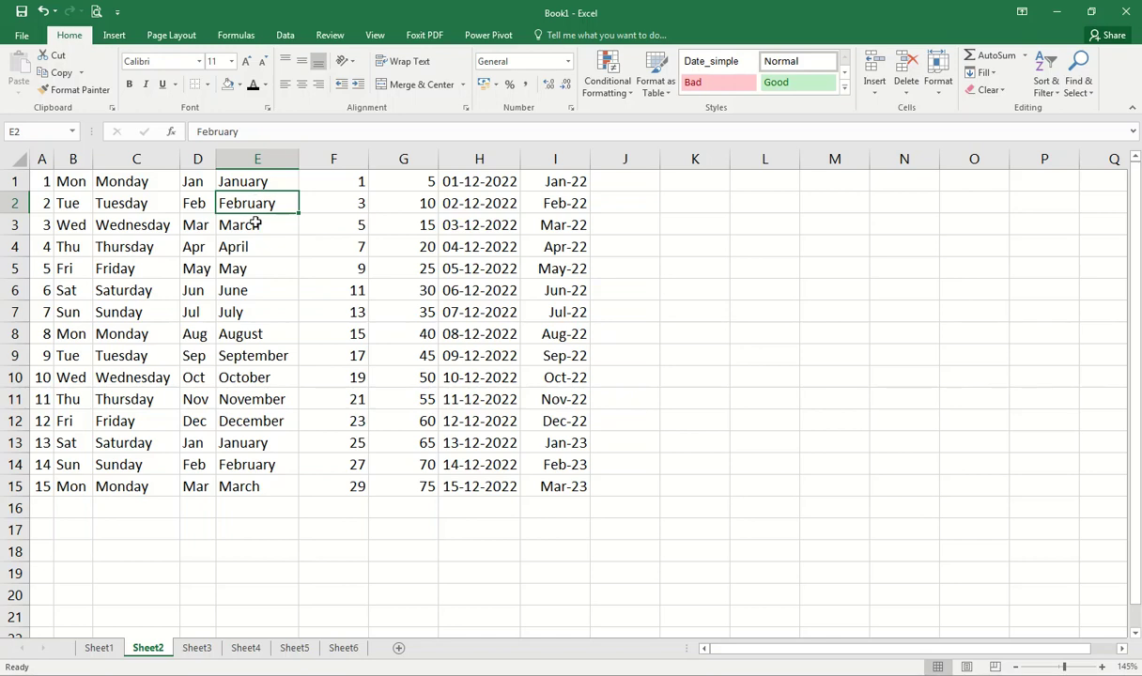
Step: Jump between the first and last cells of row 2 using Home and End mode
{"action": "key", "text": "Home"}
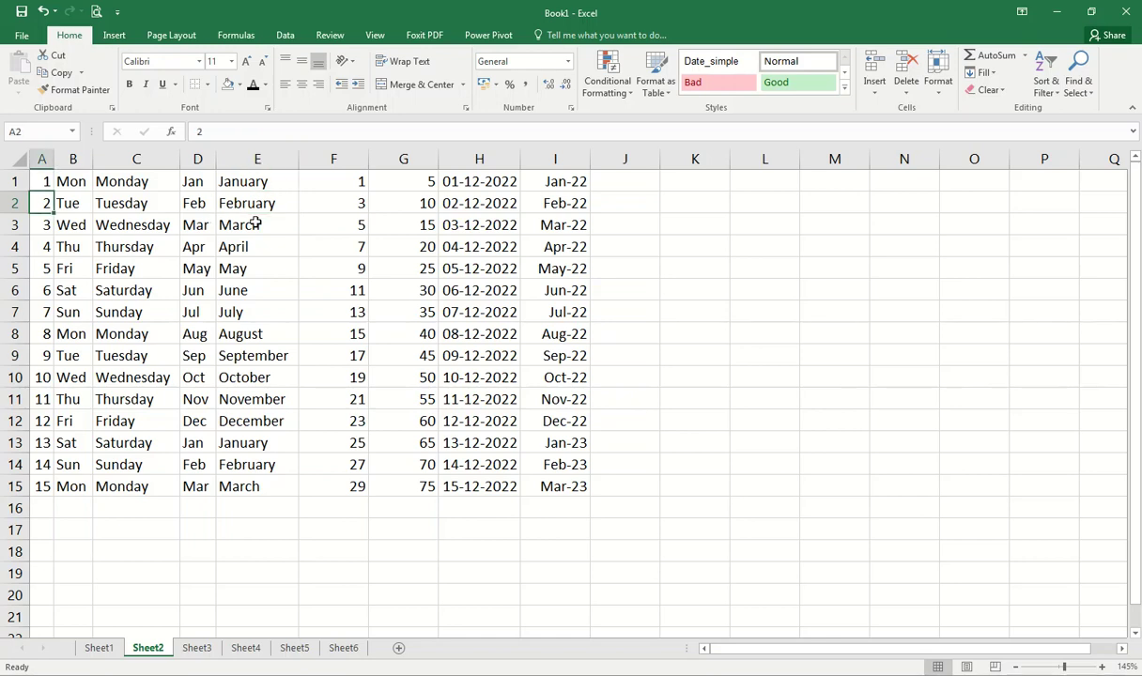
{"action": "key", "text": "End"}
{"action": "key", "text": "End"}
{"action": "key", "text": "End"}
{"action": "key", "text": "Right"}
{"action": "key", "text": "End"}
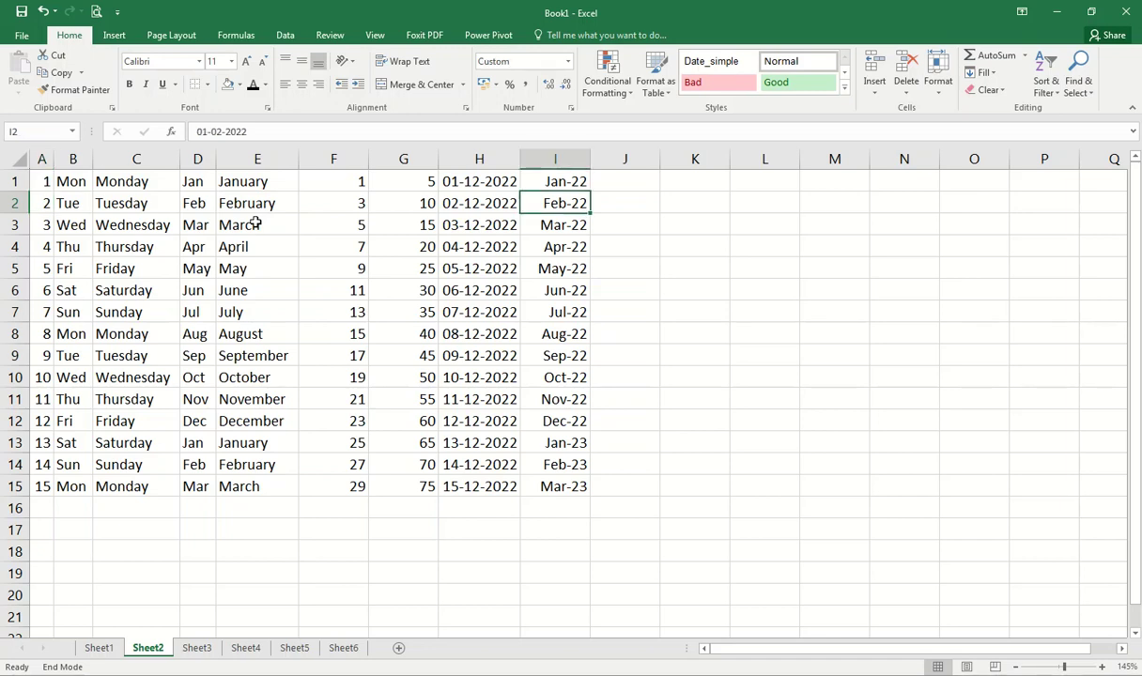
{"action": "key", "text": "Left"}
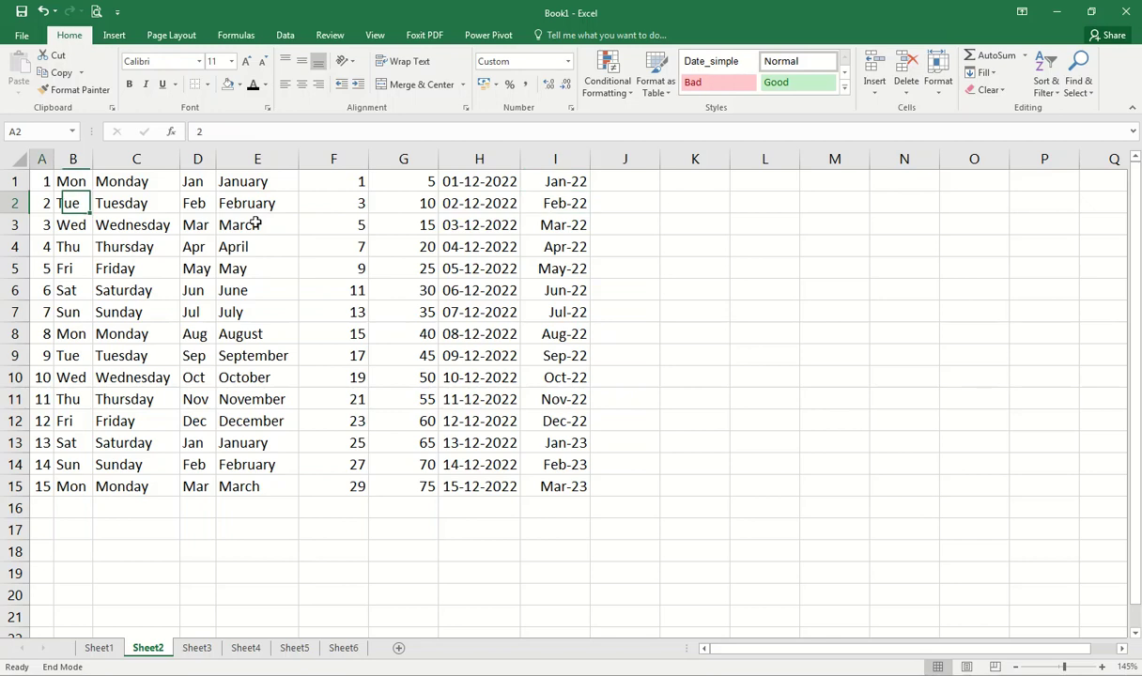
{"action": "key", "text": "End"}
{"action": "key", "text": "Right"}
{"action": "key", "text": "Left"}
{"action": "key", "text": "Left"}
{"action": "key", "text": "Right"}
{"action": "key", "text": "End"}
{"action": "key", "text": "Left"}
{"action": "key", "text": "End"}
{"action": "key", "text": "Right"}
{"action": "key", "text": "Left"}
{"action": "key", "text": "End"}
{"action": "key", "text": "Left"}
{"action": "key", "text": "End"}
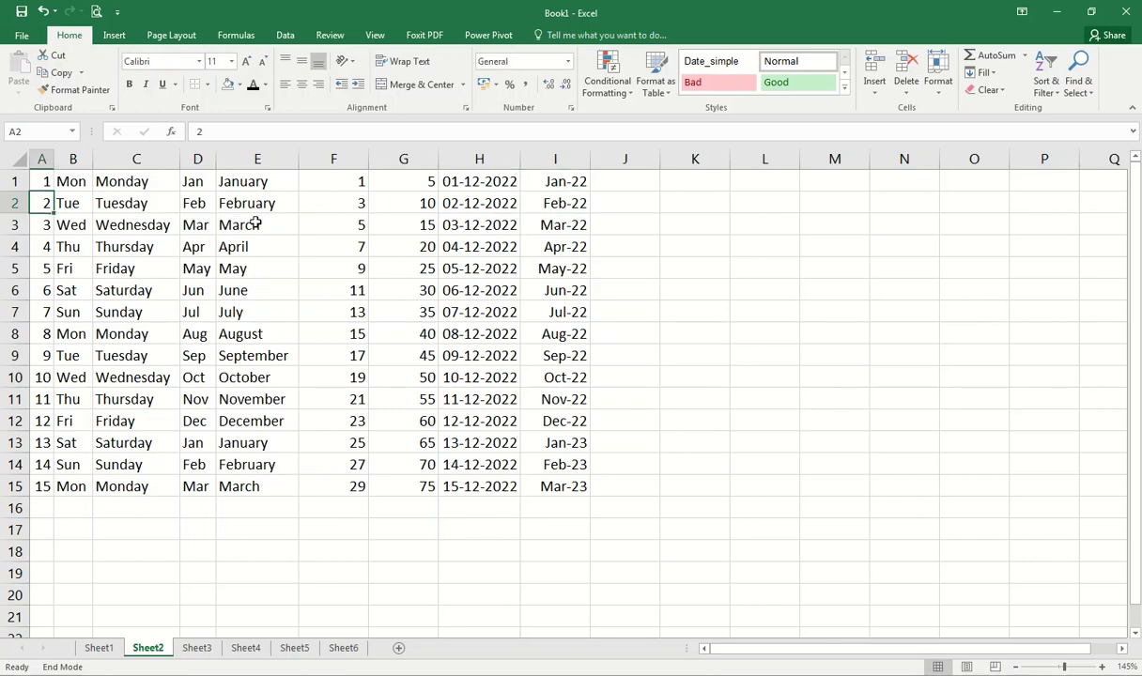
{"action": "key", "text": "Up"}
{"action": "key", "text": "End"}
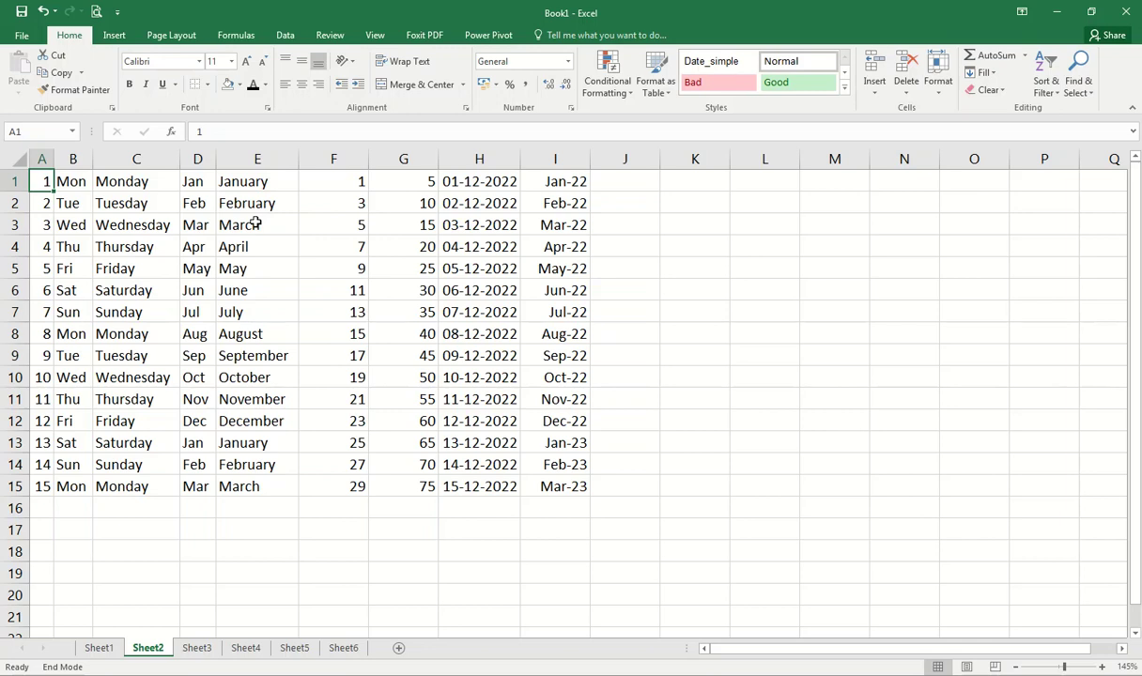
Step: Jump between A1 and I15 with Ctrl+Home/Ctrl+End, select A1:I15, then switch to Sheet1
{"action": "key", "text": "ctrl+End"}
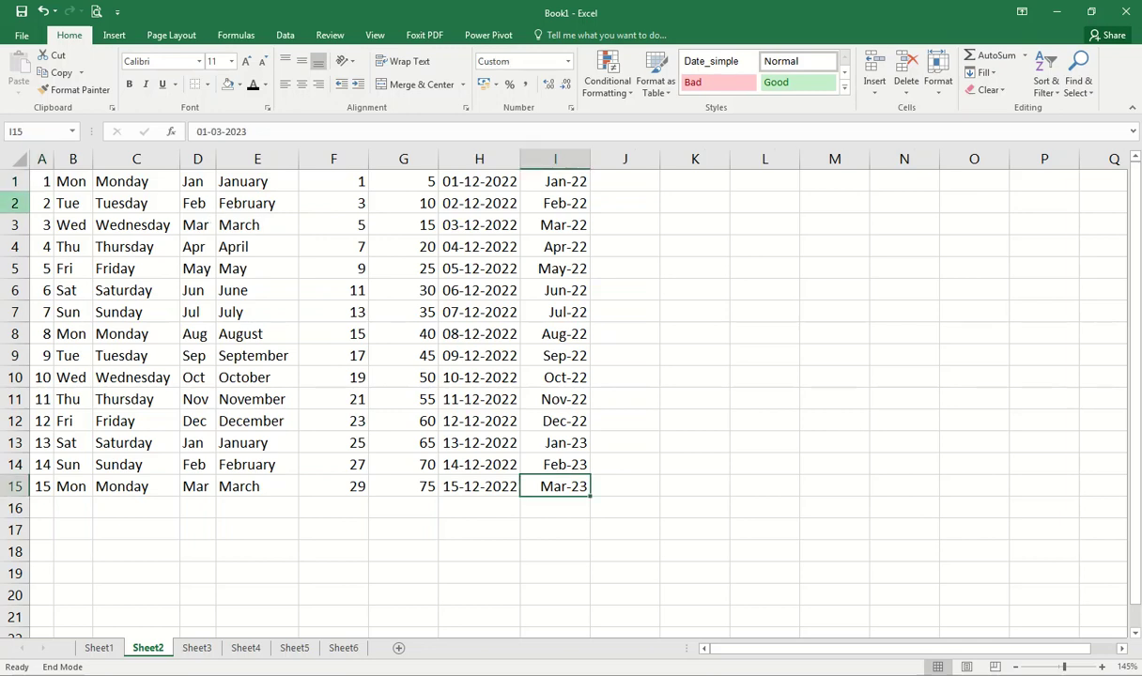
{"action": "key", "text": "ctrl+Home"}
{"action": "left_click_drag", "start_coordinate": [582, 484], "coordinate": [42, 174]}
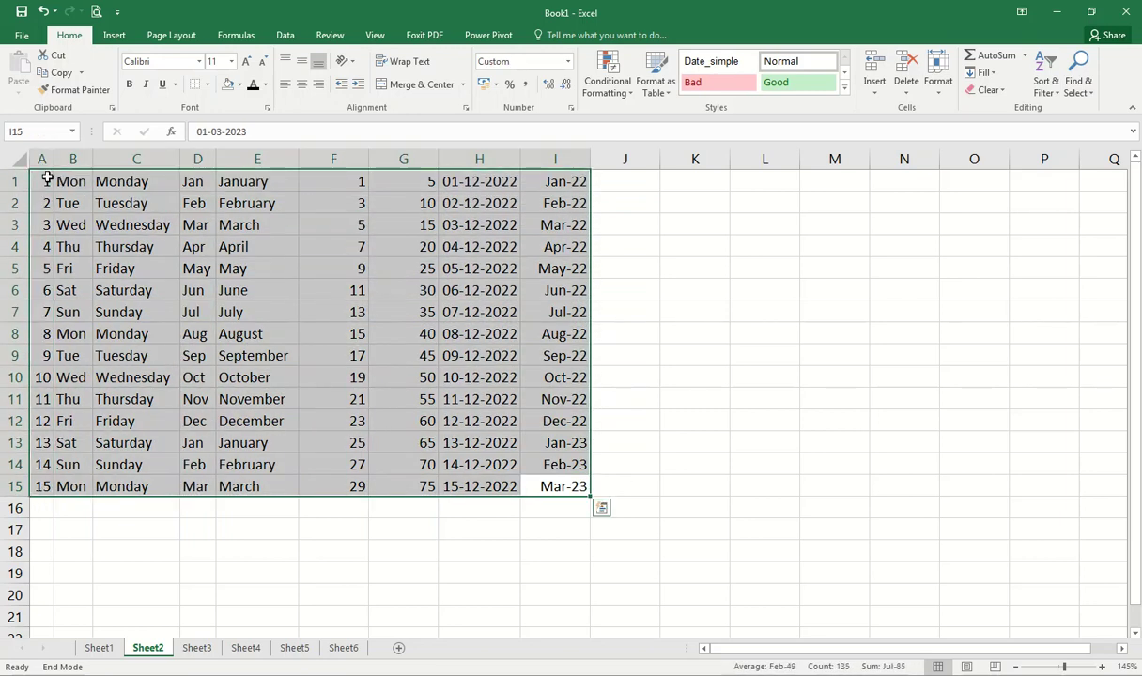
{"action": "left_click", "coordinate": [43, 177]}
{"action": "key", "text": "ctrl+End"}
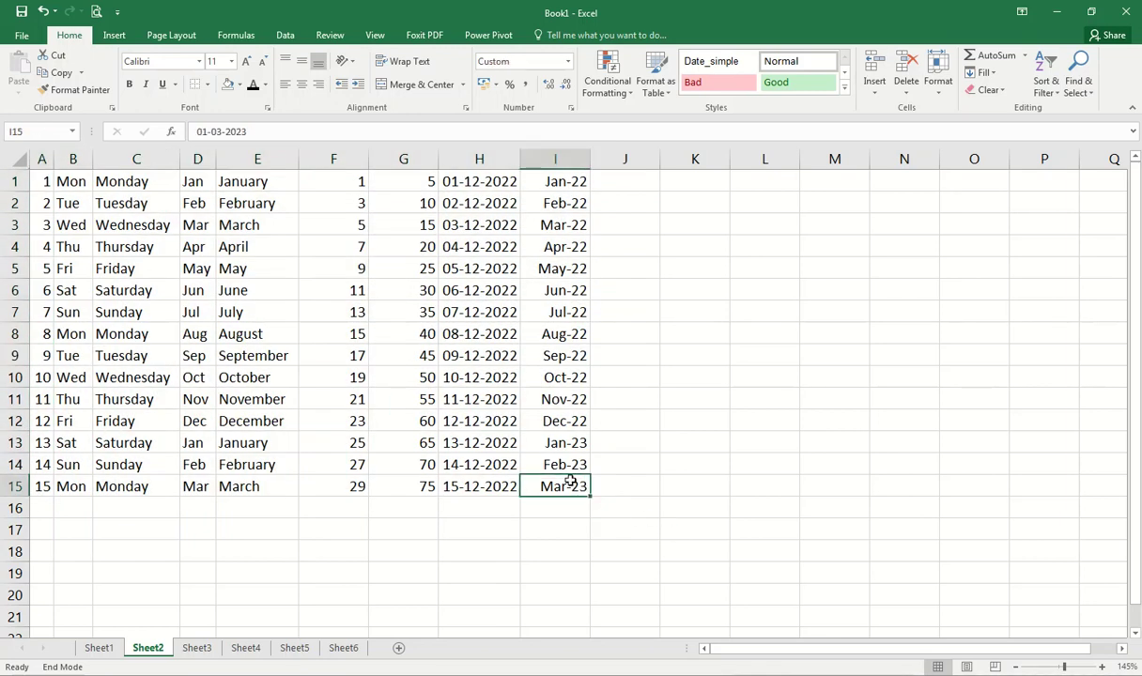
{"action": "key", "text": "ctrl+Home"}
{"action": "key", "text": "ctrl+End"}
{"action": "key", "text": "ctrl+Home"}
{"action": "key", "text": "ctrl+Page_Up"}
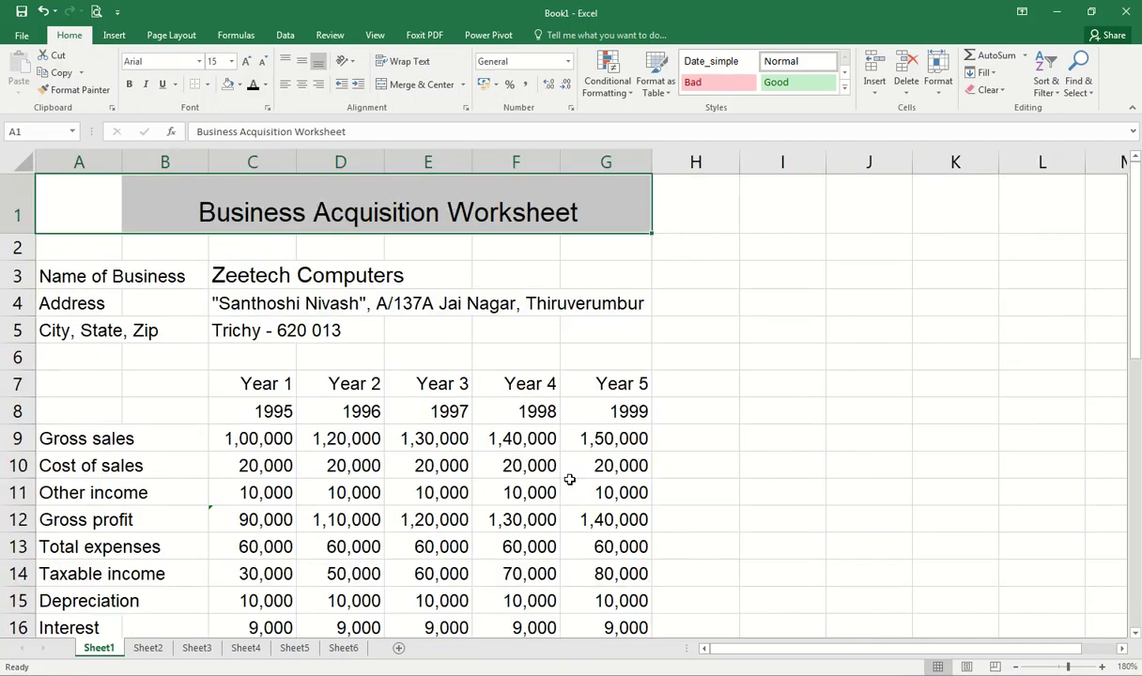
Step: Cycle through the workbook's sheets with Ctrl+PageUp/PageDown and the sheet tabs
{"action": "key", "text": "ctrl+Page_Down"}
{"action": "key", "text": "ctrl+Page_Up"}
{"action": "key", "text": "ctrl+Page_Down"}
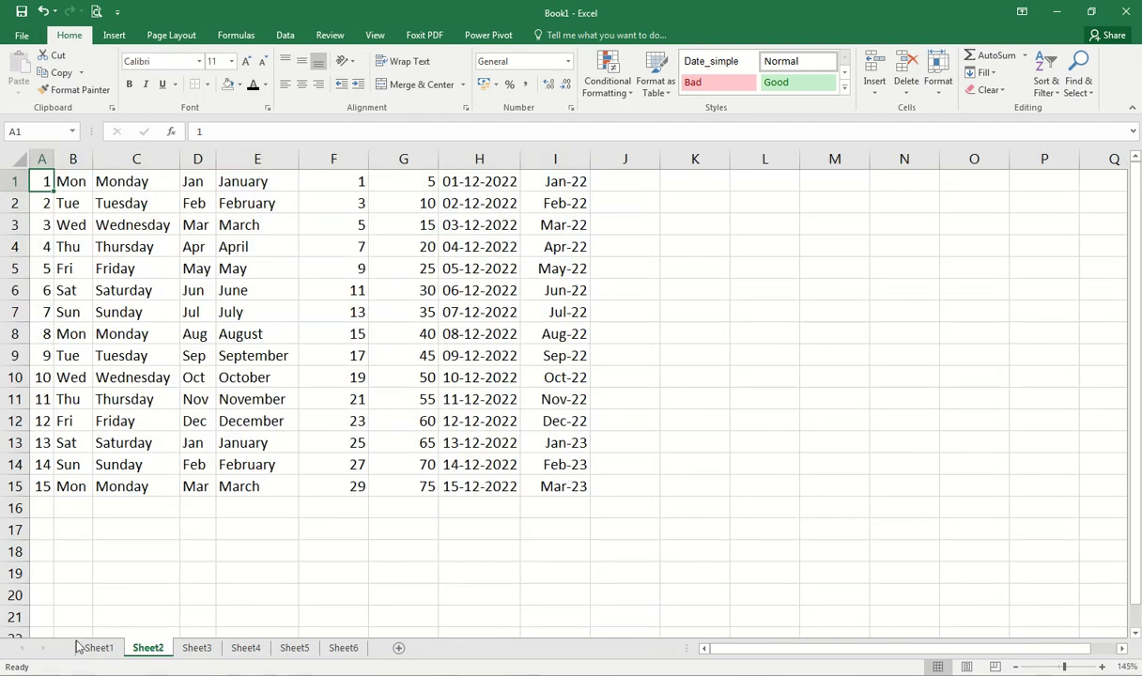
{"action": "left_click", "coordinate": [99, 649]}
{"action": "left_click", "coordinate": [156, 649]}
{"action": "left_click", "coordinate": [195, 649]}
{"action": "left_click", "coordinate": [245, 649]}
{"action": "left_click", "coordinate": [294, 650]}
{"action": "left_click", "coordinate": [343, 650]}
{"action": "left_click", "coordinate": [150, 648]}
{"action": "key", "text": "ctrl+Page_Down"}
{"action": "key", "text": "ctrl+Page_Down"}
{"action": "key", "text": "ctrl+Page_Down"}
{"action": "key", "text": "ctrl+Page_Down"}
{"action": "key", "text": "ctrl+Page_Up"}
{"action": "key", "text": "ctrl+Page_Up"}
{"action": "key", "text": "ctrl+Page_Up"}
{"action": "key", "text": "ctrl+Page_Up"}
Step: Extend and shrink selections down column A to A15 and along row 1, then select a table block
{"action": "key", "text": "shift+Down"}
{"action": "key", "text": "shift+Down"}
{"action": "key", "text": "shift+Down"}
{"action": "key", "text": "shift+Down"}
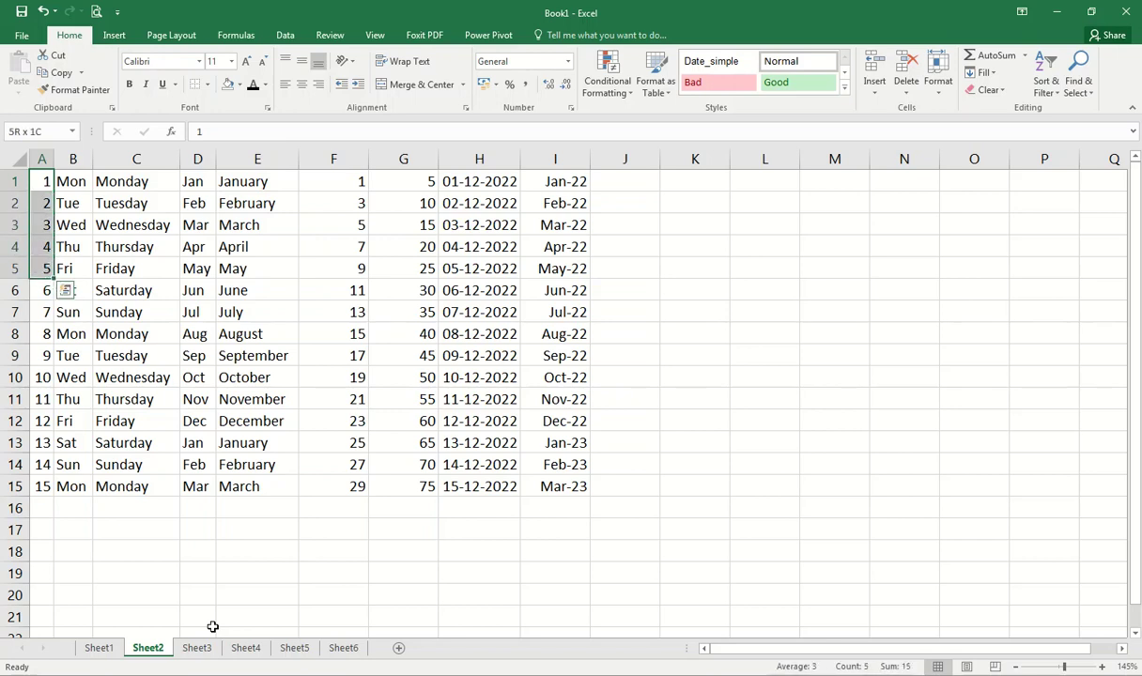
{"action": "key", "text": "shift+Down"}
{"action": "key", "text": "shift+Down"}
{"action": "key", "text": "shift+Down"}
{"action": "key", "text": "shift+Down"}
{"action": "key", "text": "shift+Down"}
{"action": "key", "text": "shift+Down"}
{"action": "key", "text": "shift+Down"}
{"action": "key", "text": "shift+Down"}
{"action": "key", "text": "shift+Down"}
{"action": "key", "text": "shift+Down"}
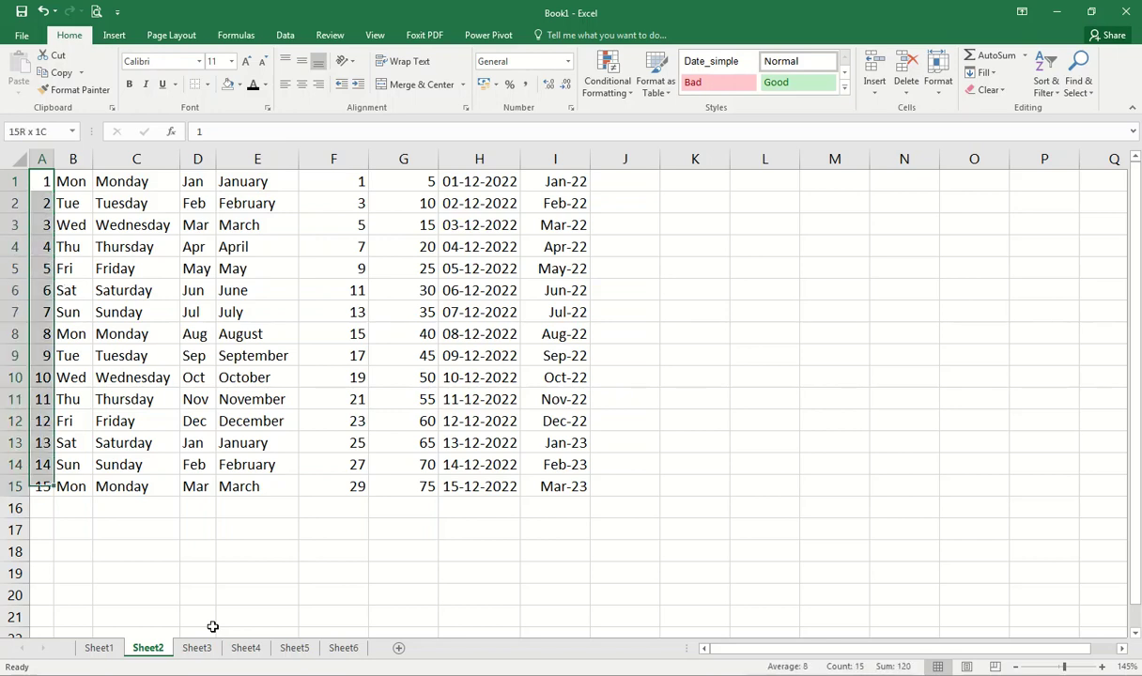
{"action": "key", "text": "shift+Up"}
{"action": "key", "text": "shift+Up"}
{"action": "key", "text": "shift+Up"}
{"action": "key", "text": "shift+Up"}
{"action": "key", "text": "shift+Up"}
{"action": "key", "text": "shift+Up"}
{"action": "key", "text": "shift+Up"}
{"action": "key", "text": "shift+Up"}
{"action": "key", "text": "shift+Up"}
{"action": "key", "text": "shift+Up"}
{"action": "key", "text": "shift+Up"}
{"action": "key", "text": "shift+Up"}
{"action": "key", "text": "shift+Up"}
{"action": "key", "text": "shift+Up"}
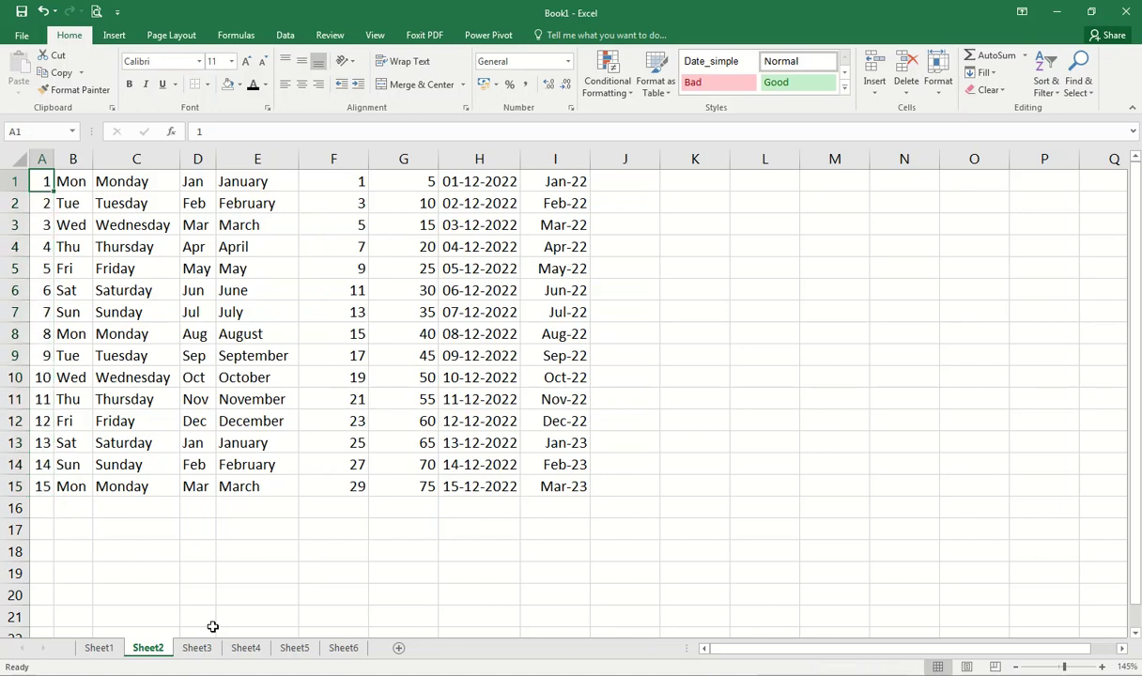
{"action": "key", "text": "shift+Down"}
{"action": "key", "text": "shift+Down"}
{"action": "key", "text": "shift+Down"}
{"action": "key", "text": "shift+Down"}
{"action": "key", "text": "shift+Down"}
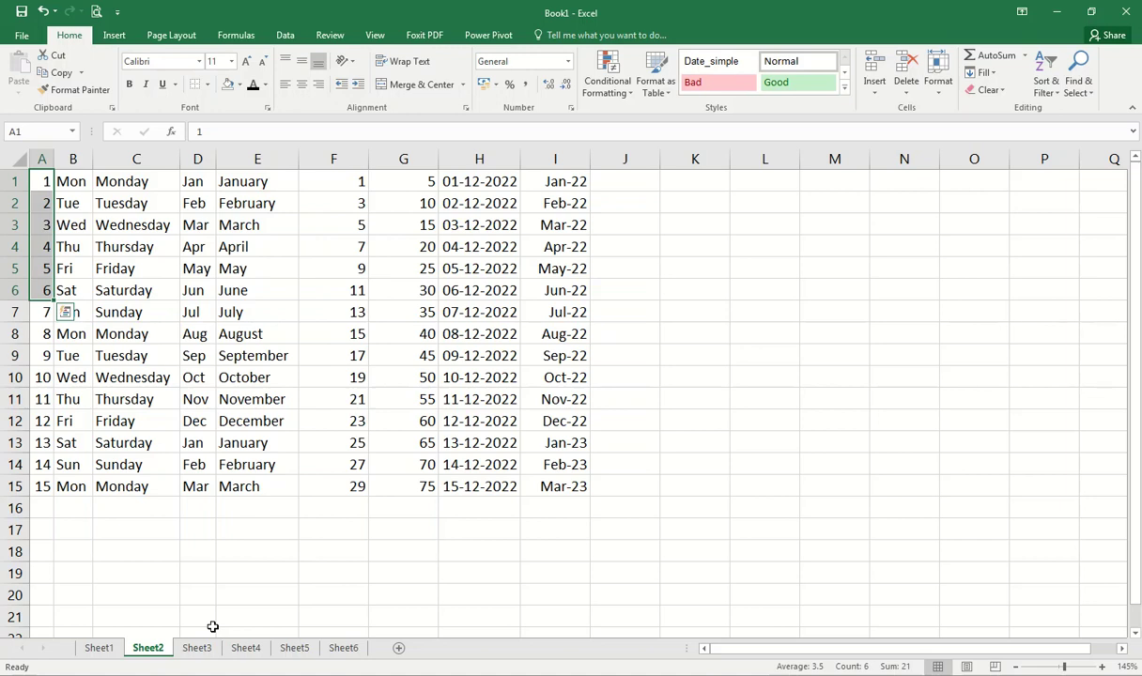
{"action": "key", "text": "ctrl+shift+Down"}
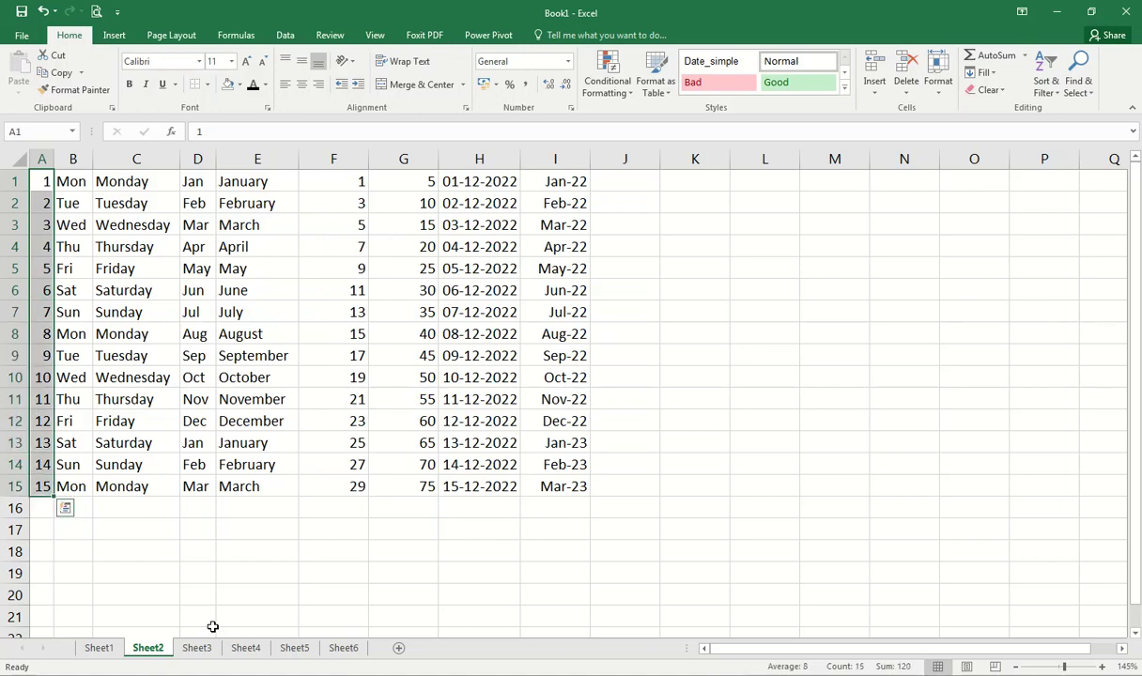
{"action": "key", "text": "ctrl+shift+Up"}
{"action": "key", "text": "shift+Right"}
{"action": "key", "text": "shift+Right"}
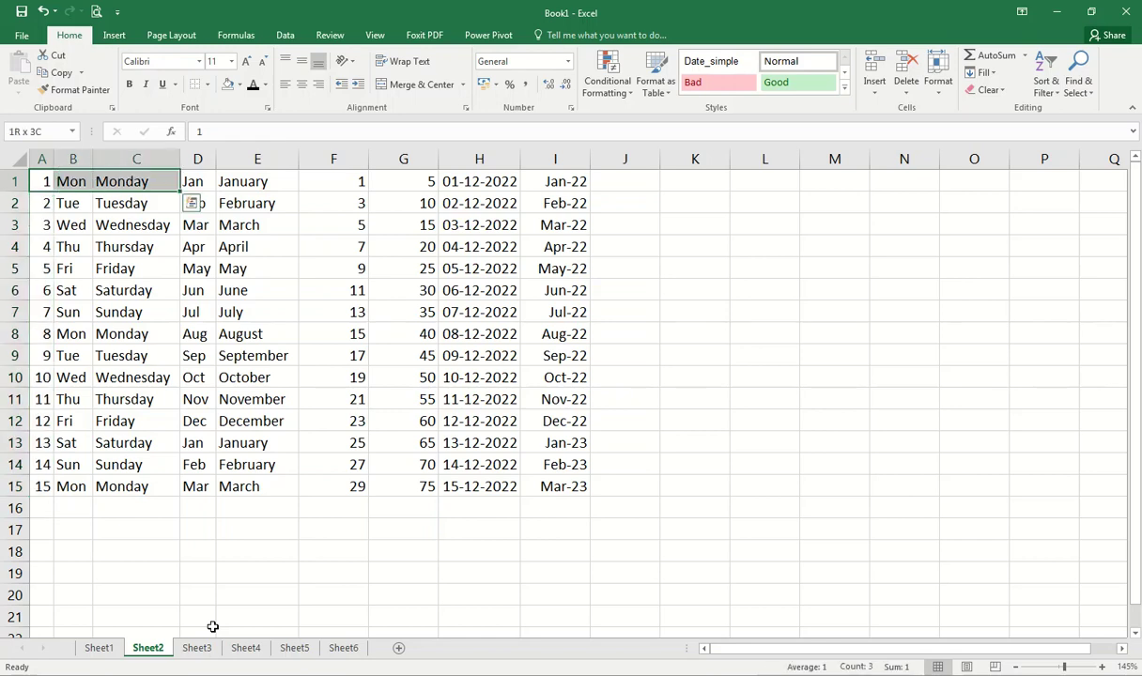
{"action": "key", "text": "shift+Right"}
{"action": "key", "text": "shift+Right"}
{"action": "key", "text": "shift+Right"}
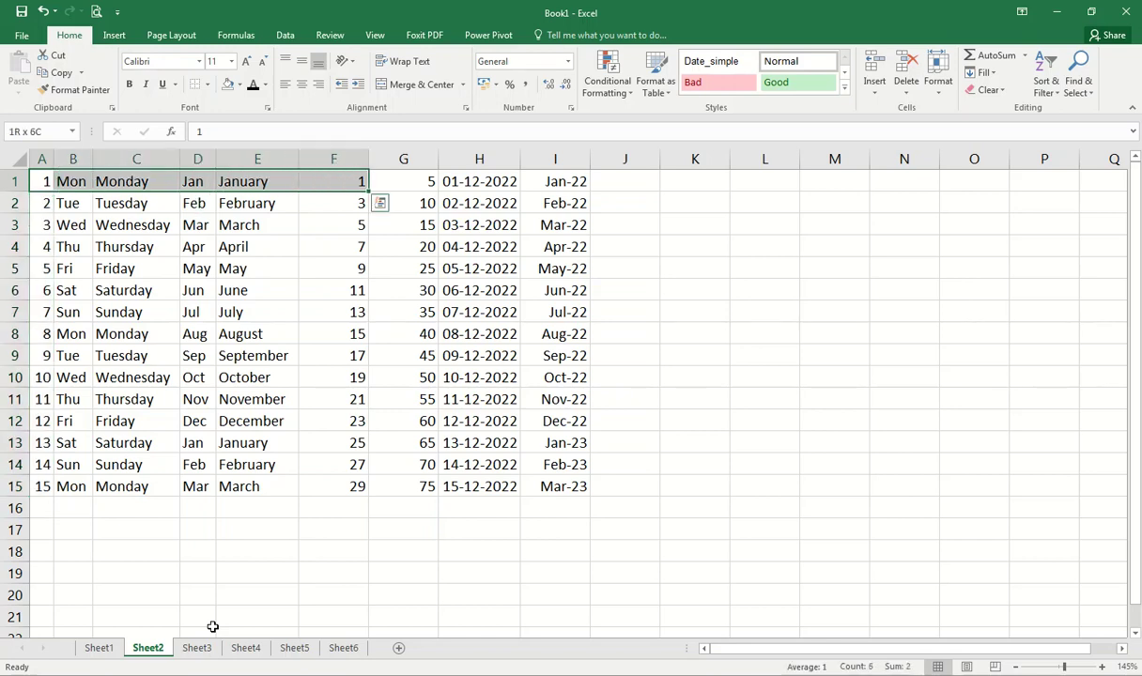
{"action": "key", "text": "shift+Right"}
{"action": "key", "text": "shift+Right"}
{"action": "key", "text": "shift+Right"}
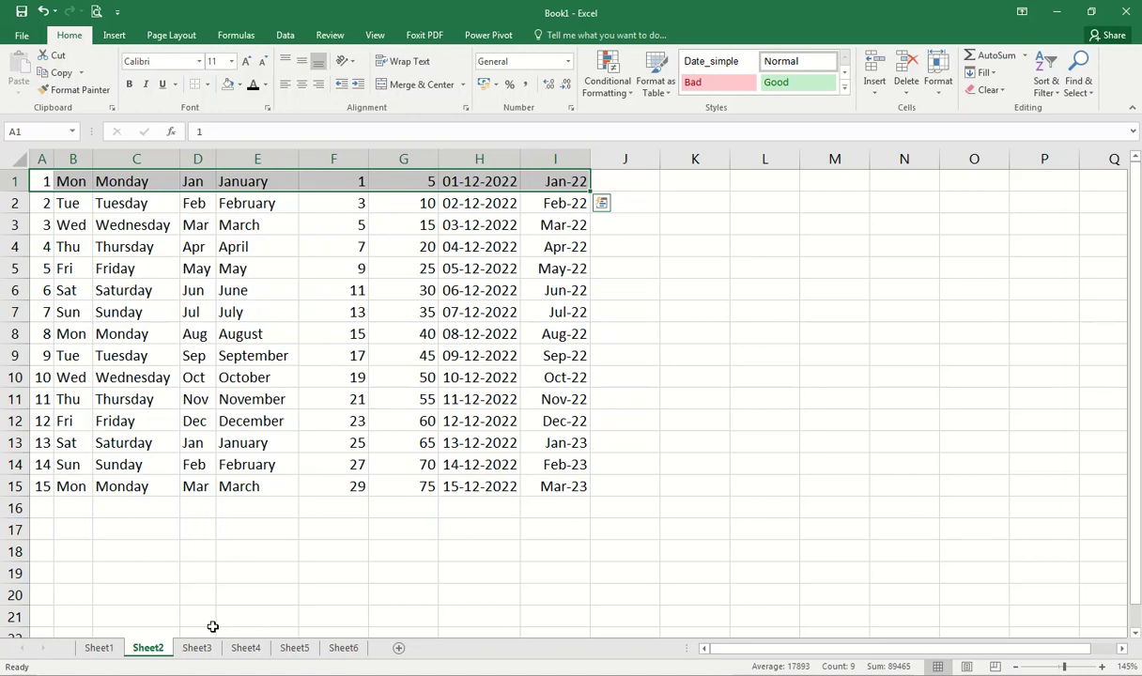
{"action": "key", "text": "ctrl+shift+Left"}
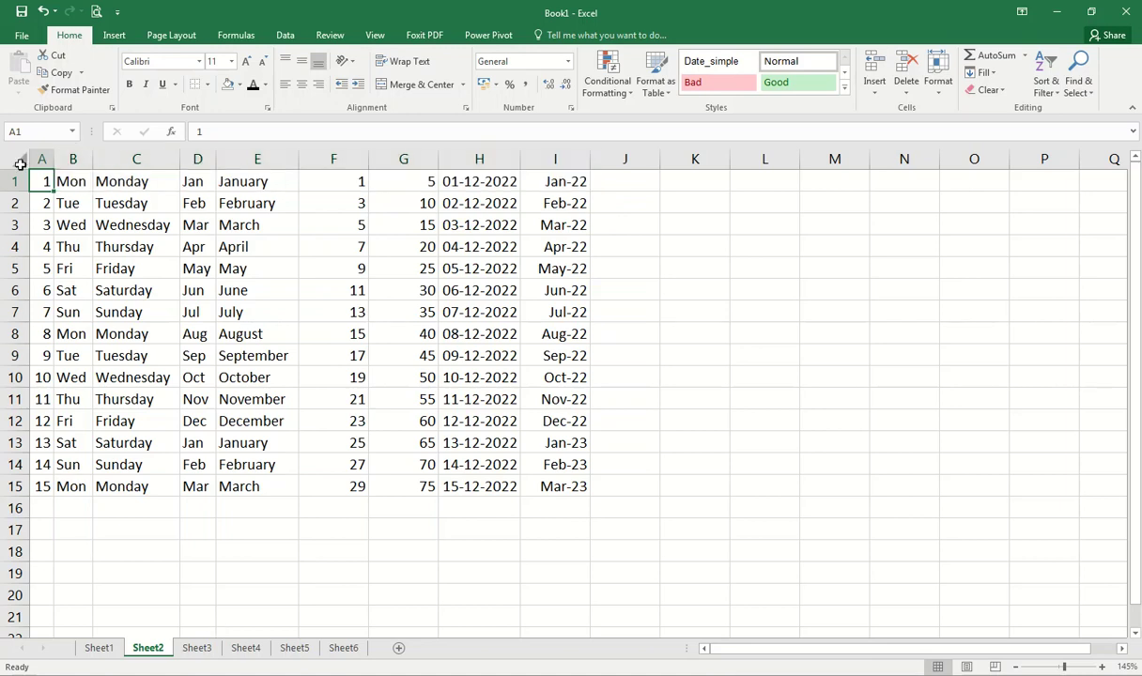
{"action": "left_click_drag", "start_coordinate": [38, 179], "coordinate": [568, 481]}
{"action": "left_click", "coordinate": [44, 182]}
{"action": "key", "text": "ctrl+shift+Right"}
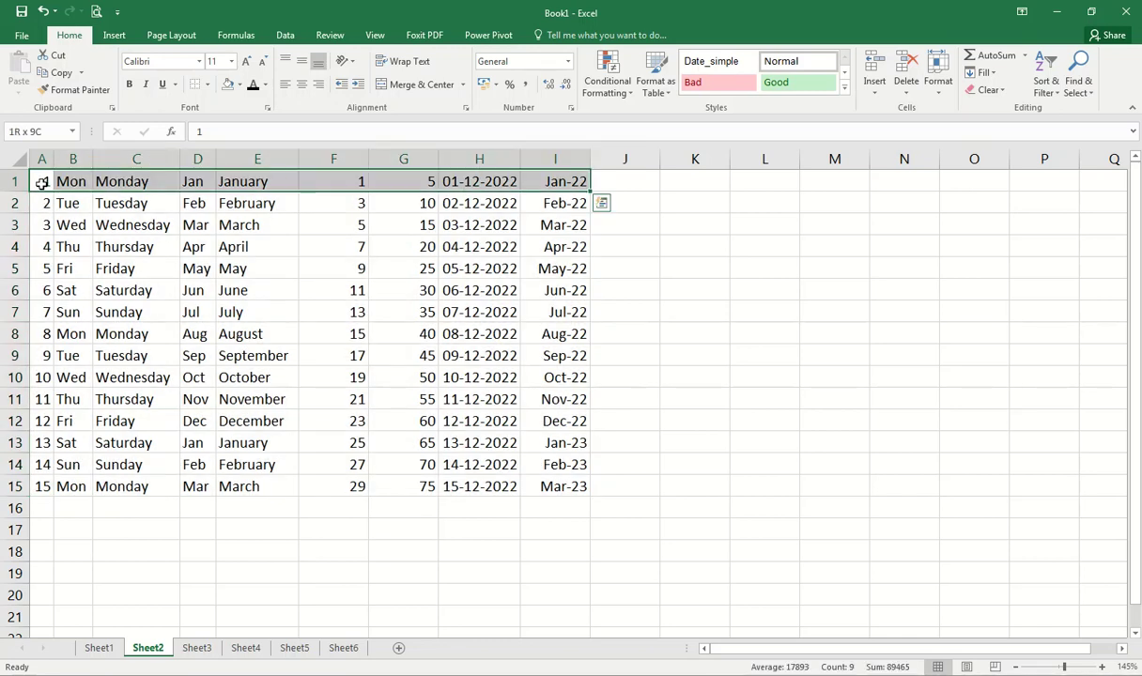
{"action": "key", "text": "ctrl+shift+Down"}
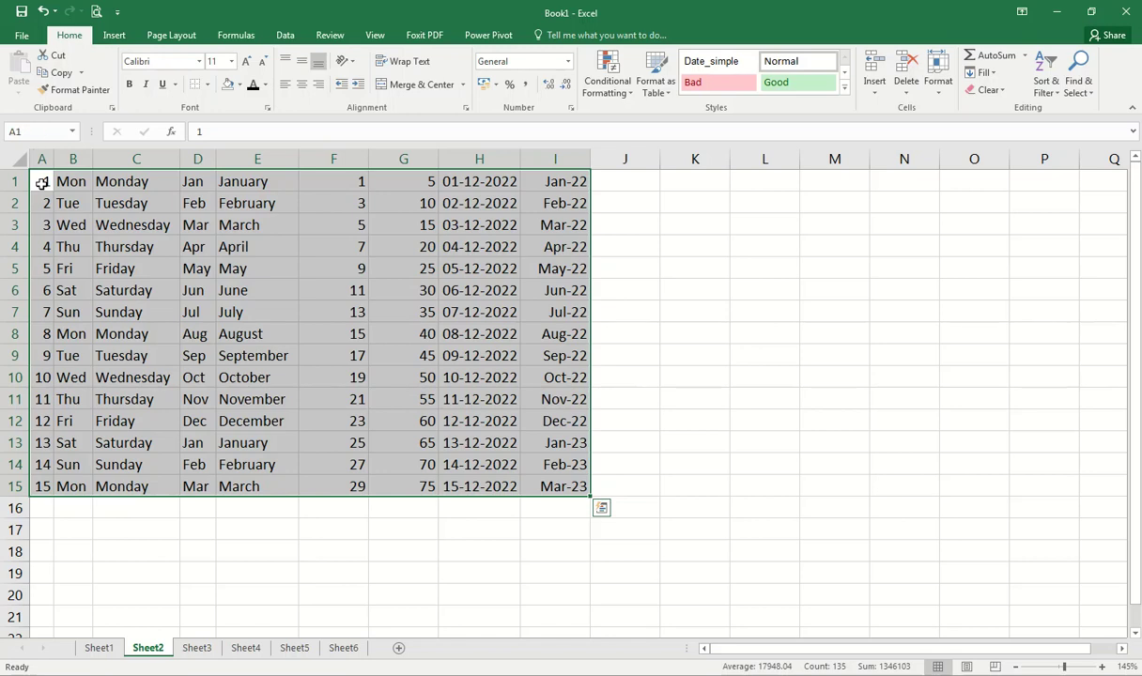
{"action": "left_click", "coordinate": [44, 244]}
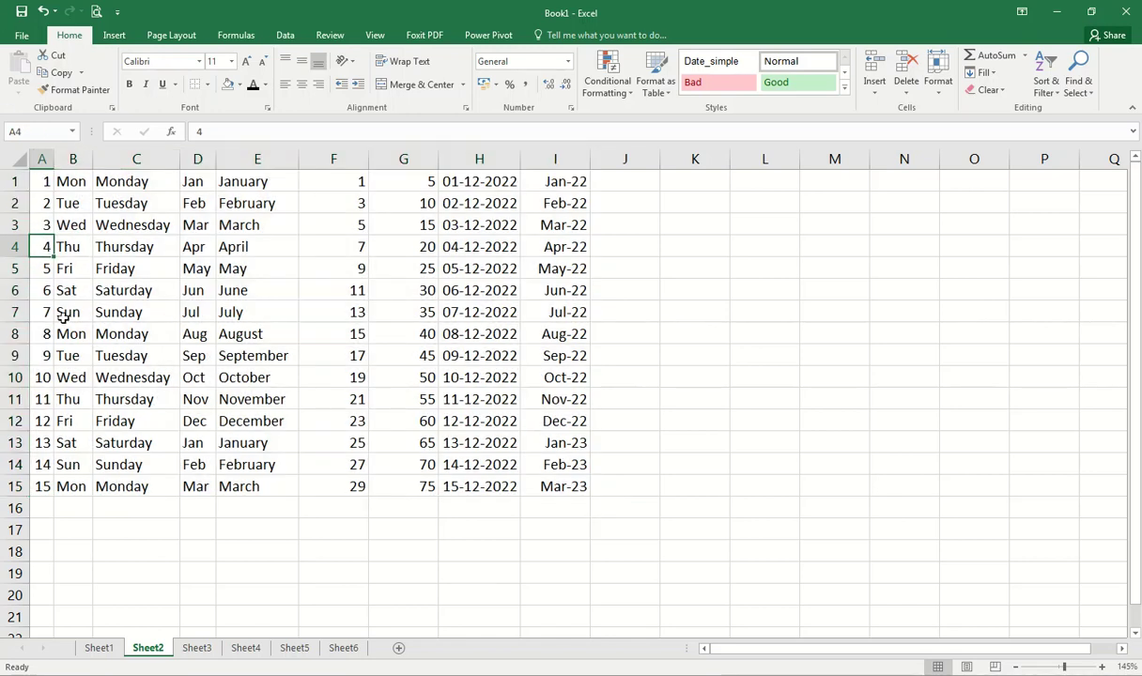
{"action": "key", "text": "ctrl+shift+Right"}
{"action": "key", "text": "shift+Down"}
{"action": "key", "text": "shift+Down"}
{"action": "key", "text": "shift+Down"}
{"action": "key", "text": "shift+Down"}
{"action": "key", "text": "shift+Down"}
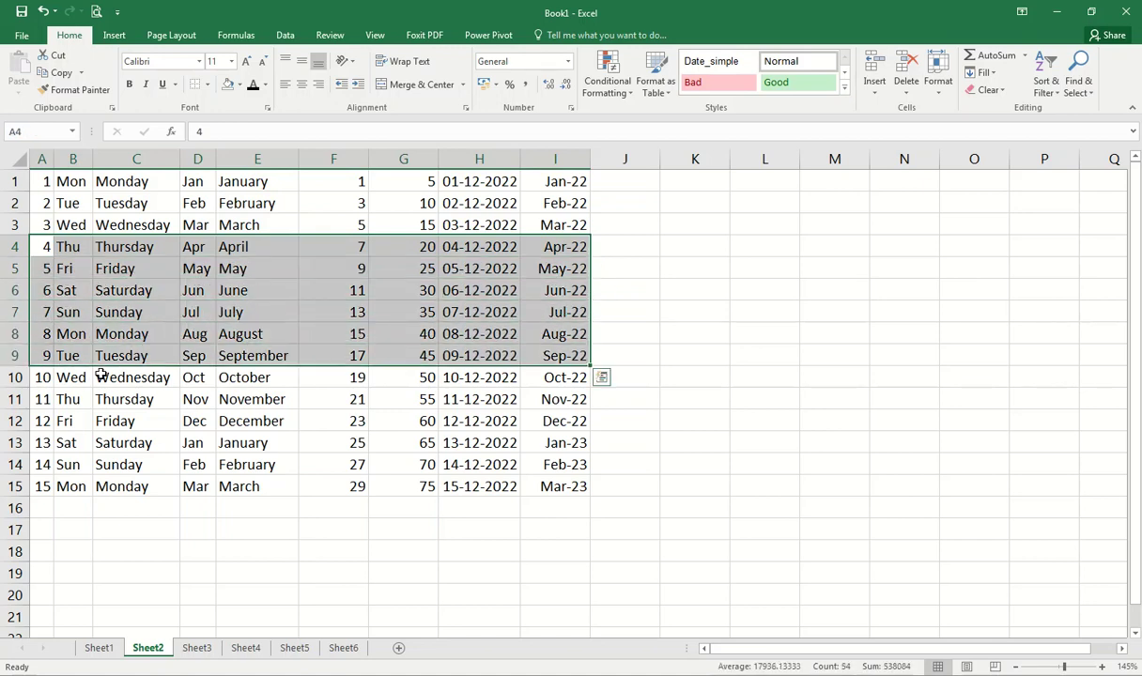
{"action": "key", "text": "shift+Down"}
{"action": "key", "text": "shift+Down"}
{"action": "key", "text": "shift+Down"}
{"action": "key", "text": "shift+Down"}
{"action": "key", "text": "shift+Down"}
{"action": "key", "text": "shift+Down"}
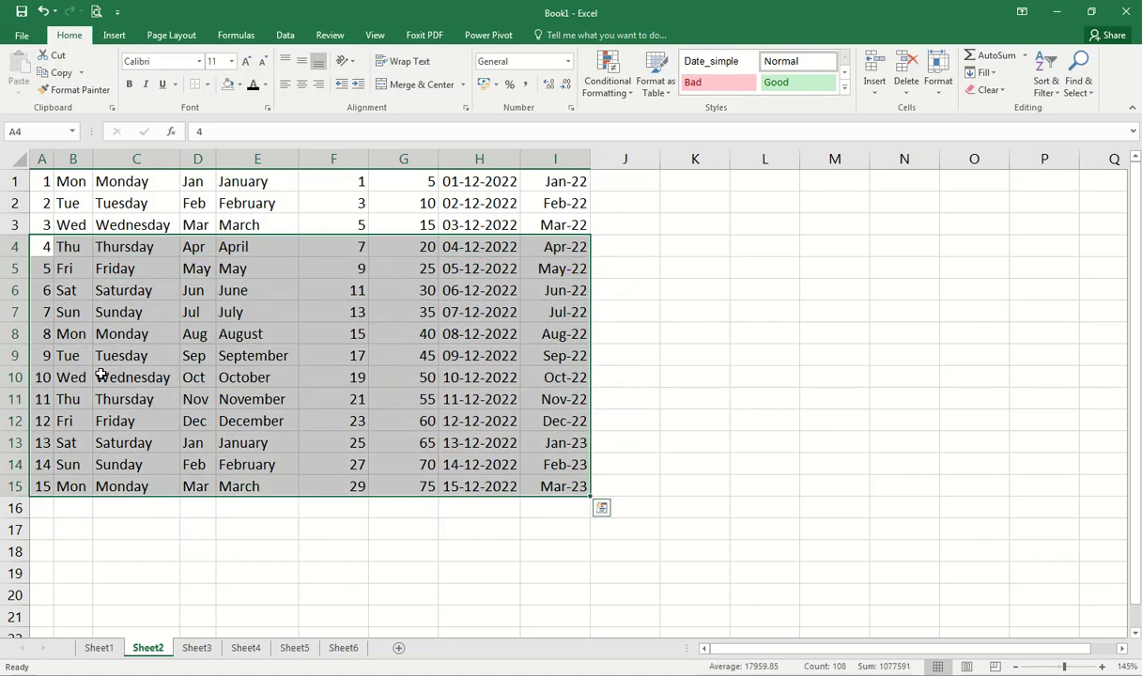
{"action": "left_click", "coordinate": [38, 247]}
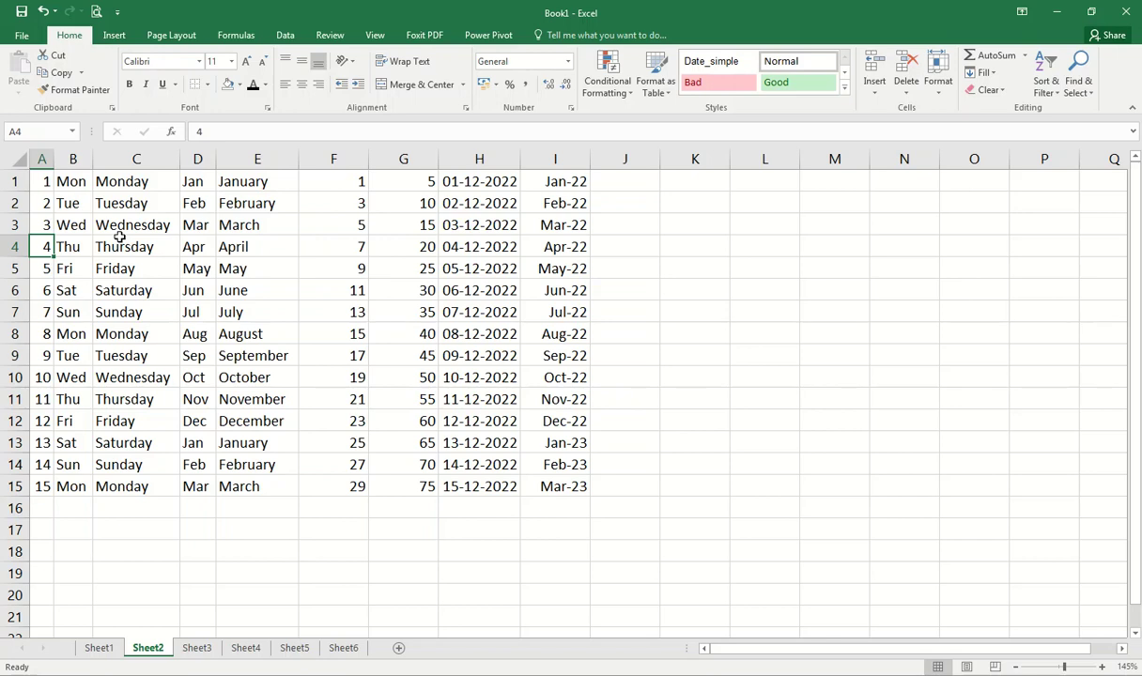
{"action": "left_click", "coordinate": [228, 221]}
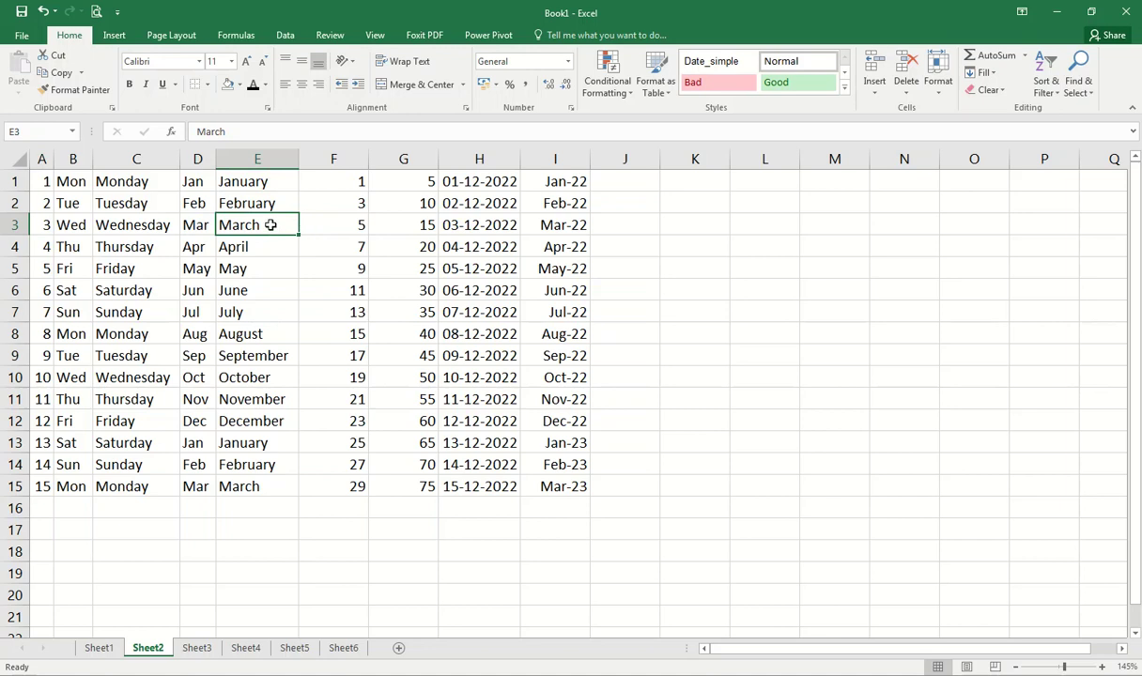
{"action": "double_click", "coordinate": [240, 222]}
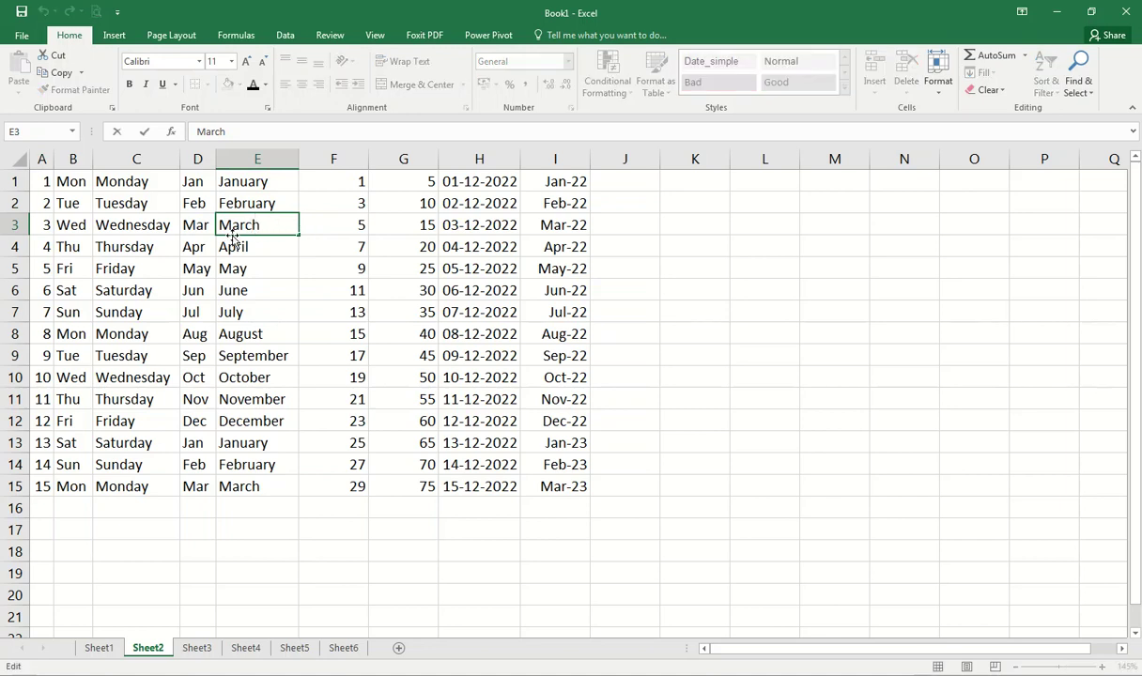
{"action": "key", "text": "Escape"}
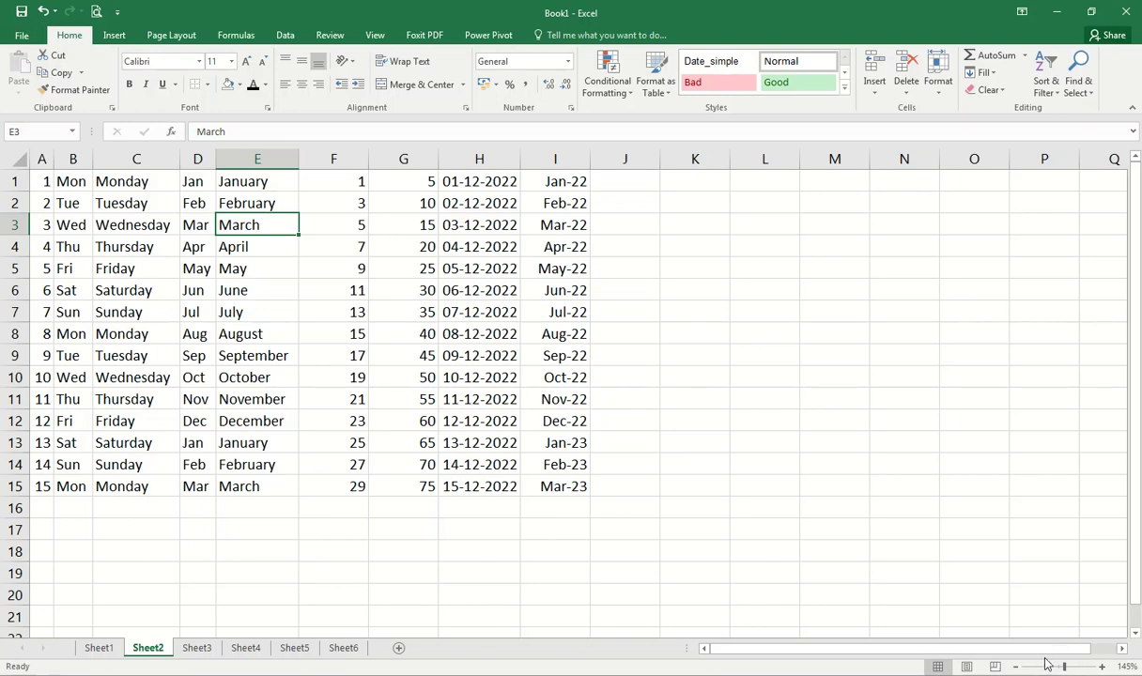
{"action": "left_click", "coordinate": [1103, 667]}
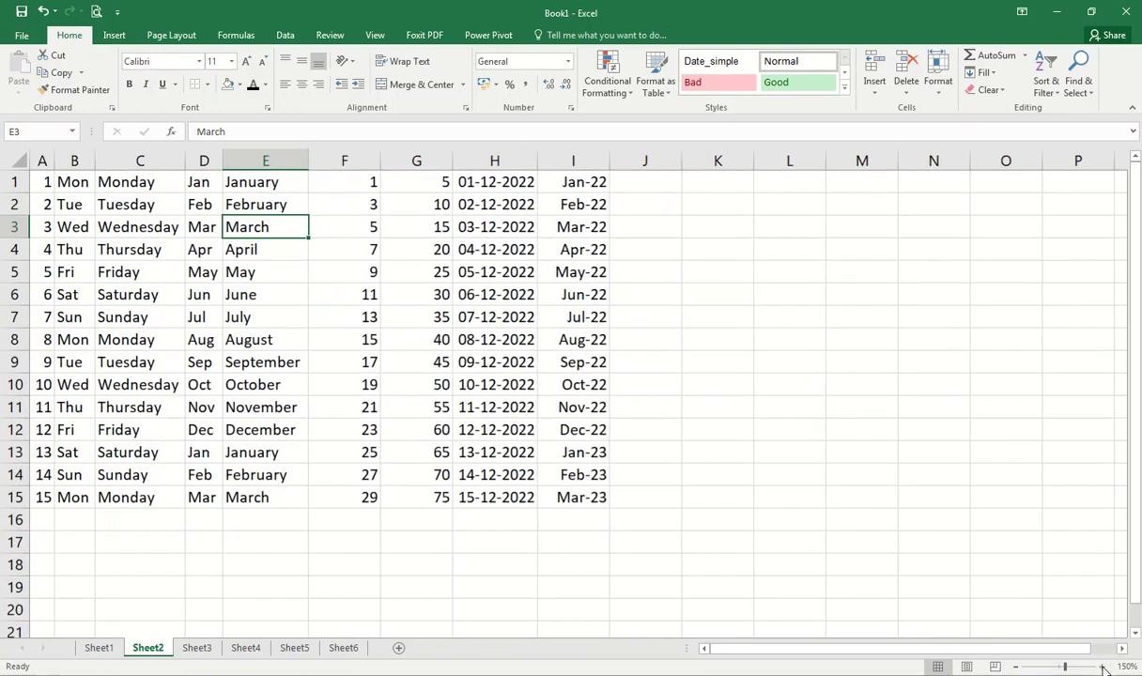
{"action": "left_click", "coordinate": [1103, 667]}
{"action": "left_click", "coordinate": [1103, 667]}
{"action": "left_click", "coordinate": [1103, 667]}
{"action": "scroll", "coordinate": [275, 214], "scroll_direction": "up", "scroll_amount": 7}
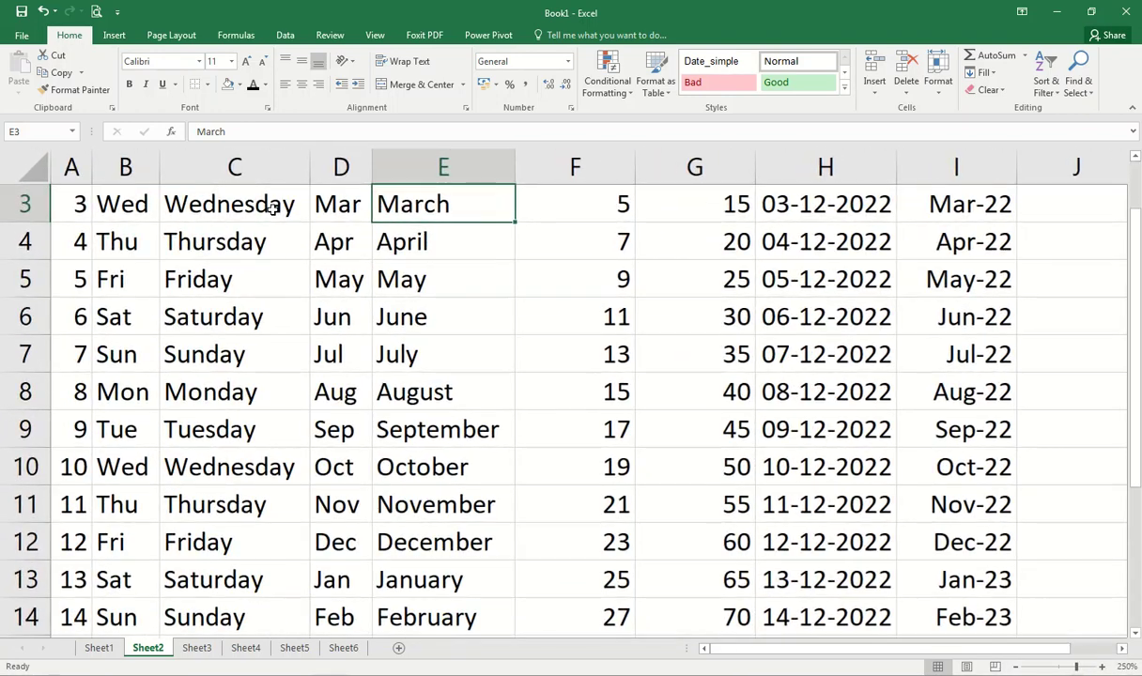
{"action": "double_click", "coordinate": [462, 214]}
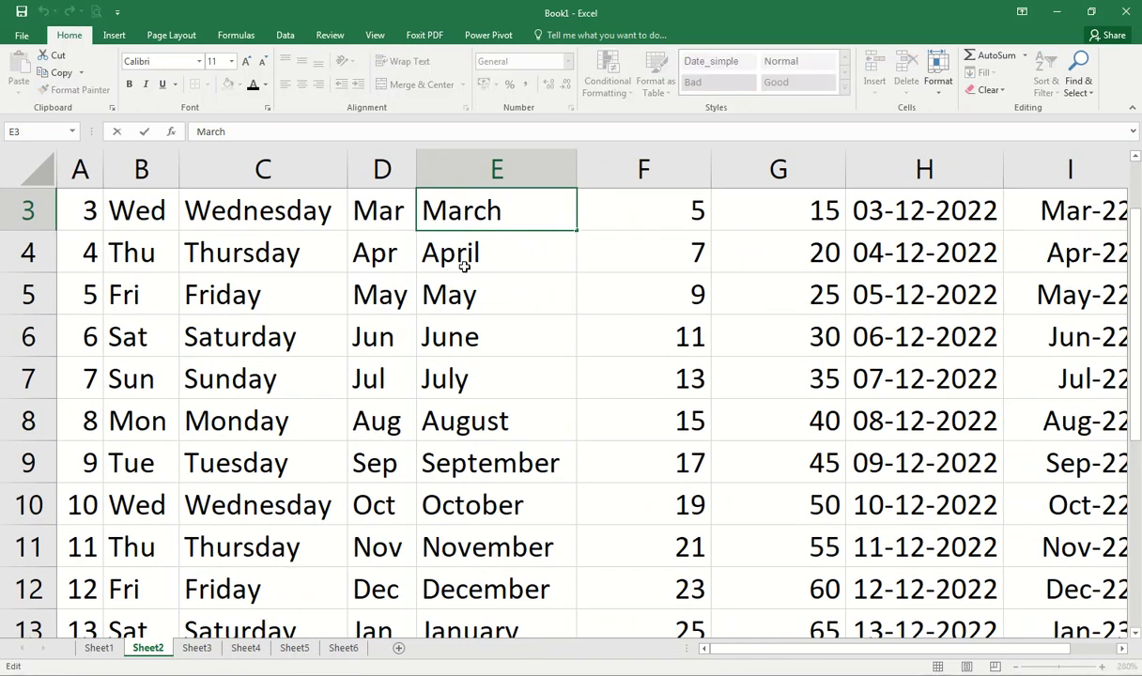
{"action": "key", "text": "shift+Right"}
{"action": "type", "text": "ch"}
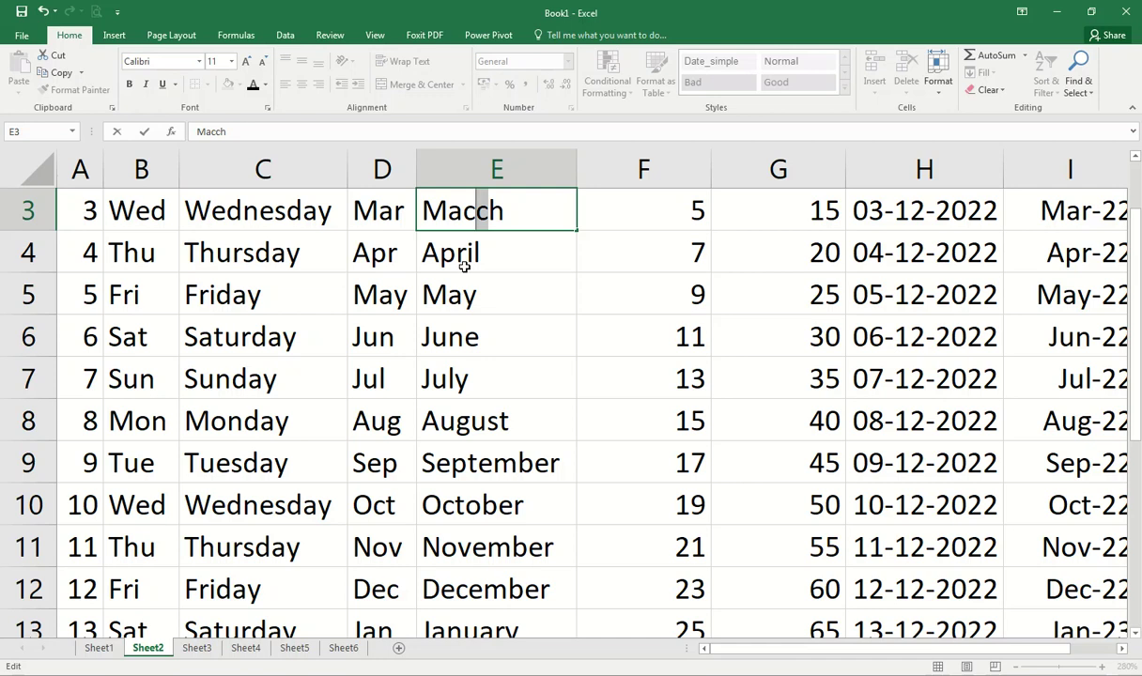
{"action": "type", "text": "1"}
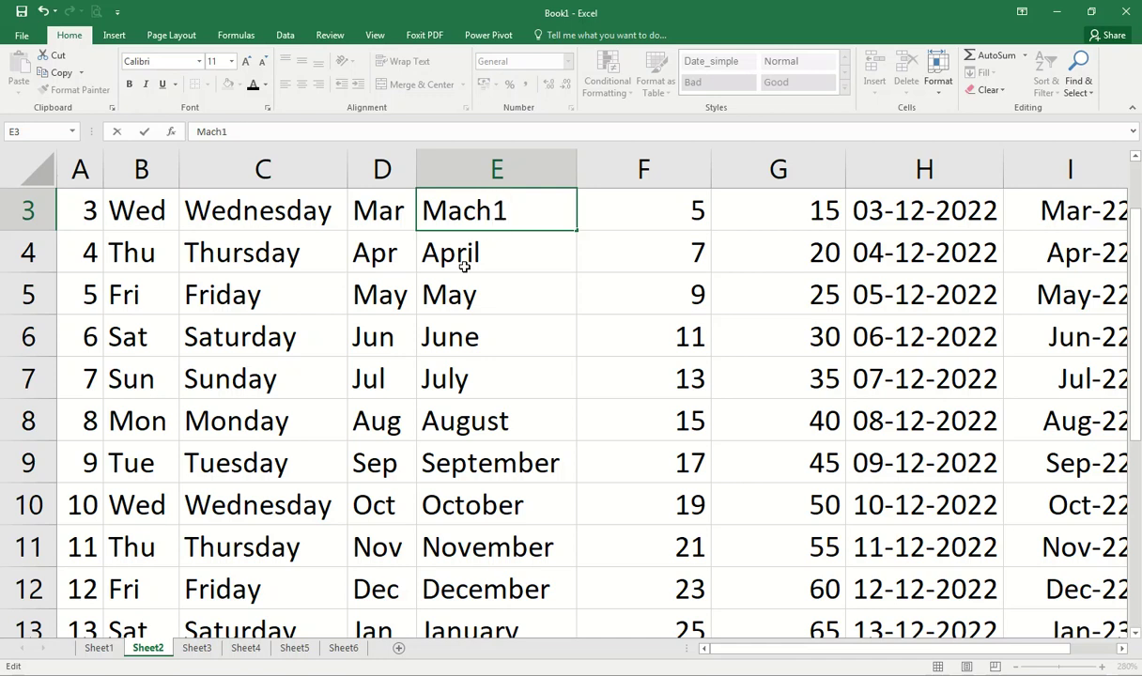
{"action": "key", "text": "Return"}
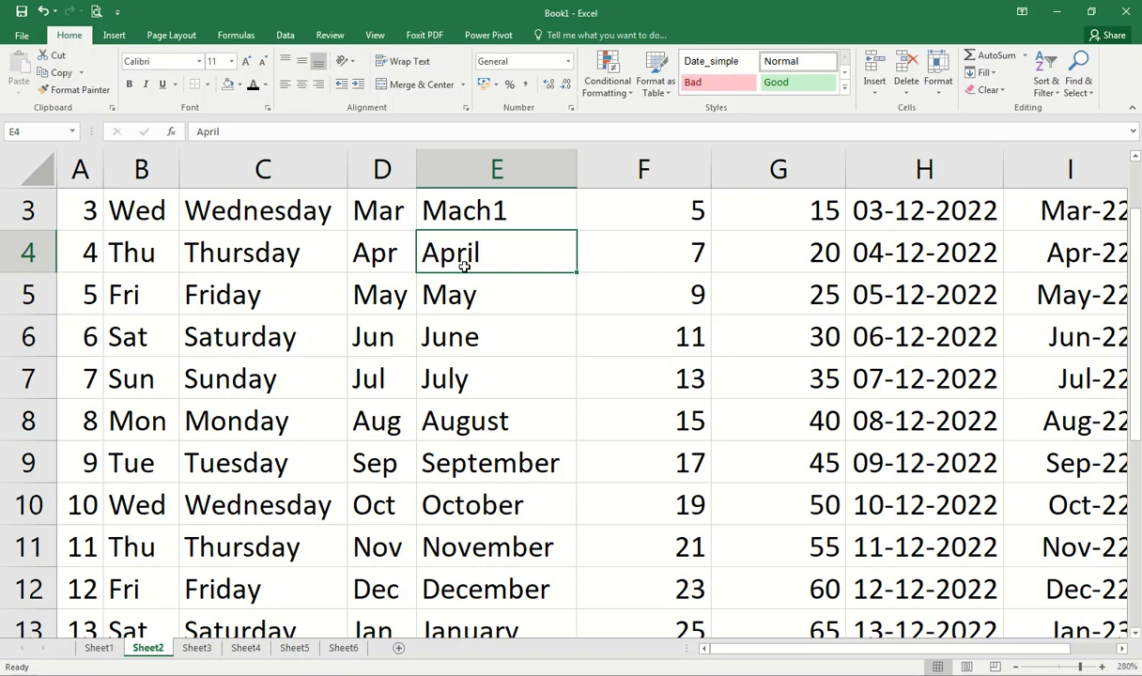
{"action": "double_click", "coordinate": [463, 267]}
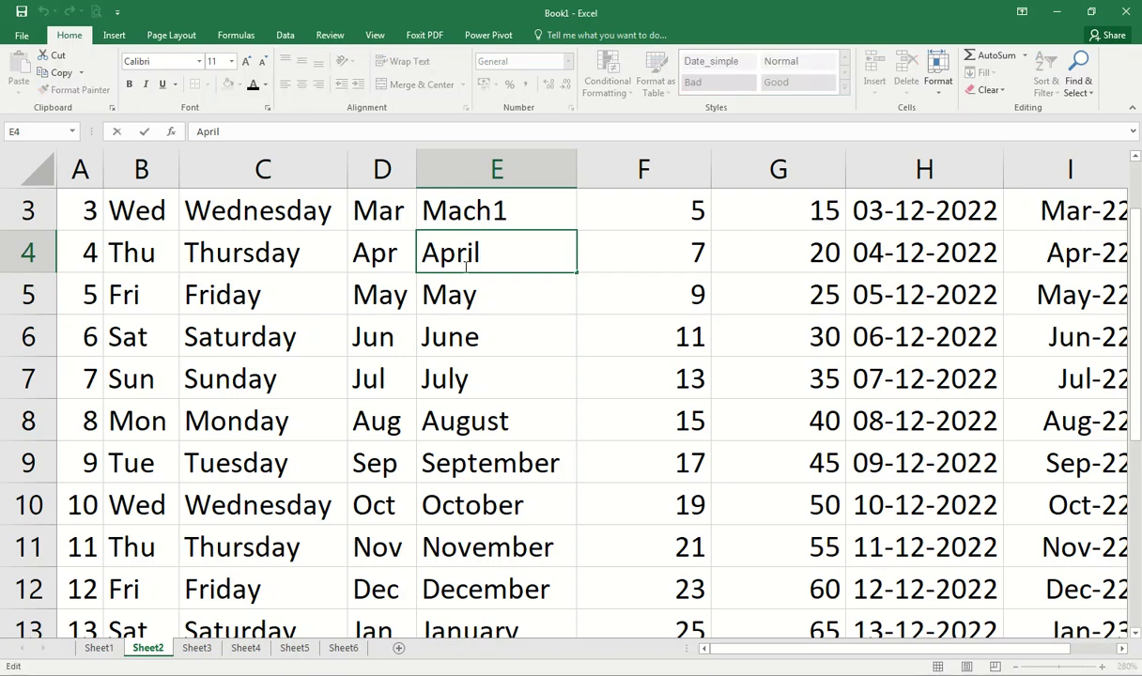
{"action": "key", "text": "Home"}
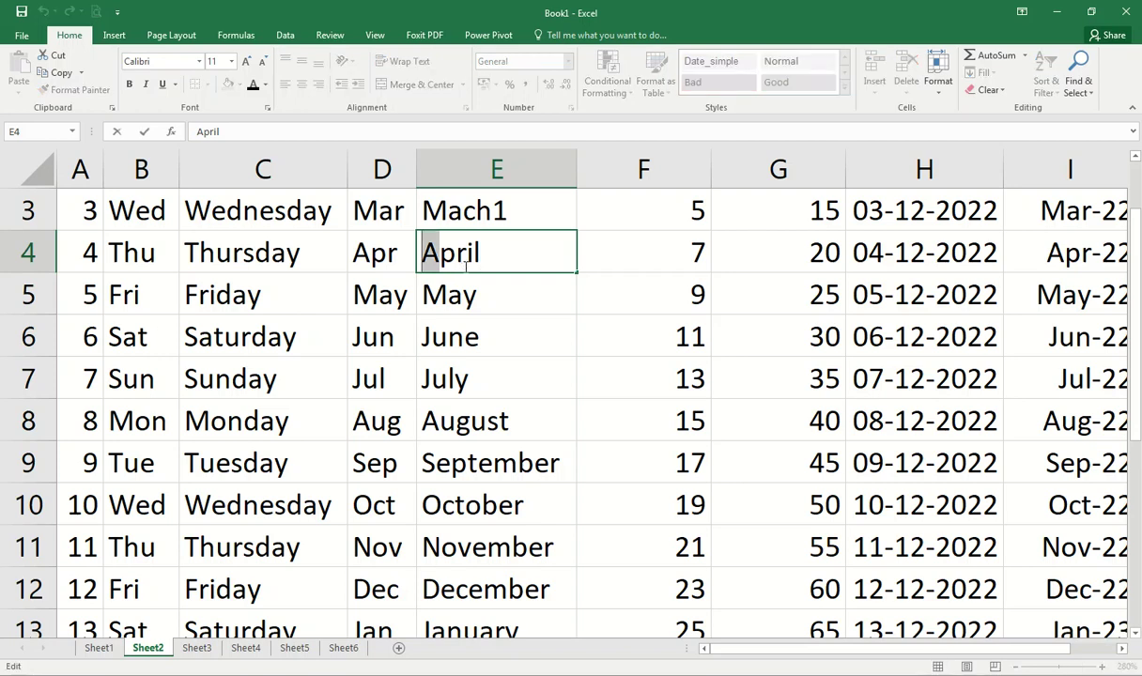
{"action": "type", "text": "a"}
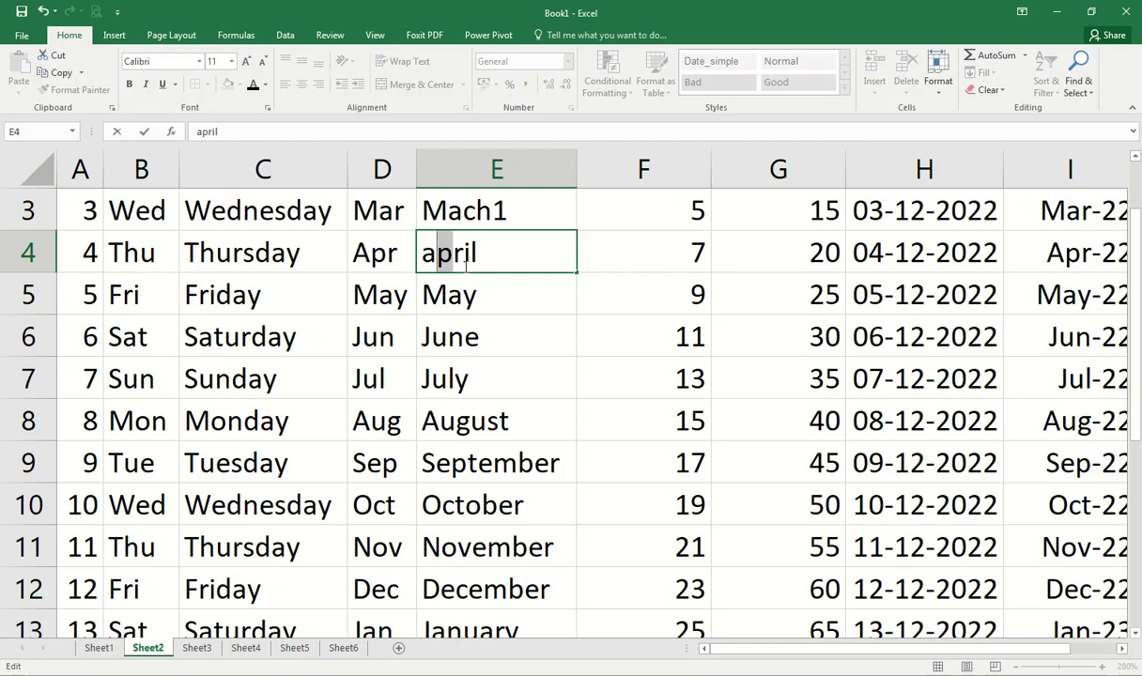
{"action": "type", "text": "aaaa"}
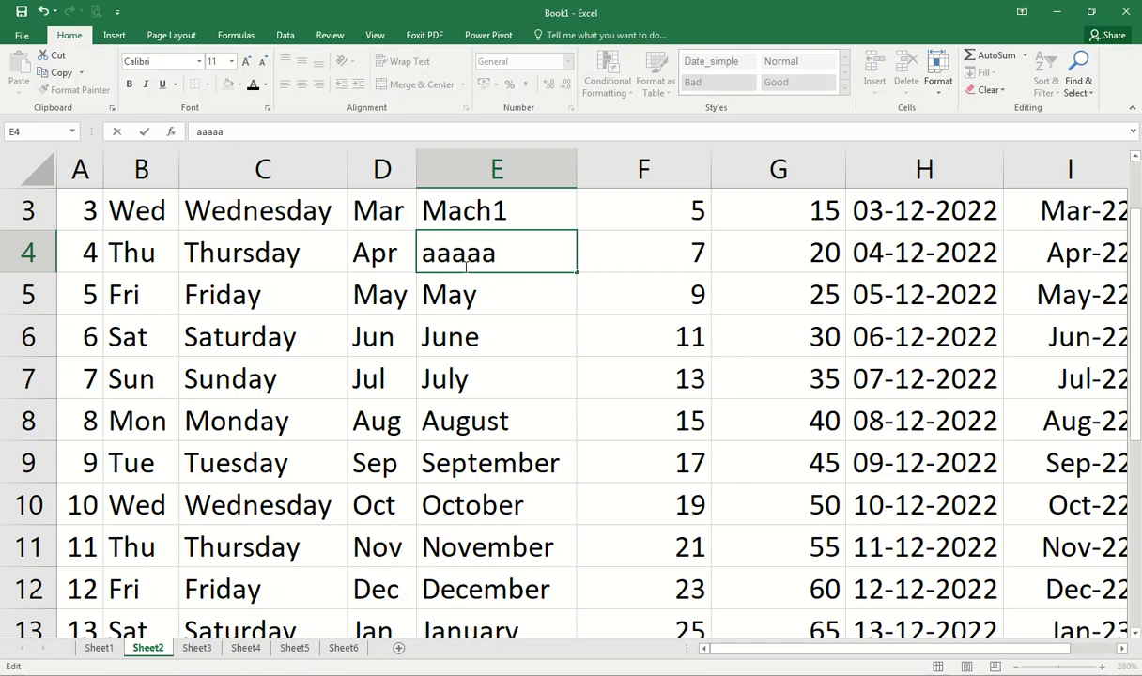
{"action": "key", "text": "Escape"}
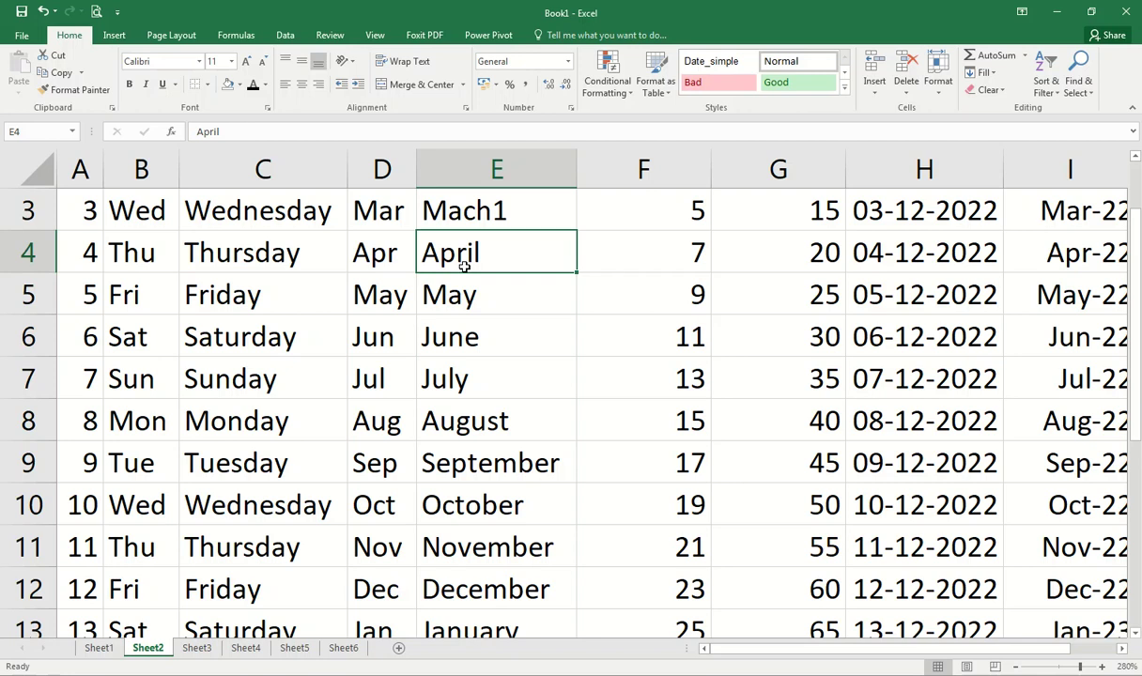
{"action": "type", "text": "a"}
Step: Cancel the pending edit to keep April, return to the sheet top, and turn Scroll Lock on from B1
{"action": "key", "text": "Escape"}
{"action": "scroll", "coordinate": [610, 352], "scroll_direction": "down", "scroll_amount": 11}
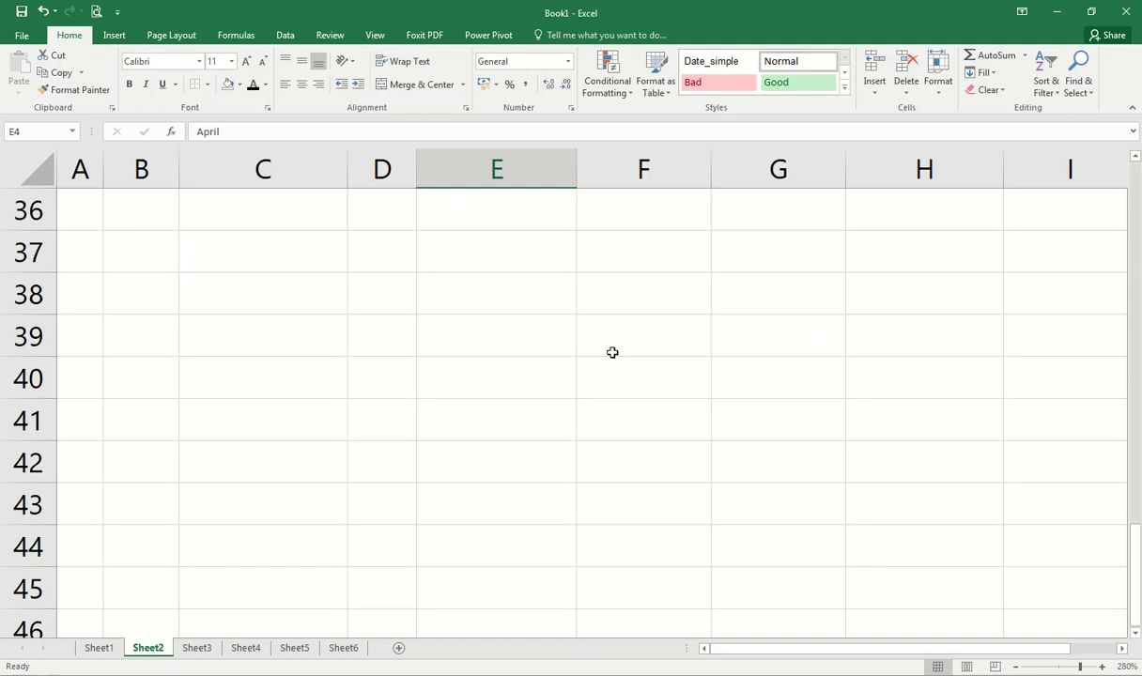
{"action": "scroll", "coordinate": [611, 352], "scroll_direction": "up", "scroll_amount": 12}
{"action": "scroll", "coordinate": [612, 332], "scroll_direction": "down", "scroll_amount": 5}
{"action": "scroll", "coordinate": [612, 335], "scroll_direction": "up", "scroll_amount": 5}
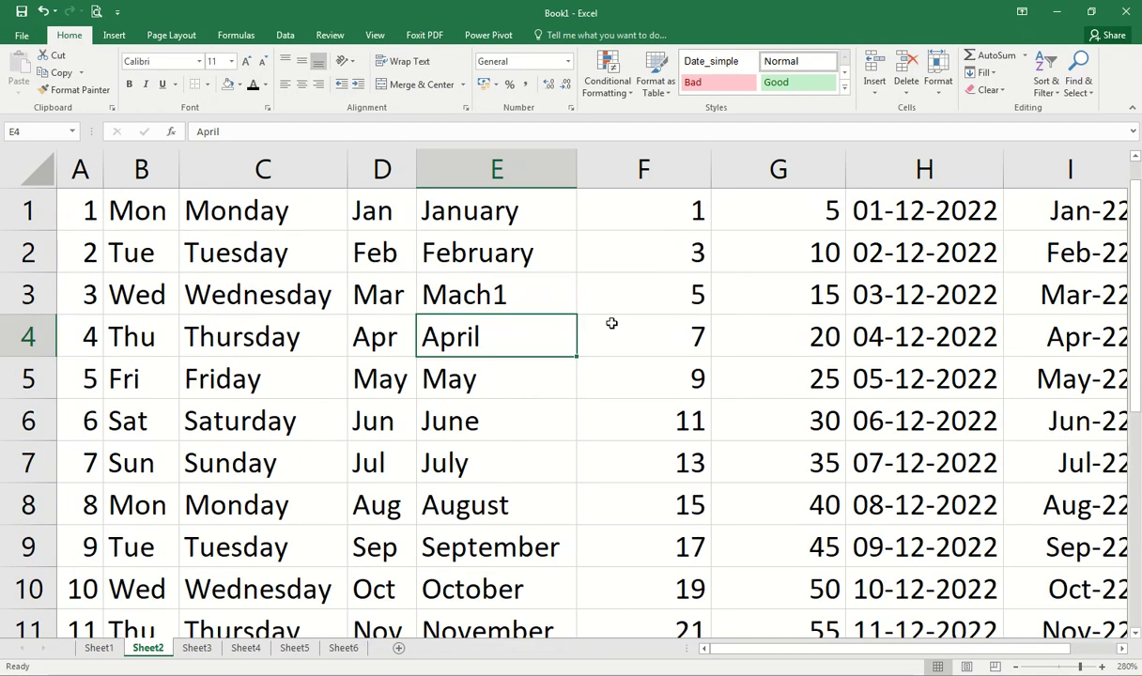
{"action": "mouse_move", "coordinate": [747, 649]}
{"action": "left_mouse_down"}
{"action": "mouse_move", "coordinate": [977, 662]}
{"action": "mouse_move", "coordinate": [709, 666]}
{"action": "mouse_move", "coordinate": [707, 653]}
{"action": "mouse_move", "coordinate": [766, 653]}
{"action": "mouse_move", "coordinate": [754, 655]}
{"action": "left_mouse_up"}
{"action": "scroll", "coordinate": [594, 511], "scroll_direction": "up", "scroll_amount": 2}
{"action": "left_click_drag", "start_coordinate": [1140, 249], "coordinate": [1138, 231]}
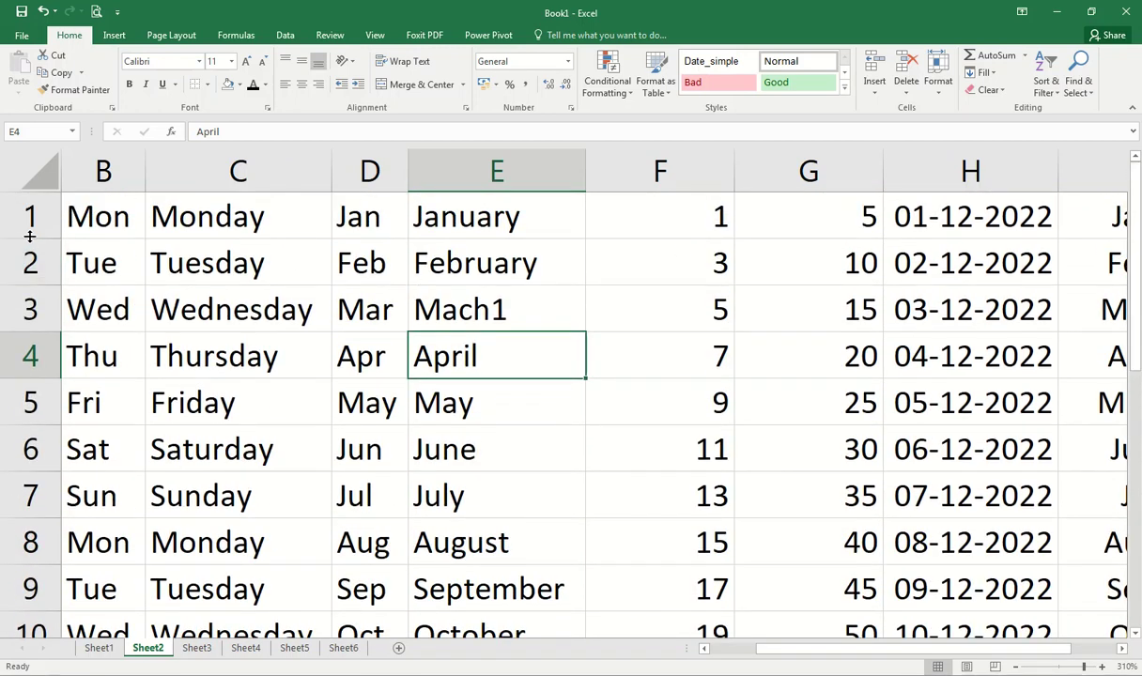
{"action": "left_click", "coordinate": [91, 223]}
{"action": "key", "text": "Scroll_Lock"}
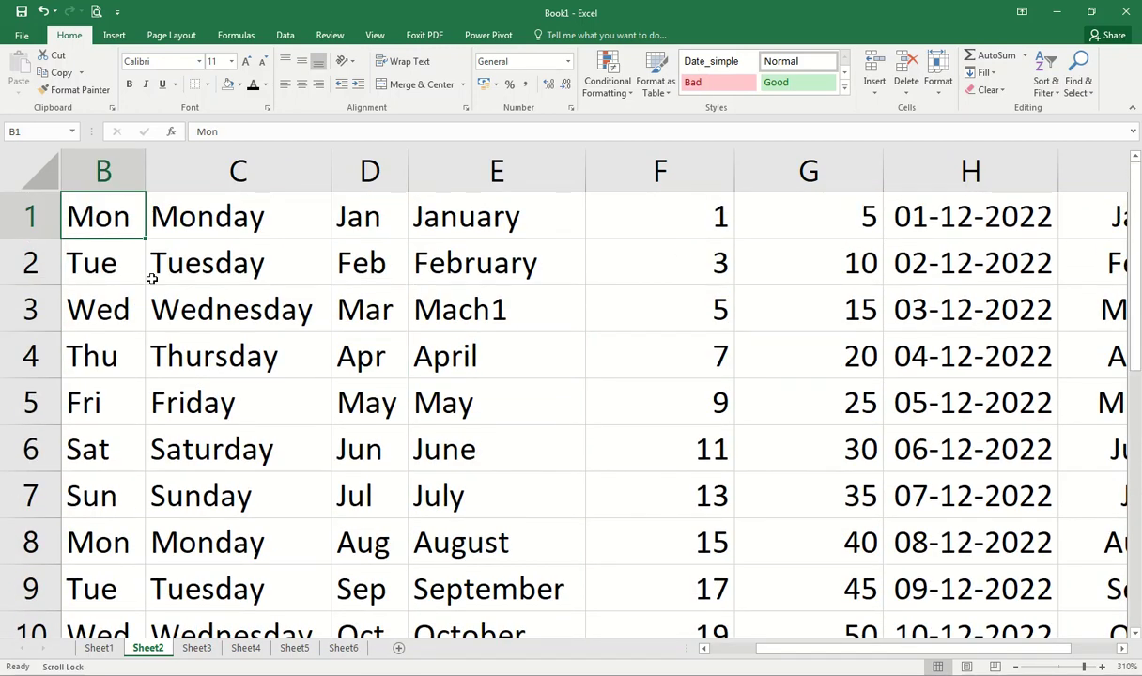
Step: With Scroll Lock on, pan the view one row and one column around A1 using the arrow keys
{"action": "key", "text": "Down"}
{"action": "key", "text": "Up"}
{"action": "key", "text": "Right"}
{"action": "key", "text": "Right"}
{"action": "key", "text": "Right"}
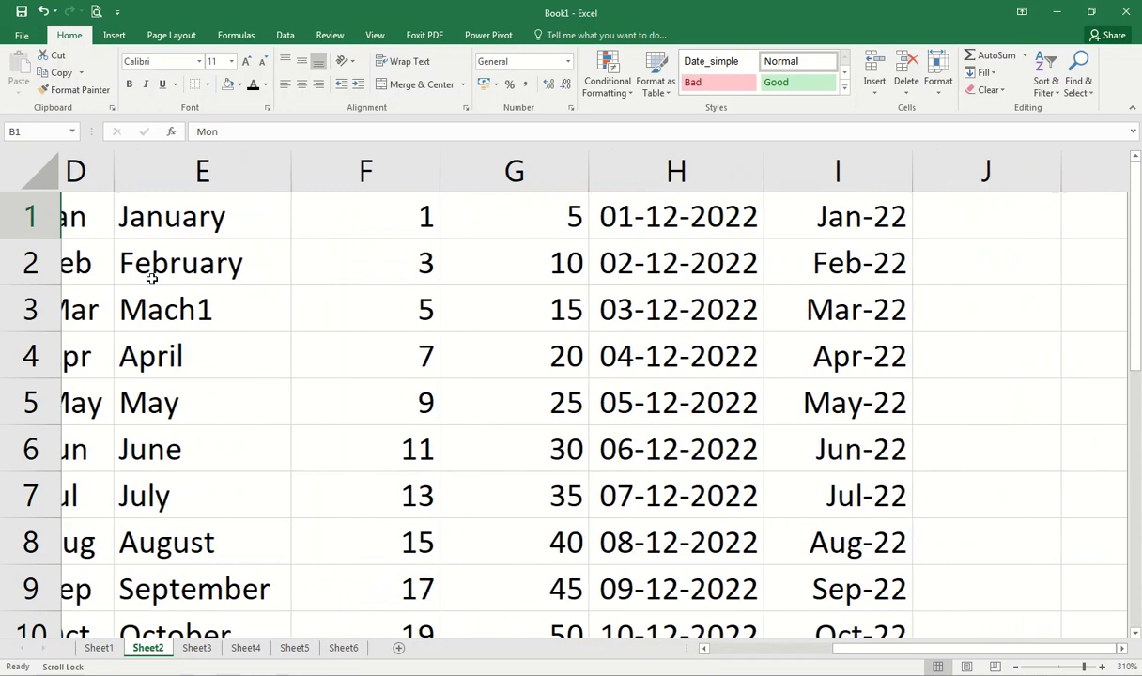
{"action": "key", "text": "Left"}
{"action": "key", "text": "Left"}
{"action": "key", "text": "Left"}
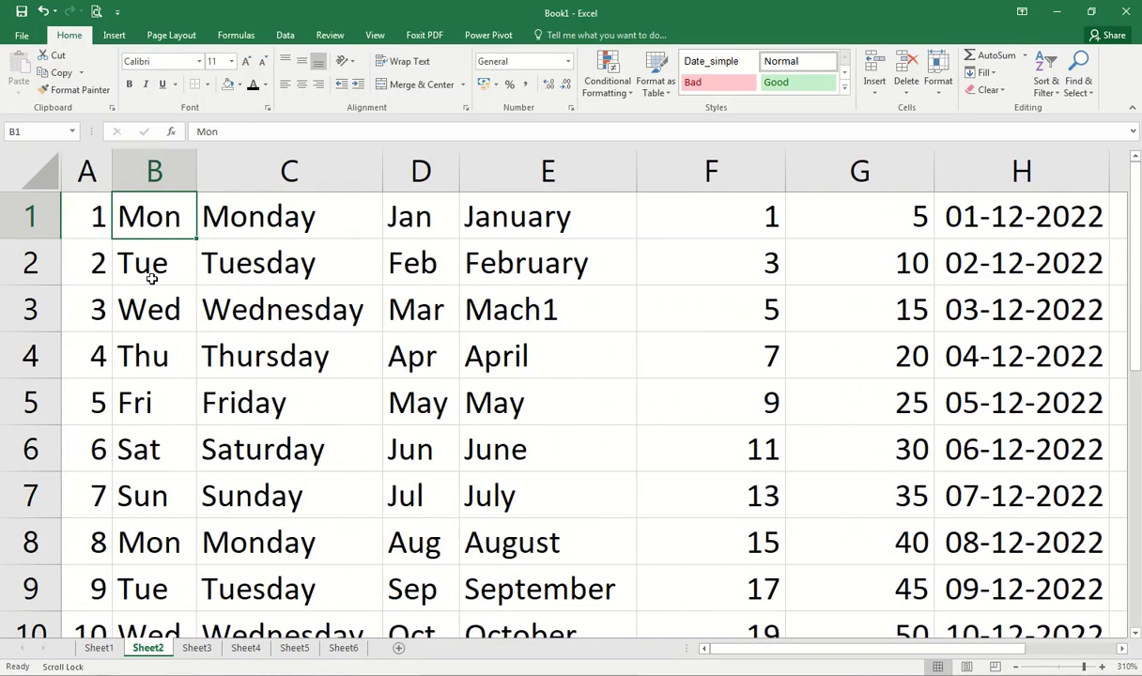
{"action": "left_click", "coordinate": [86, 236]}
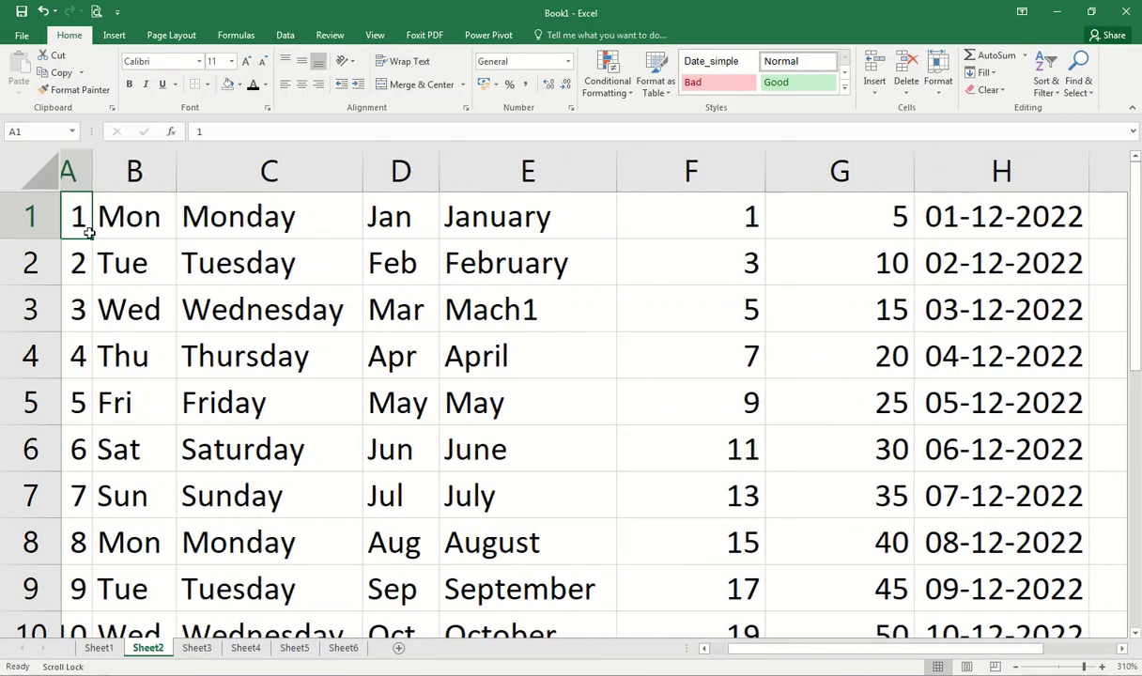
{"action": "key", "text": "Down"}
{"action": "key", "text": "Up"}
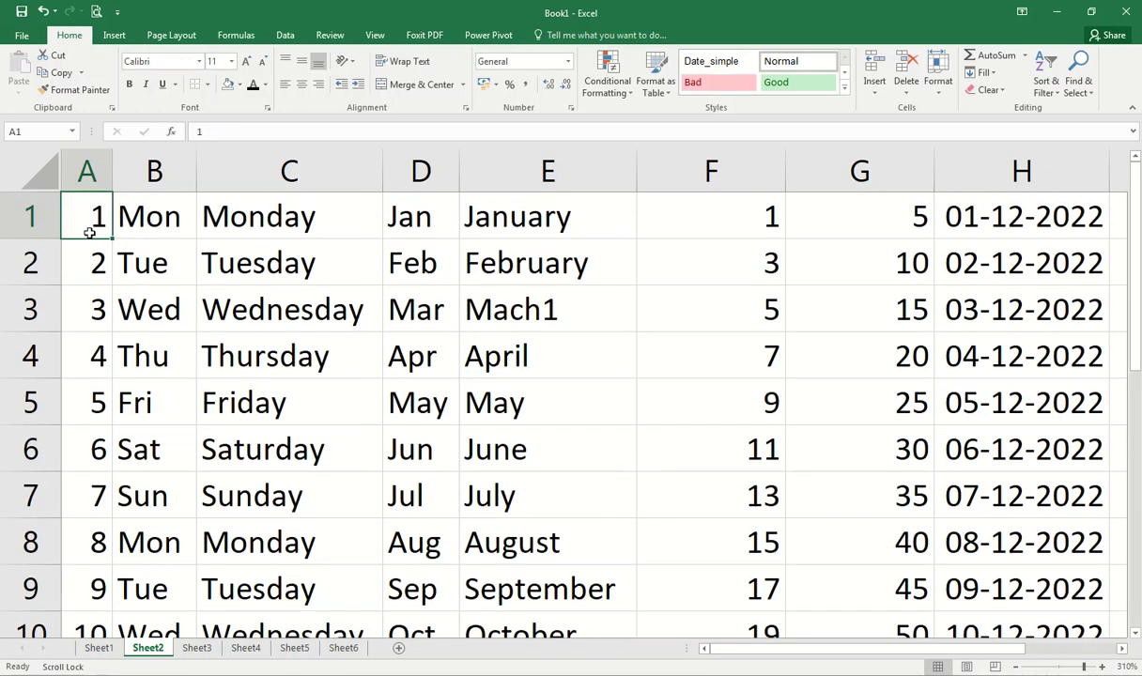
Step: Pan the view down to rows 23 and 6, then across to columns I and D
{"action": "key", "text": "Down"}
{"action": "key", "text": "Down"}
{"action": "key", "text": "Down"}
{"action": "key", "text": "Down"}
{"action": "key", "text": "Down"}
{"action": "key", "text": "Down"}
{"action": "key", "text": "Down"}
{"action": "key", "text": "Down"}
{"action": "key", "text": "Down"}
{"action": "key", "text": "Down"}
{"action": "key", "text": "Down"}
{"action": "key", "text": "Down"}
{"action": "key", "text": "Down"}
{"action": "key", "text": "Down"}
{"action": "key", "text": "Down"}
{"action": "key", "text": "Down"}
{"action": "key", "text": "Down"}
{"action": "key", "text": "Down"}
{"action": "key", "text": "Down"}
{"action": "key", "text": "Down"}
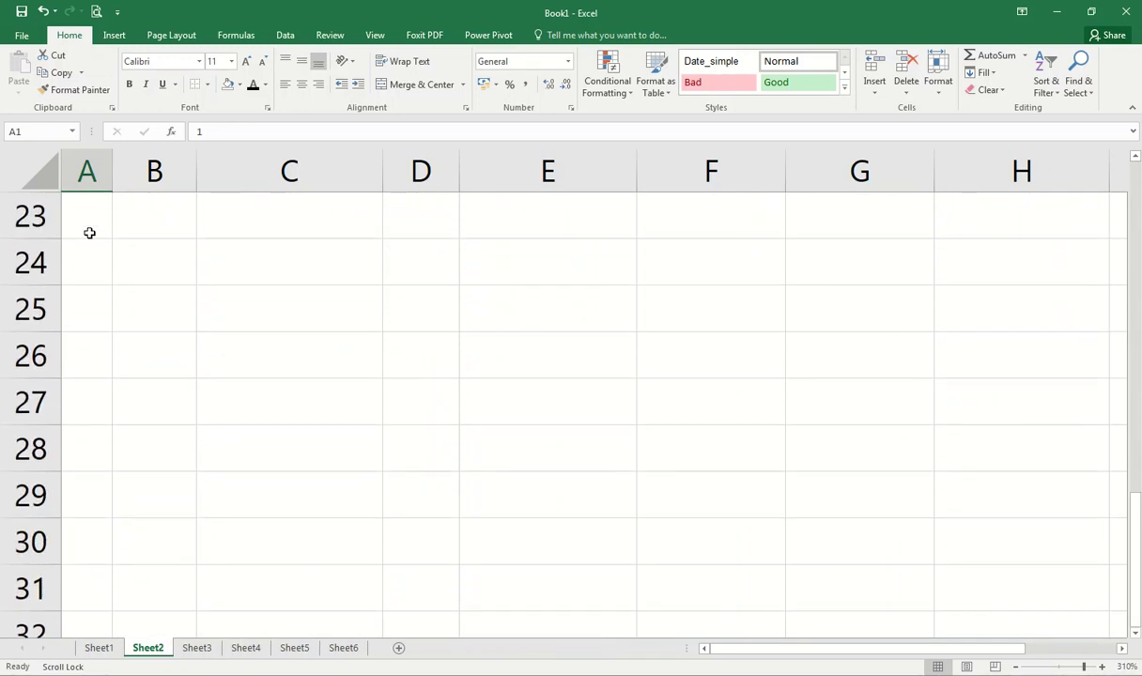
{"action": "key", "text": "Up"}
{"action": "key", "text": "Up"}
{"action": "key", "text": "Up"}
{"action": "key", "text": "Up"}
{"action": "key", "text": "Up"}
{"action": "key", "text": "Up"}
{"action": "key", "text": "Up"}
{"action": "key", "text": "Up"}
{"action": "key", "text": "Up"}
{"action": "key", "text": "Up"}
{"action": "key", "text": "Up"}
{"action": "key", "text": "Up"}
{"action": "key", "text": "Up"}
{"action": "key", "text": "Up"}
{"action": "key", "text": "Up"}
{"action": "key", "text": "Up"}
{"action": "key", "text": "Up"}
{"action": "key", "text": "Up"}
{"action": "key", "text": "Up"}
{"action": "key", "text": "Up"}
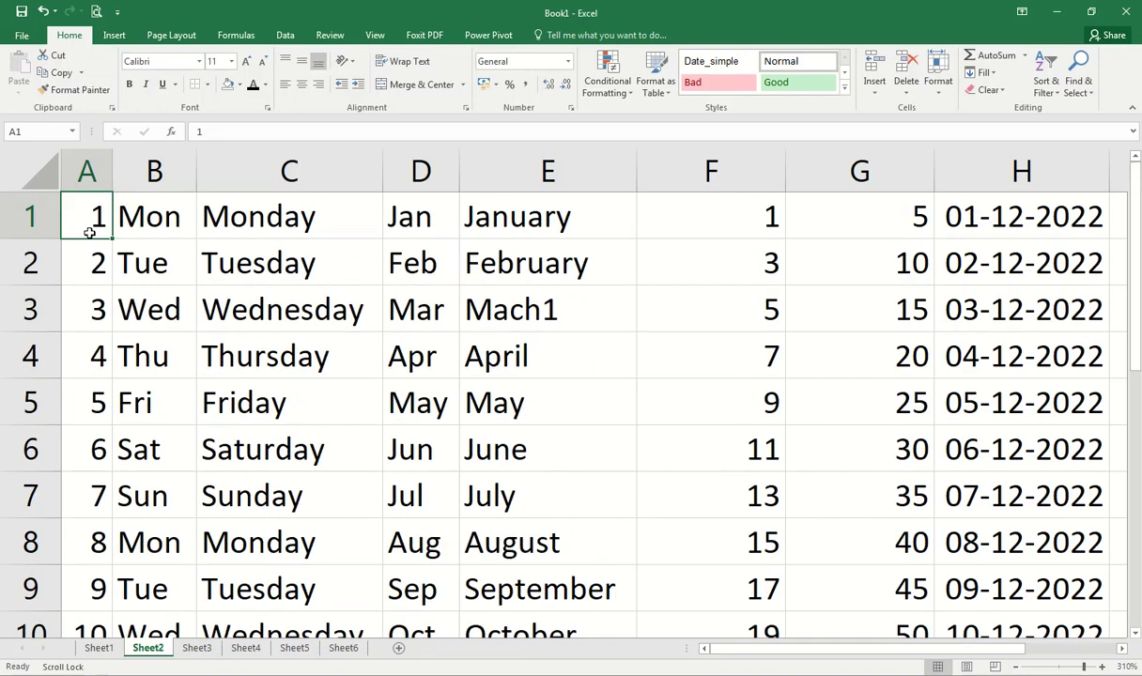
{"action": "key", "text": "Down"}
{"action": "key", "text": "Down"}
{"action": "key", "text": "Down"}
{"action": "key", "text": "Down"}
{"action": "key", "text": "Down"}
{"action": "key", "text": "Right"}
{"action": "key", "text": "Right"}
{"action": "key", "text": "Right"}
{"action": "key", "text": "Right"}
{"action": "key", "text": "Right"}
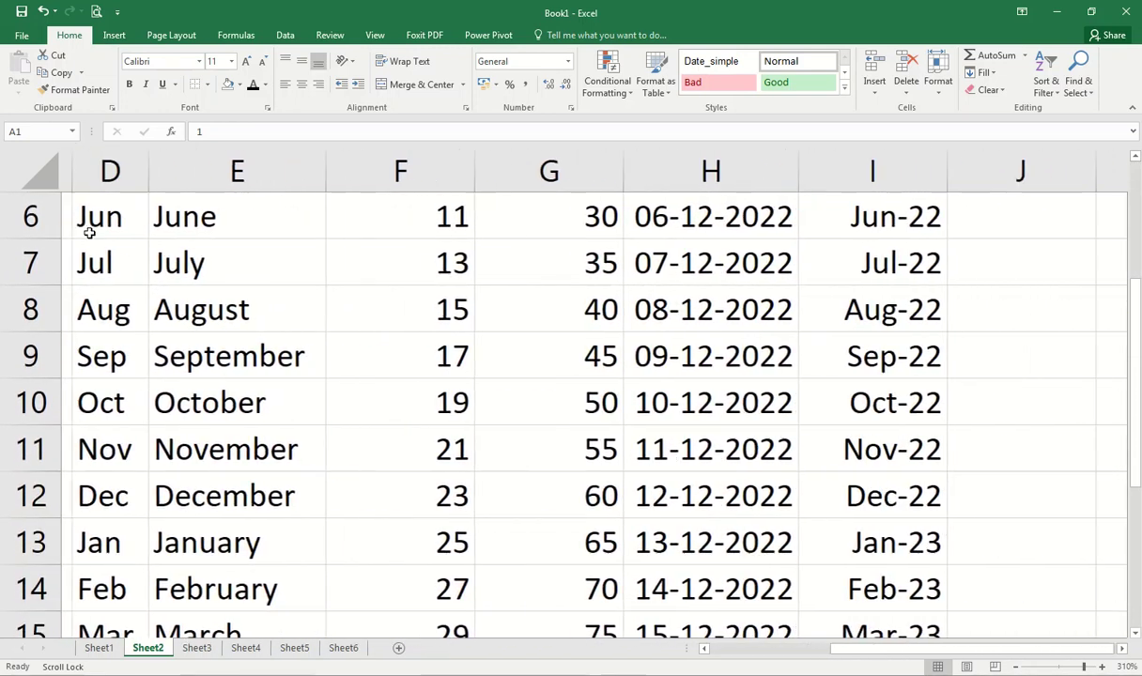
{"action": "key", "text": "Right"}
{"action": "key", "text": "Right"}
{"action": "key", "text": "Left"}
{"action": "key", "text": "Left"}
{"action": "key", "text": "Left"}
{"action": "key", "text": "Left"}
{"action": "key", "text": "Left"}
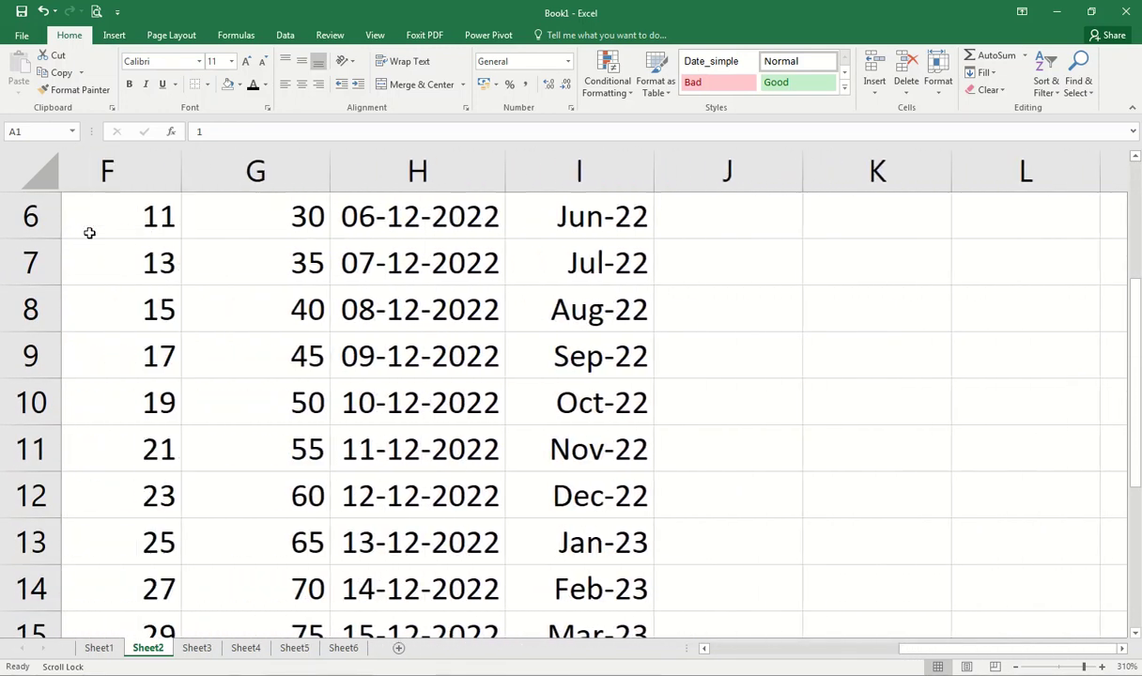
{"action": "left_click_drag", "start_coordinate": [924, 648], "coordinate": [790, 655]}
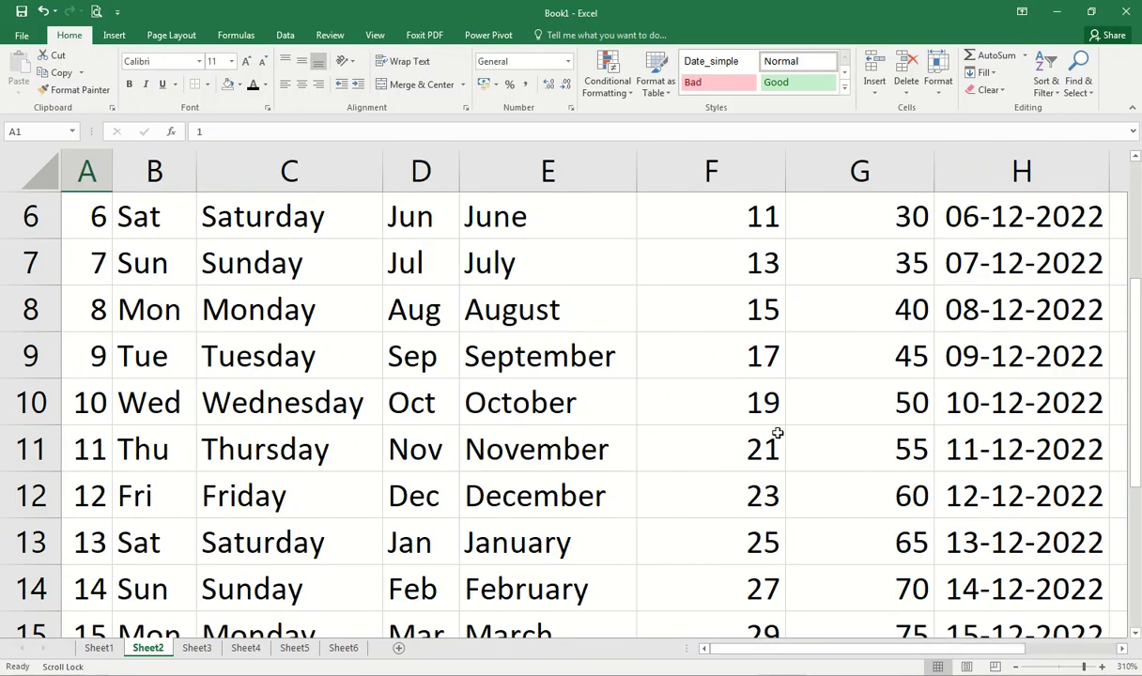
{"action": "key", "text": "Right"}
{"action": "key", "text": "Right"}
{"action": "key", "text": "Left"}
Step: With Scroll Lock off, move the active cell along row 1 to M1, then jump back to A1
{"action": "key", "text": "Right"}
{"action": "key", "text": "Right"}
{"action": "key", "text": "Right"}
{"action": "key", "text": "Right"}
{"action": "key", "text": "Right"}
{"action": "key", "text": "Right"}
{"action": "key", "text": "Right"}
{"action": "key", "text": "Right"}
{"action": "key", "text": "Right"}
{"action": "key", "text": "Right"}
{"action": "key", "text": "Right"}
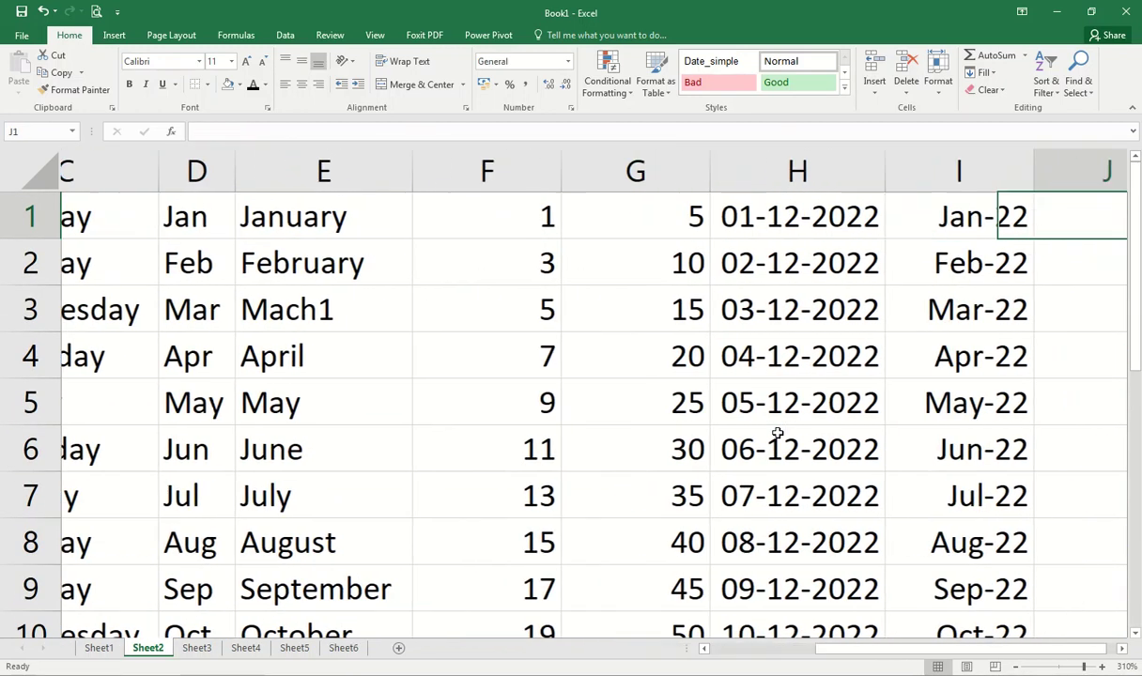
{"action": "key", "text": "Right"}
{"action": "key", "text": "ctrl+Home"}
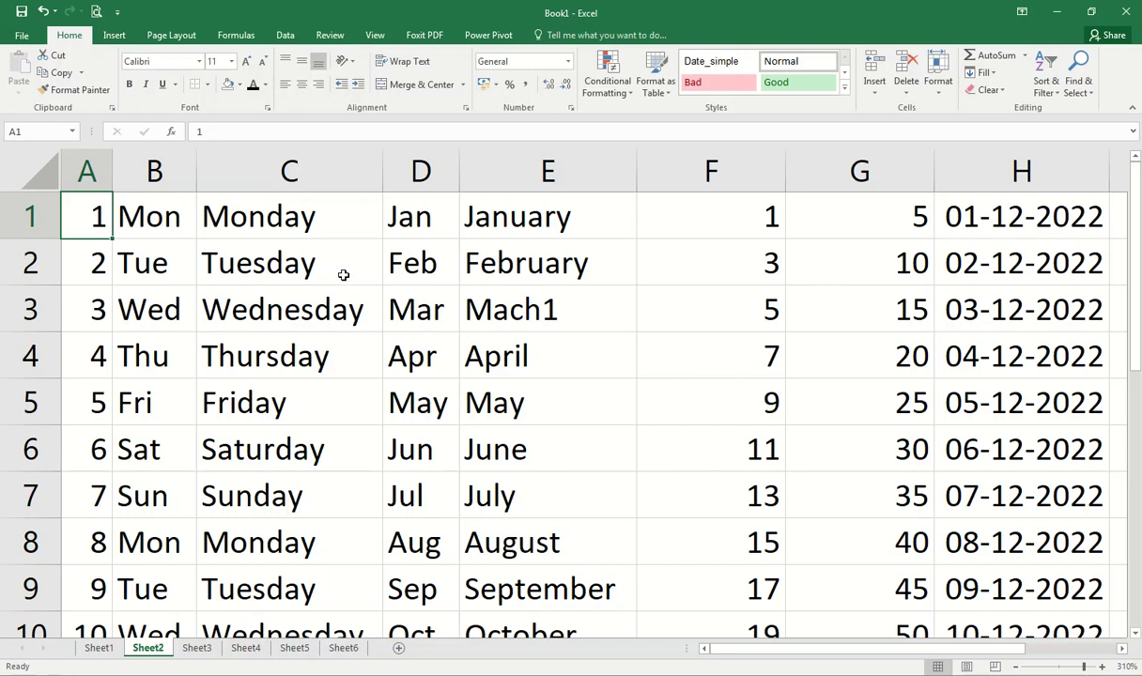
Step: Set the number in cell A1 to the AC font
{"action": "scroll", "coordinate": [320, 267], "scroll_direction": "down", "scroll_amount": 3, "text": "ctrl"}
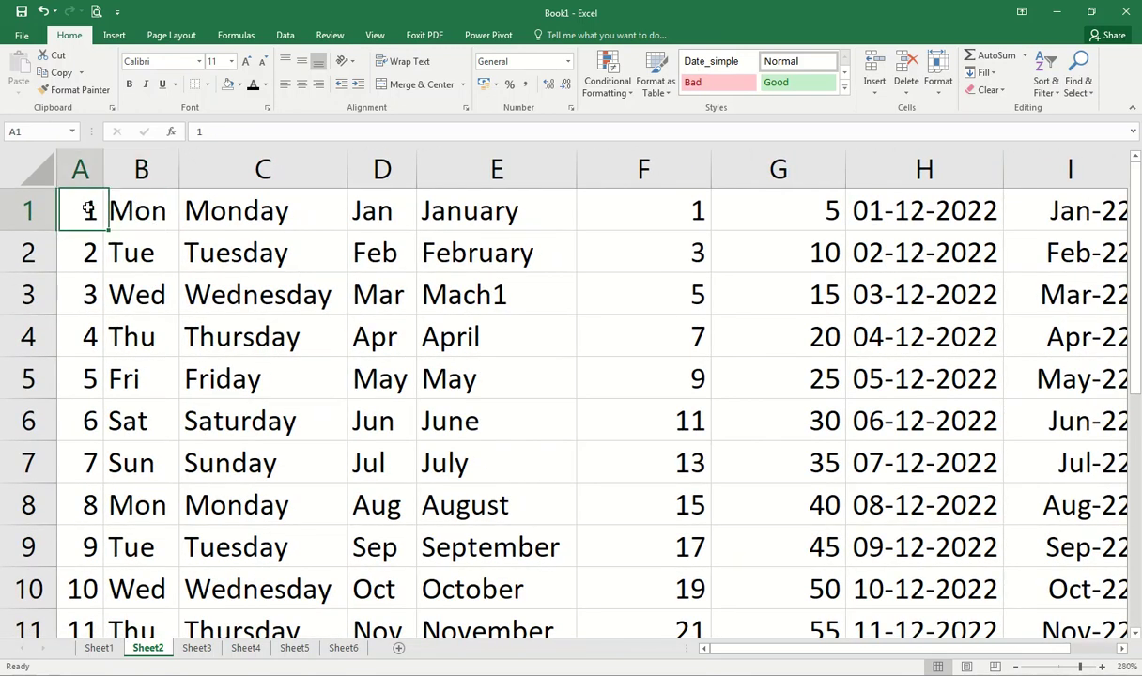
{"action": "left_click", "coordinate": [199, 61]}
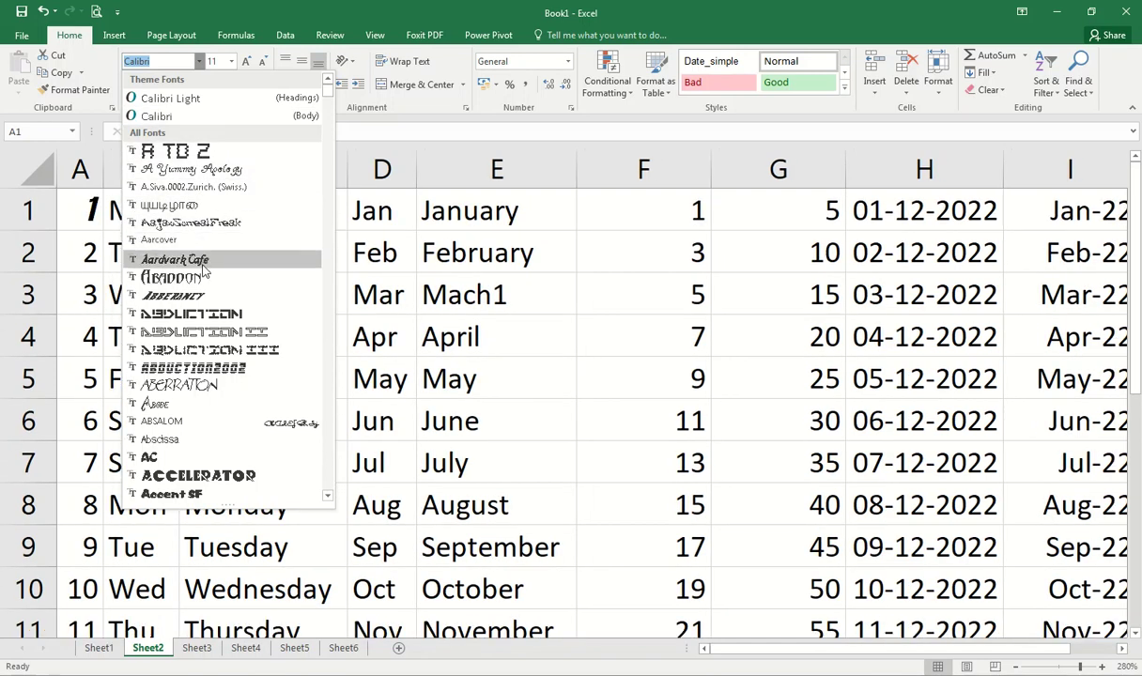
{"action": "left_click", "coordinate": [192, 467]}
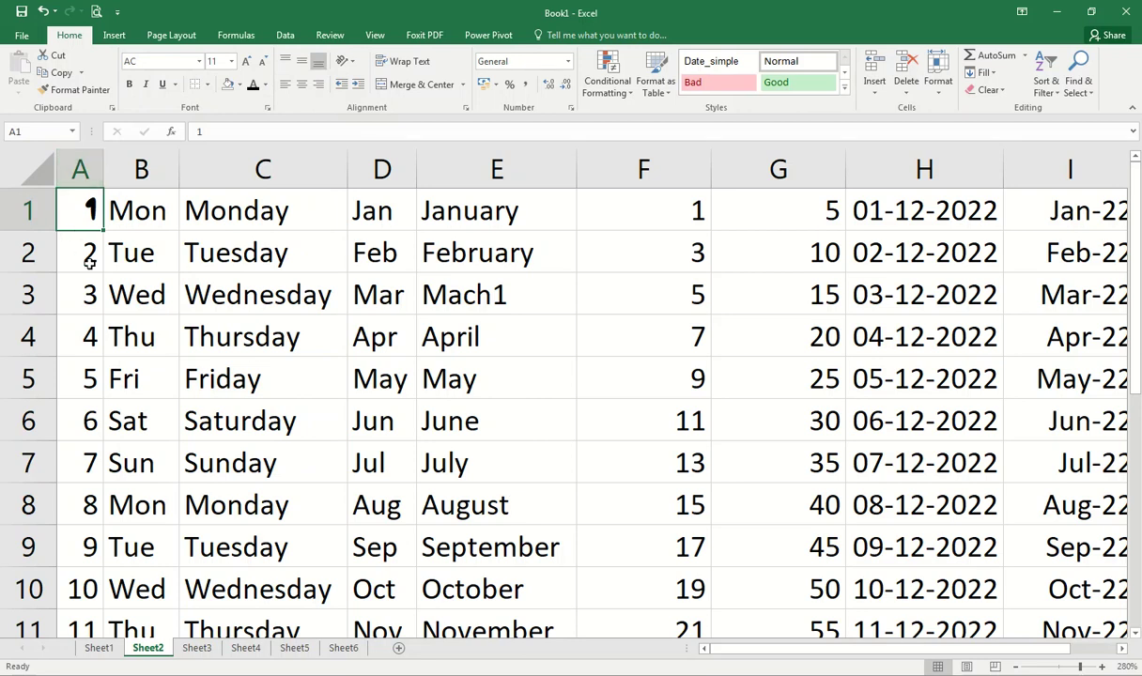
Step: Apply the Aardvark Cafe font to the numbers in A2:A6, leaving underline unchanged
{"action": "left_click", "coordinate": [86, 251]}
{"action": "left_click_drag", "start_coordinate": [92, 248], "coordinate": [85, 412]}
{"action": "left_click", "coordinate": [188, 61]}
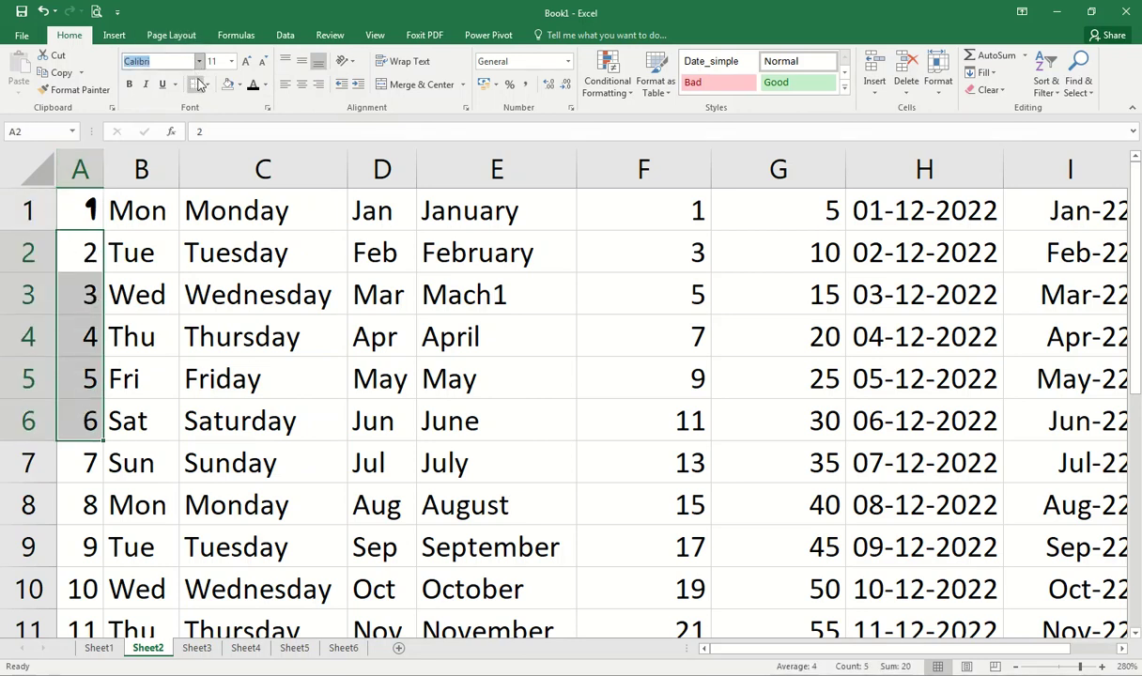
{"action": "left_click", "coordinate": [199, 64]}
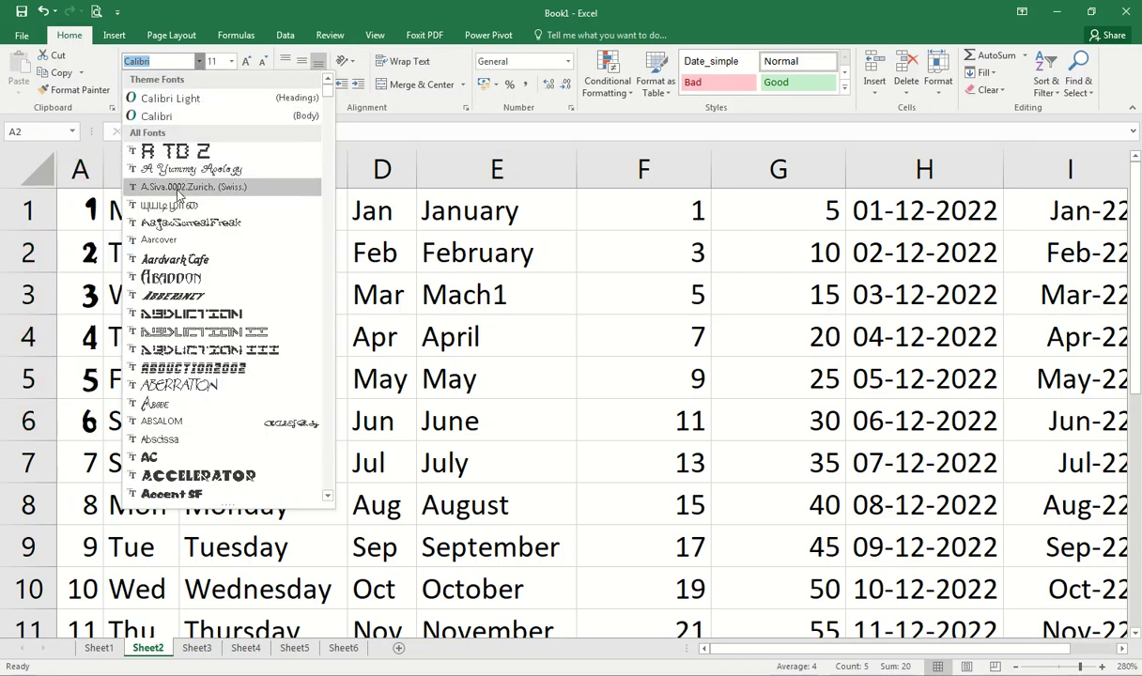
{"action": "left_click", "coordinate": [191, 259]}
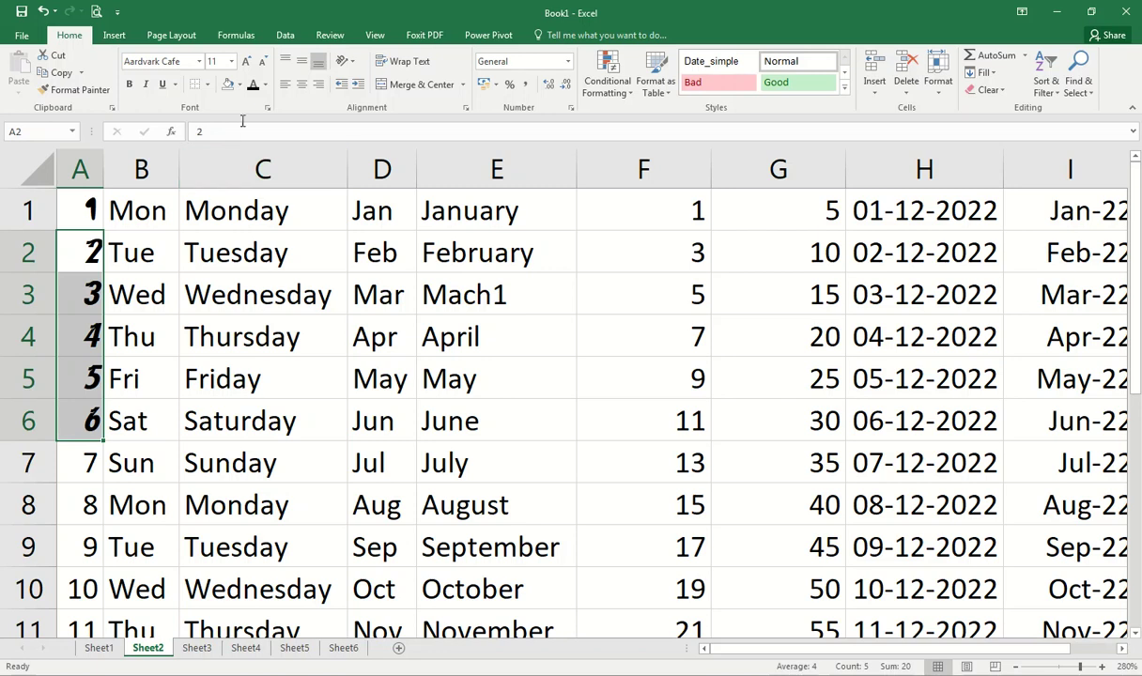
{"action": "left_click", "coordinate": [176, 85]}
{"action": "left_click", "coordinate": [176, 84]}
{"action": "left_click", "coordinate": [176, 84]}
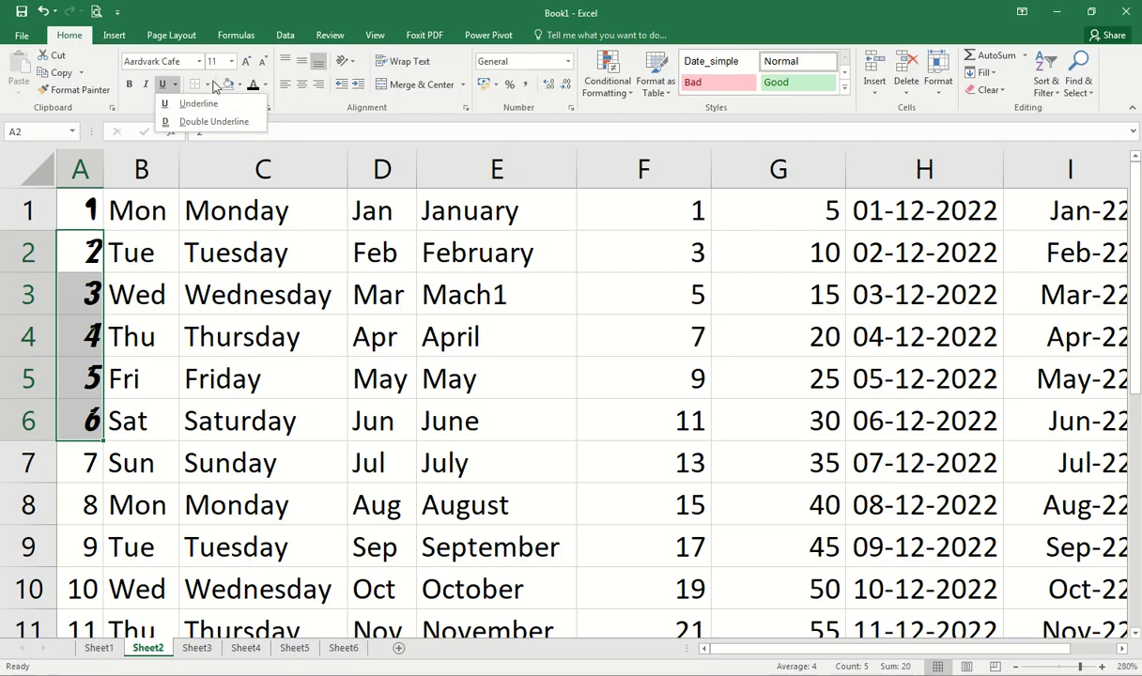
Step: Try enlarging and shrinking A1's font size, leaving it at its original size
{"action": "left_click", "coordinate": [255, 9]}
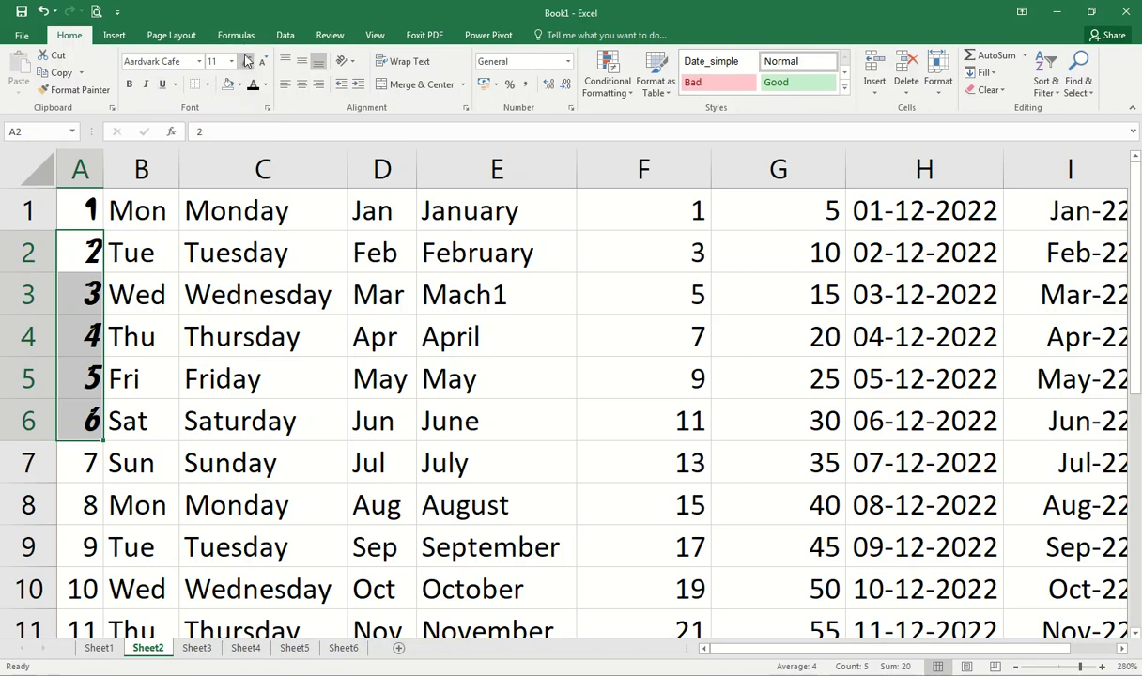
{"action": "left_click", "coordinate": [93, 213]}
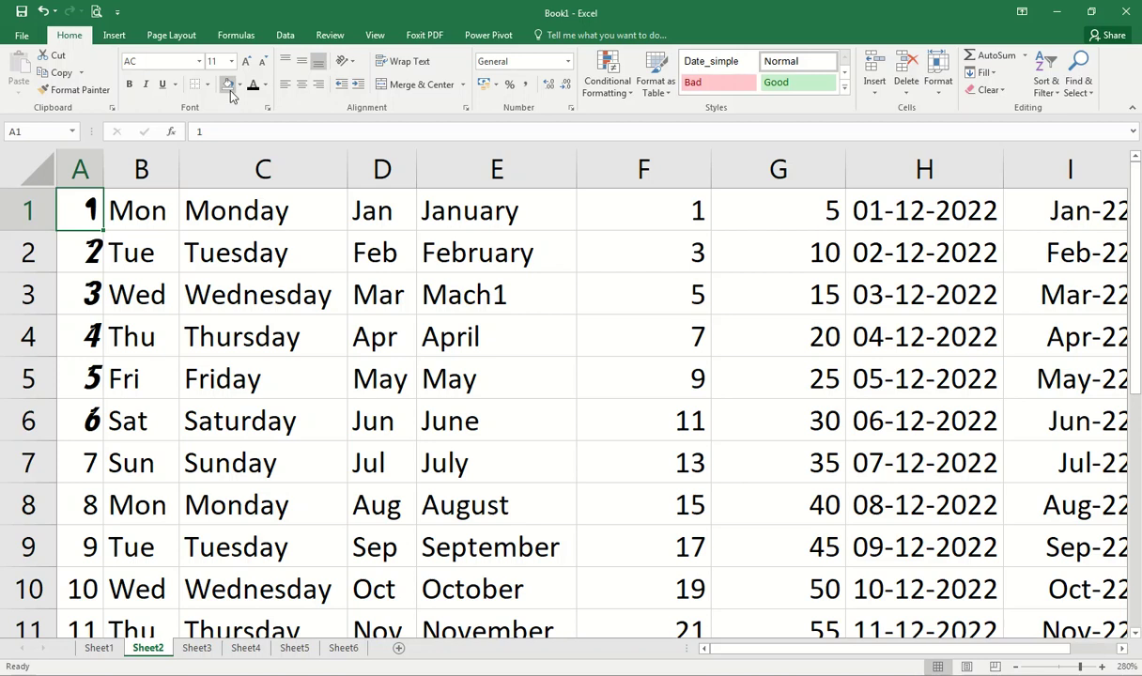
{"action": "key", "text": "ctrl+shift+o"}
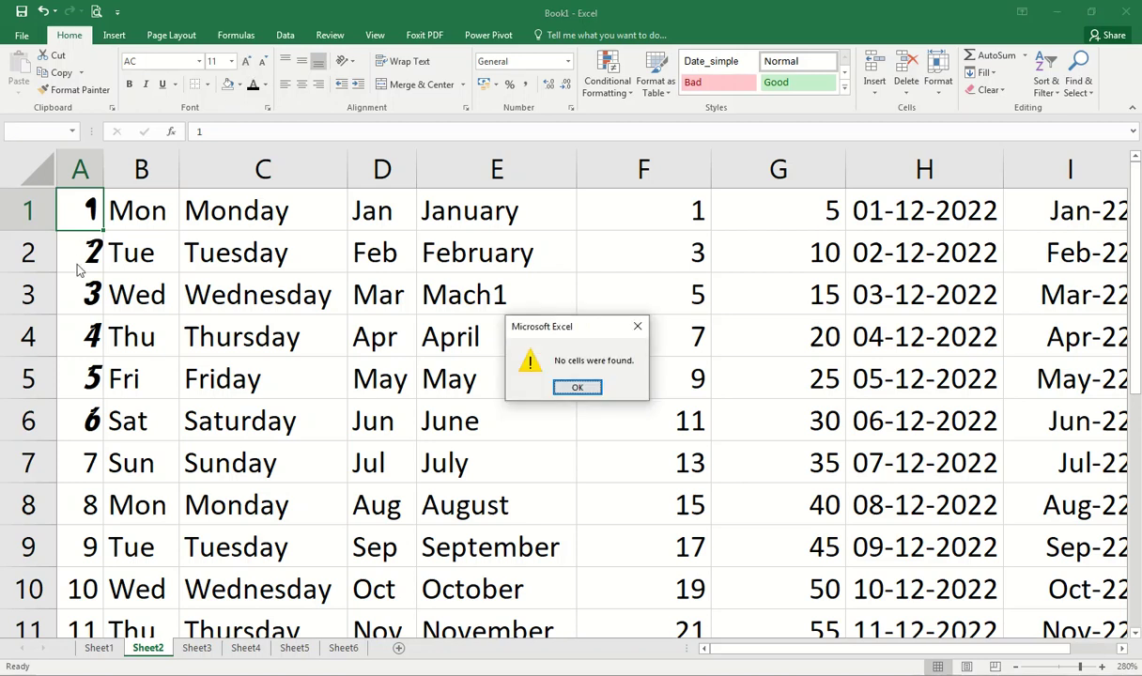
{"action": "key", "text": "Return"}
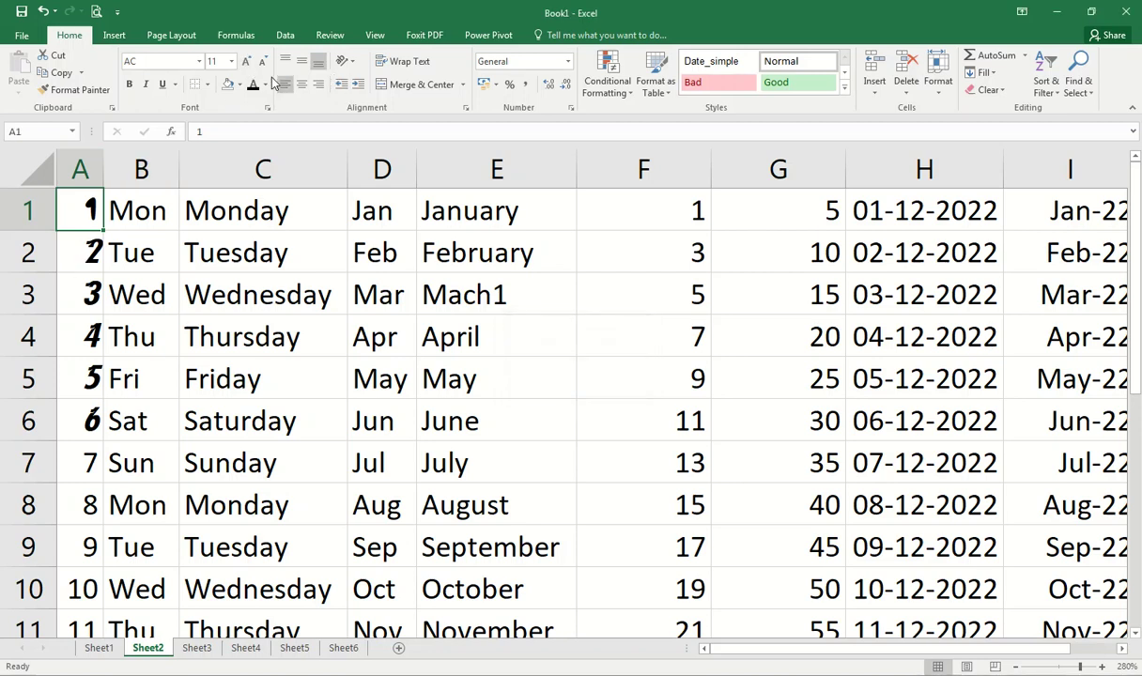
{"action": "left_click", "coordinate": [248, 63]}
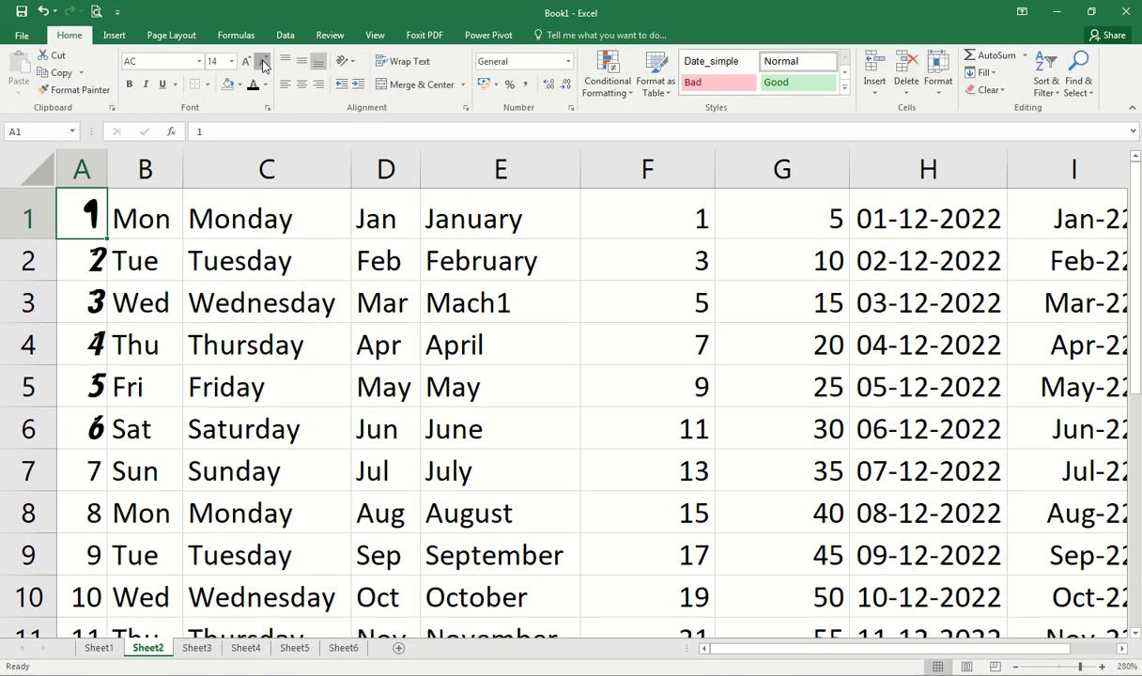
{"action": "left_click", "coordinate": [264, 63]}
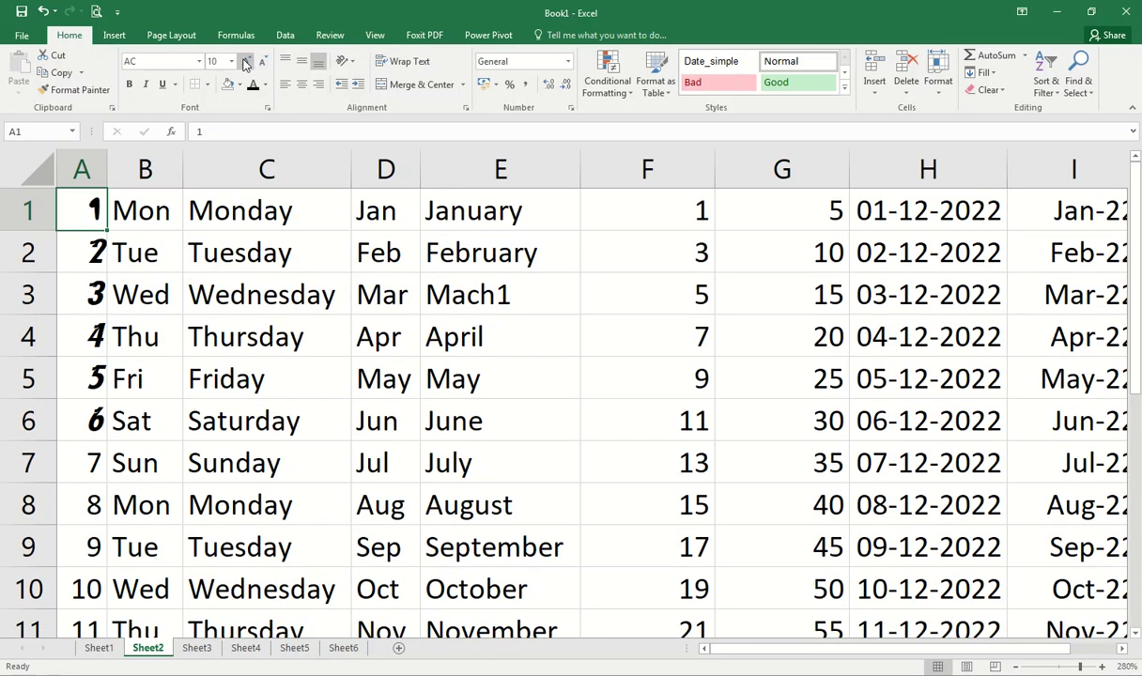
{"action": "left_click", "coordinate": [232, 61]}
{"action": "left_click", "coordinate": [232, 61]}
Step: Make Mon in B1 bold with a blue font colour
{"action": "left_click", "coordinate": [240, 328]}
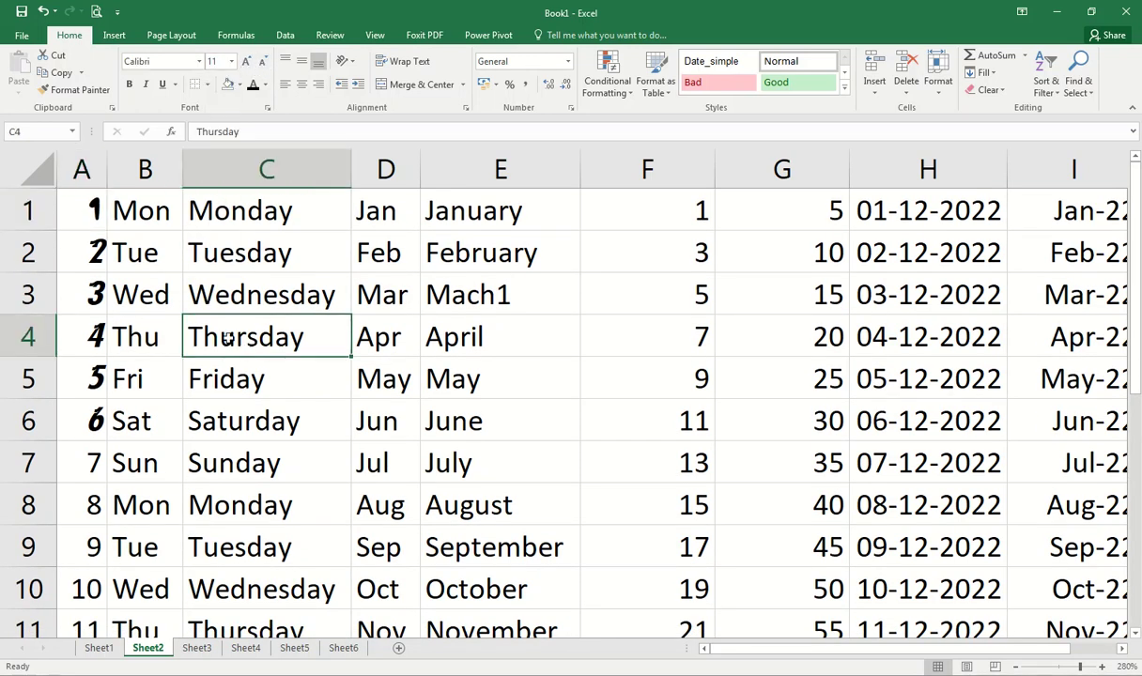
{"action": "left_click", "coordinate": [148, 215]}
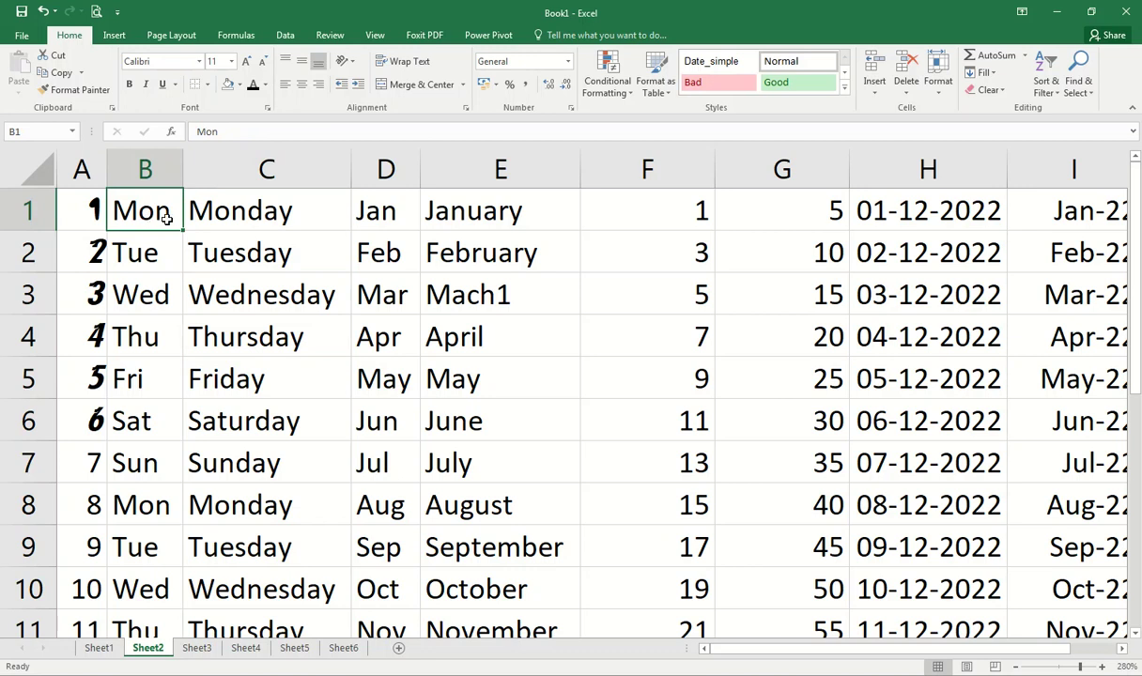
{"action": "left_click", "coordinate": [128, 84]}
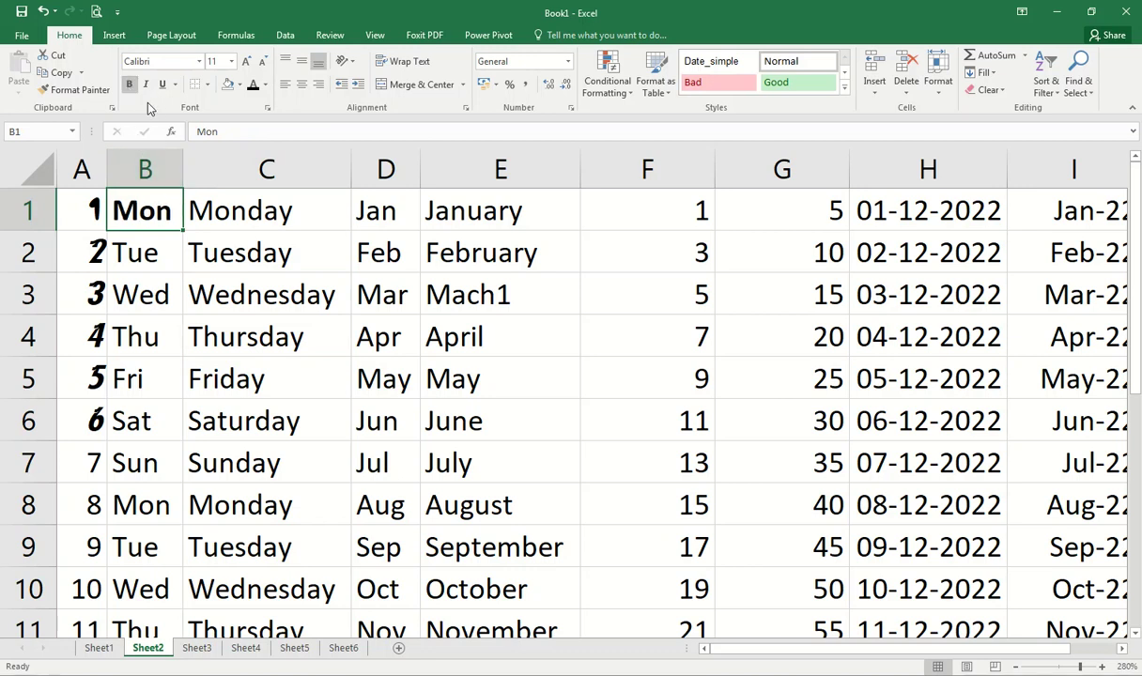
{"action": "left_click", "coordinate": [267, 85]}
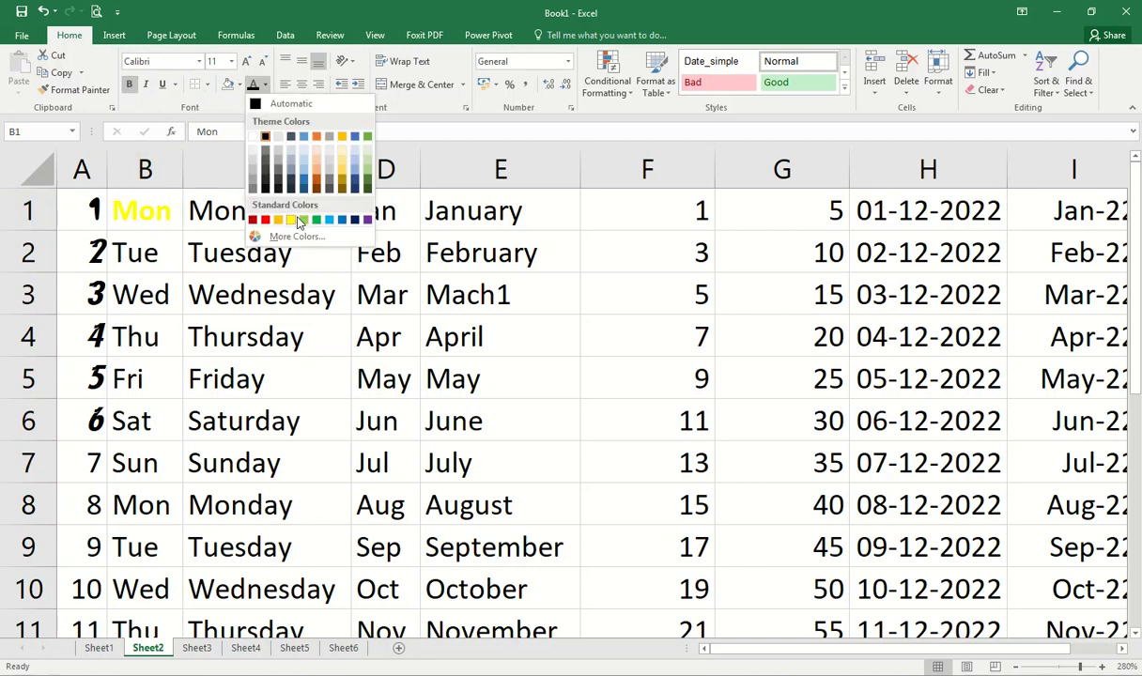
{"action": "left_click", "coordinate": [316, 221]}
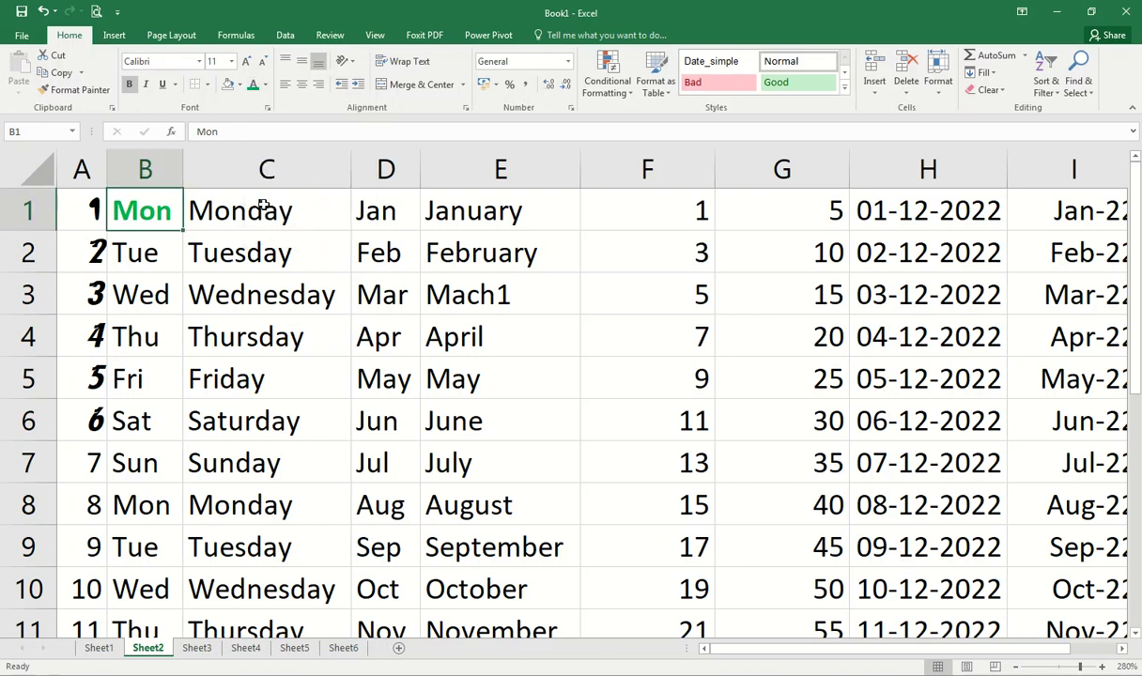
{"action": "left_click", "coordinate": [265, 86]}
{"action": "left_click", "coordinate": [334, 223]}
{"action": "left_click", "coordinate": [270, 288]}
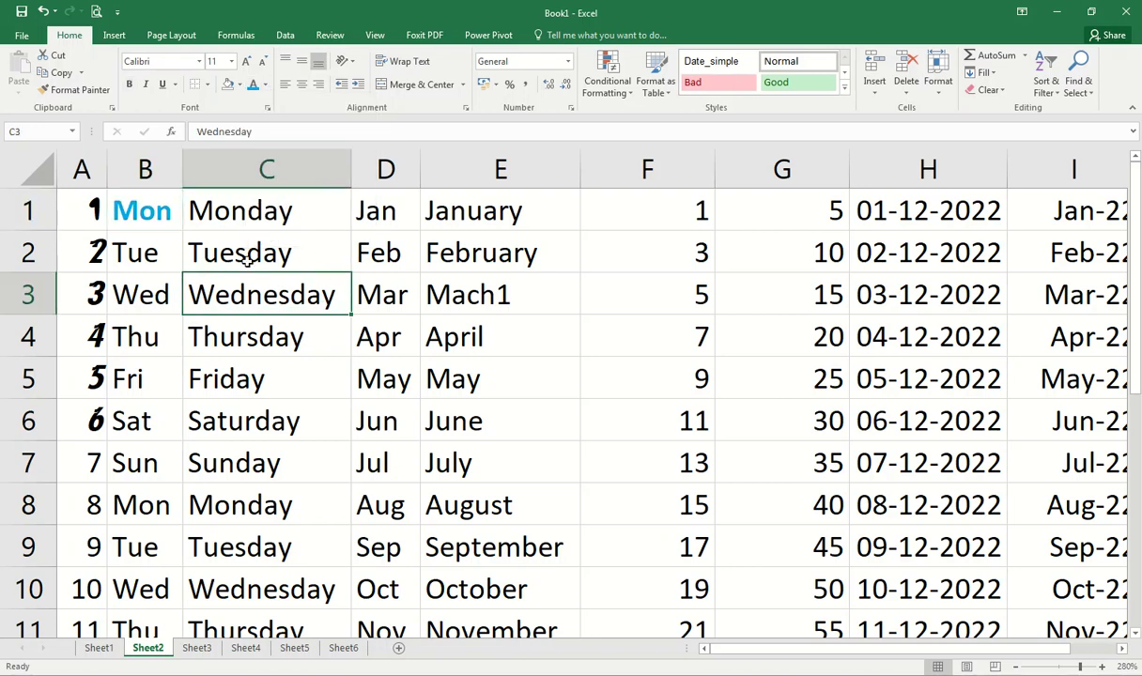
{"action": "left_click_drag", "start_coordinate": [64, 211], "coordinate": [826, 214]}
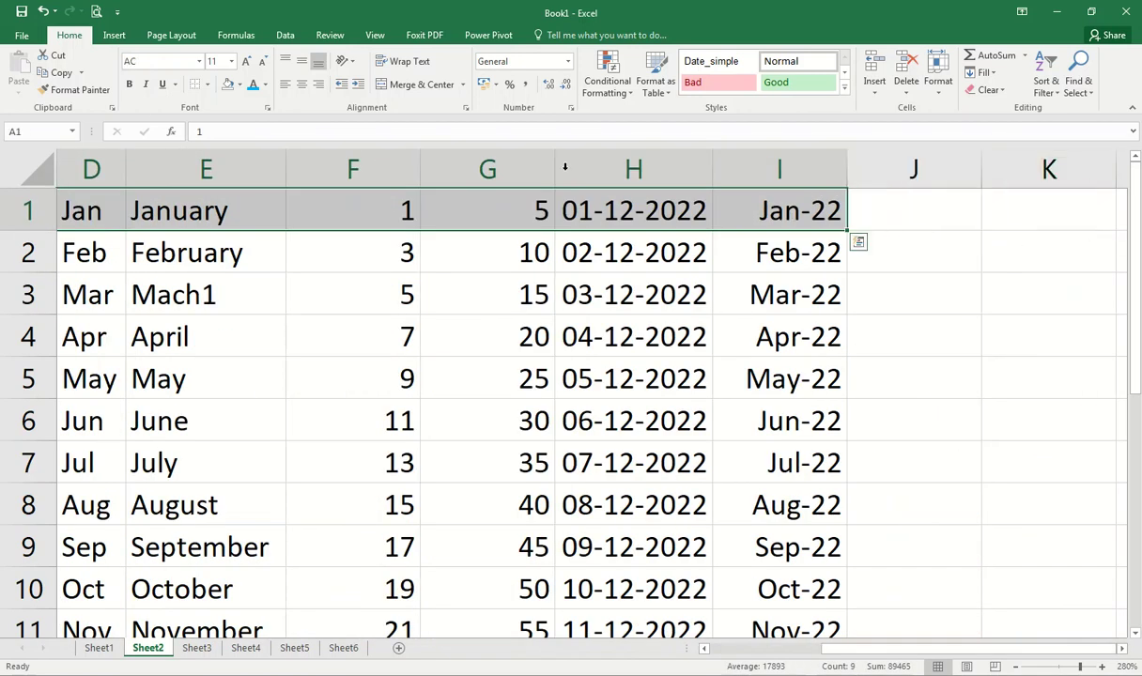
Step: Make the header row A1:I1 bold italic Calibri with no underline
{"action": "left_click", "coordinate": [130, 84]}
{"action": "left_click", "coordinate": [146, 85]}
{"action": "left_click", "coordinate": [161, 84]}
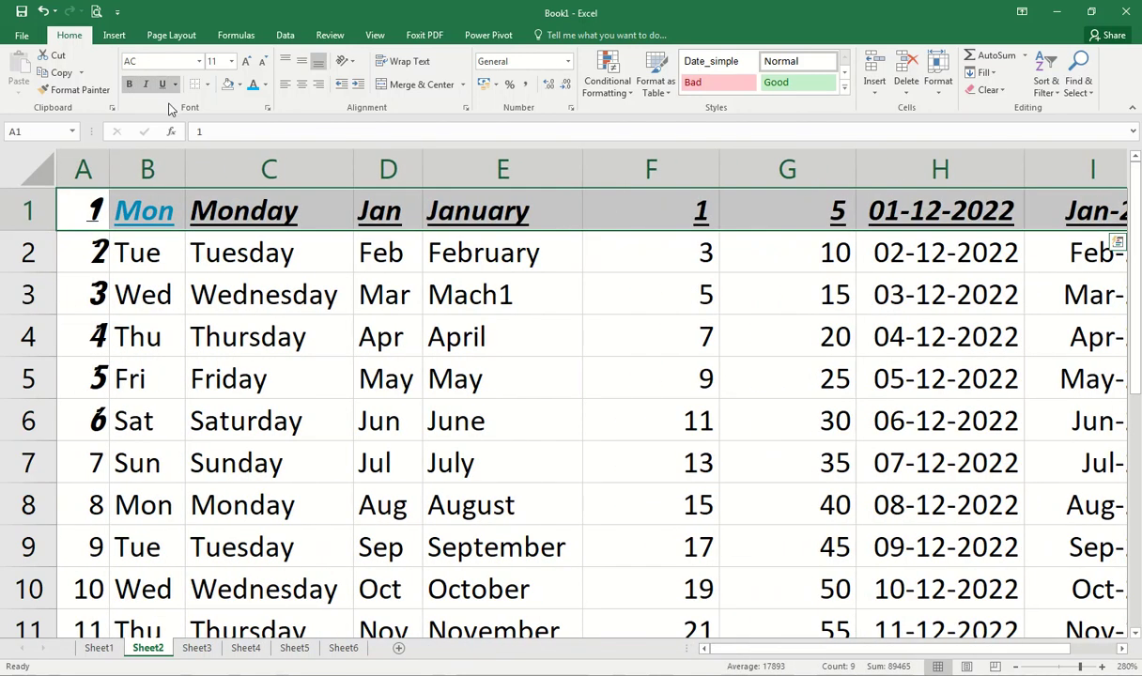
{"action": "left_click", "coordinate": [199, 61]}
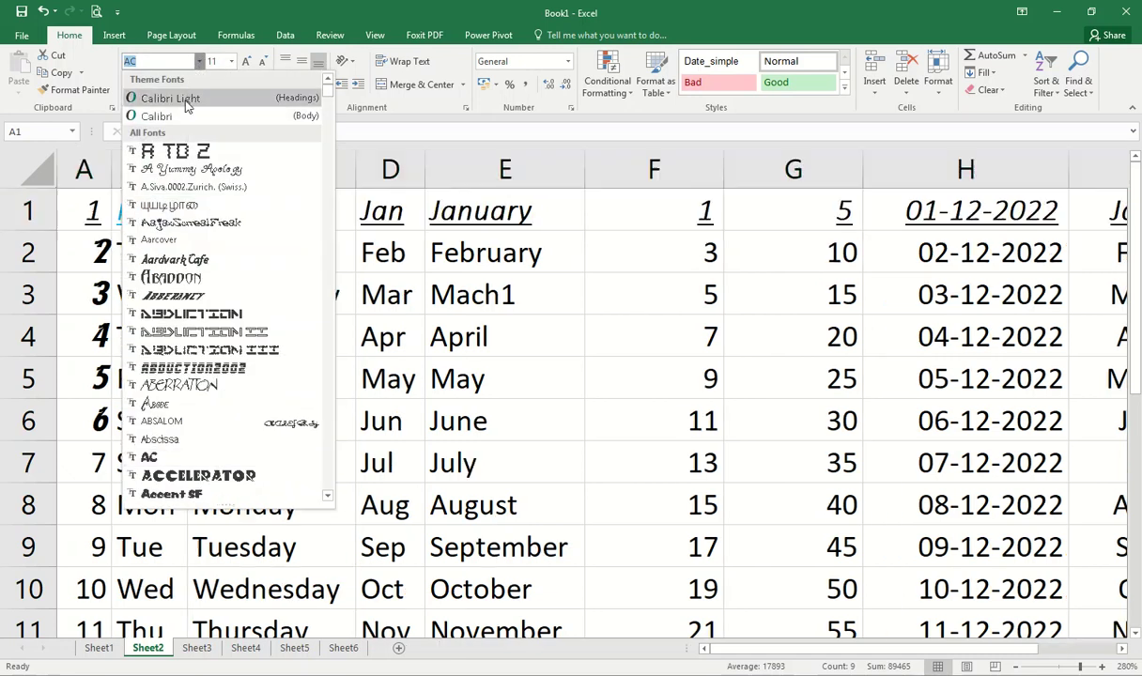
{"action": "left_click", "coordinate": [183, 117]}
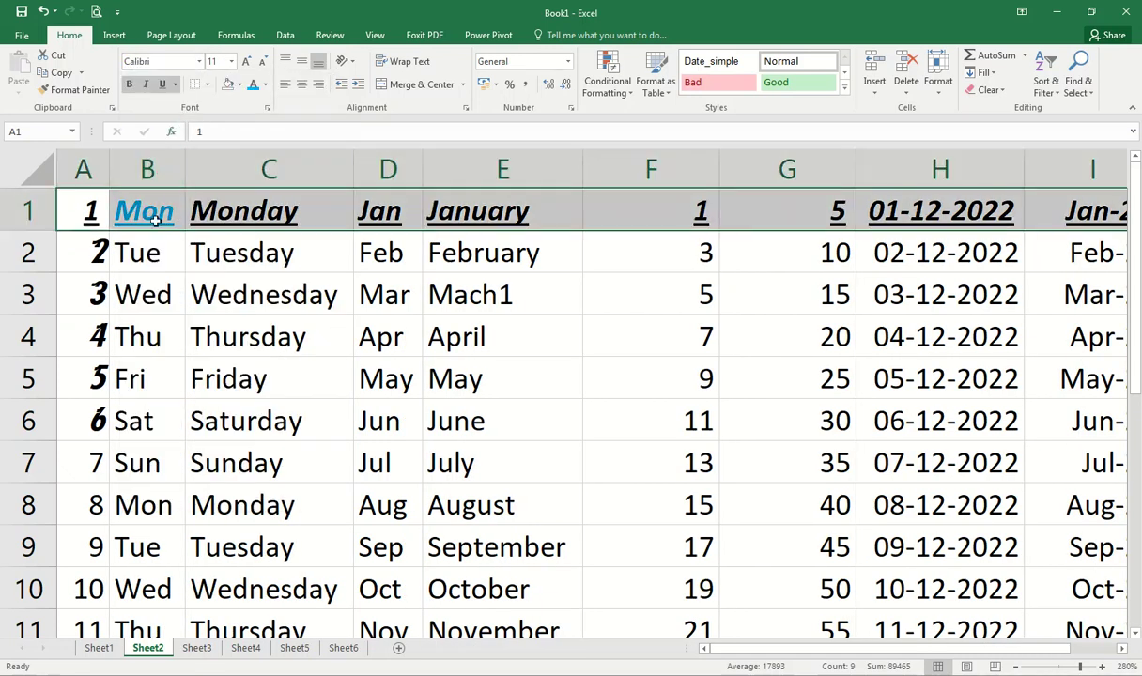
{"action": "left_click", "coordinate": [164, 84]}
Step: Give the header row a custom blue-violet font colour from More Colors
{"action": "left_click", "coordinate": [265, 84]}
{"action": "left_click", "coordinate": [297, 236]}
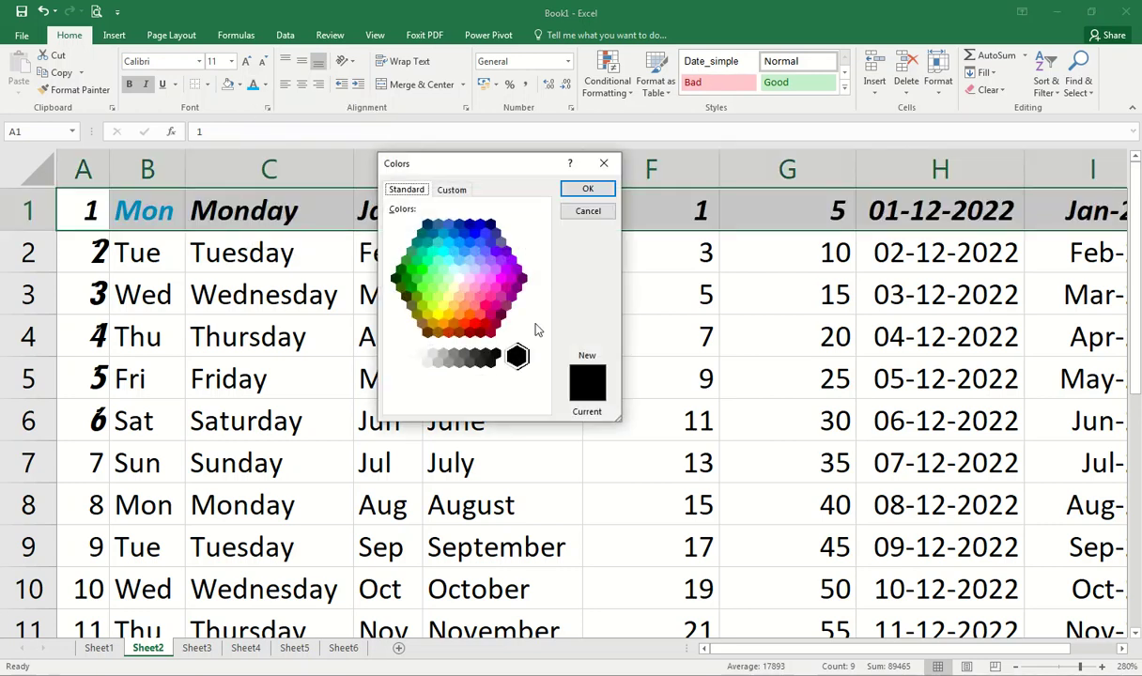
{"action": "left_click", "coordinate": [484, 251]}
{"action": "left_click", "coordinate": [587, 189]}
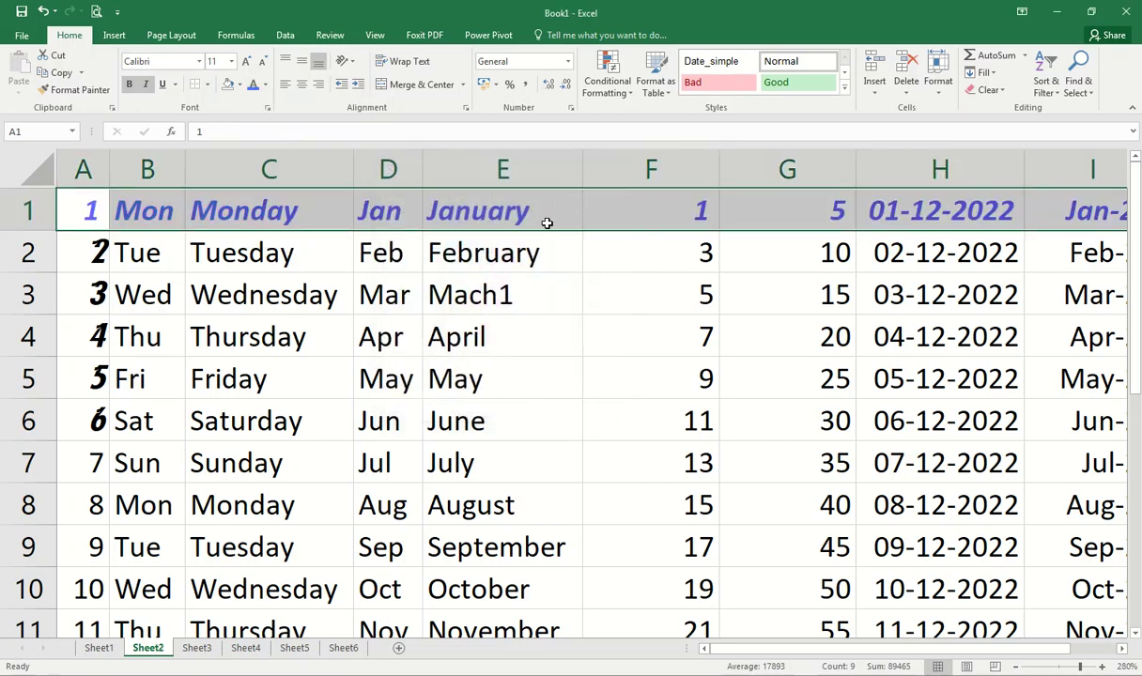
{"action": "left_click", "coordinate": [386, 349]}
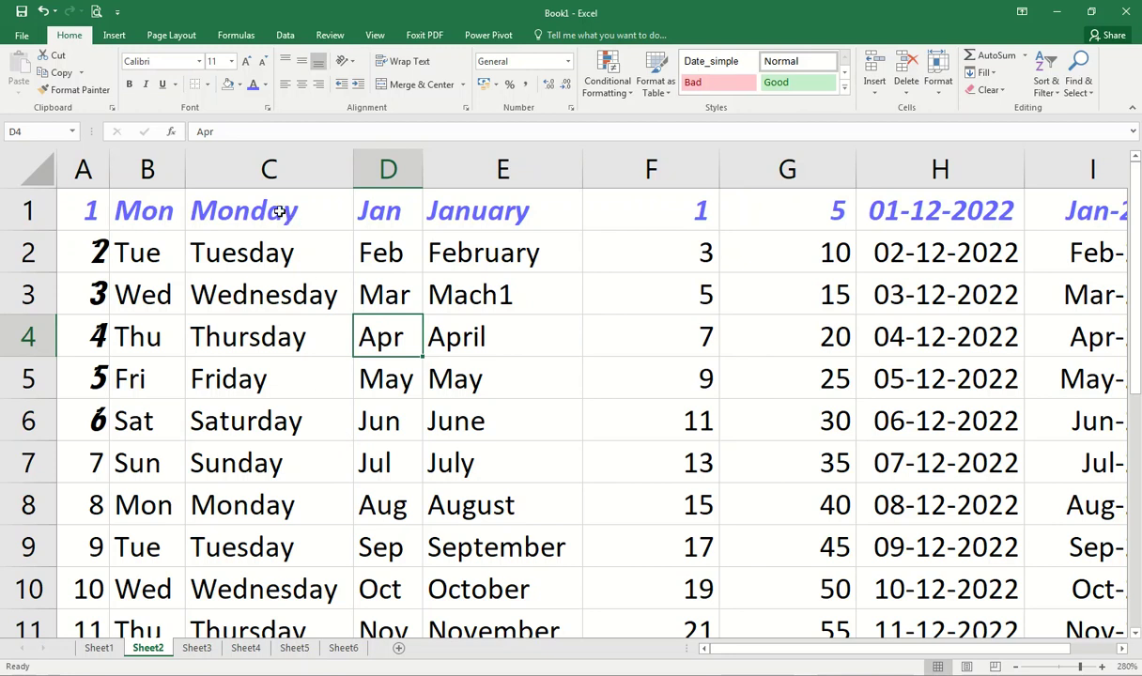
Step: Add a top border across the header row A1:I1
{"action": "left_click", "coordinate": [206, 85]}
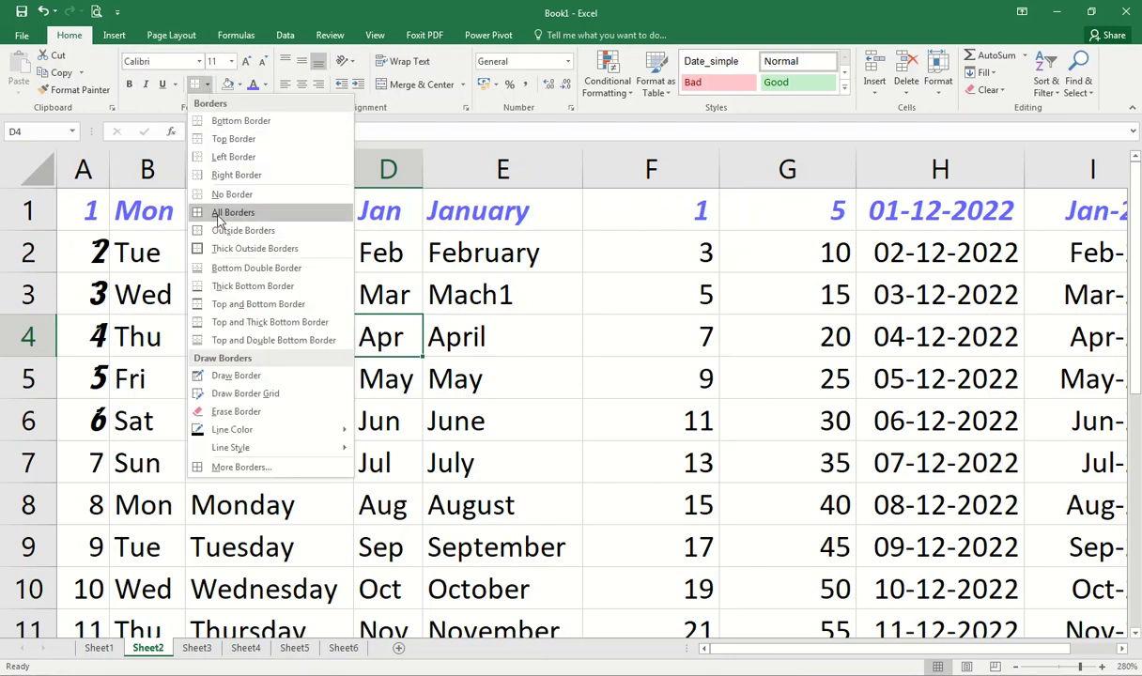
{"action": "left_click", "coordinate": [241, 121]}
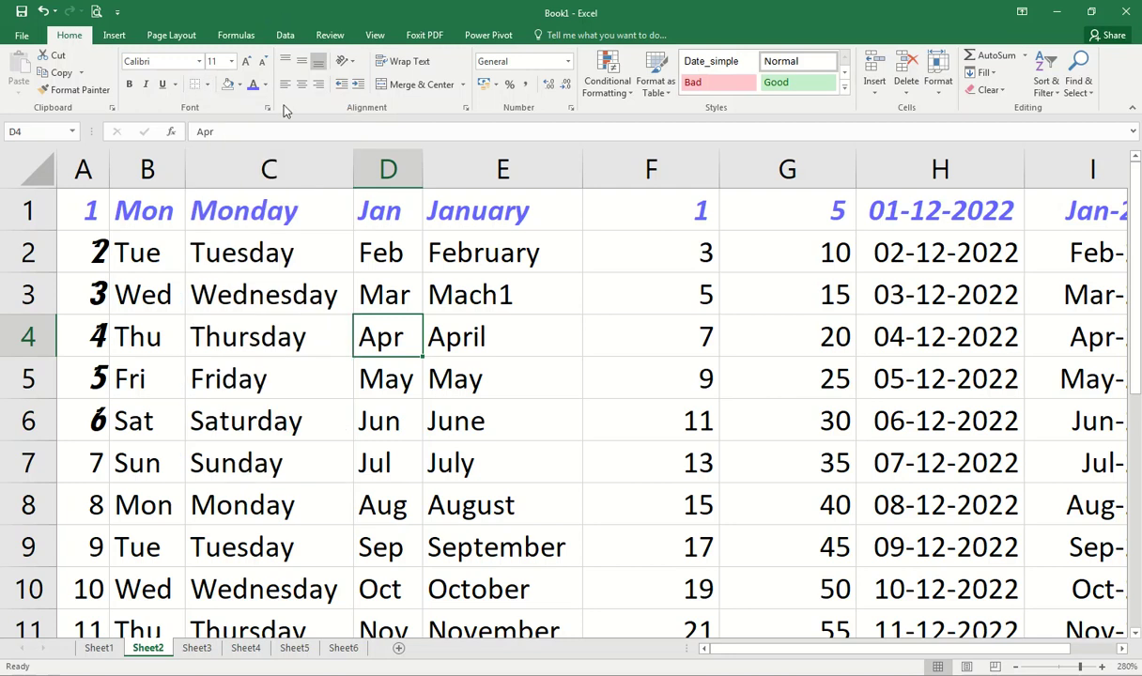
{"action": "left_click", "coordinate": [207, 84]}
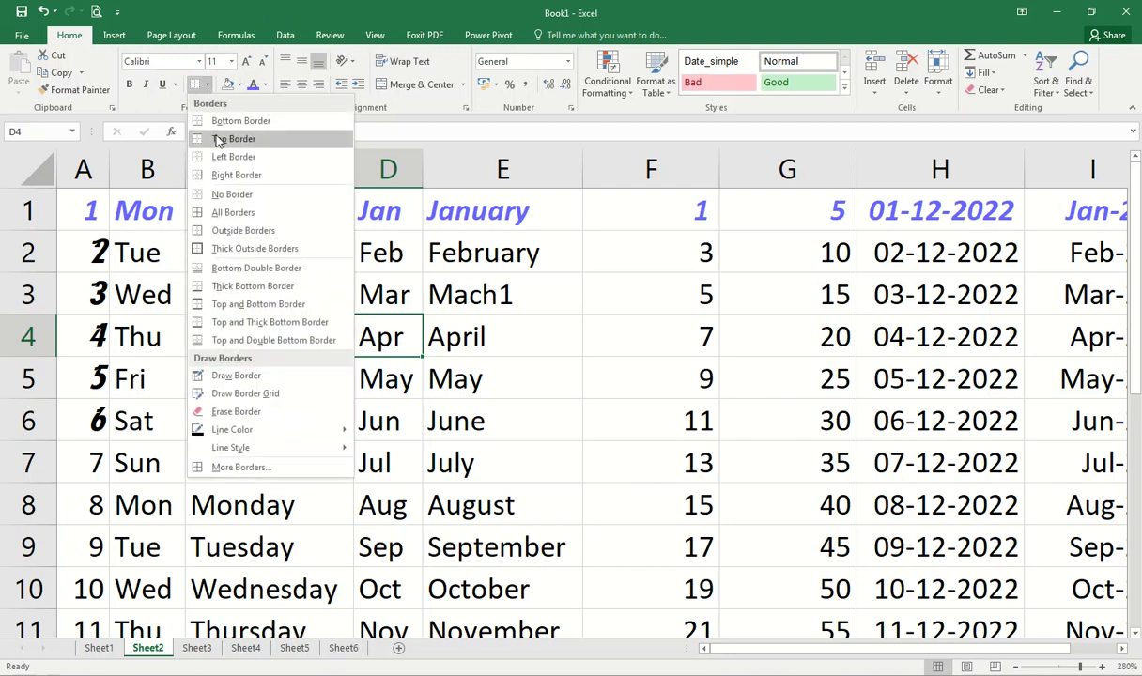
{"action": "left_click", "coordinate": [659, 357]}
{"action": "left_click_drag", "start_coordinate": [92, 207], "coordinate": [1095, 205]}
{"action": "scroll", "coordinate": [393, 292], "scroll_direction": "down", "scroll_amount": 2}
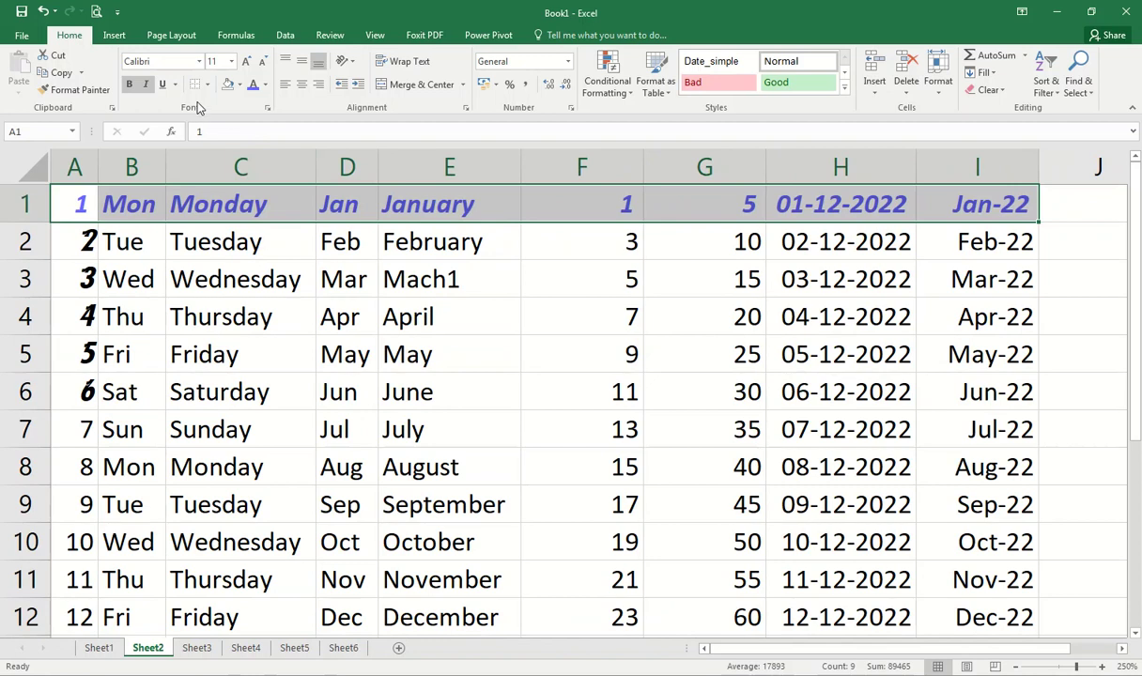
{"action": "left_click", "coordinate": [207, 84]}
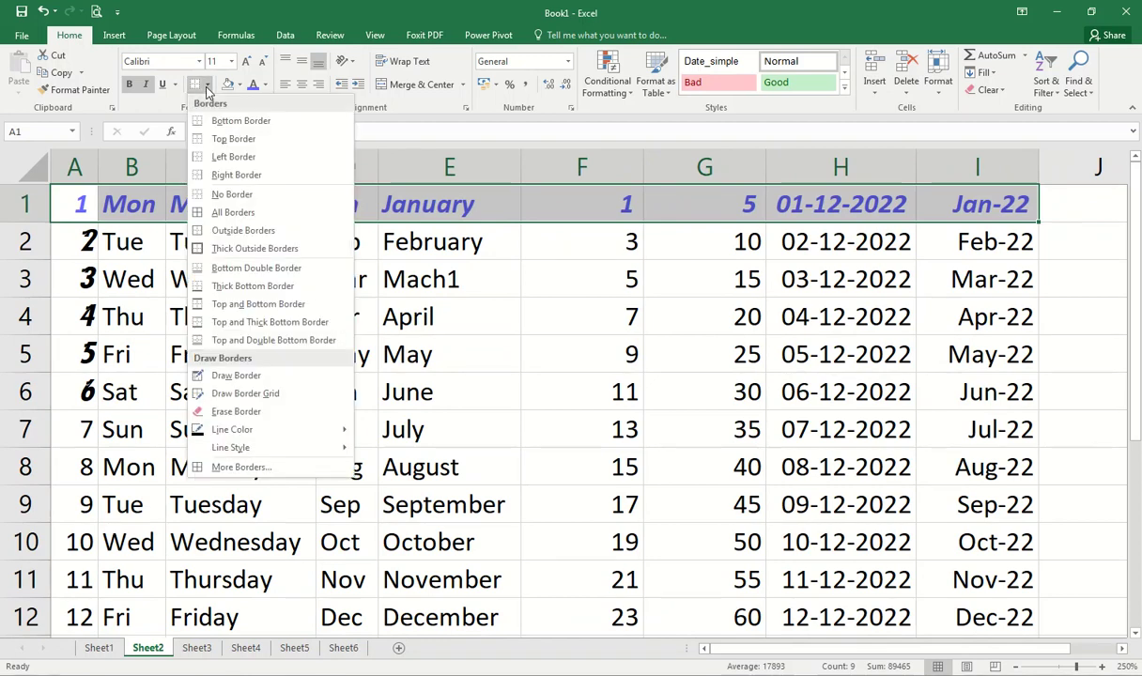
{"action": "left_click", "coordinate": [216, 139]}
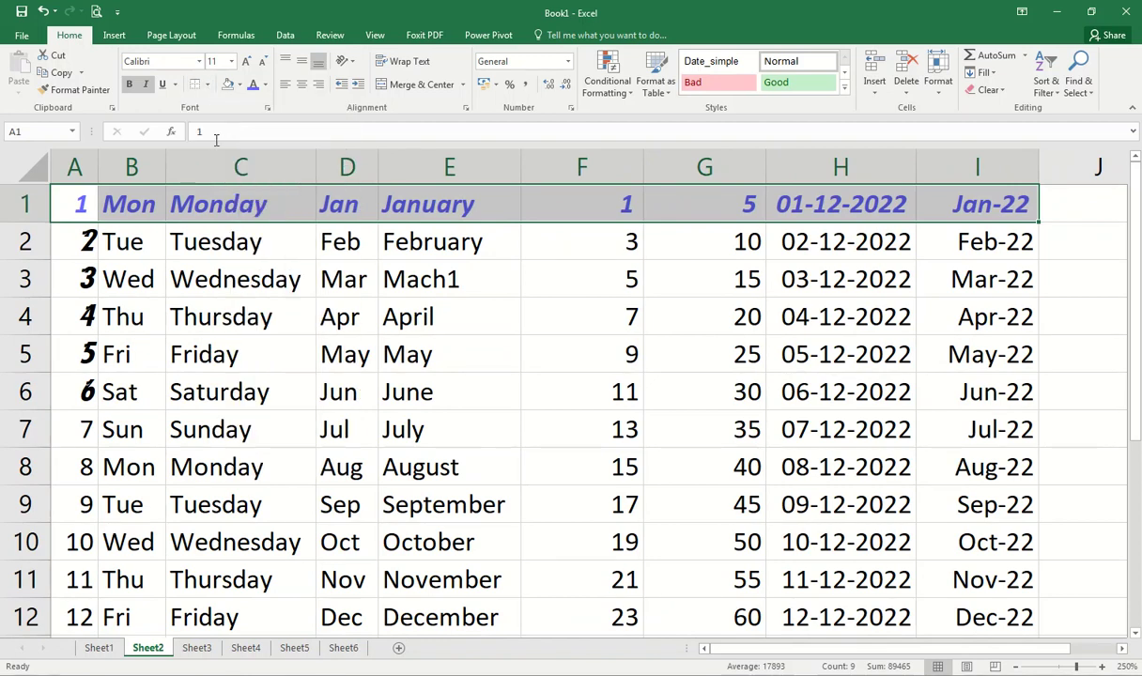
{"action": "left_click", "coordinate": [199, 280]}
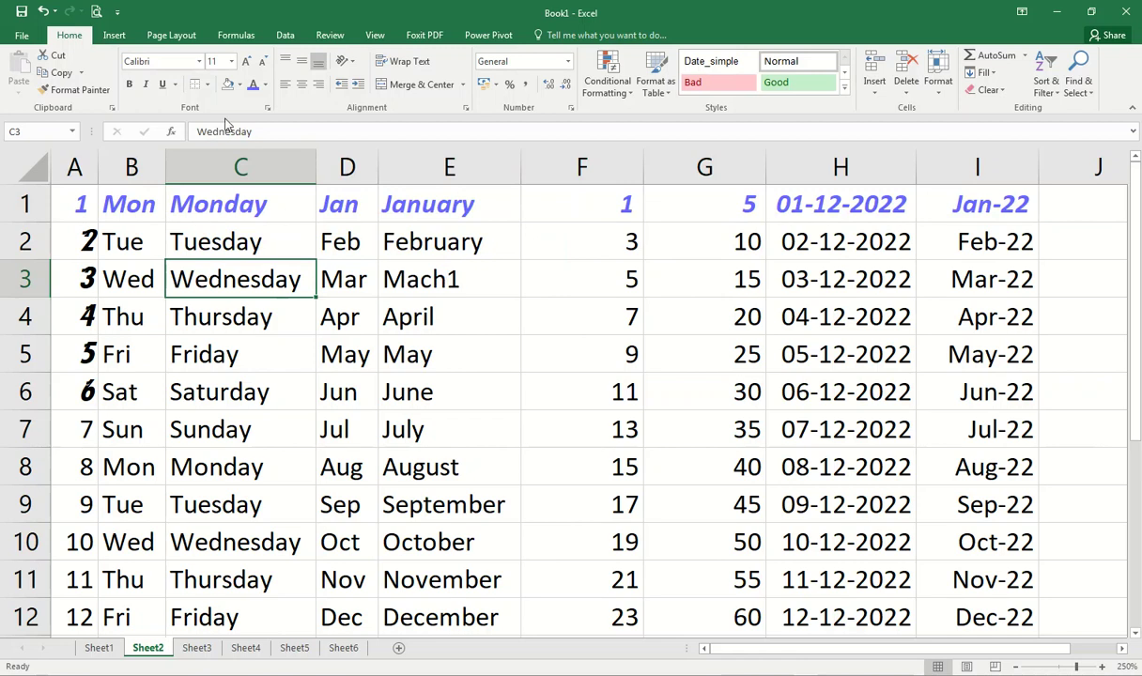
Step: Check the table in print preview at actual size, then return to the grid
{"action": "left_click", "coordinate": [95, 14]}
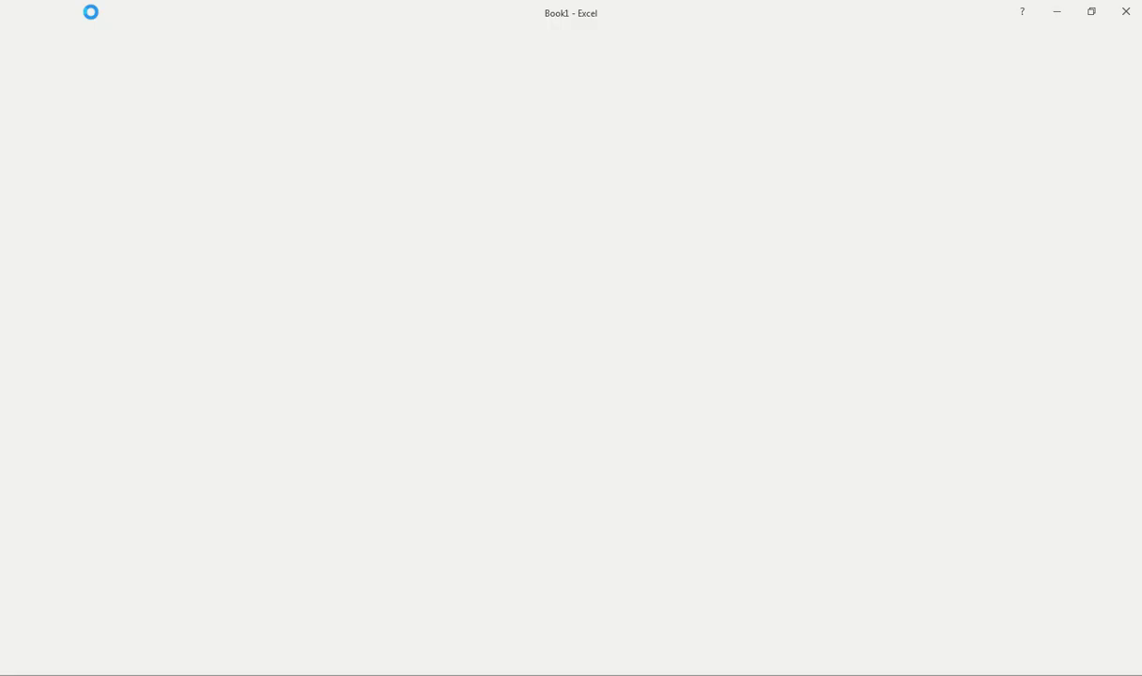
{"action": "left_click", "coordinate": [770, 134]}
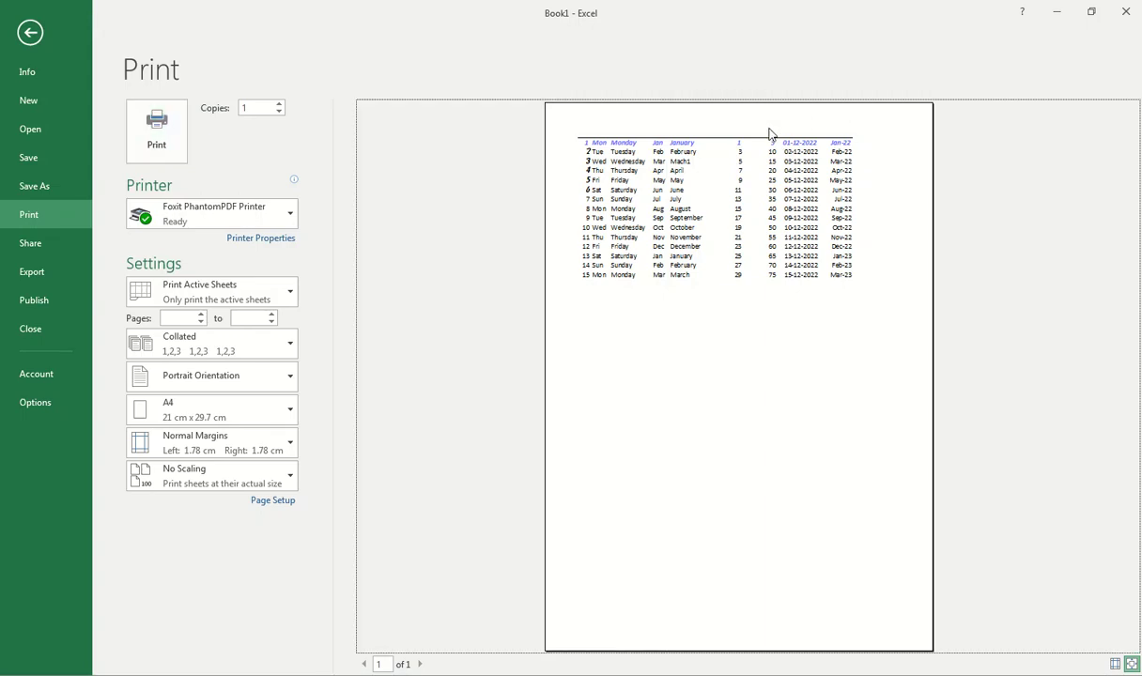
{"action": "left_click", "coordinate": [768, 141]}
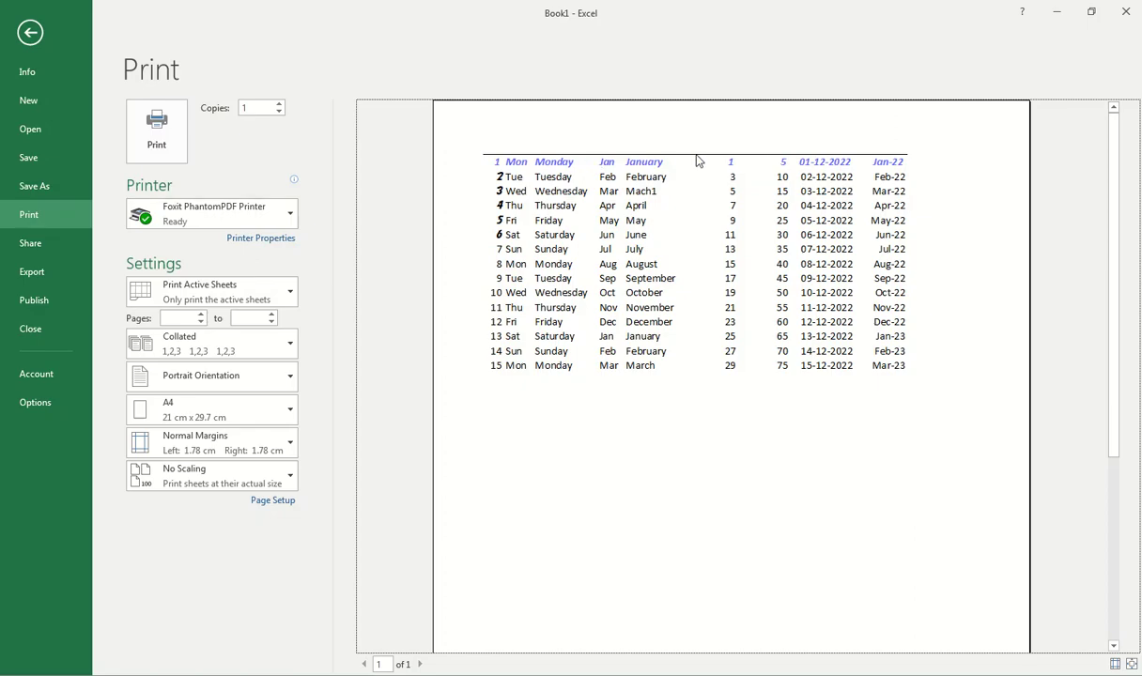
{"action": "key", "text": "Escape"}
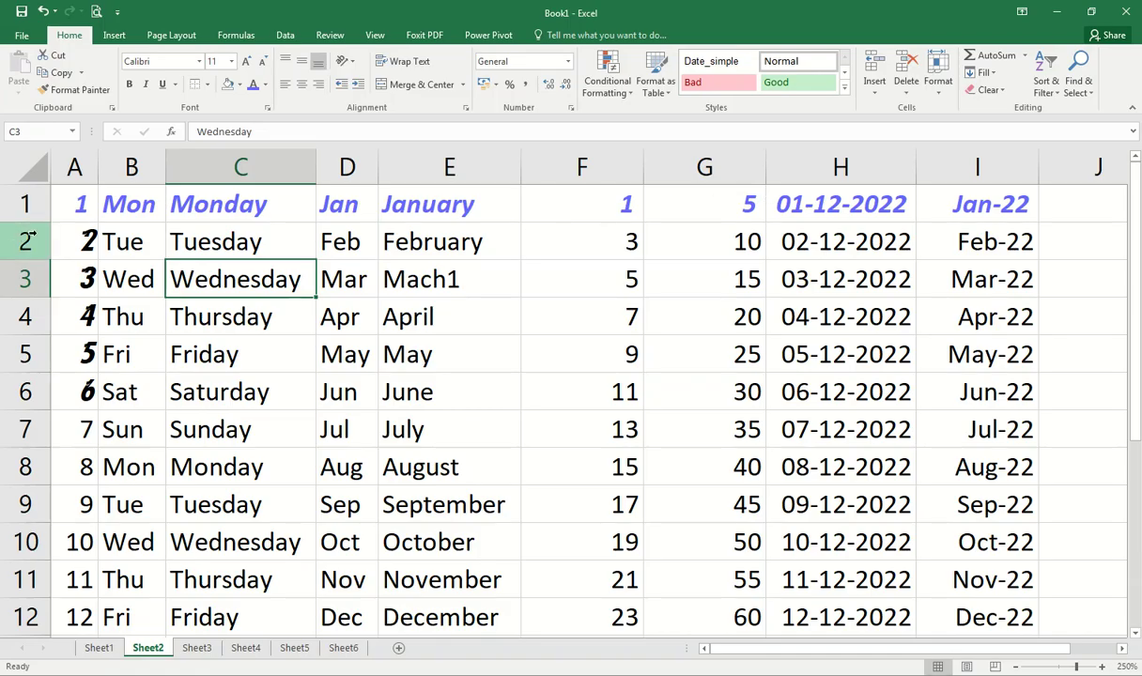
{"action": "left_click", "coordinate": [62, 205]}
{"action": "left_click_drag", "start_coordinate": [93, 199], "coordinate": [1014, 199]}
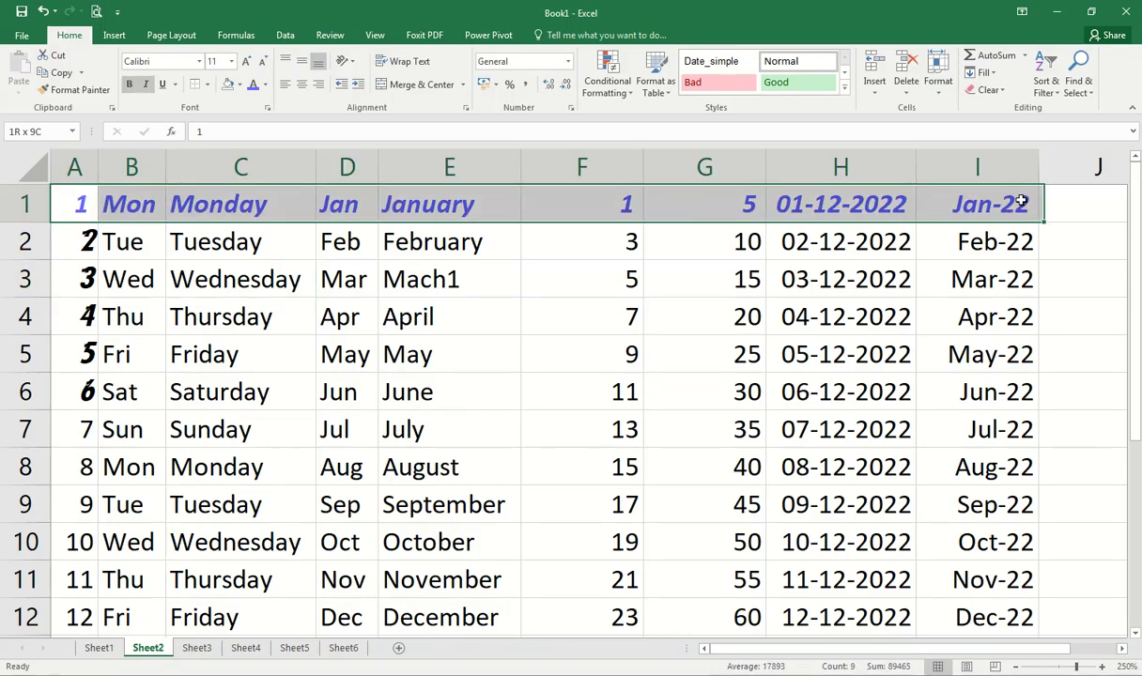
{"action": "left_click", "coordinate": [207, 85]}
{"action": "left_click", "coordinate": [223, 122]}
{"action": "left_click", "coordinate": [179, 301]}
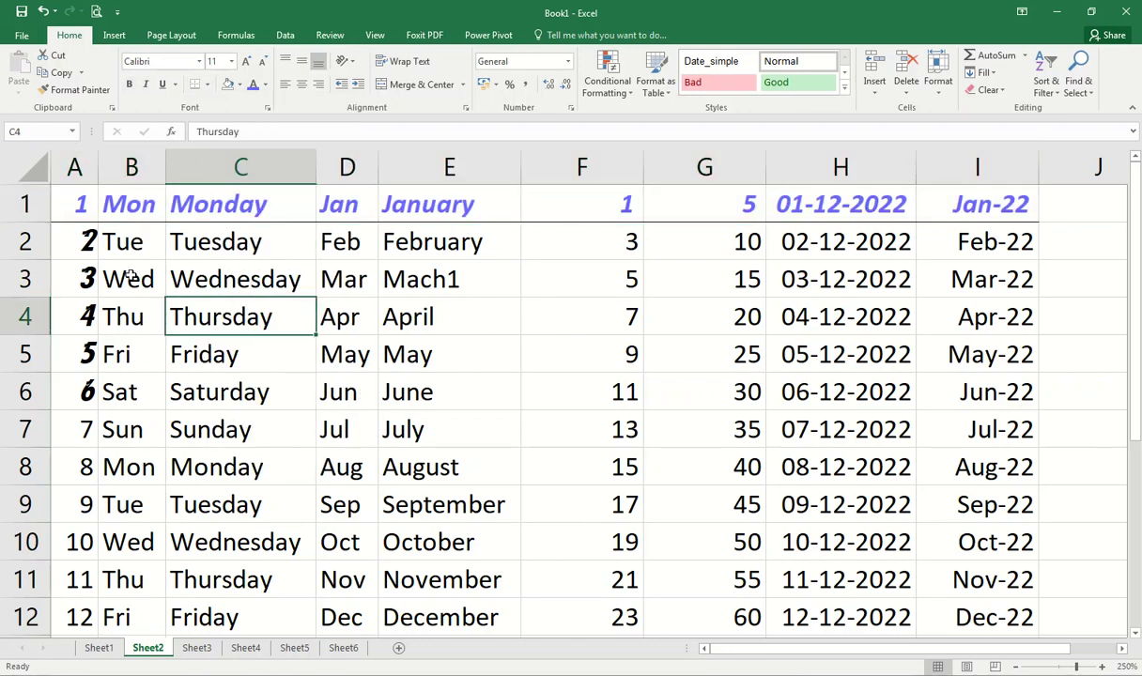
{"action": "left_click_drag", "start_coordinate": [87, 279], "coordinate": [990, 279]}
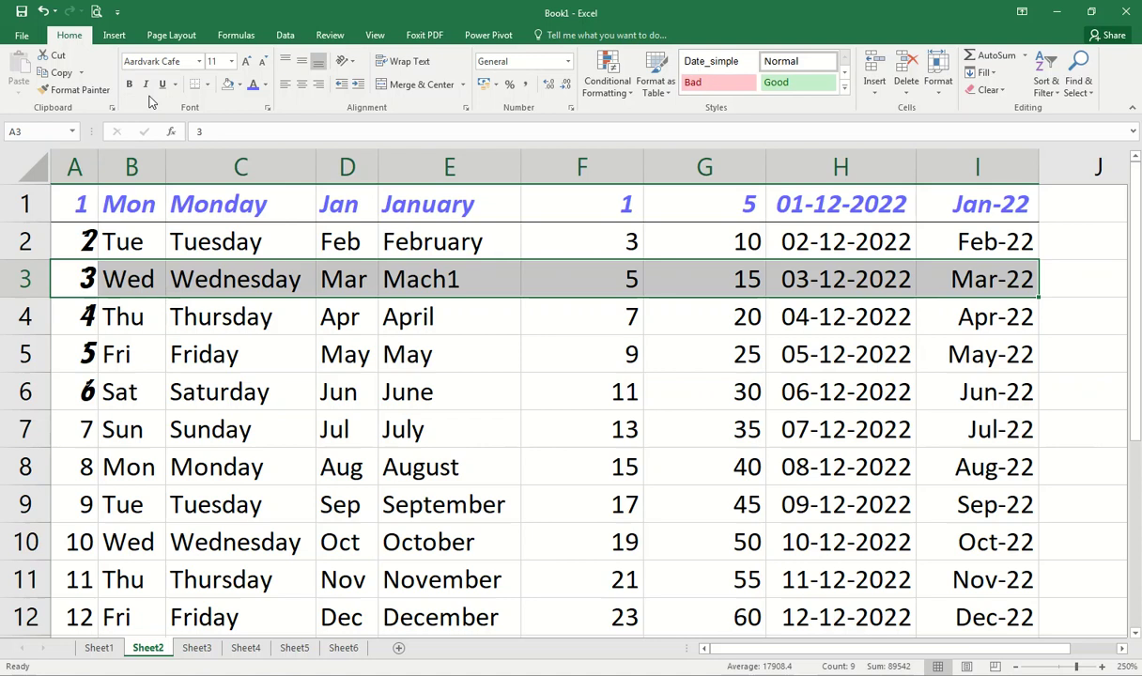
{"action": "left_click_drag", "start_coordinate": [73, 350], "coordinate": [987, 353]}
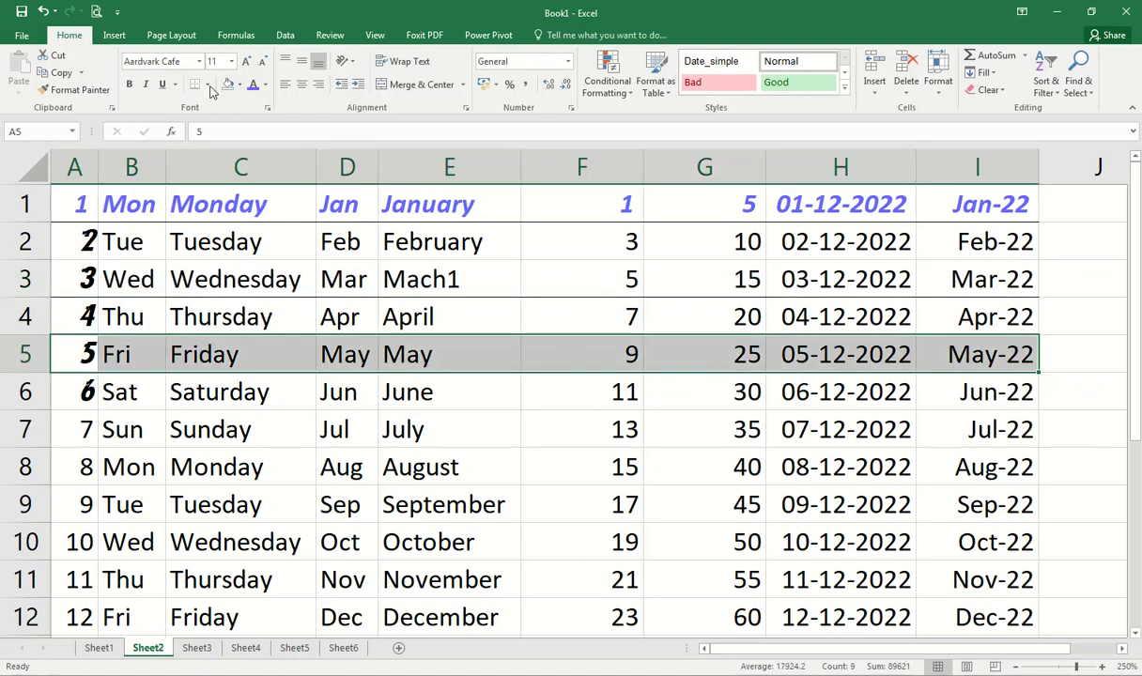
{"action": "left_click_drag", "start_coordinate": [77, 425], "coordinate": [967, 426]}
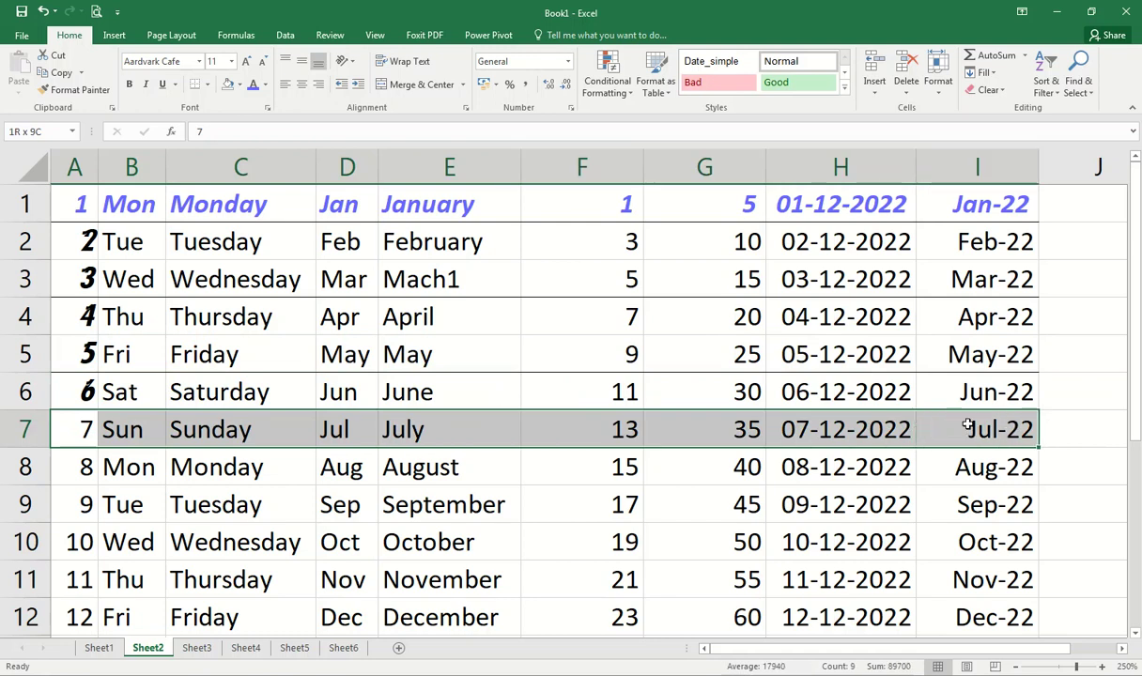
{"action": "left_click", "coordinate": [213, 337]}
{"action": "left_click", "coordinate": [96, 11]}
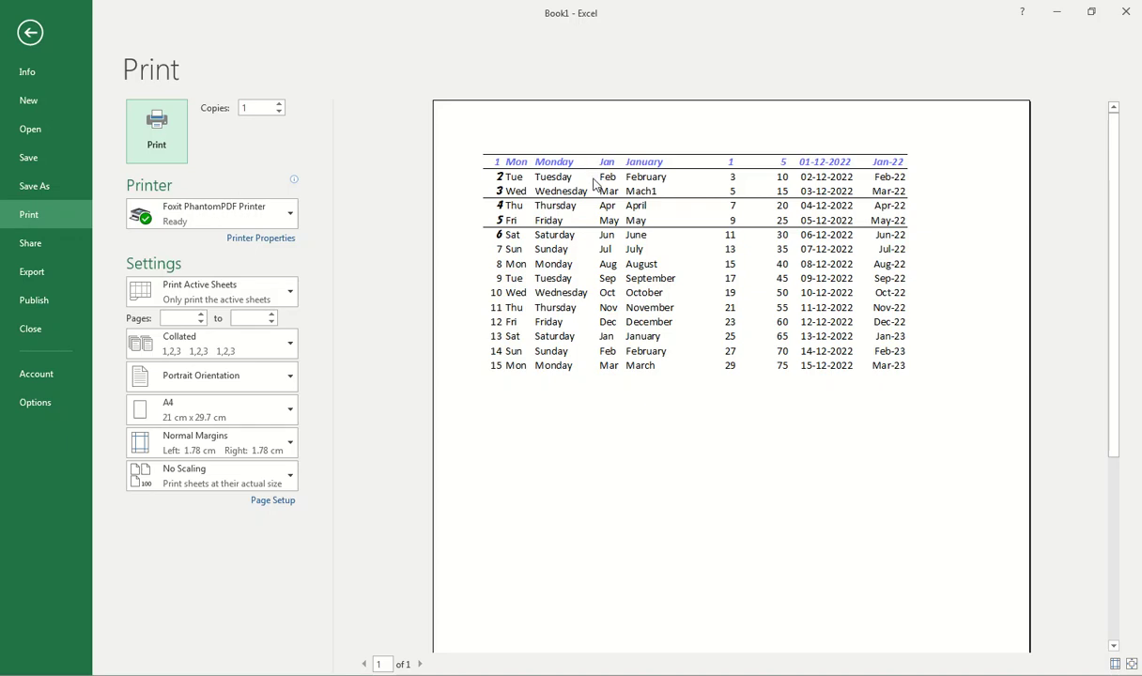
{"action": "key", "text": "Escape"}
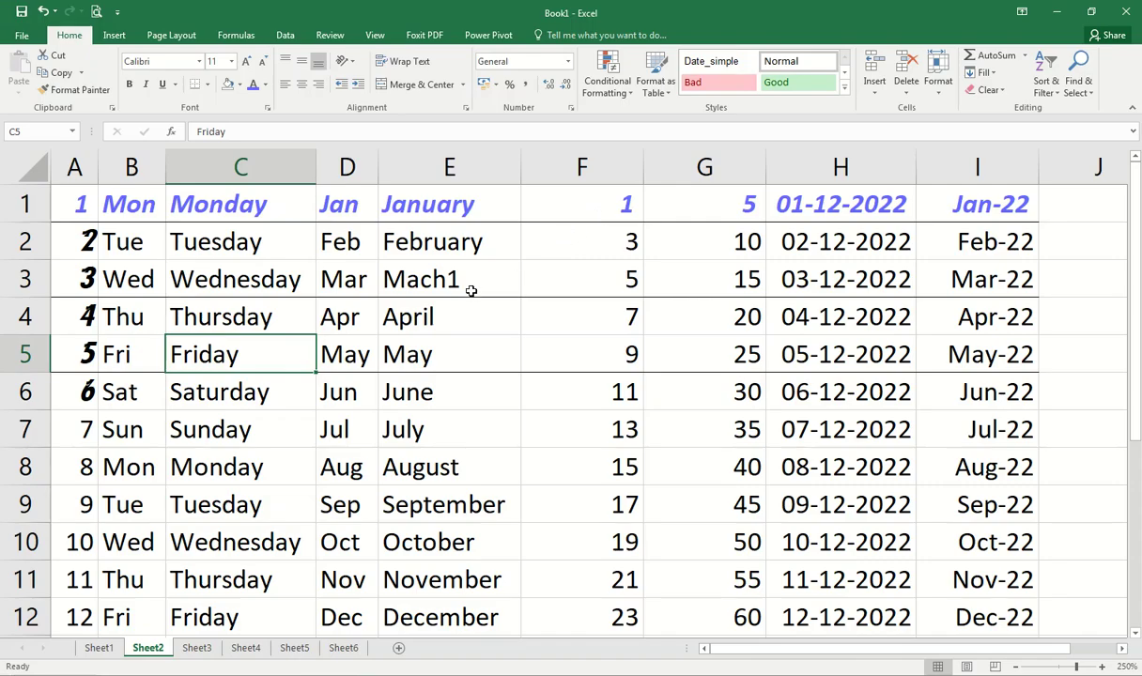
Step: Erase the bottom borders of rows 5 and 3 from column C to G
{"action": "left_click", "coordinate": [484, 310]}
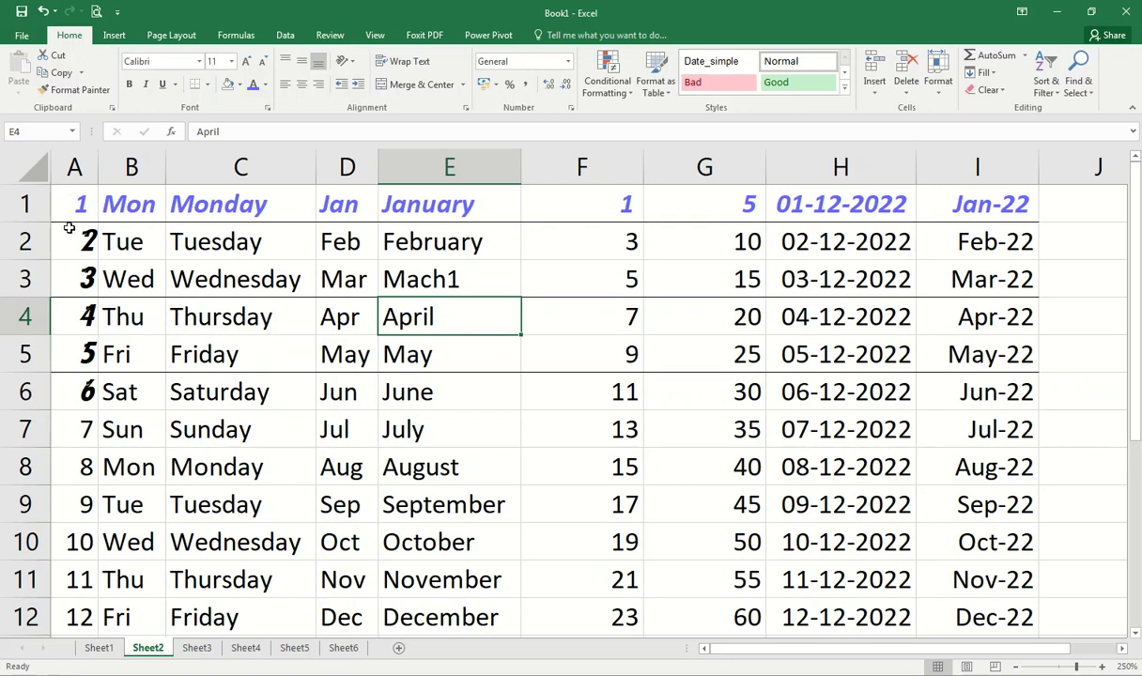
{"action": "left_click_drag", "start_coordinate": [81, 344], "coordinate": [695, 362]}
{"action": "left_click_drag", "start_coordinate": [972, 650], "coordinate": [851, 650]}
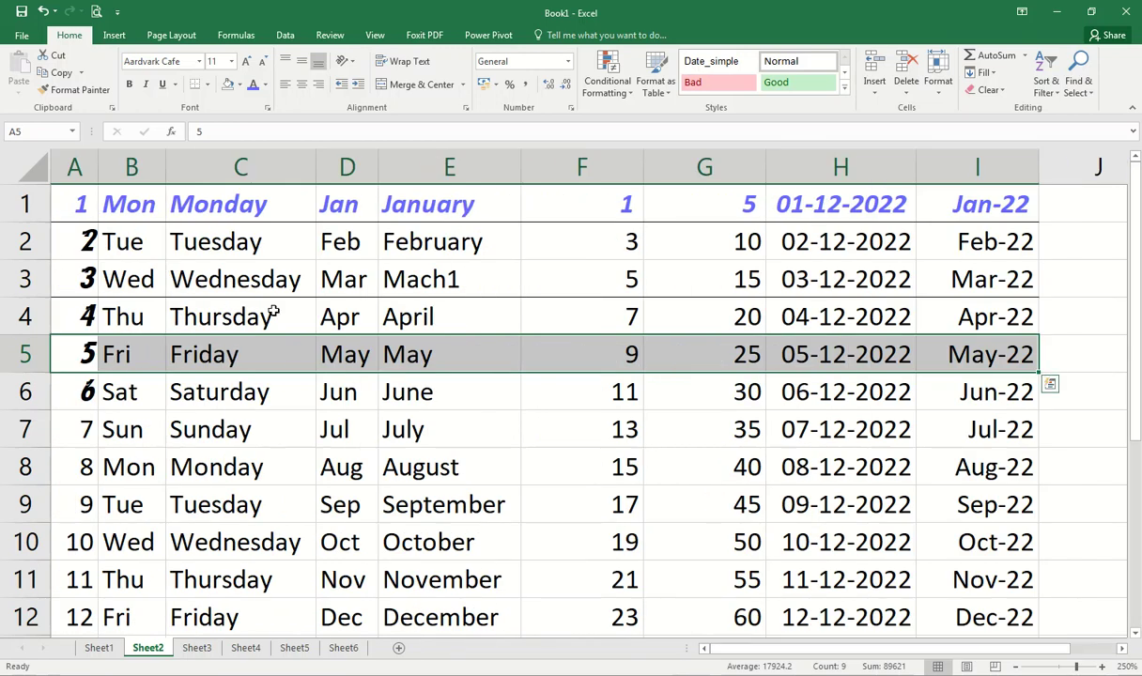
{"action": "left_click", "coordinate": [207, 84]}
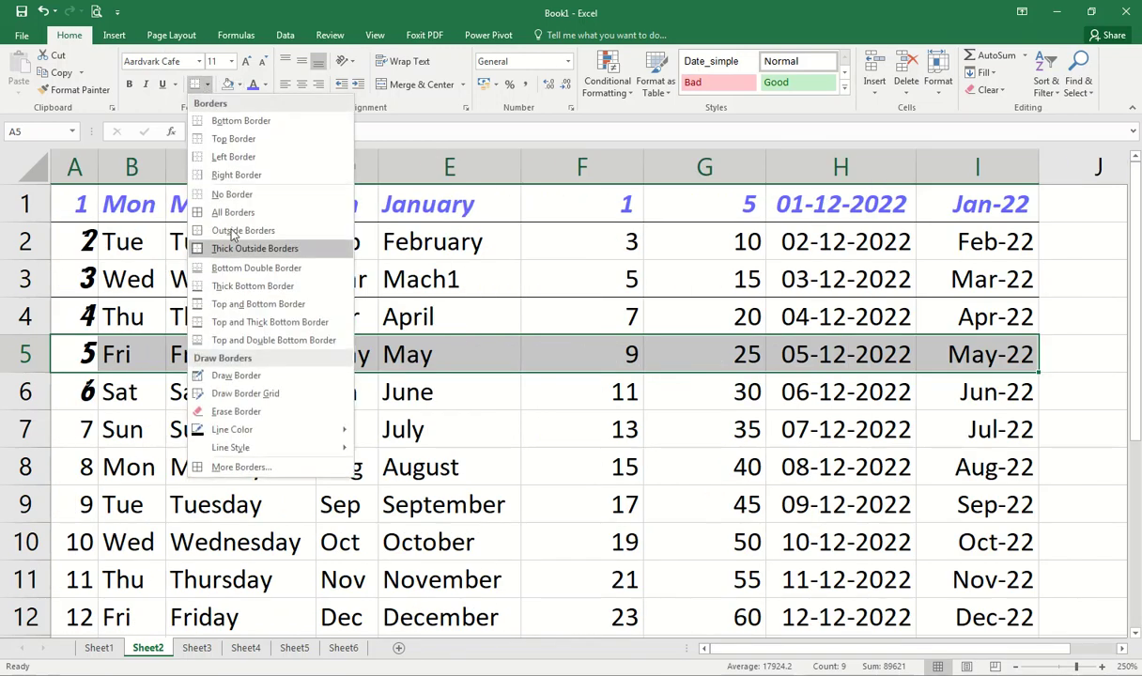
{"action": "mouse_move", "coordinate": [260, 432]}
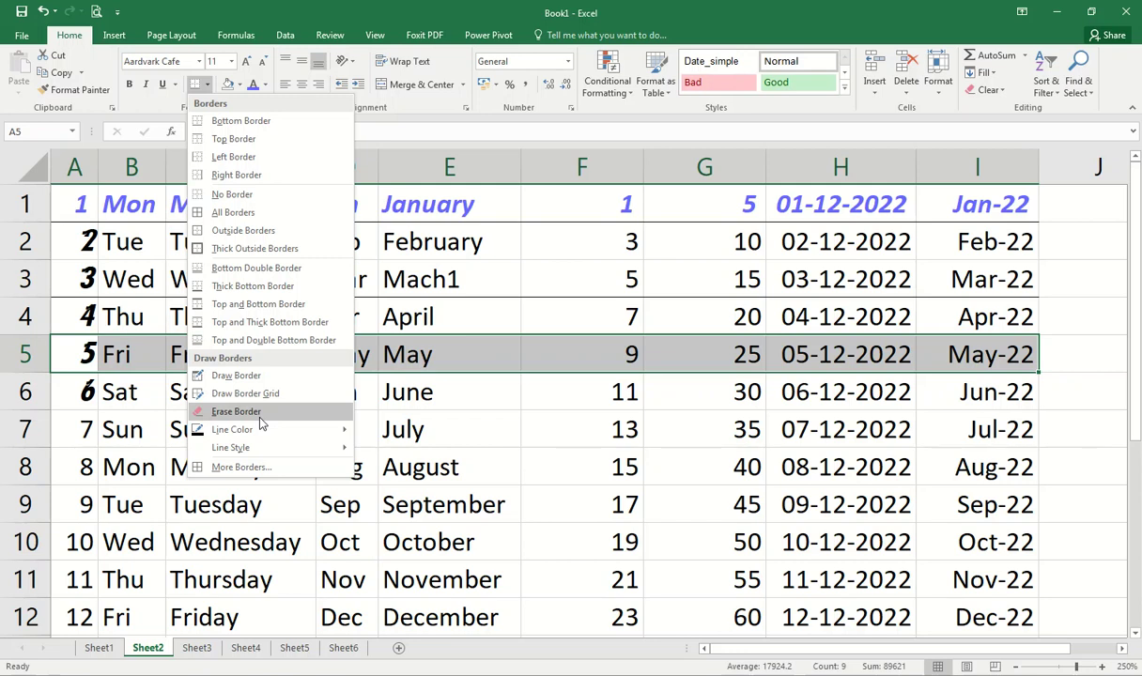
{"action": "left_click", "coordinate": [260, 417]}
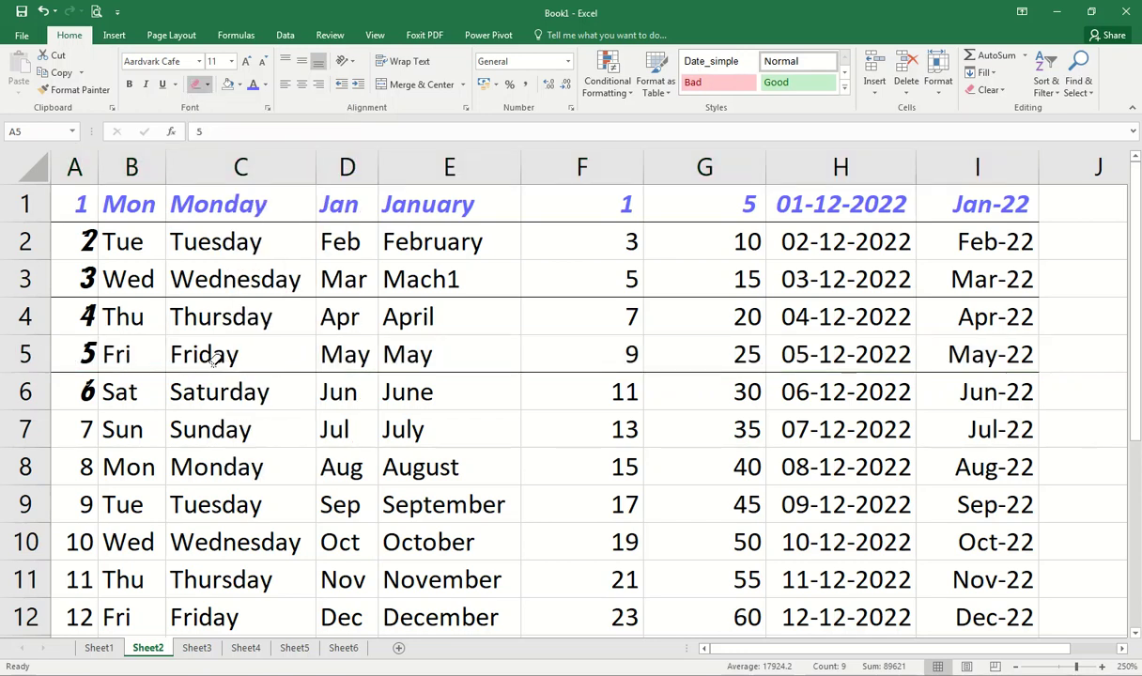
{"action": "left_click_drag", "start_coordinate": [208, 357], "coordinate": [694, 355]}
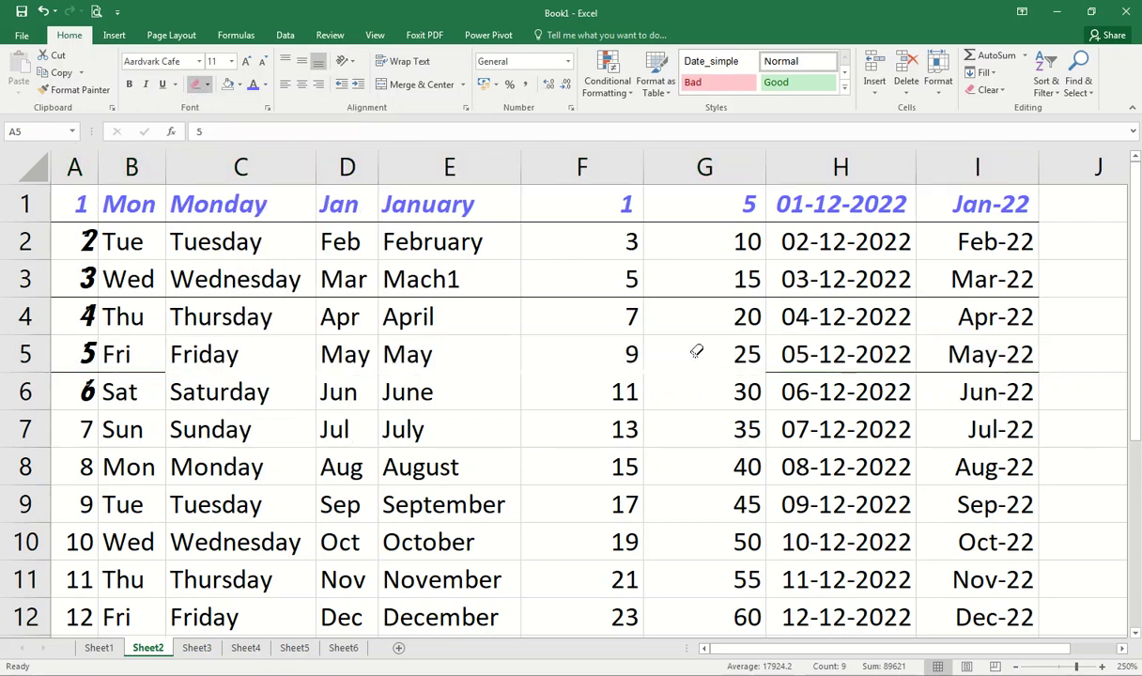
{"action": "left_click_drag", "start_coordinate": [188, 274], "coordinate": [657, 291]}
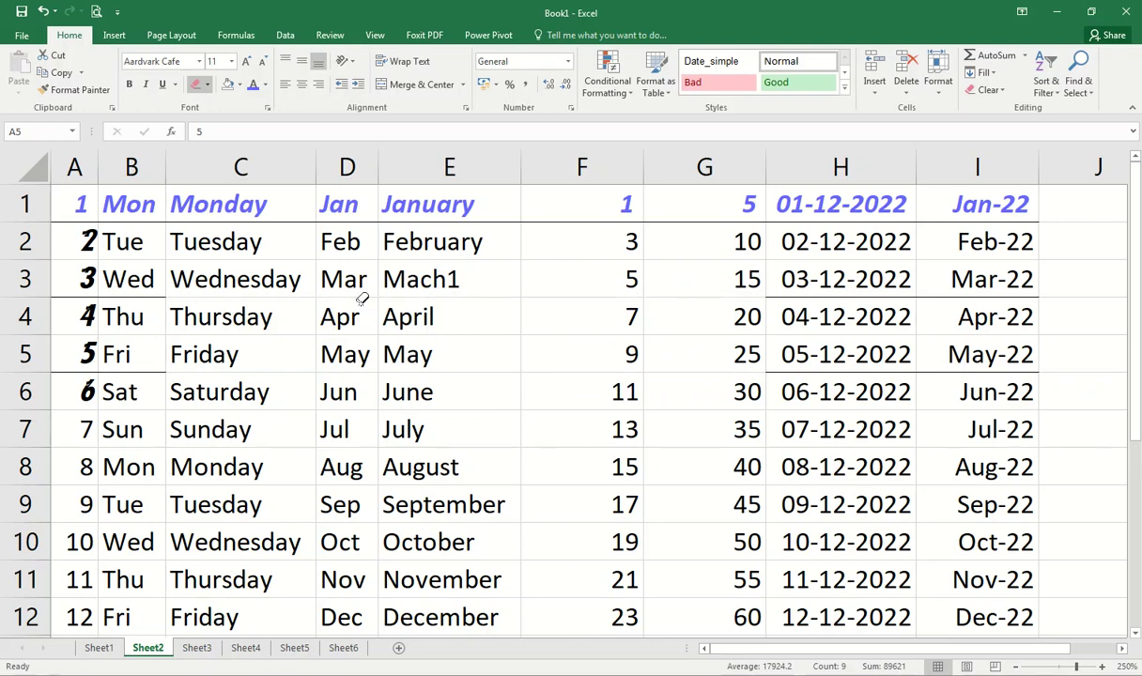
Step: Leave erase mode and check the remaining borders in print preview
{"action": "key", "text": "shift+space"}
{"action": "left_click", "coordinate": [96, 11]}
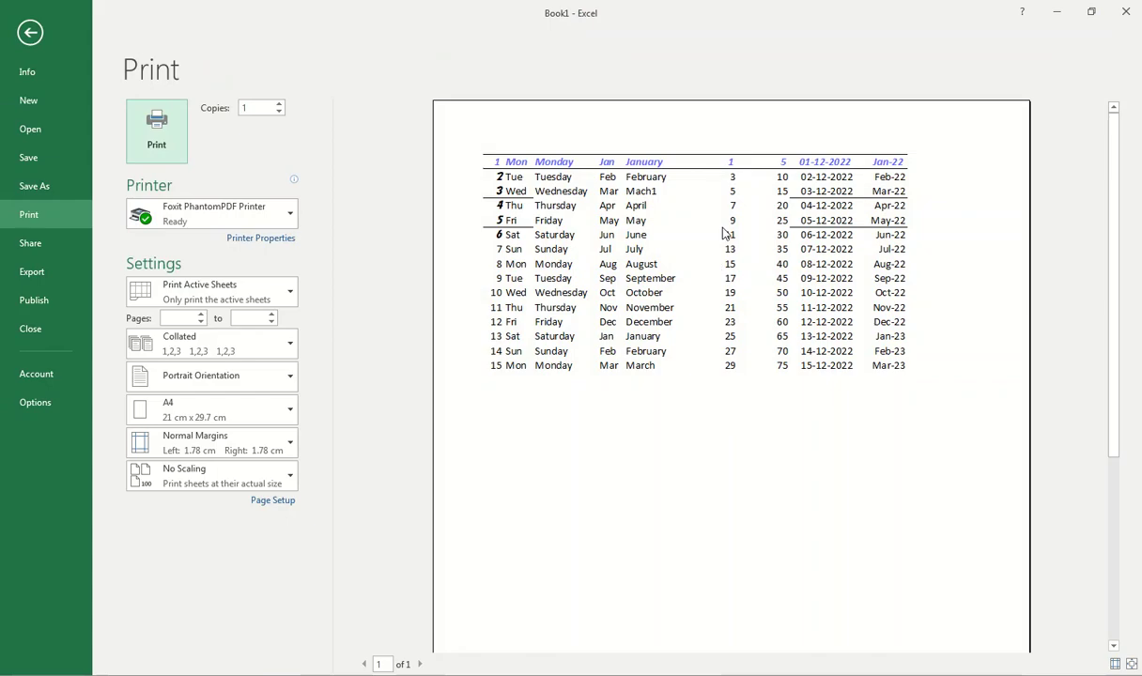
{"action": "key", "text": "Escape"}
{"action": "left_click", "coordinate": [207, 85]}
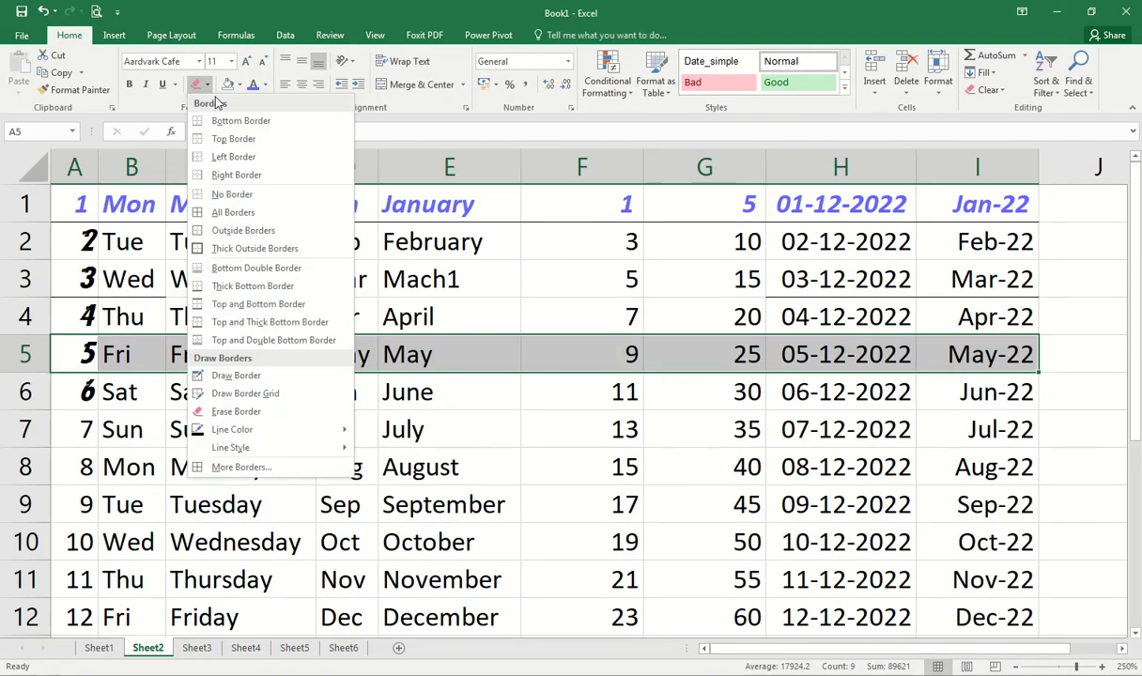
Step: Apply All Borders to every cell of the table A1:I15
{"action": "left_click", "coordinate": [237, 215]}
{"action": "left_click_drag", "start_coordinate": [71, 203], "coordinate": [996, 160]}
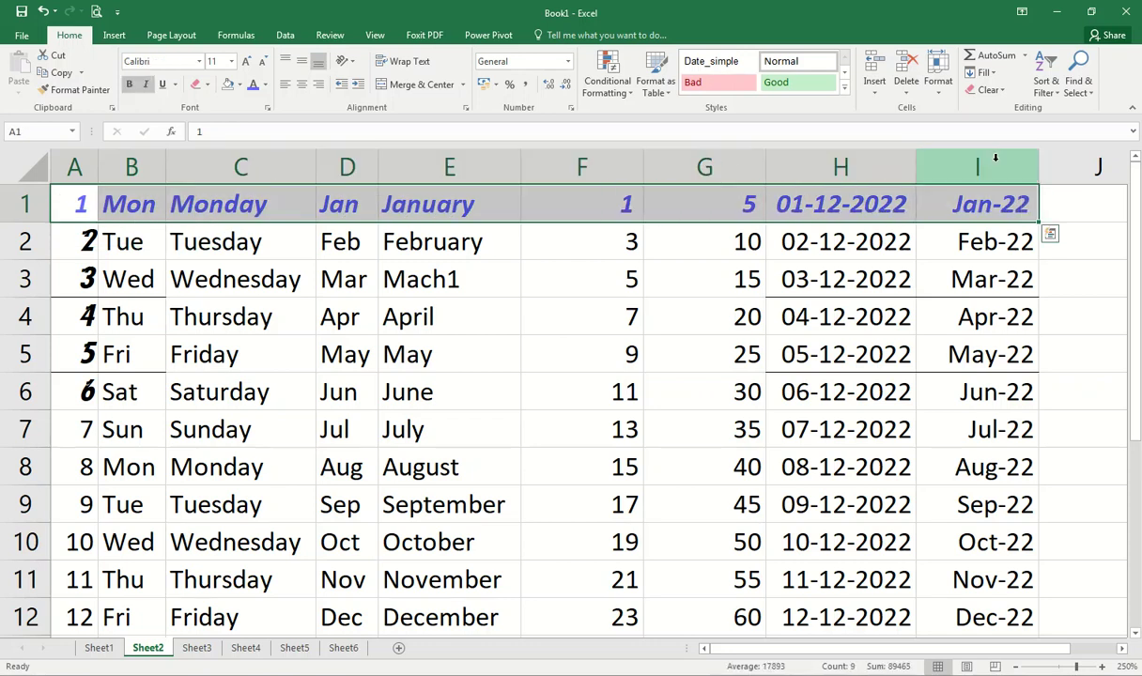
{"action": "key", "text": "ctrl+shift+Down"}
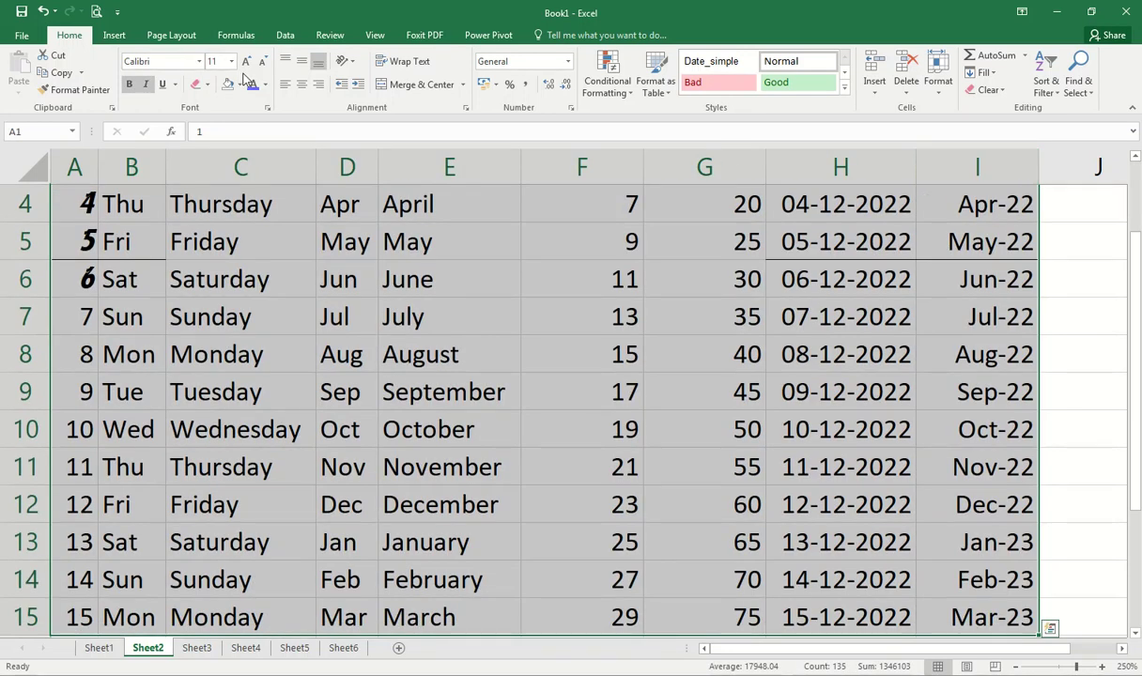
{"action": "left_click", "coordinate": [239, 85]}
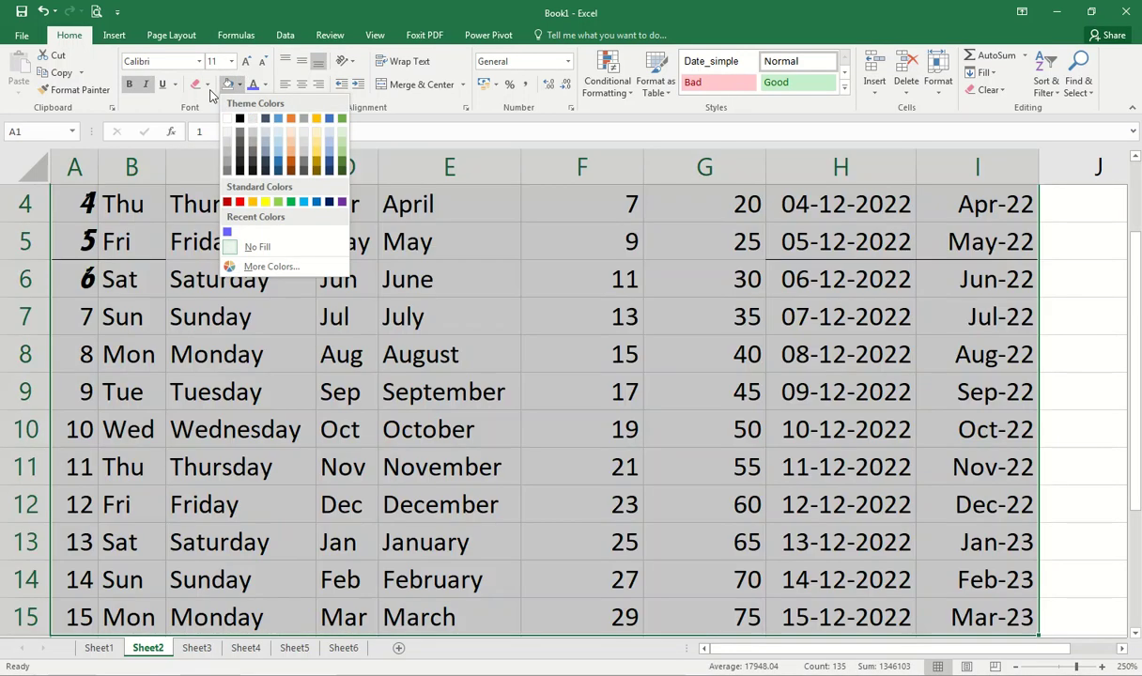
{"action": "left_click", "coordinate": [208, 86]}
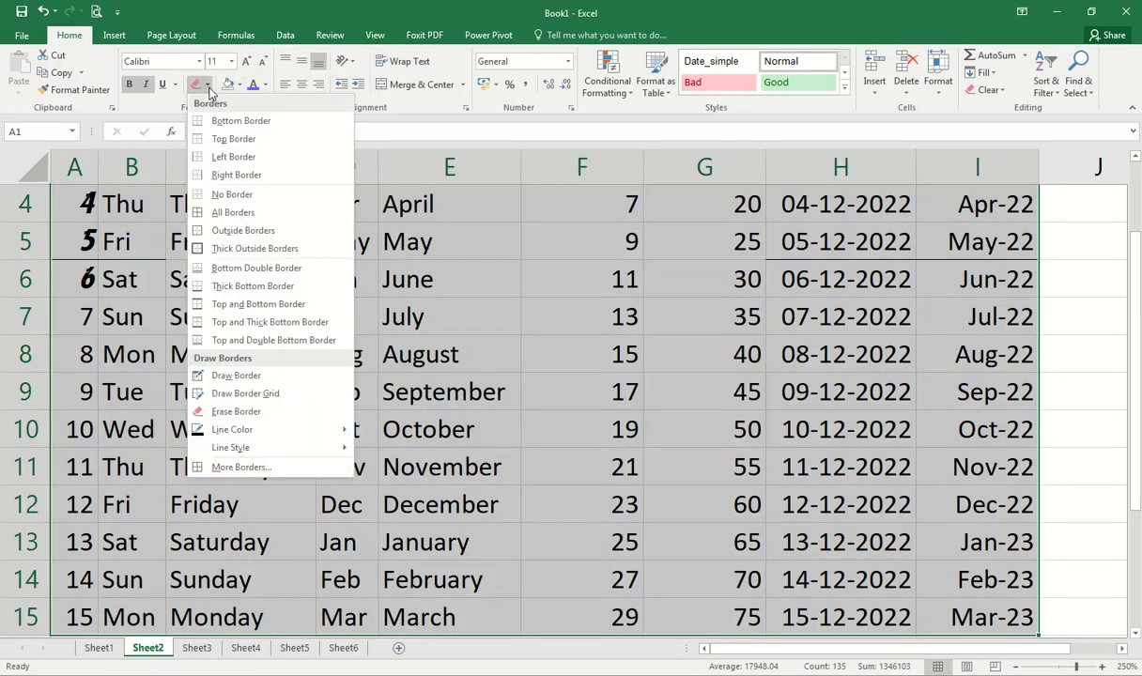
{"action": "left_click", "coordinate": [232, 214]}
Step: Check the fully bordered table in print preview
{"action": "scroll", "coordinate": [235, 216], "scroll_direction": "up", "scroll_amount": 1}
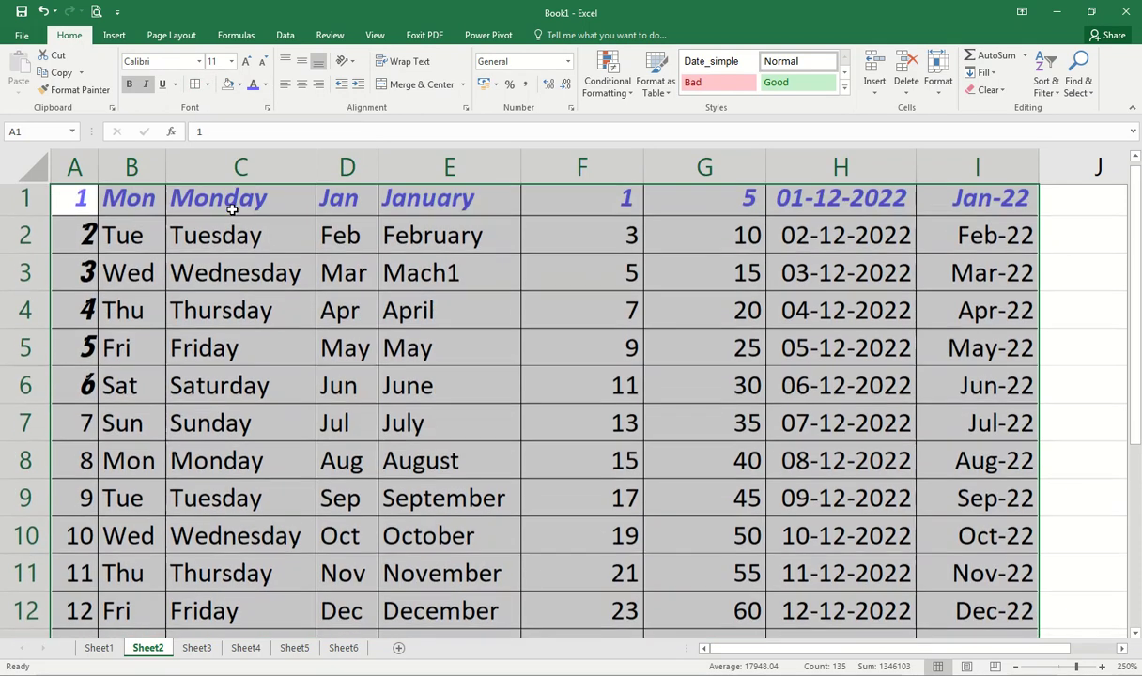
{"action": "left_click", "coordinate": [96, 12]}
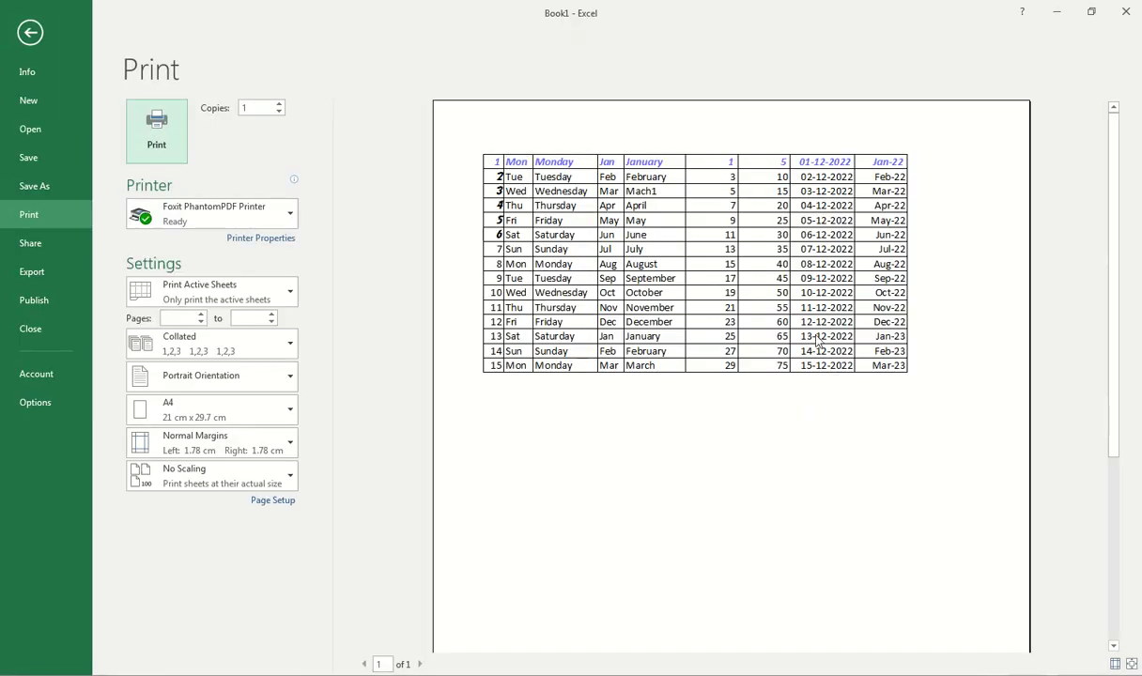
{"action": "key", "text": "Escape"}
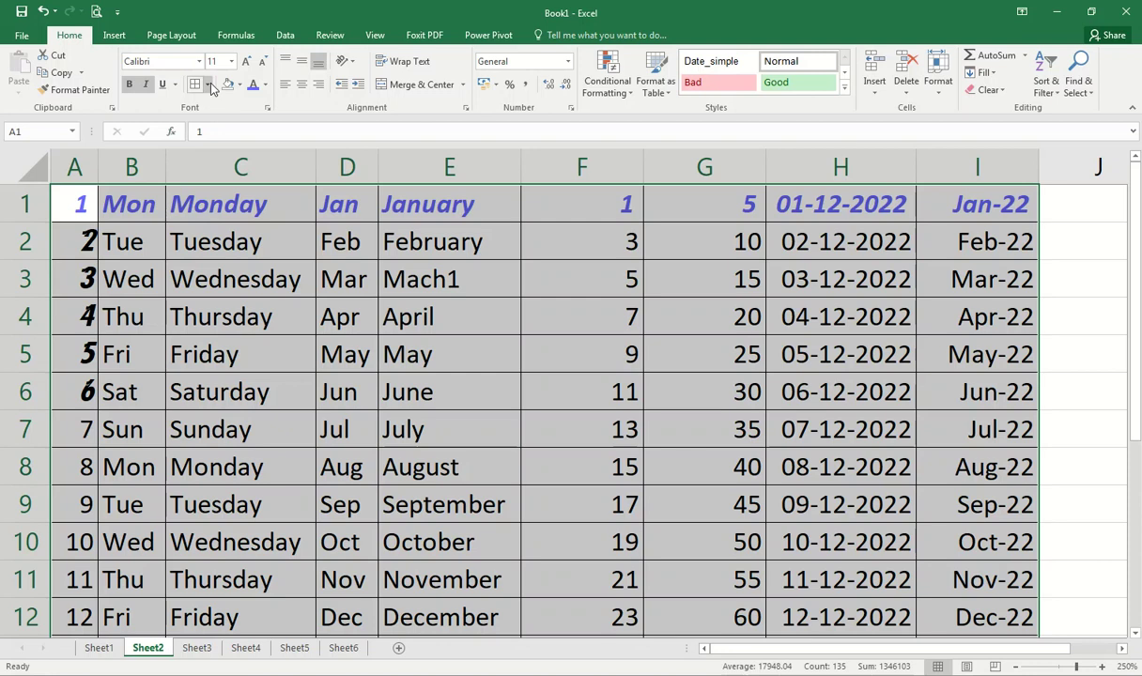
Step: Choose a dotted line style for the cell borders
{"action": "left_click", "coordinate": [207, 83]}
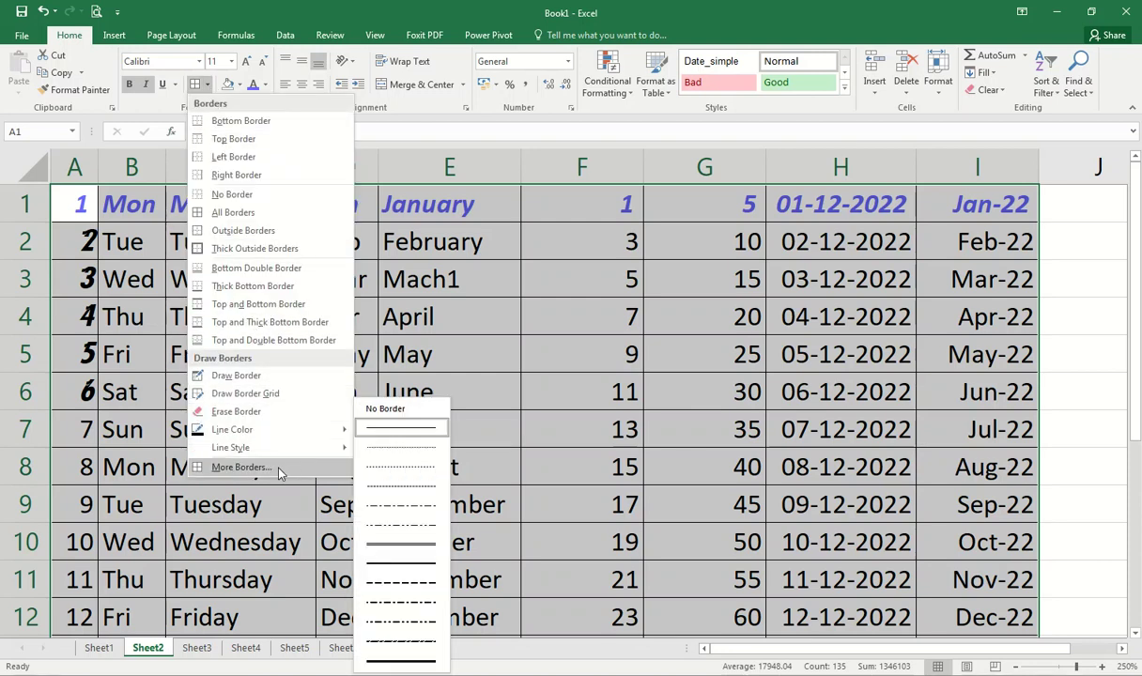
{"action": "mouse_move", "coordinate": [291, 449]}
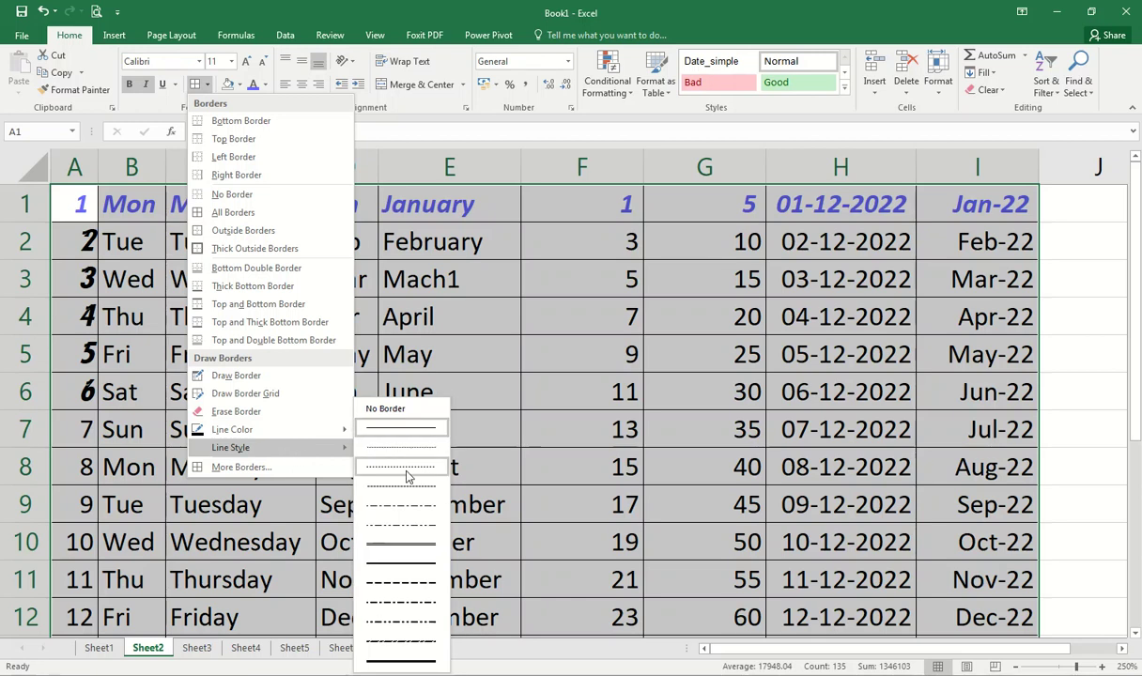
{"action": "left_click", "coordinate": [407, 477]}
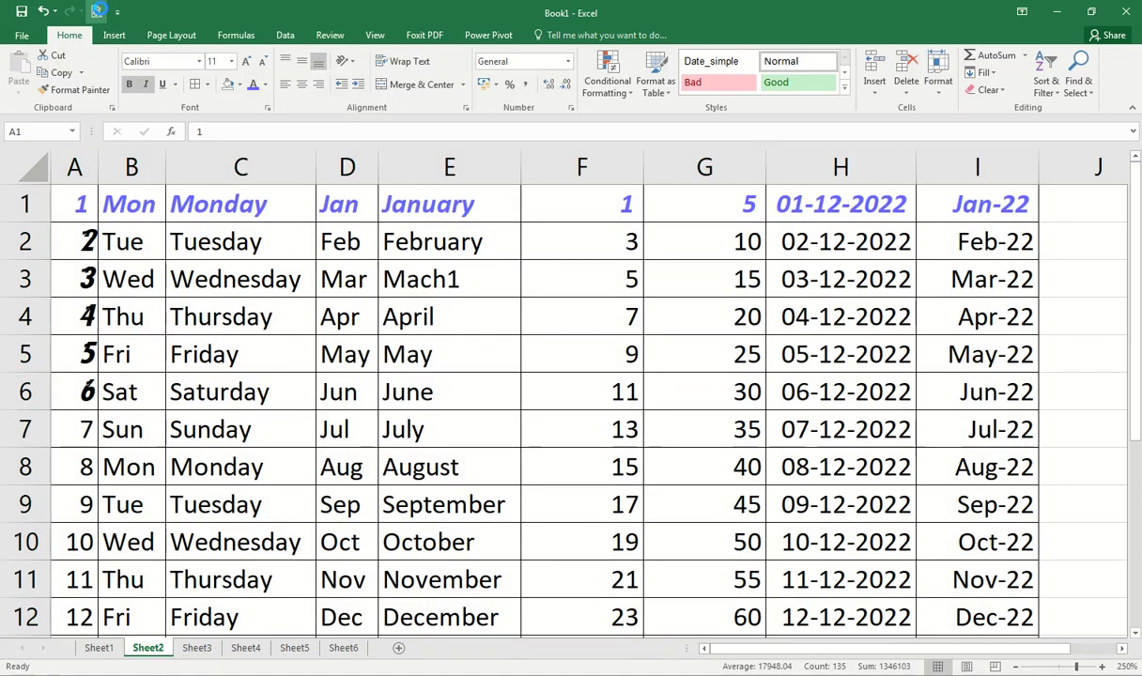
{"action": "left_click", "coordinate": [97, 12]}
{"action": "left_click", "coordinate": [656, 254]}
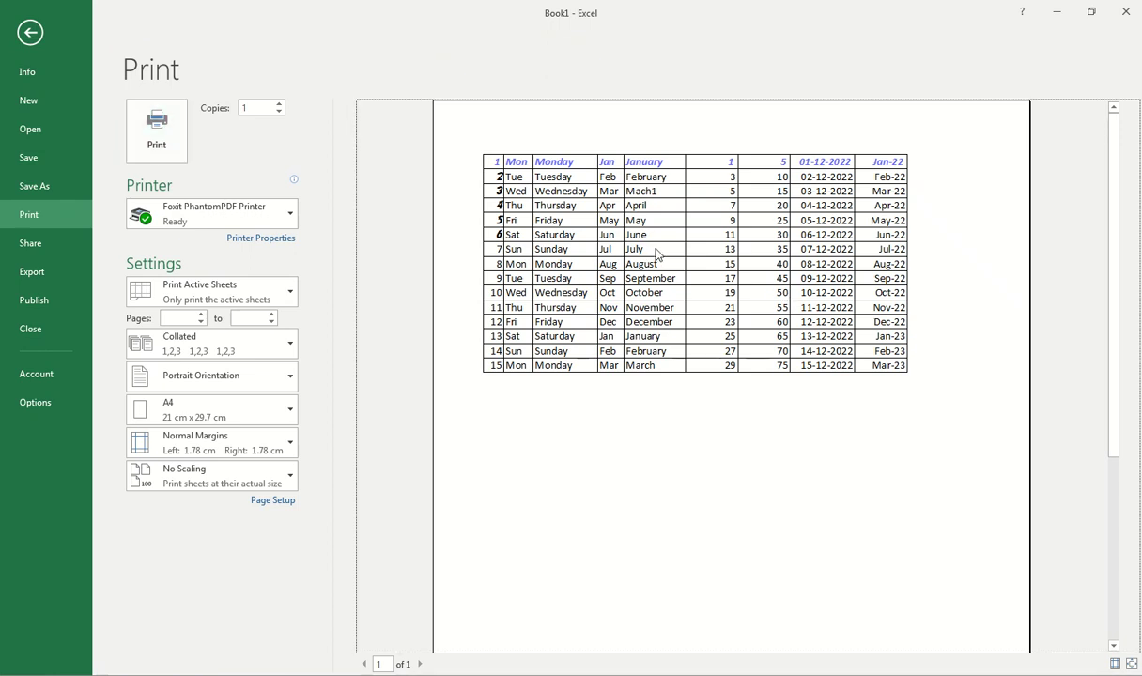
{"action": "key", "text": "Escape"}
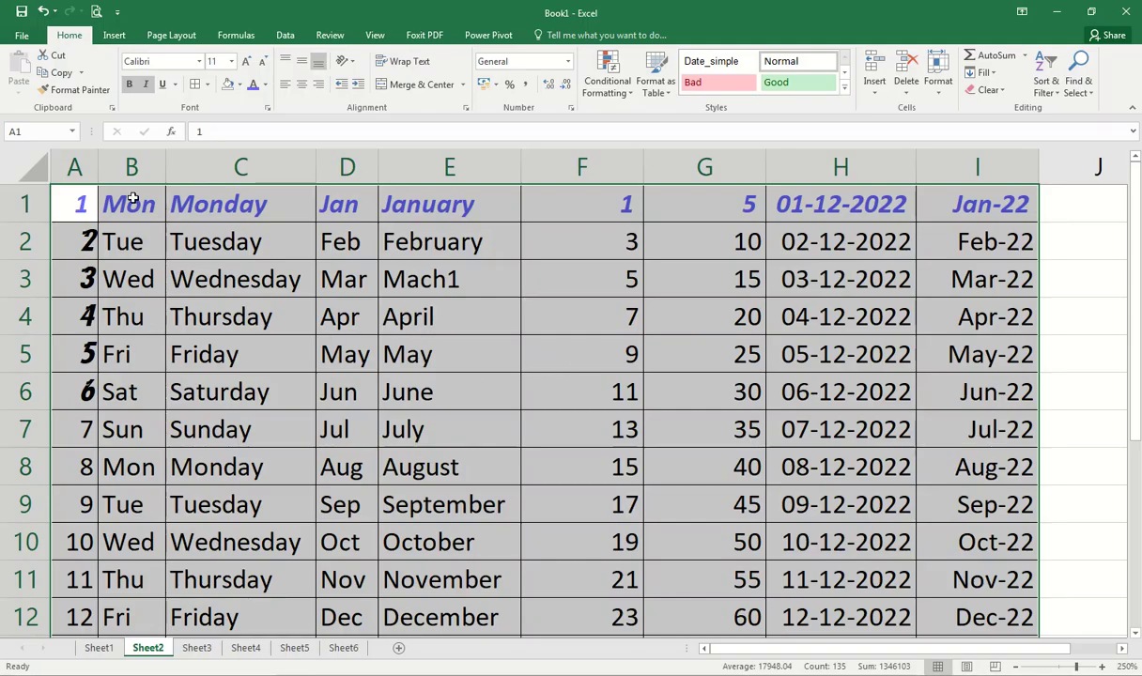
Step: Apply dotted All Borders to A1:I15, confirm in print preview, and select A1
{"action": "left_click", "coordinate": [194, 85]}
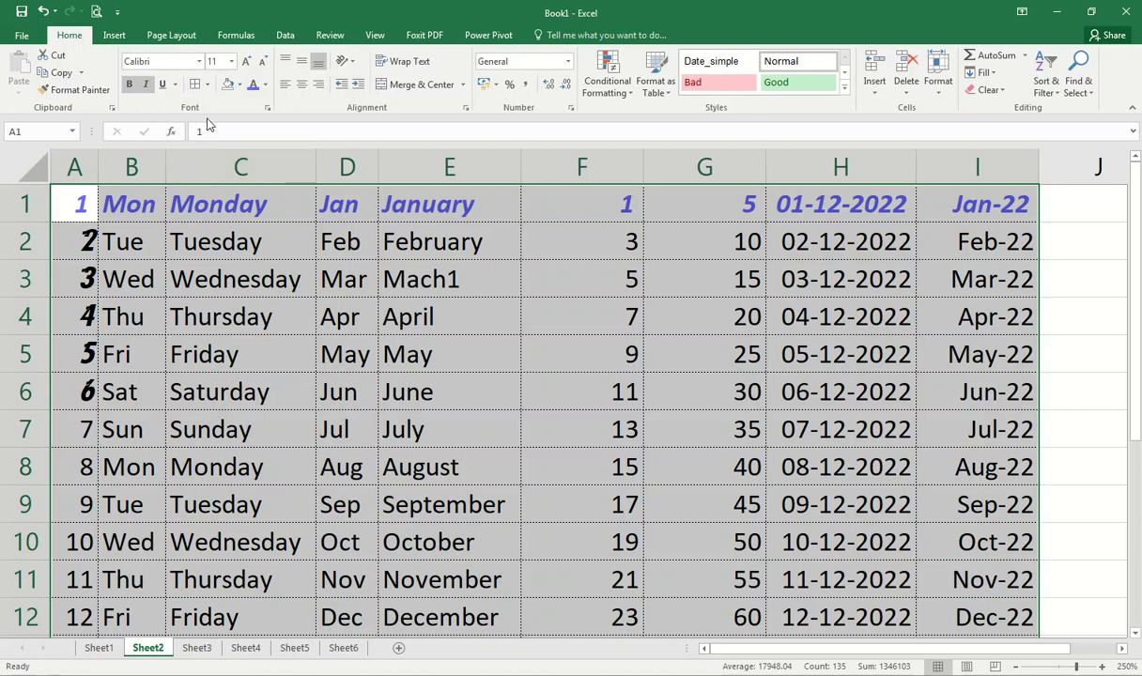
{"action": "left_click", "coordinate": [96, 11]}
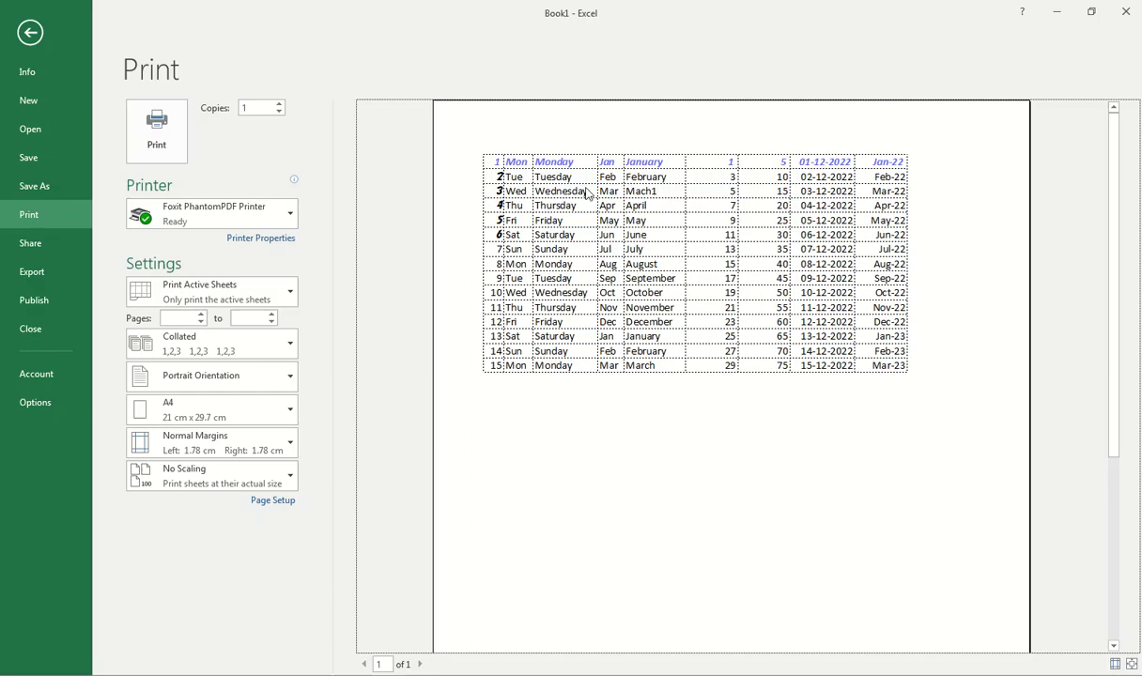
{"action": "key", "text": "Escape"}
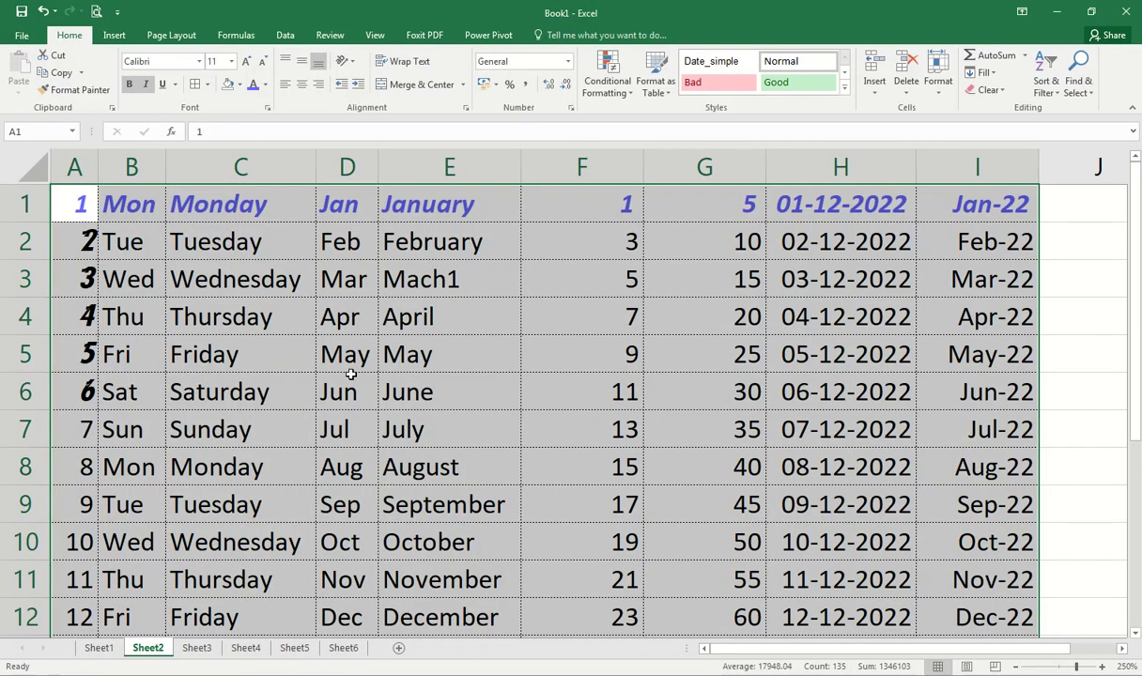
{"action": "left_click", "coordinate": [349, 376]}
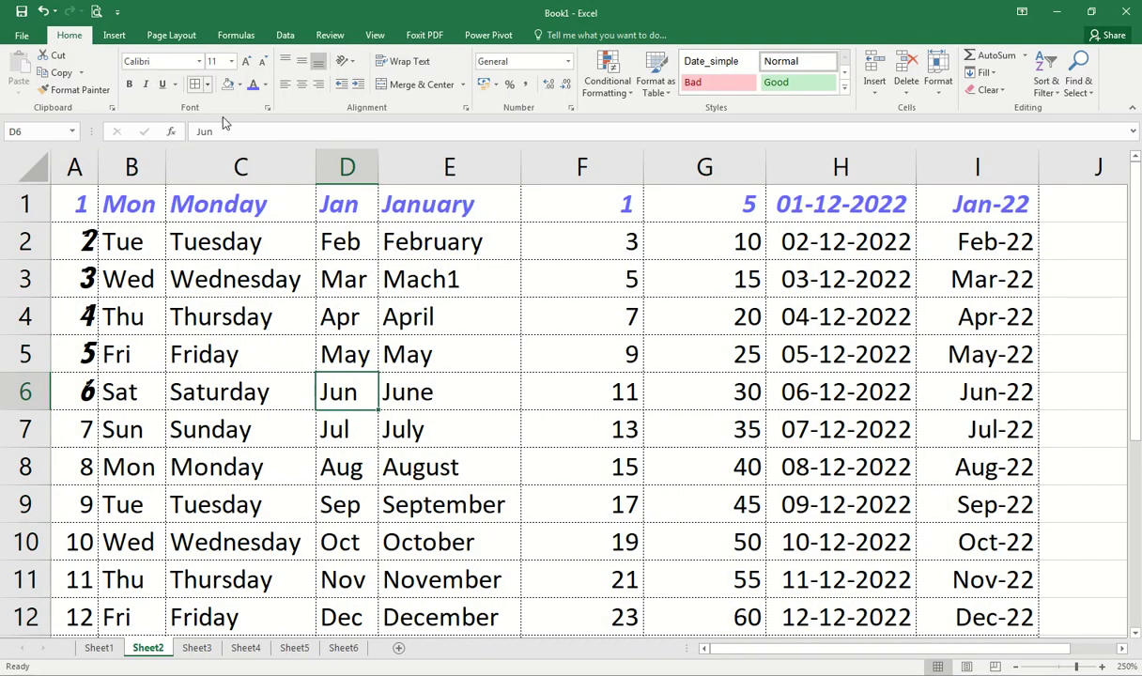
{"action": "left_click", "coordinate": [232, 279]}
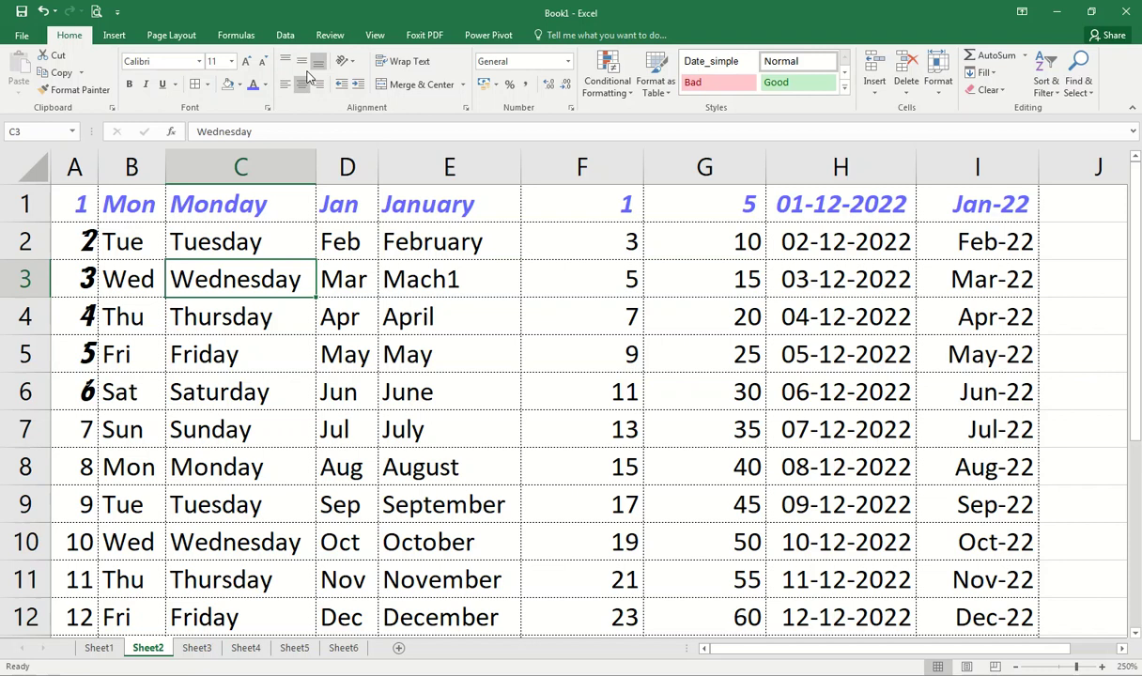
{"action": "left_click", "coordinate": [79, 199]}
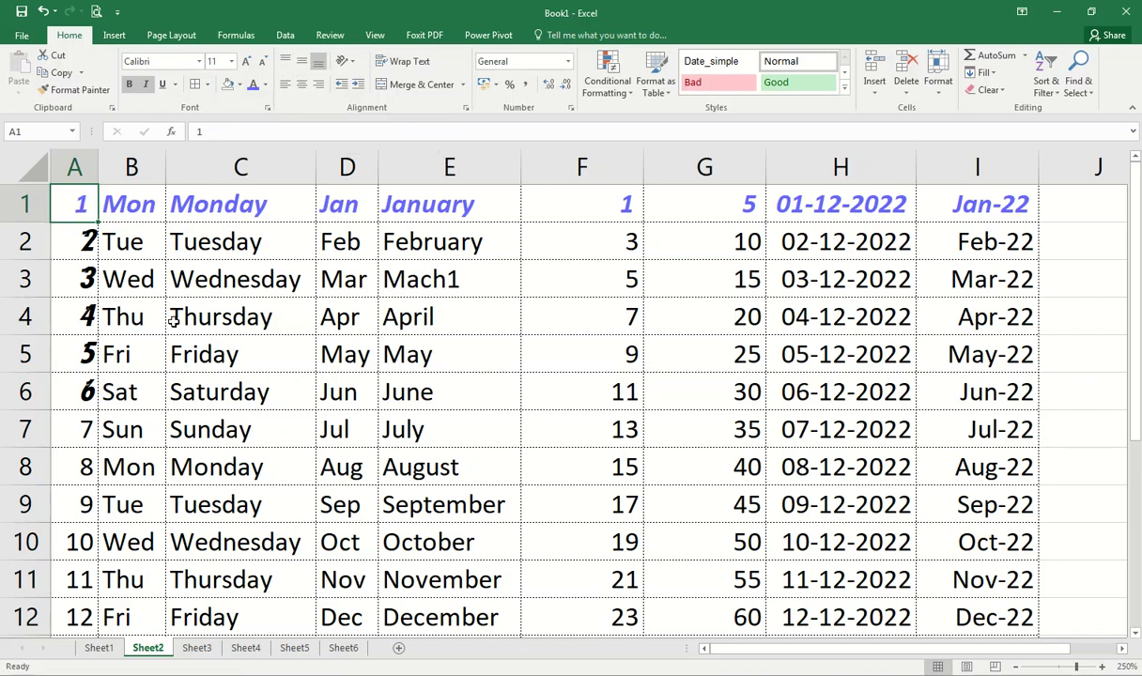
Step: Reduce the whole sheet's font size from 11 to 8
{"action": "scroll", "coordinate": [141, 243], "scroll_direction": "down", "scroll_amount": 3}
{"action": "left_click", "coordinate": [30, 163]}
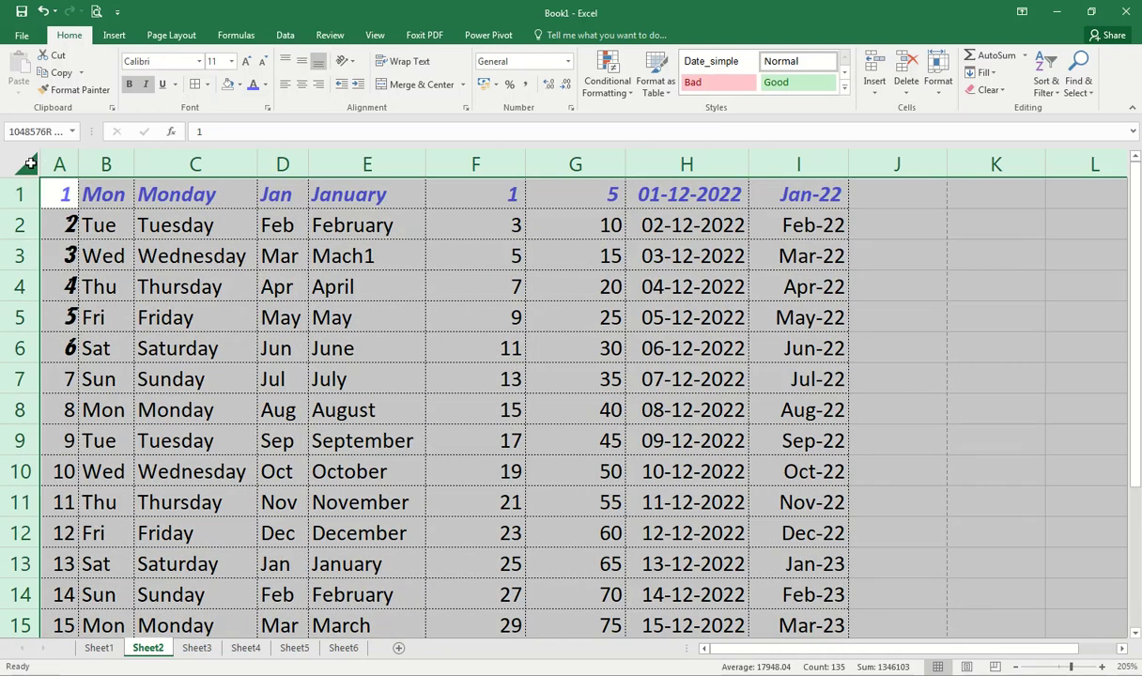
{"action": "left_click", "coordinate": [264, 61]}
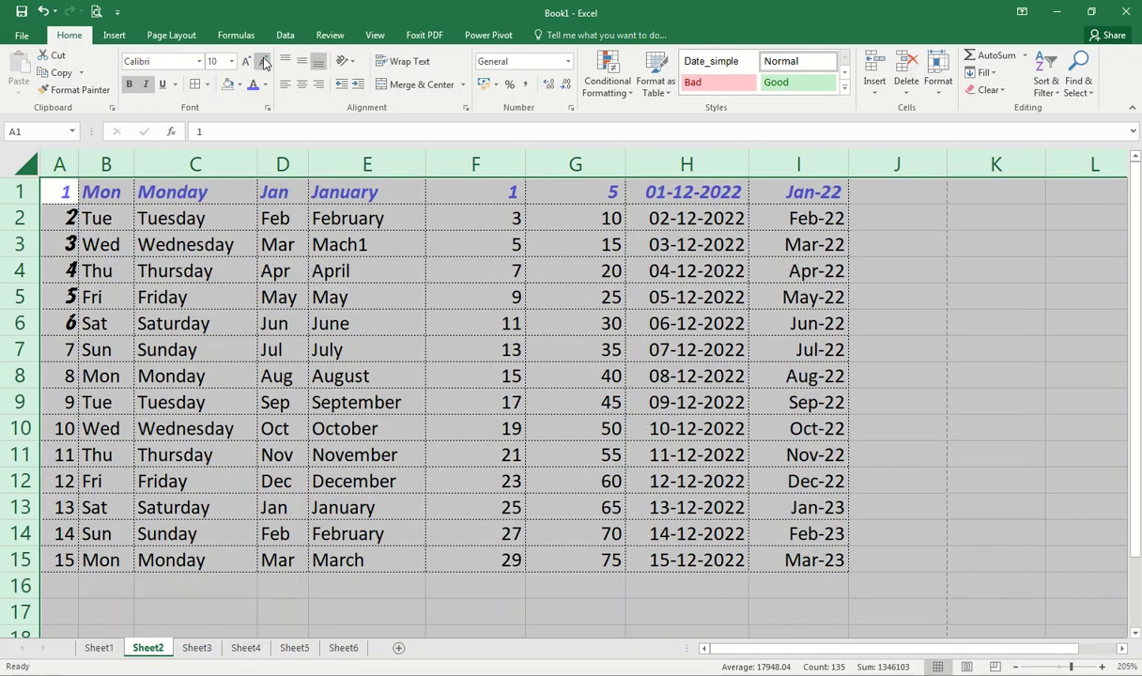
{"action": "left_click", "coordinate": [264, 61]}
{"action": "left_click", "coordinate": [264, 61]}
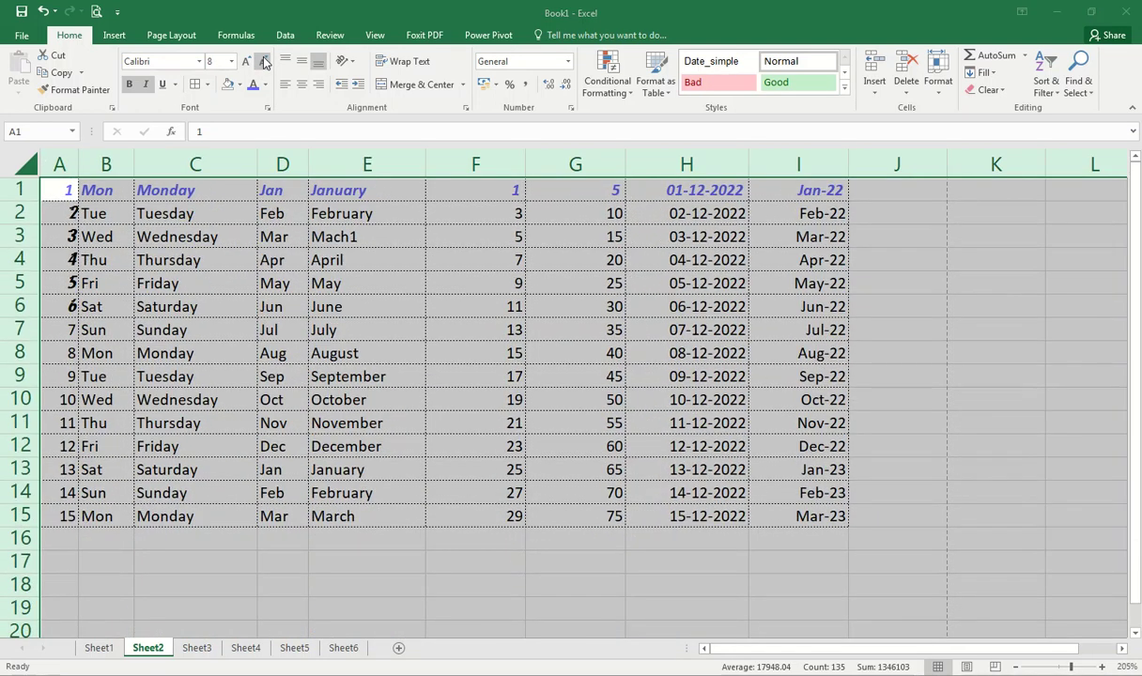
Step: Make row 1 taller and column B wider
{"action": "scroll", "coordinate": [113, 242], "scroll_direction": "up", "scroll_amount": 7}
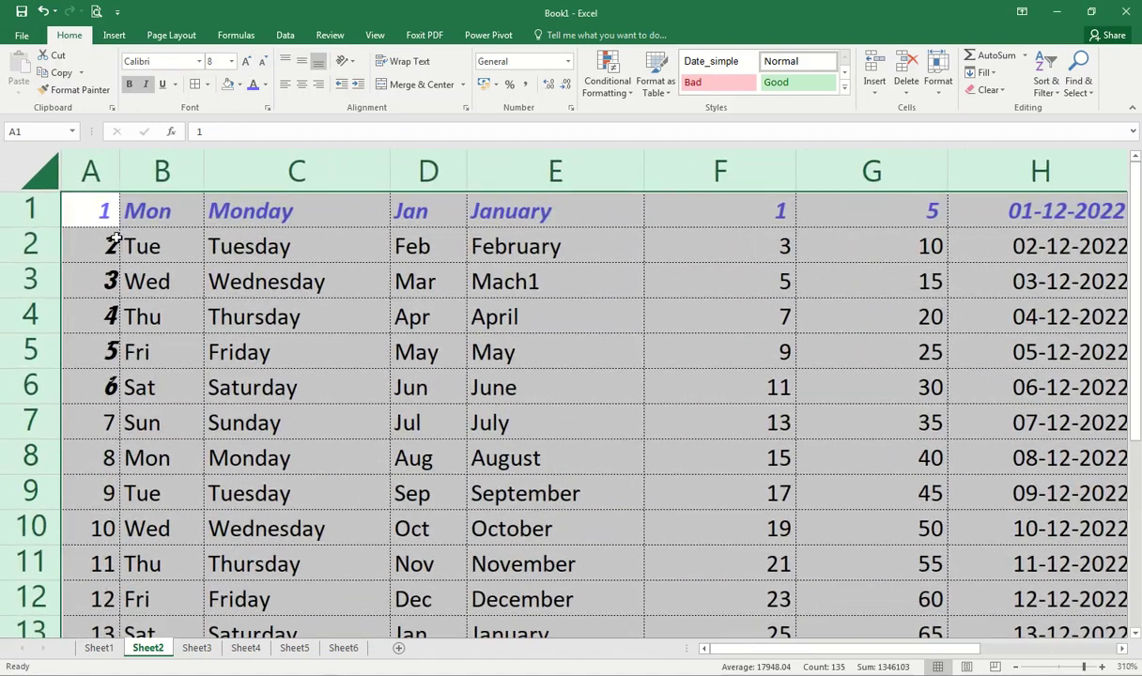
{"action": "left_click", "coordinate": [136, 212]}
{"action": "scroll", "coordinate": [132, 293], "scroll_direction": "down", "scroll_amount": 3}
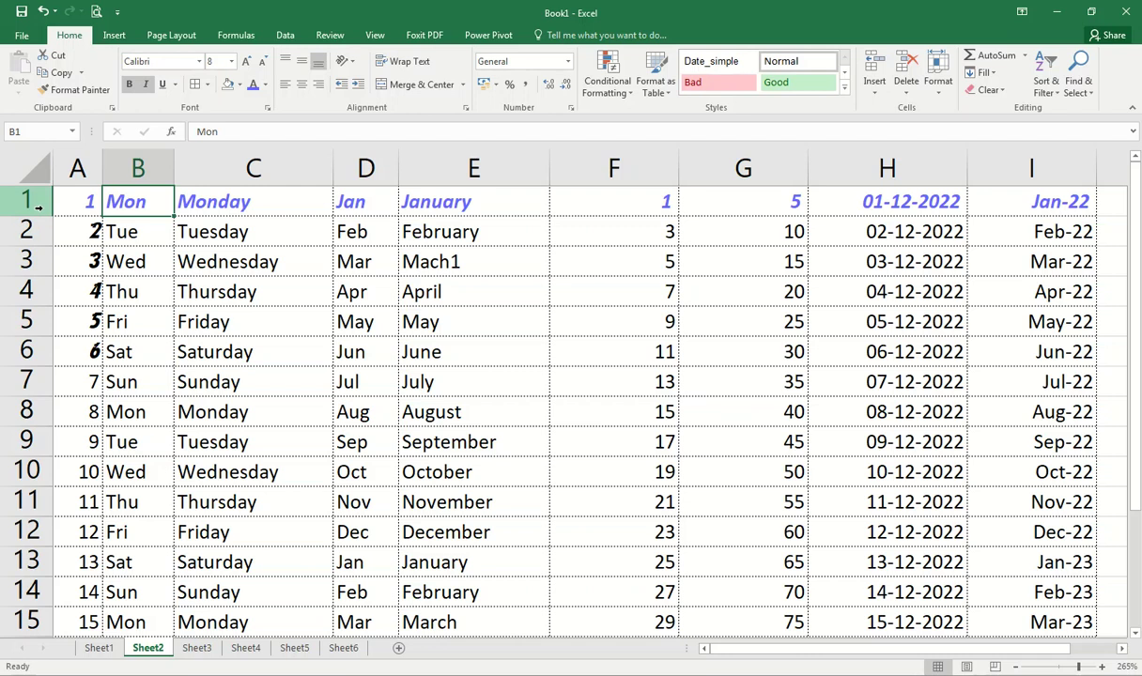
{"action": "left_click_drag", "start_coordinate": [41, 213], "coordinate": [41, 223]}
{"action": "left_click_drag", "start_coordinate": [175, 168], "coordinate": [197, 168]}
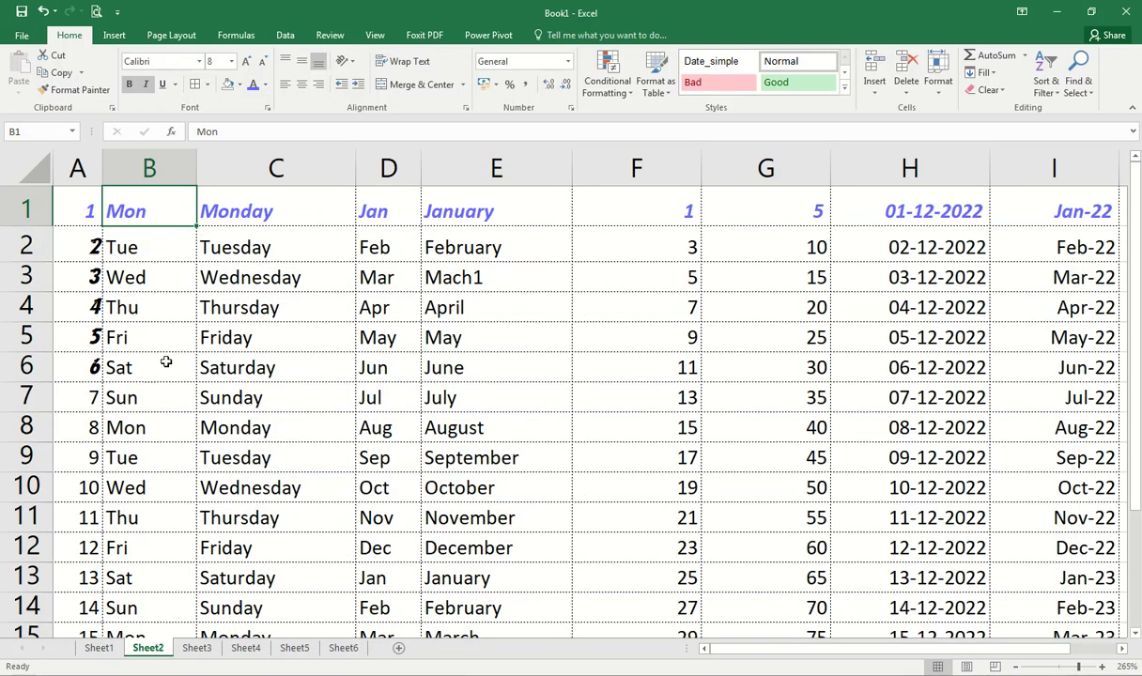
{"action": "scroll", "coordinate": [156, 344], "scroll_direction": "down", "scroll_amount": 2}
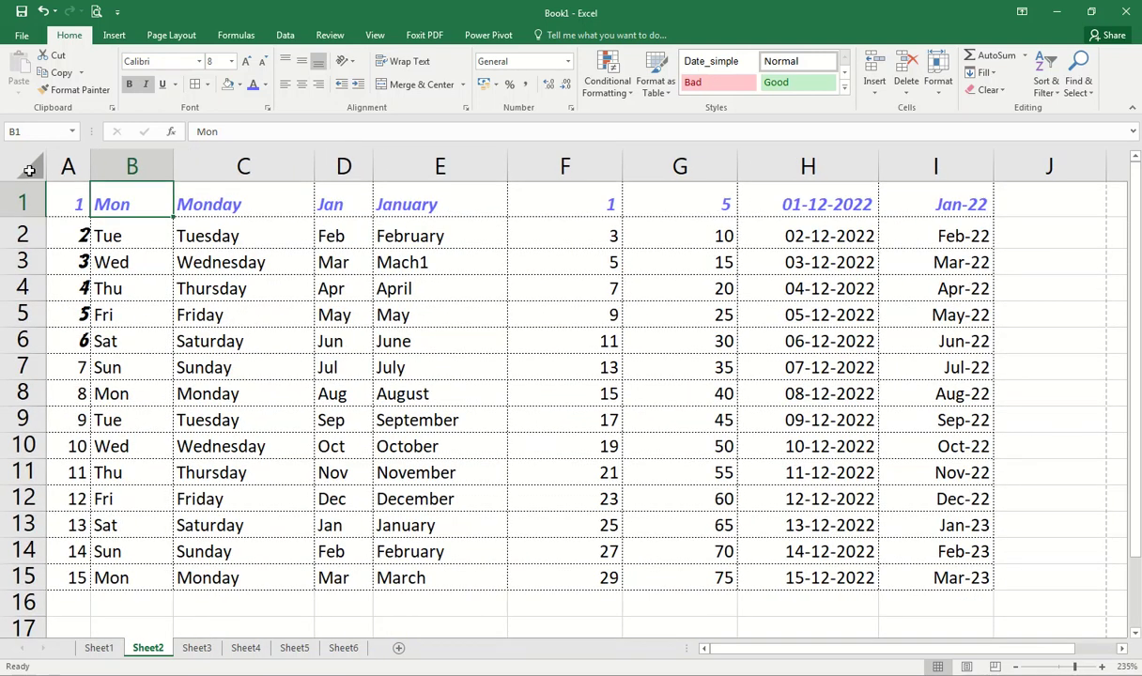
{"action": "left_click", "coordinate": [29, 170]}
{"action": "left_click", "coordinate": [258, 262]}
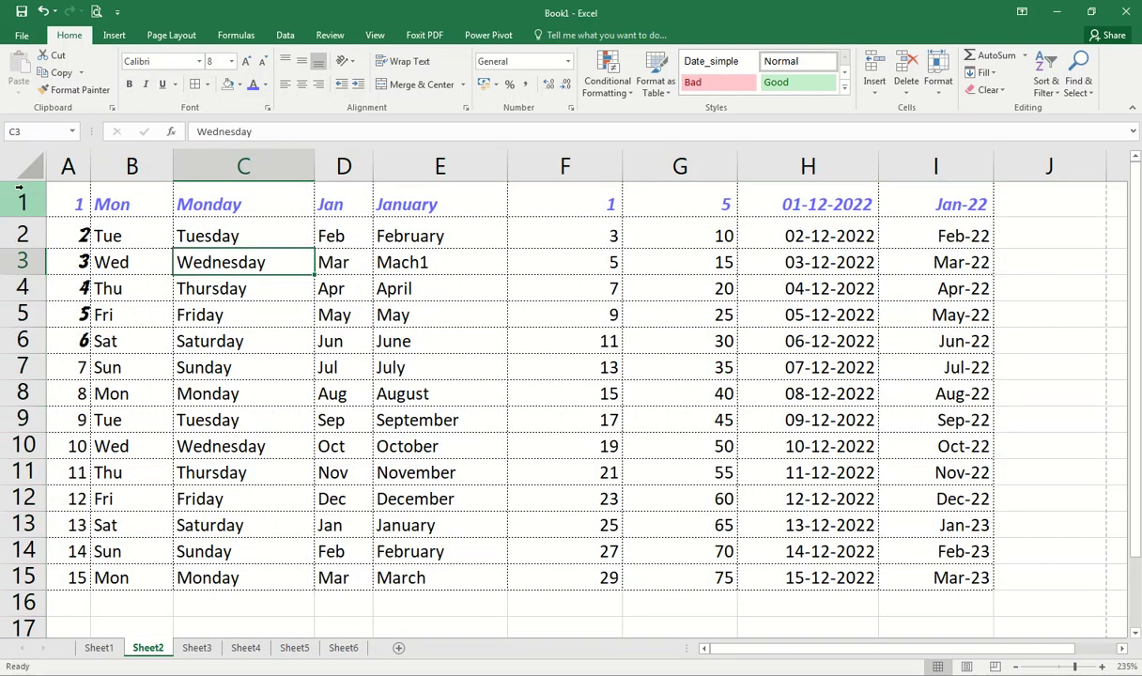
{"action": "left_click", "coordinate": [29, 165]}
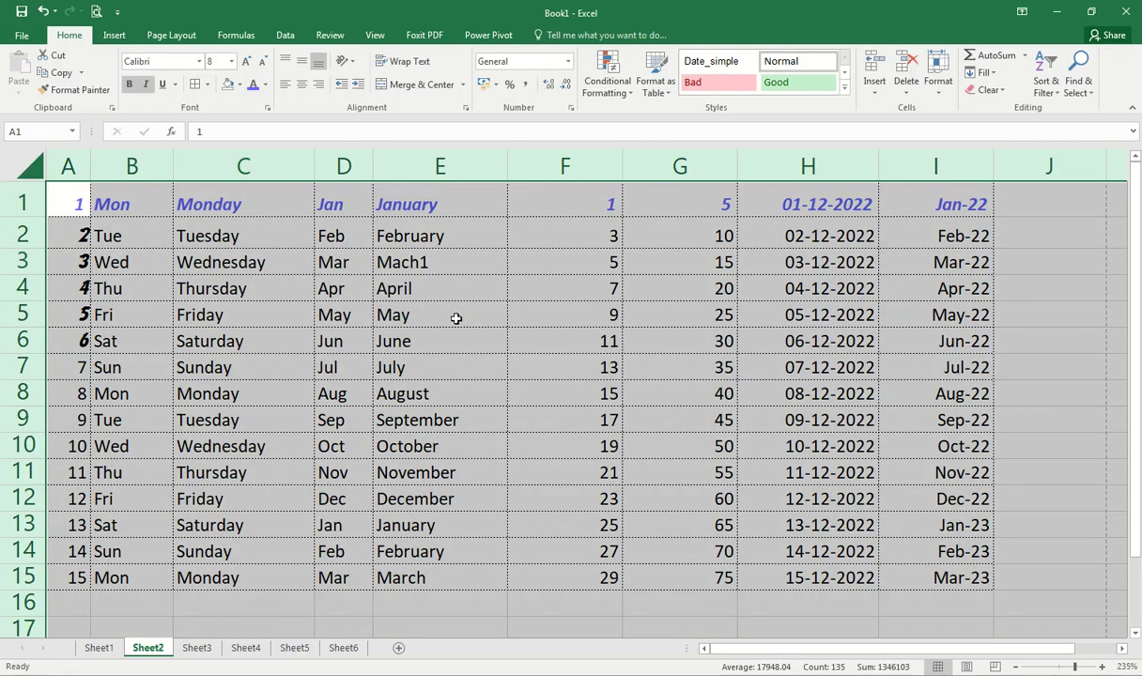
{"action": "left_click", "coordinate": [456, 319]}
{"action": "left_click_drag", "start_coordinate": [70, 167], "coordinate": [169, 162]}
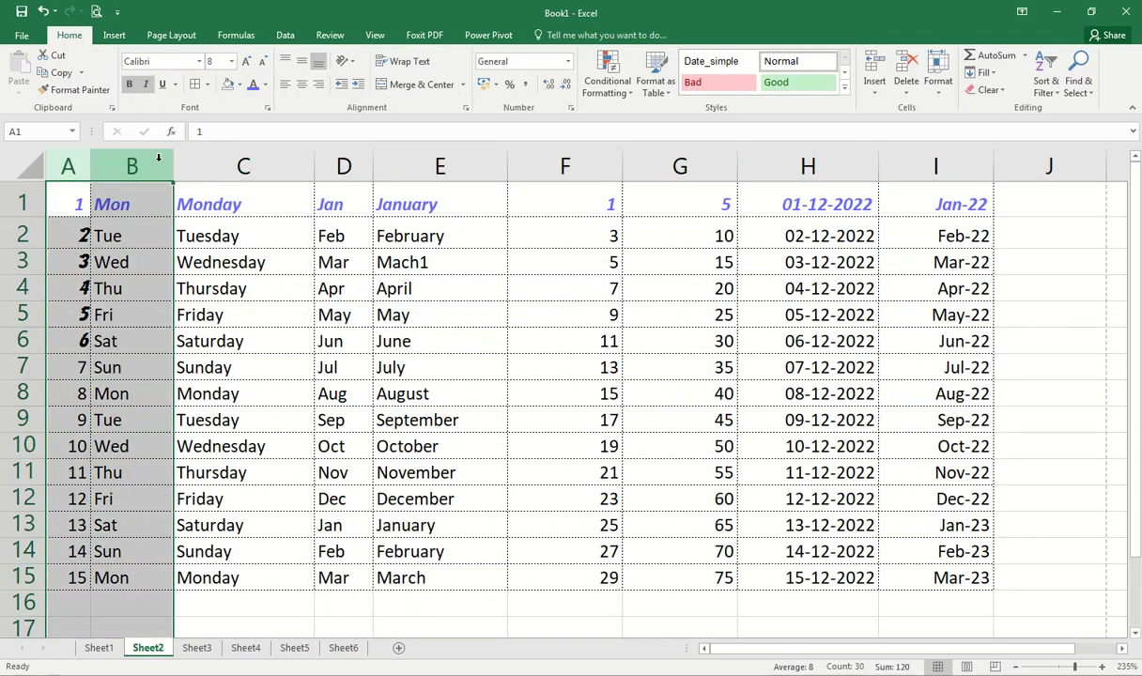
{"action": "left_click", "coordinate": [141, 165]}
{"action": "left_click", "coordinate": [259, 165]}
{"action": "left_click", "coordinate": [344, 166]}
{"action": "left_click", "coordinate": [439, 166]}
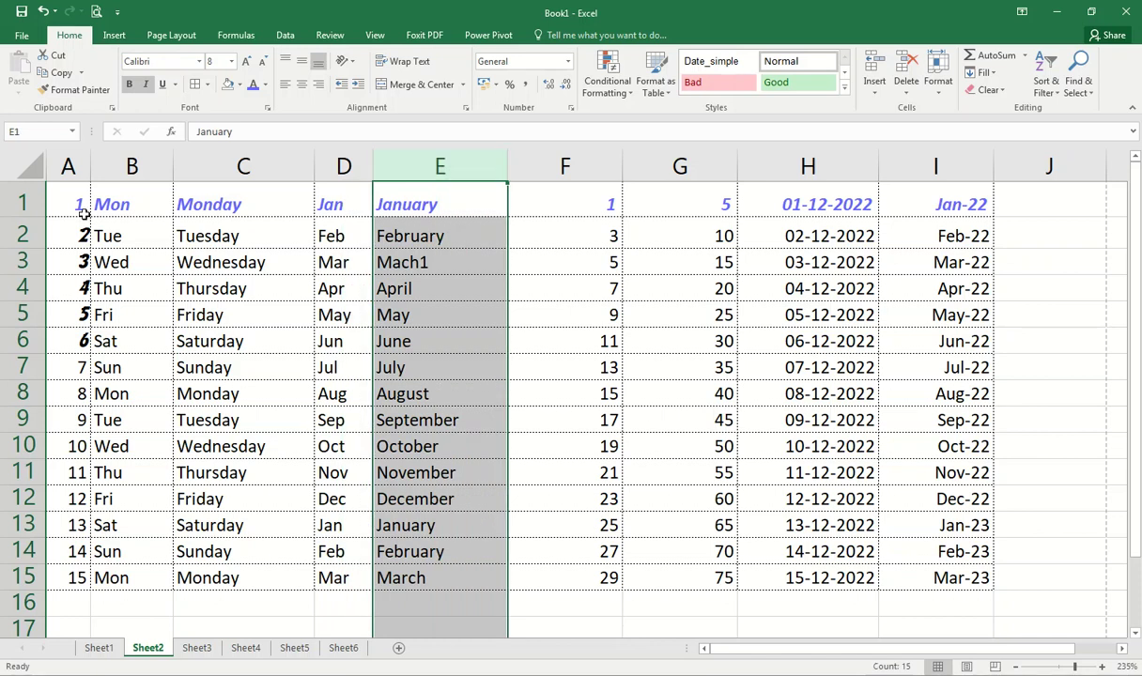
{"action": "left_click", "coordinate": [21, 202]}
{"action": "left_click", "coordinate": [23, 235]}
{"action": "left_click", "coordinate": [25, 262]}
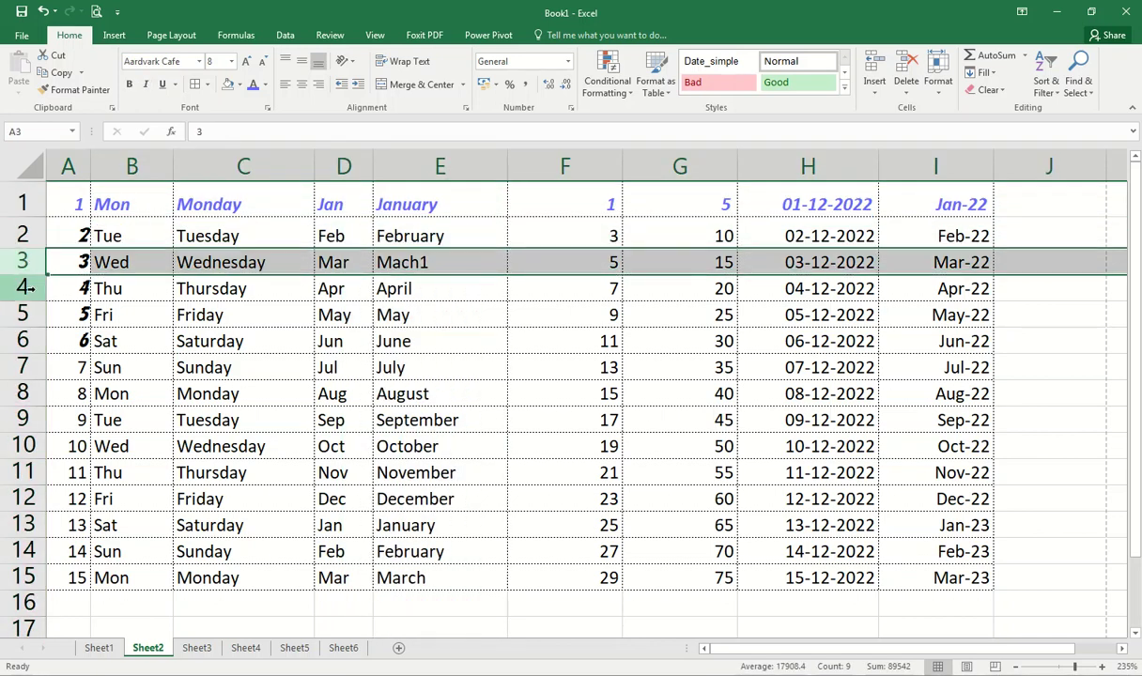
{"action": "left_click", "coordinate": [28, 289]}
{"action": "left_click", "coordinate": [31, 167]}
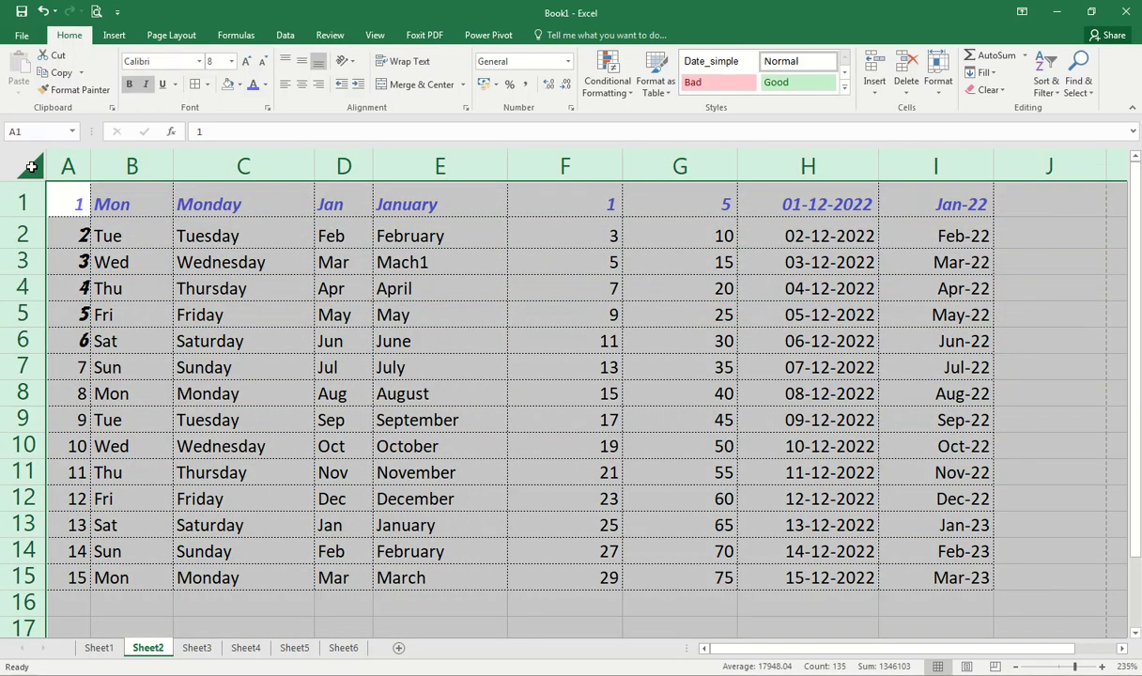
{"action": "double_click", "coordinate": [38, 215]}
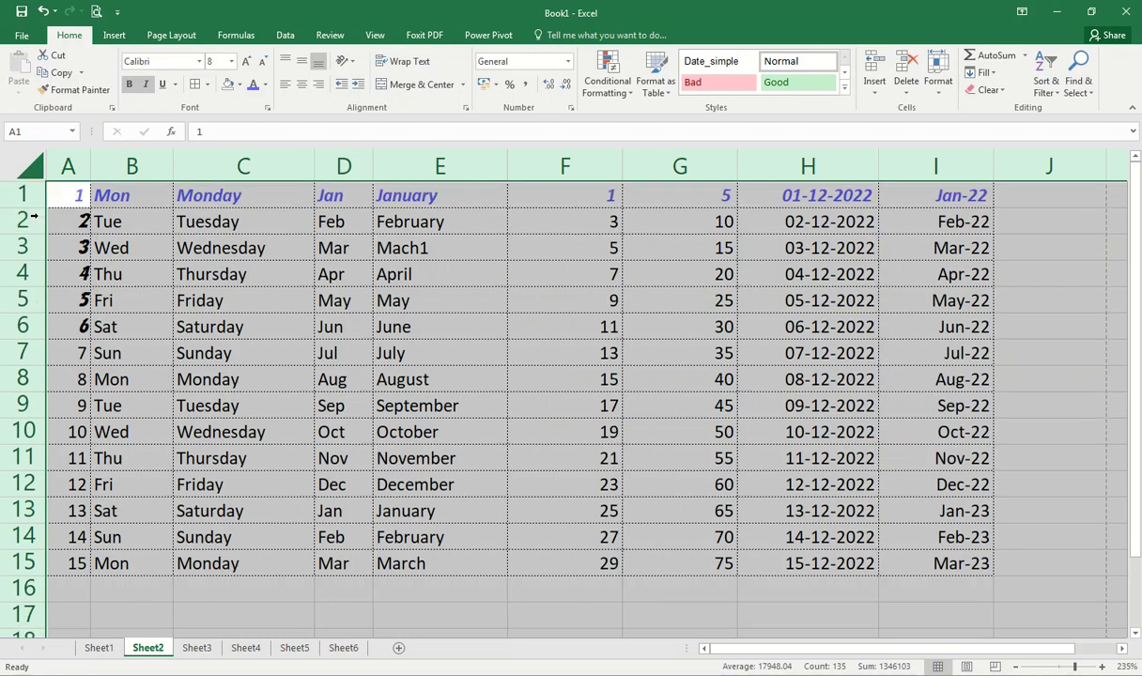
Step: Auto-fit all columns and give every row the same taller height
{"action": "double_click", "coordinate": [173, 167]}
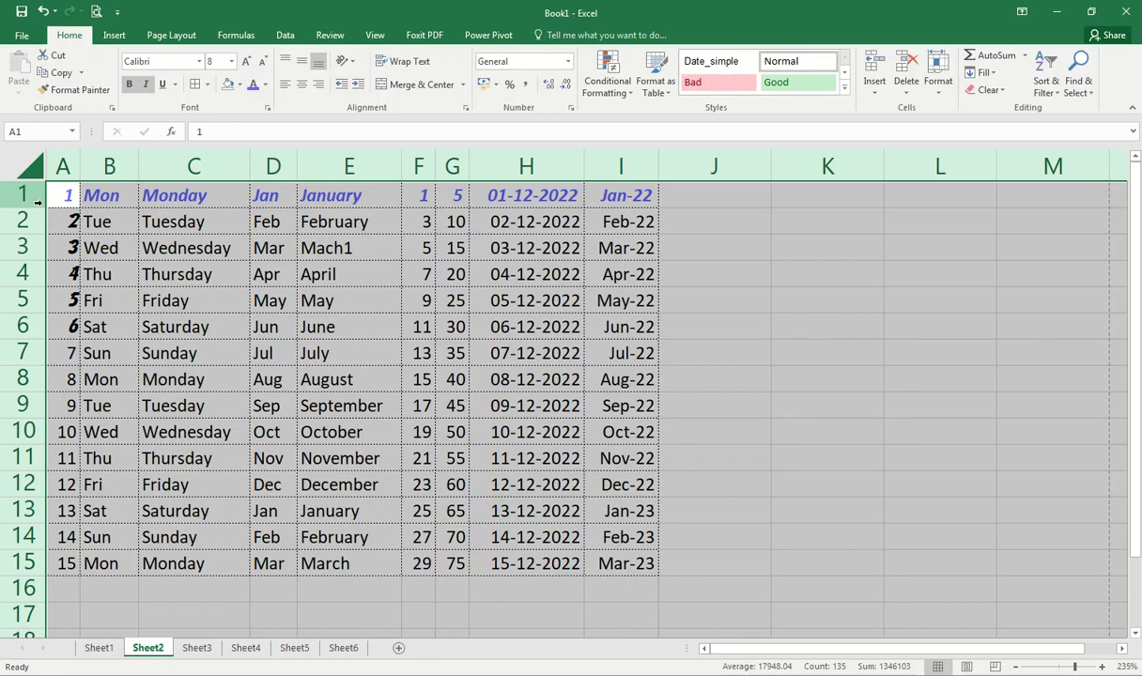
{"action": "left_click_drag", "start_coordinate": [39, 208], "coordinate": [40, 217]}
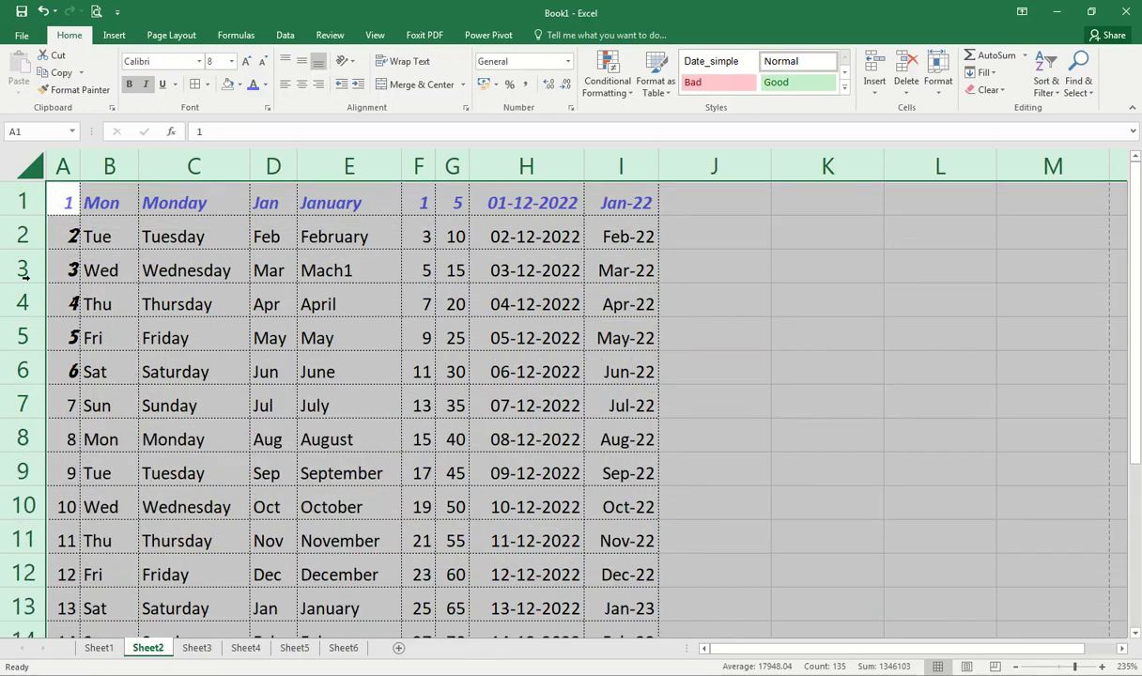
{"action": "left_click_drag", "start_coordinate": [31, 219], "coordinate": [32, 227]}
Step: Set every column to a uniform width of 11.14, then select cell B1
{"action": "left_click_drag", "start_coordinate": [138, 168], "coordinate": [145, 168]}
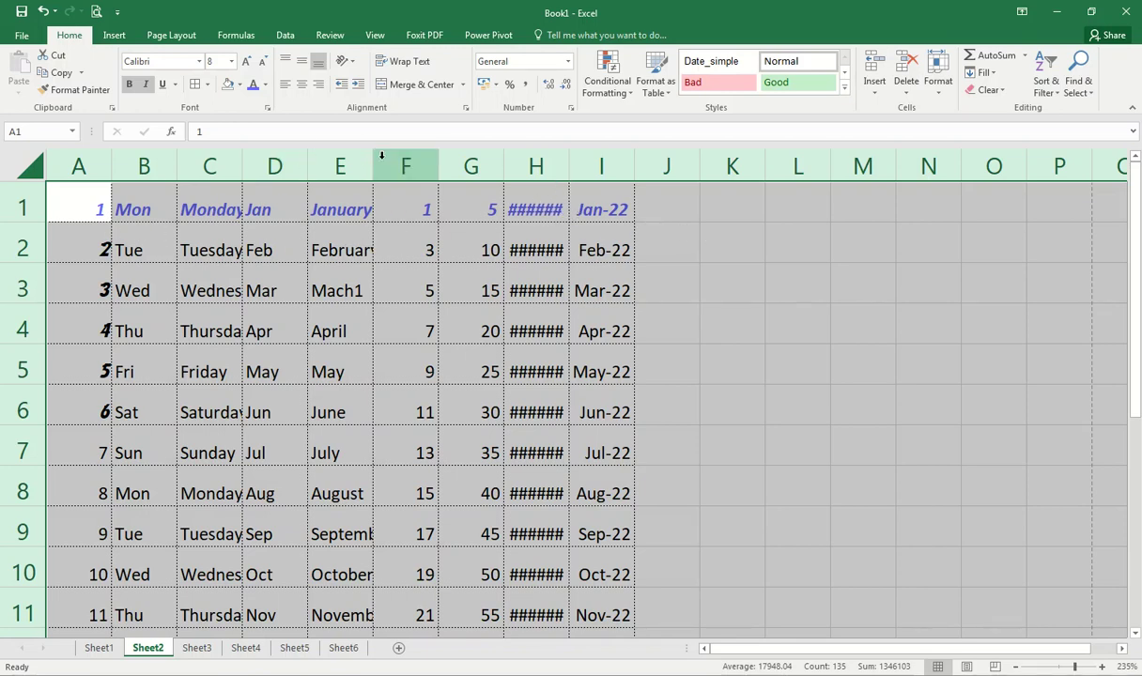
{"action": "left_click_drag", "start_coordinate": [374, 161], "coordinate": [455, 162]}
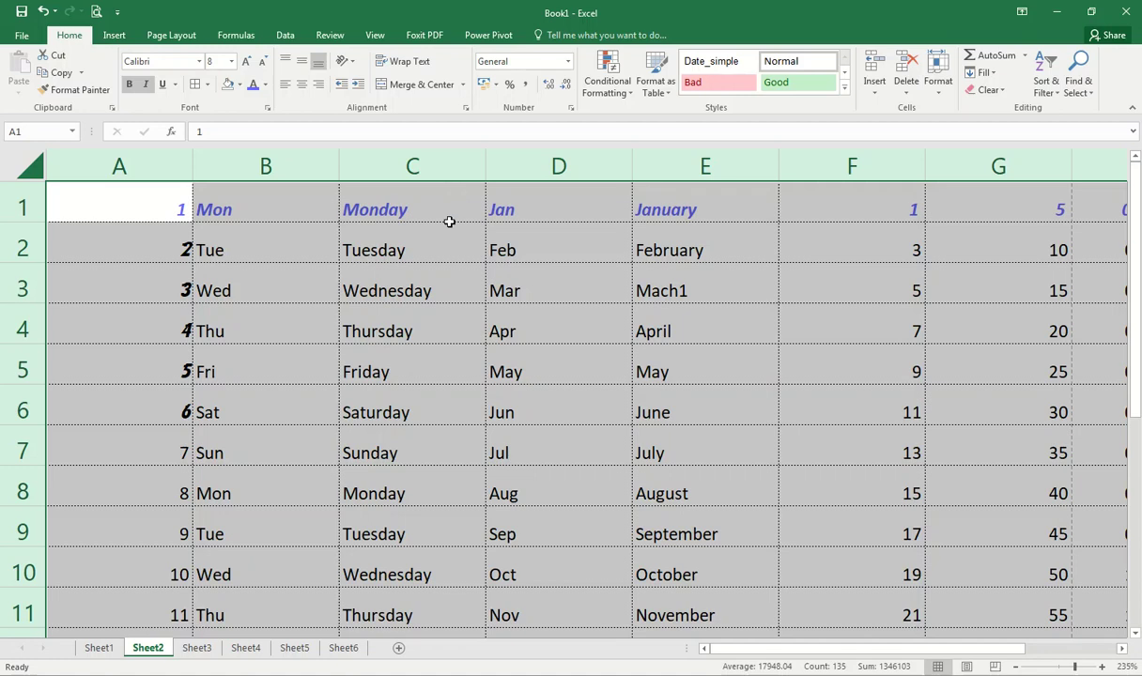
{"action": "left_click", "coordinate": [195, 313]}
{"action": "scroll", "coordinate": [94, 419], "scroll_direction": "down", "scroll_amount": 2, "text": "ctrl"}
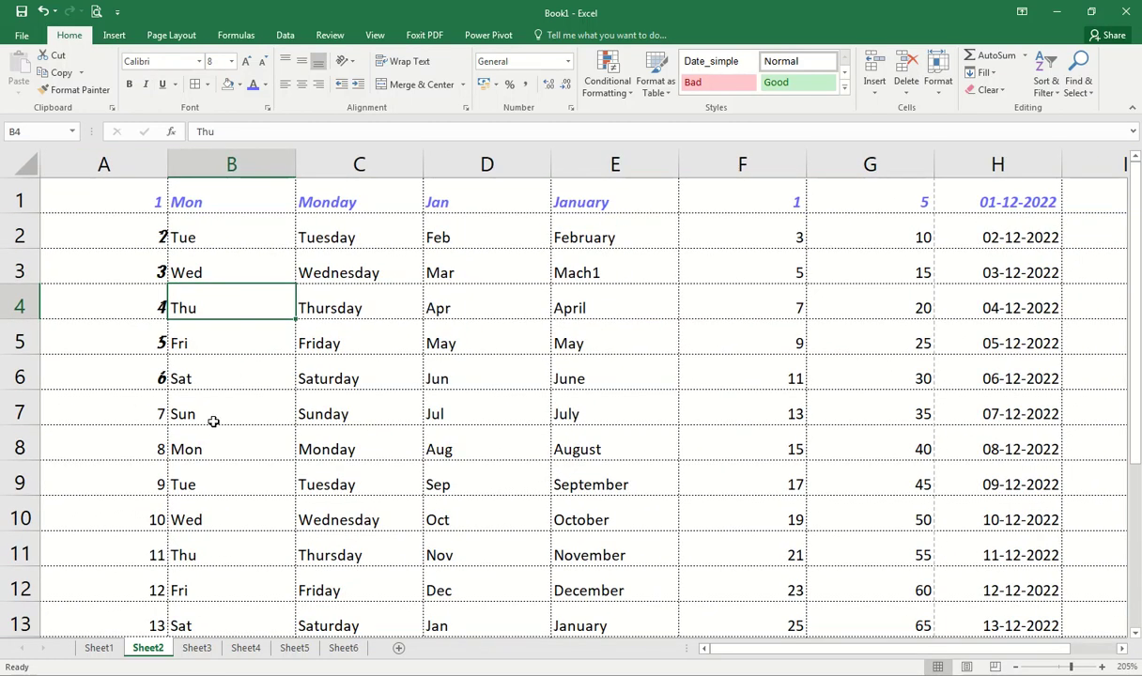
{"action": "left_click", "coordinate": [188, 212]}
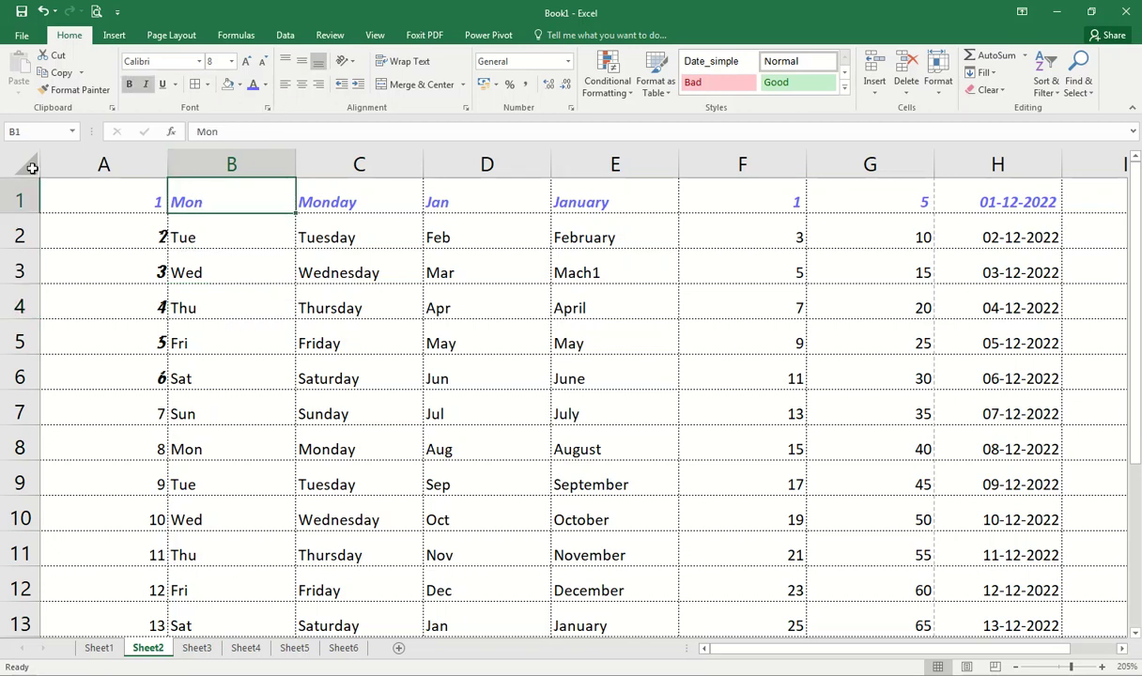
Step: Centre row 1 horizontally and vertically, then centre text in every cell both ways
{"action": "left_click", "coordinate": [17, 200]}
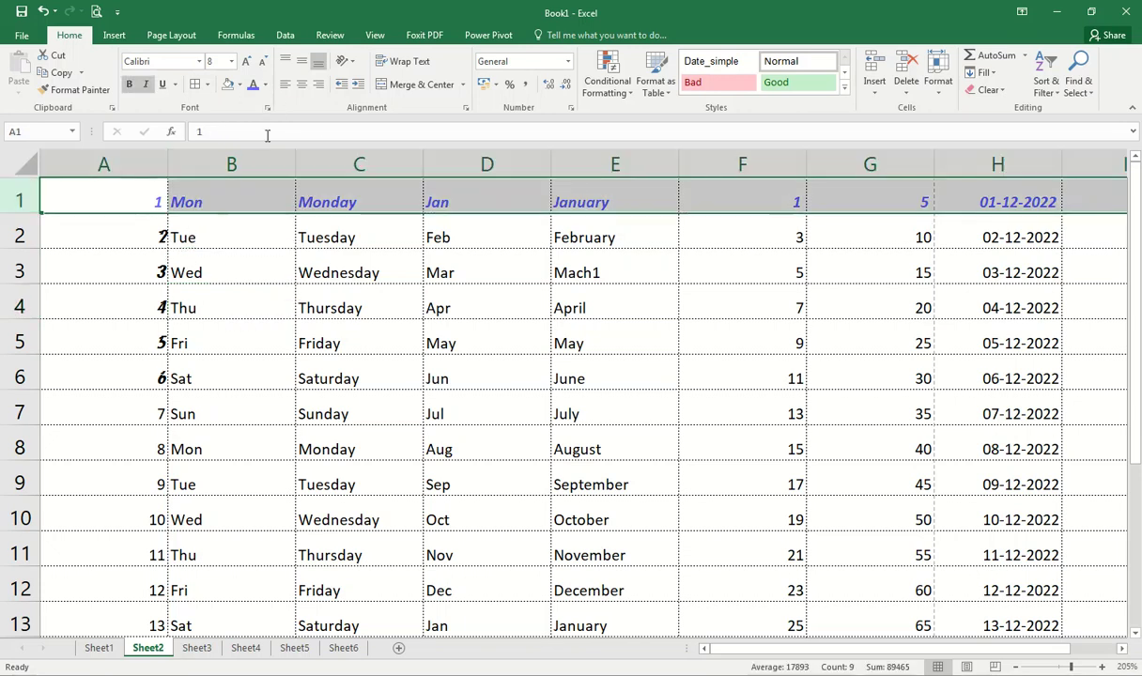
{"action": "left_click", "coordinate": [301, 84]}
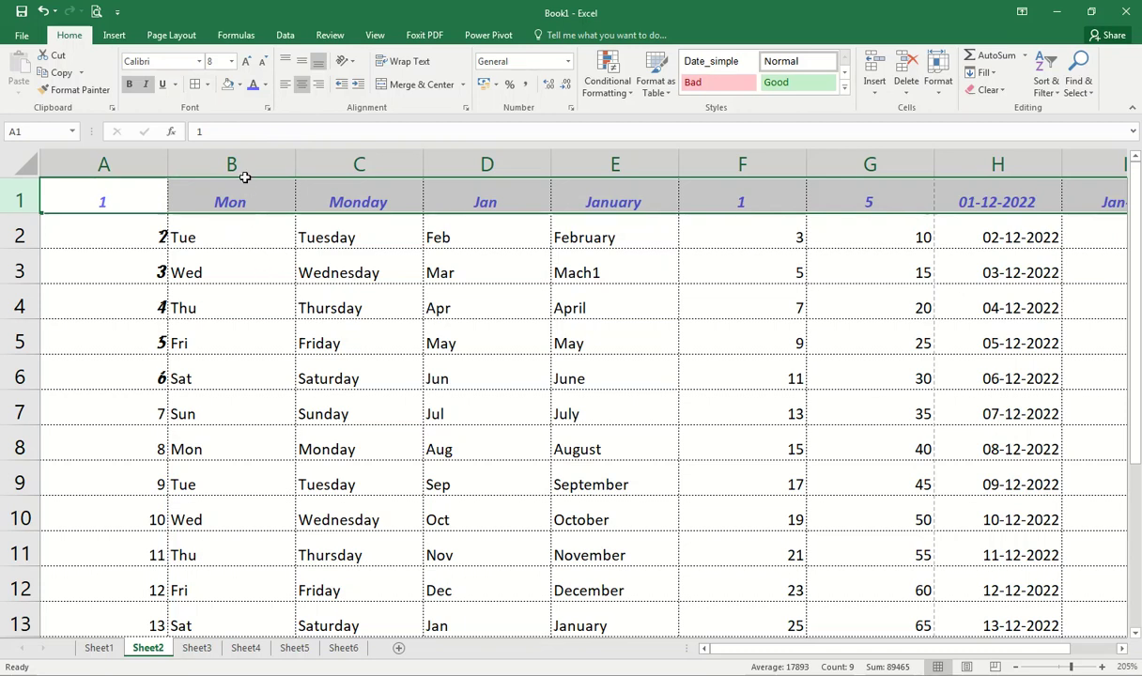
{"action": "left_click", "coordinate": [305, 63]}
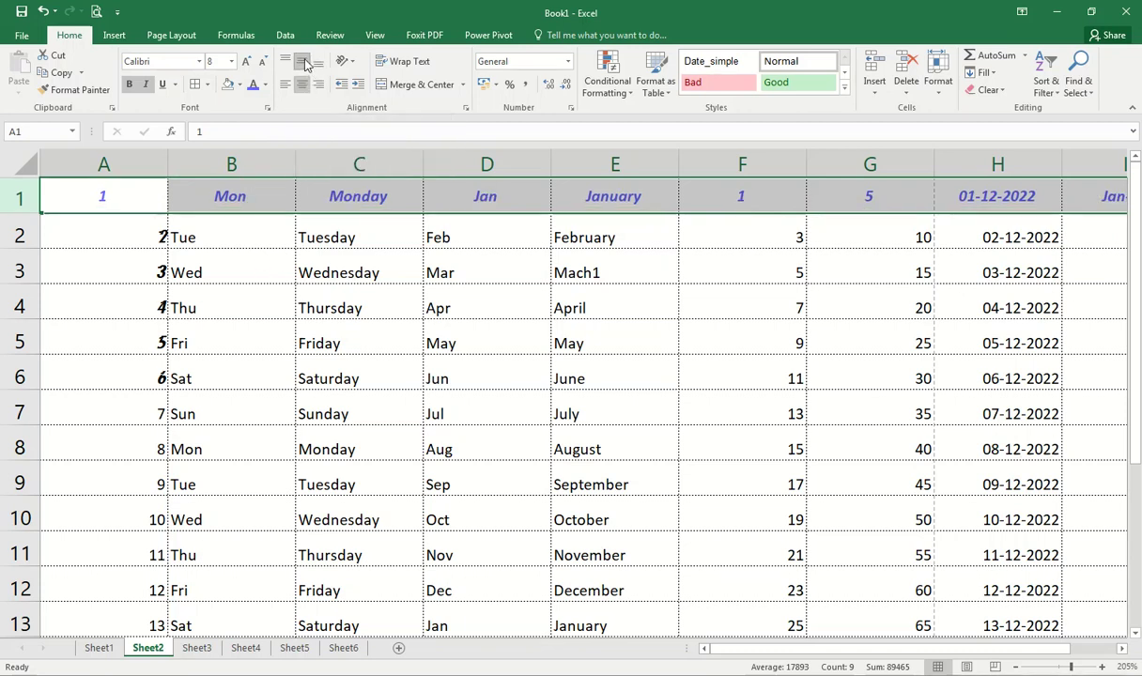
{"action": "left_click", "coordinate": [28, 165]}
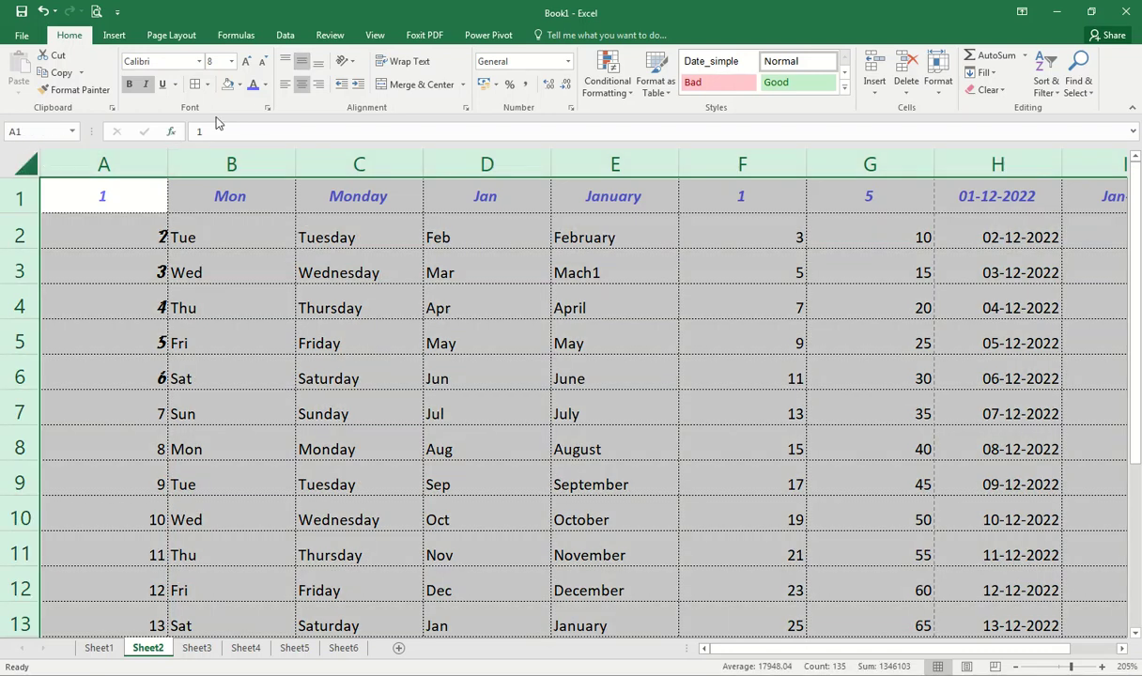
{"action": "left_click", "coordinate": [301, 62]}
{"action": "left_click", "coordinate": [302, 63]}
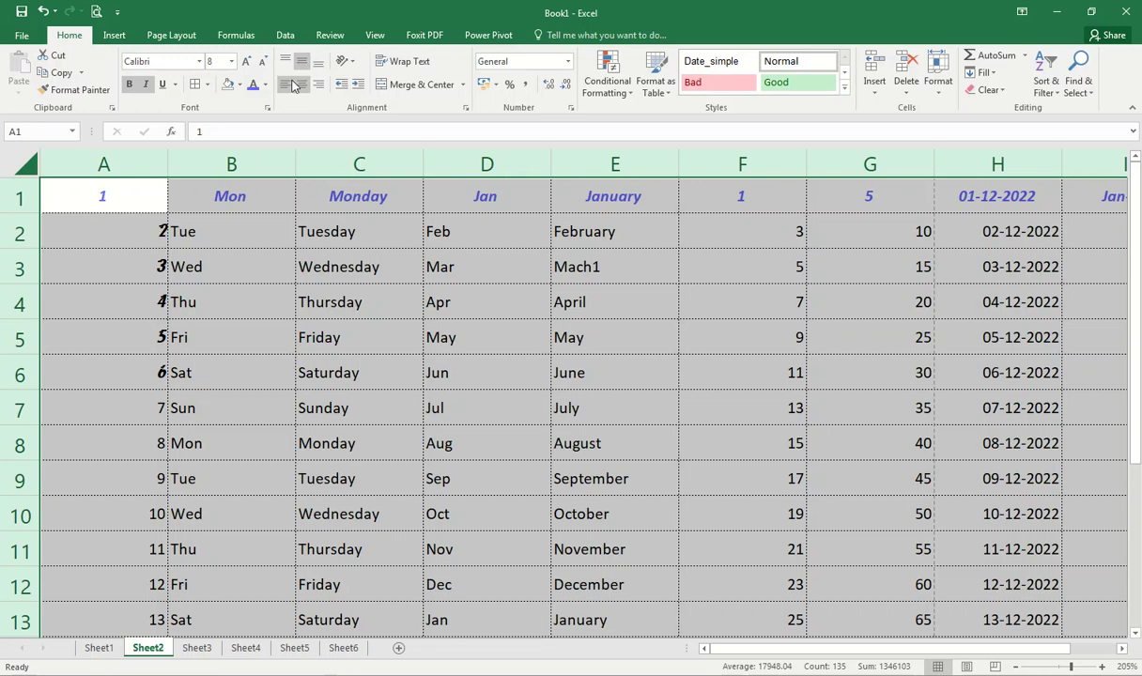
{"action": "left_click", "coordinate": [302, 84]}
{"action": "left_click", "coordinate": [302, 86]}
Step: Left-align the contents of columns C to E
{"action": "left_click", "coordinate": [340, 337]}
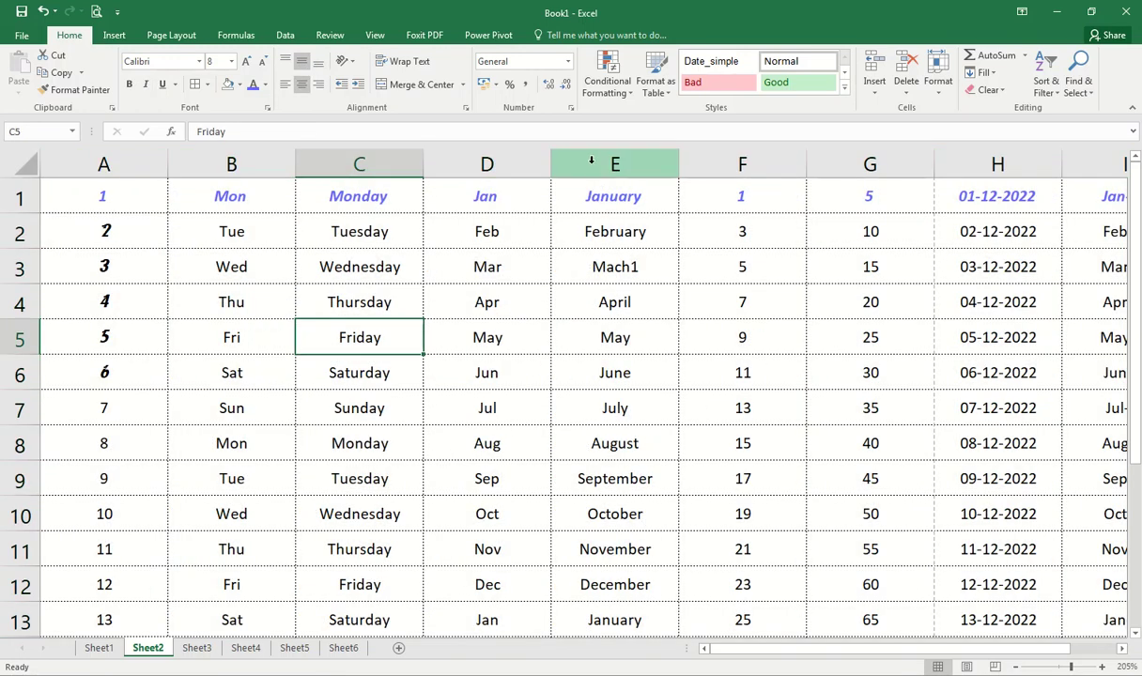
{"action": "left_click_drag", "start_coordinate": [502, 165], "coordinate": [597, 160]}
{"action": "left_click_drag", "start_coordinate": [333, 159], "coordinate": [615, 165]}
{"action": "left_click", "coordinate": [286, 85]}
{"action": "left_click", "coordinate": [354, 300]}
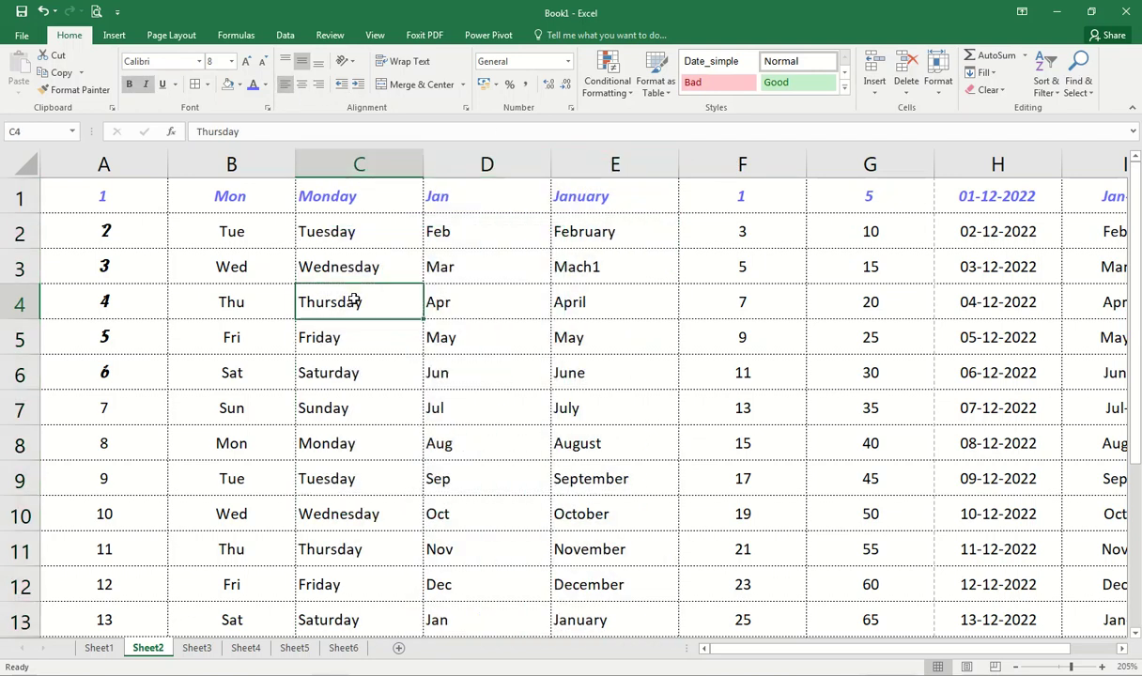
Step: Centre the header text in row 1, then select cell C3
{"action": "left_click", "coordinate": [19, 196]}
{"action": "left_click", "coordinate": [301, 85]}
{"action": "left_click", "coordinate": [525, 359]}
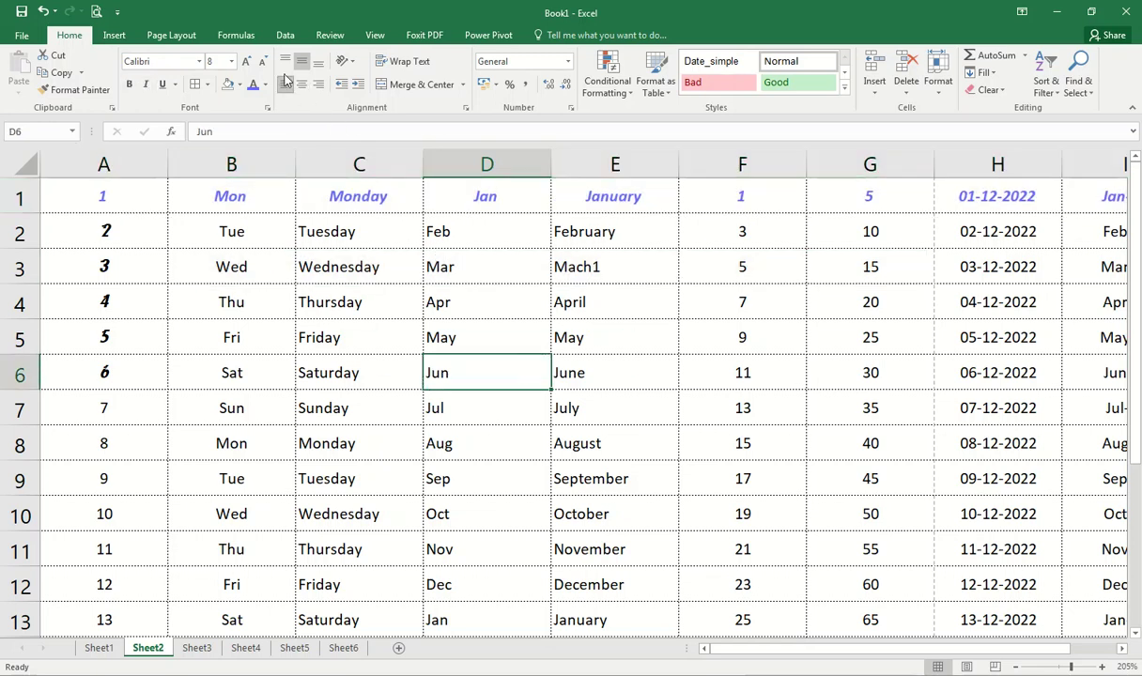
{"action": "left_click", "coordinate": [372, 267]}
{"action": "left_click_drag", "start_coordinate": [372, 283], "coordinate": [369, 268]}
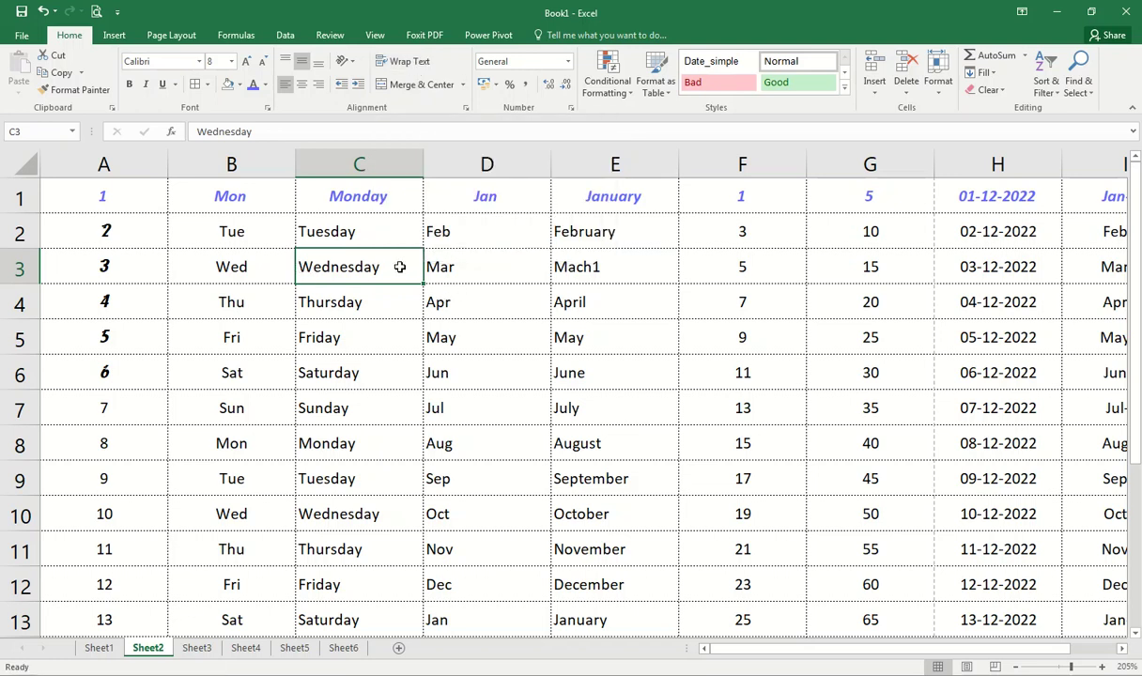
Step: Replace 'Wednesday' in C3 with a company name and address
{"action": "double_click", "coordinate": [403, 266]}
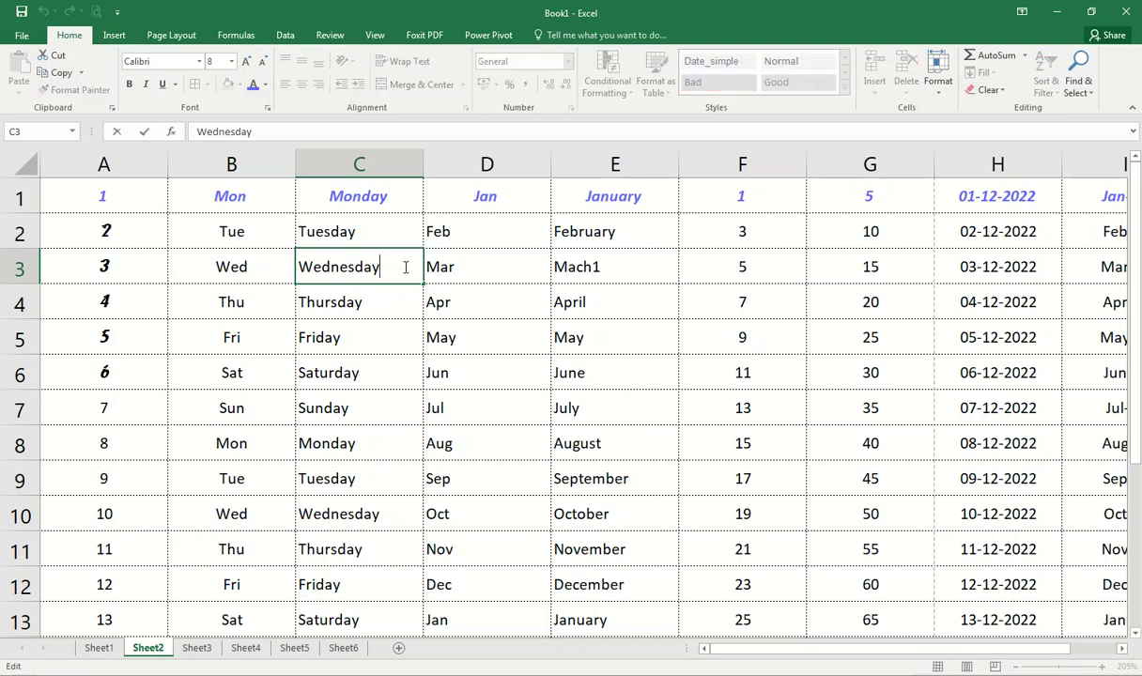
{"action": "left_click_drag", "start_coordinate": [406, 265], "coordinate": [226, 264]}
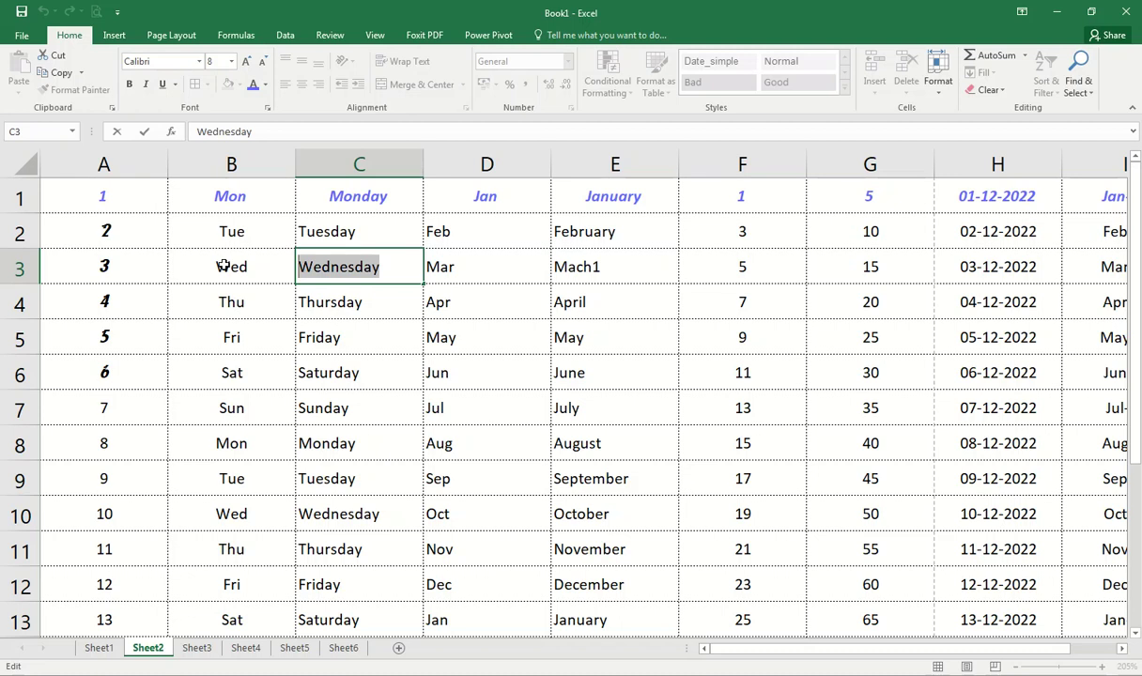
{"action": "type", "text": "Jai Nag"}
{"action": "key", "text": "BackSpace"}
{"action": "key", "text": "BackSpace"}
{"action": "key", "text": "BackSpace"}
{"action": "key", "text": "BackSpace"}
{"action": "key", "text": "BackSpace"}
{"action": "key", "text": "BackSpace"}
{"action": "key", "text": "BackSpace"}
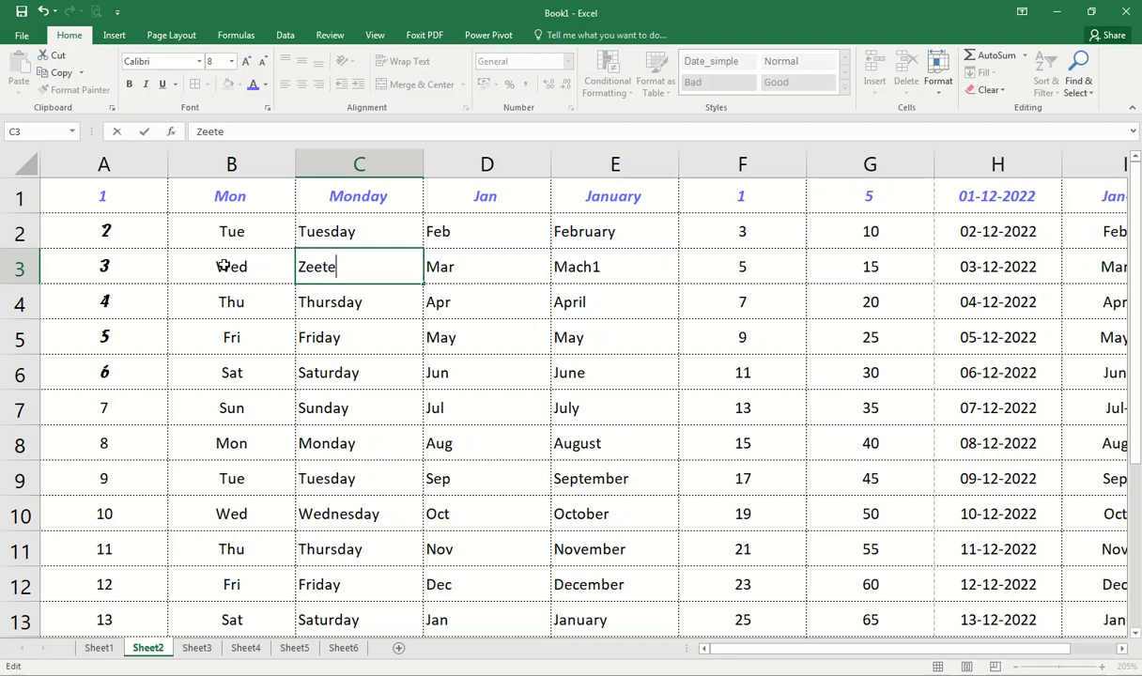
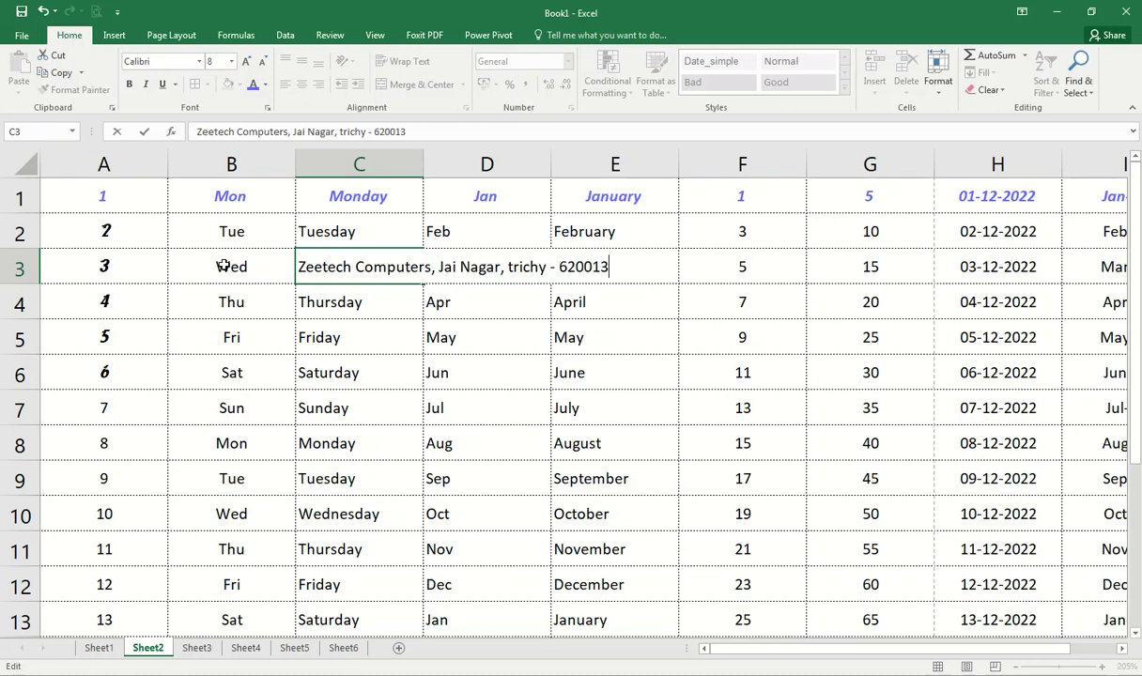
{"action": "key", "text": "Return"}
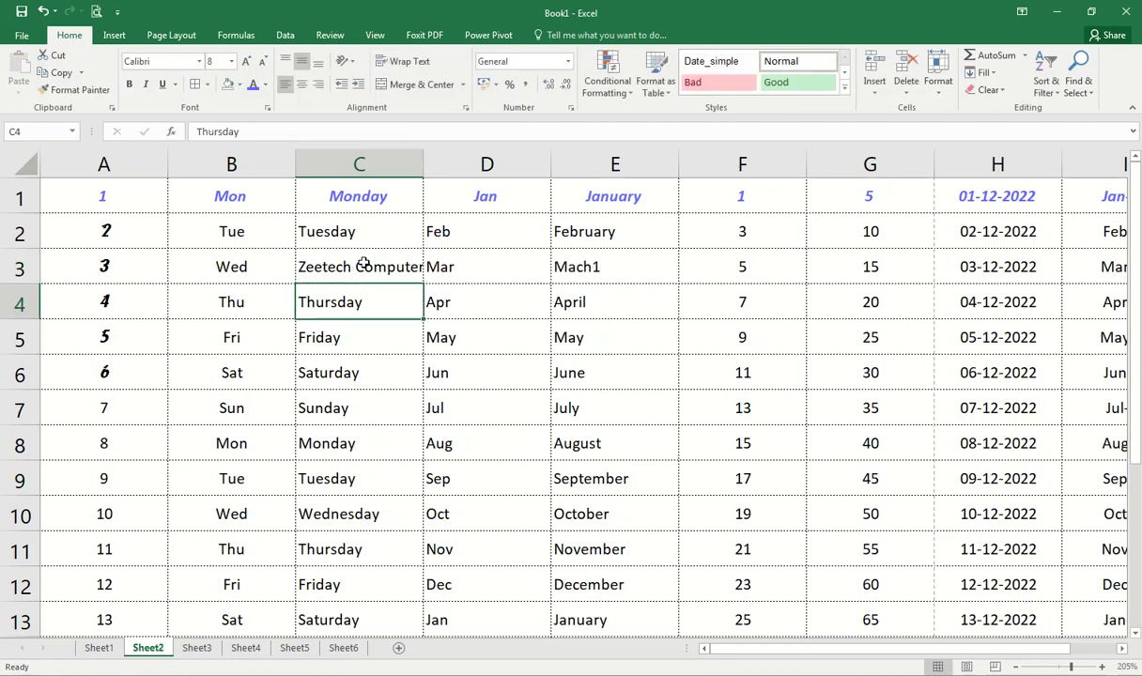
Step: Capitalise the town name in C3's address using the formula bar
{"action": "left_click", "coordinate": [361, 263]}
{"action": "left_click", "coordinate": [339, 131]}
{"action": "key", "text": "Delete"}
{"action": "type", "text": "T"}
{"action": "key", "text": "Return"}
{"action": "left_click", "coordinate": [369, 263]}
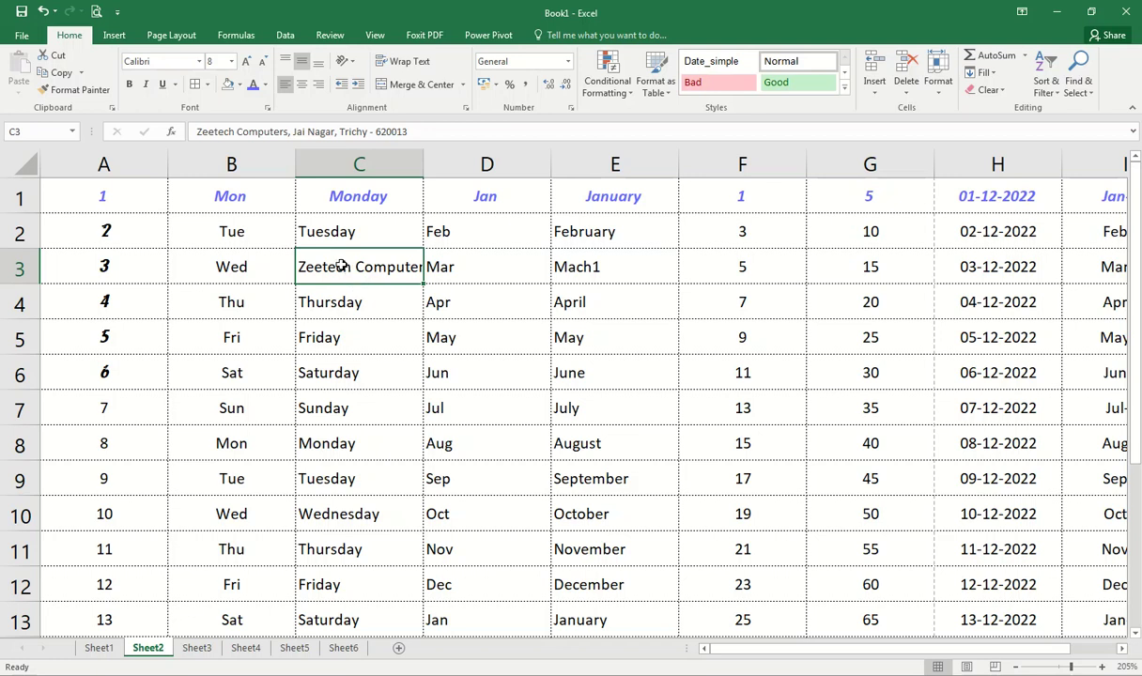
Step: Apply Wrap Text to cell C3 and make row 3 taller
{"action": "left_click", "coordinate": [336, 165]}
{"action": "left_click", "coordinate": [319, 267]}
{"action": "left_click", "coordinate": [404, 61]}
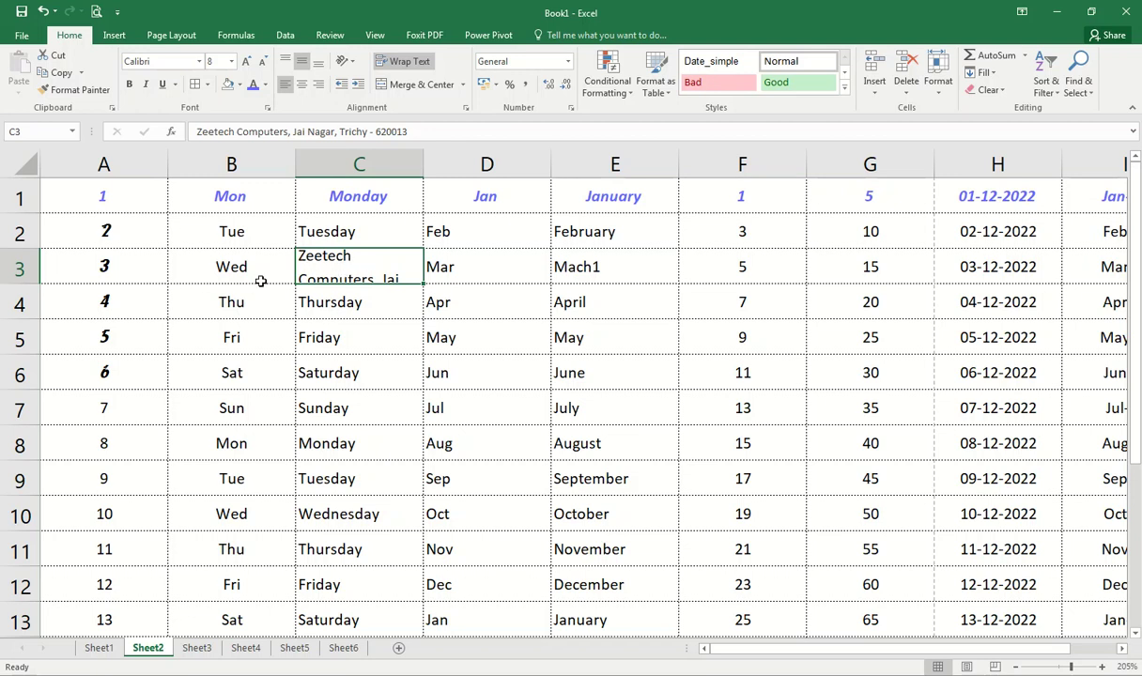
{"action": "left_click_drag", "start_coordinate": [21, 283], "coordinate": [31, 327]}
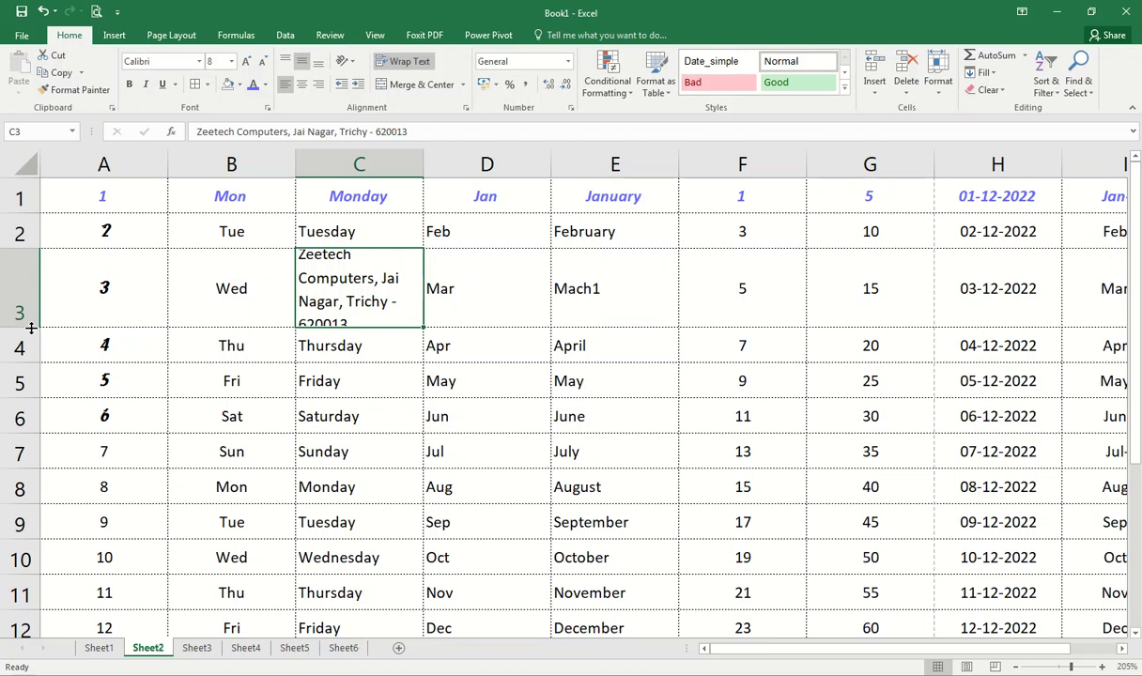
Step: Auto-fit row 3 to the wrapped address and widen column C
{"action": "double_click", "coordinate": [31, 327]}
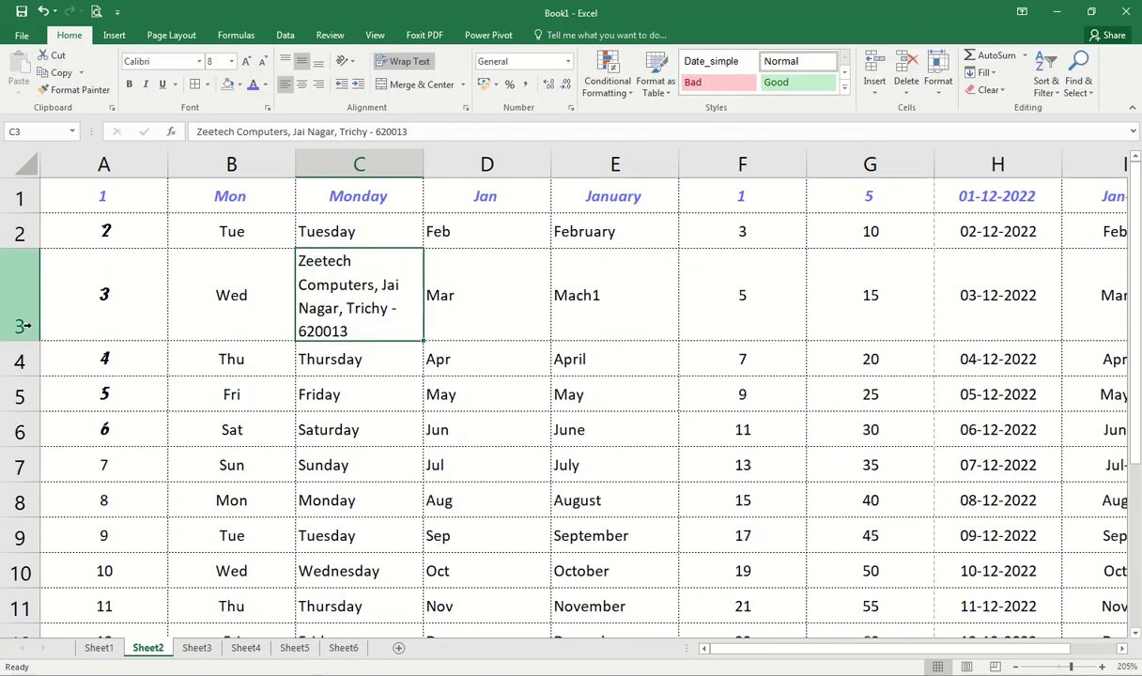
{"action": "left_click_drag", "start_coordinate": [29, 339], "coordinate": [35, 286]}
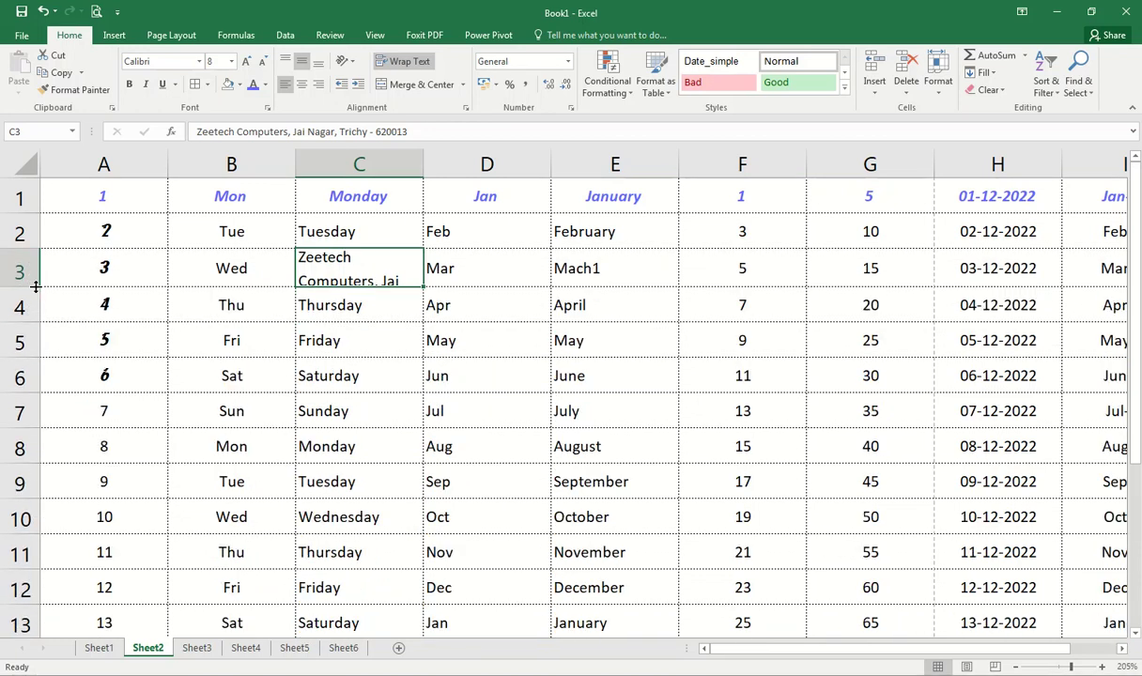
{"action": "double_click", "coordinate": [34, 287]}
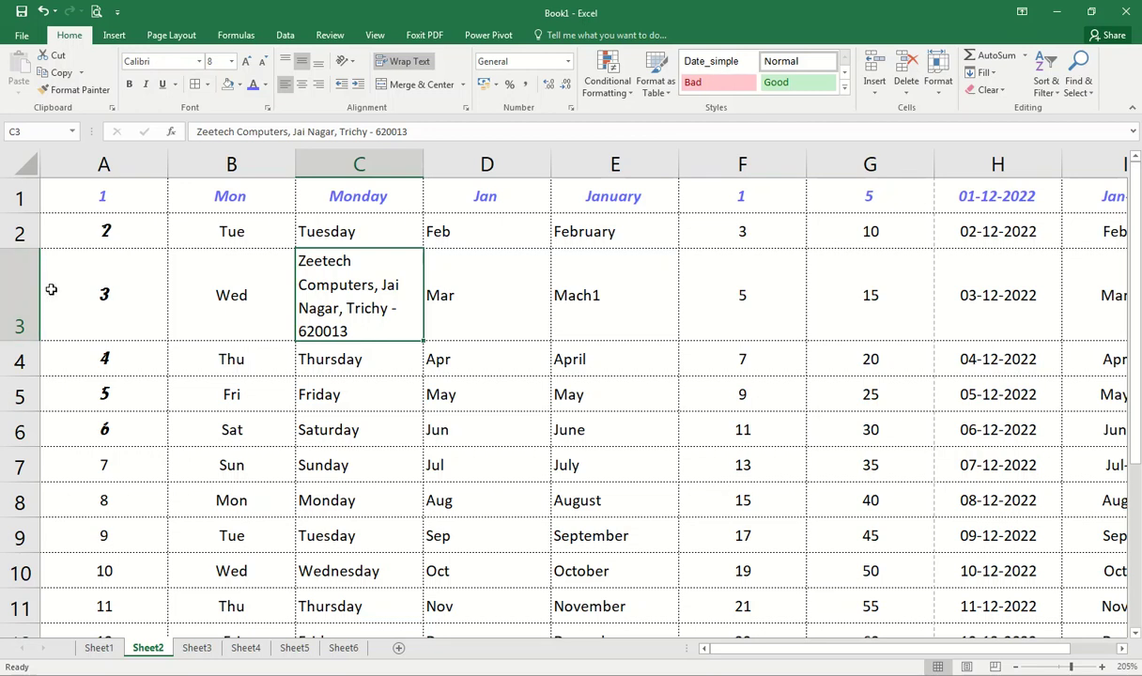
{"action": "left_click_drag", "start_coordinate": [422, 164], "coordinate": [388, 164]}
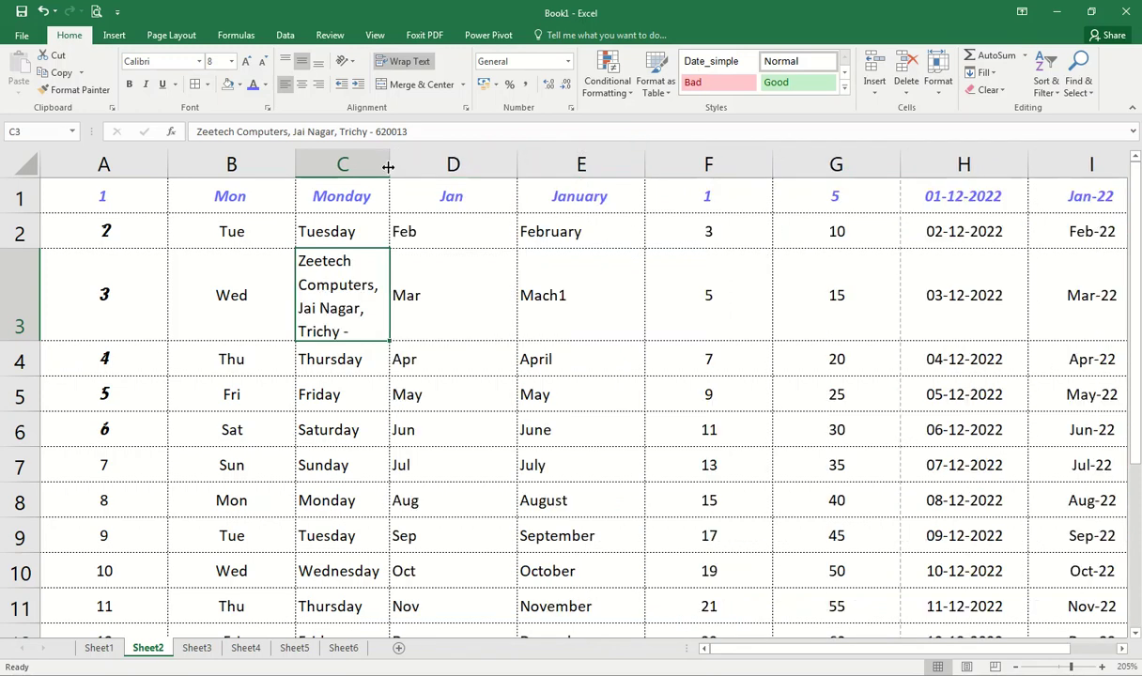
{"action": "left_click_drag", "start_coordinate": [387, 170], "coordinate": [453, 155]}
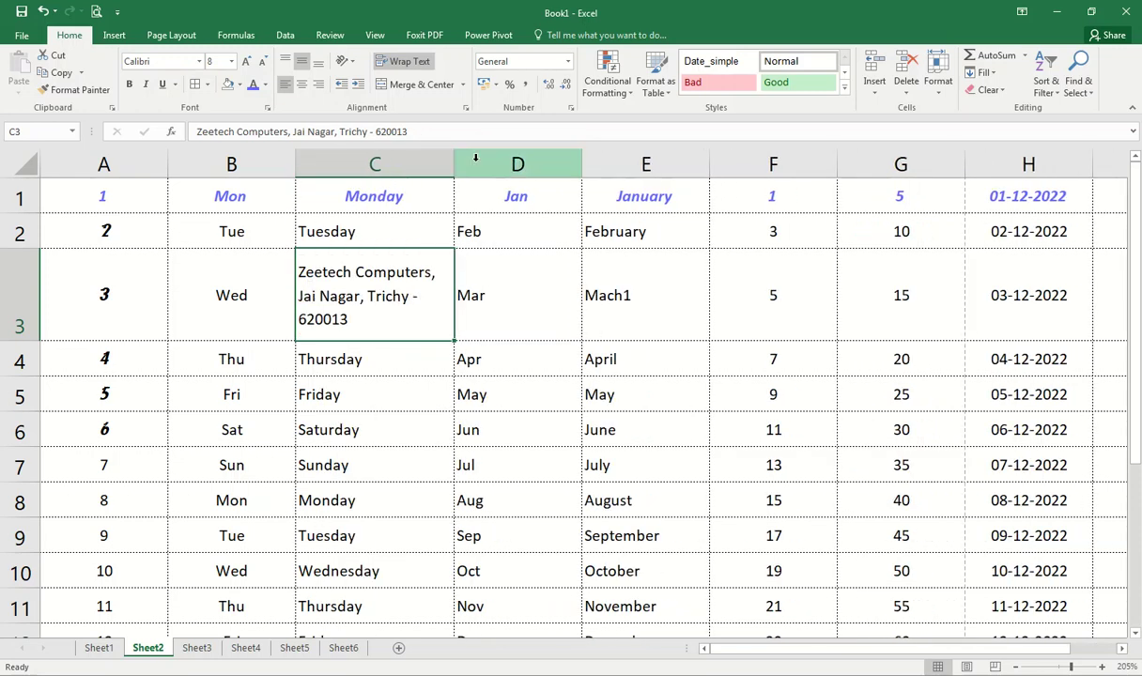
Step: Apply Wrap Text to all of column C
{"action": "left_click", "coordinate": [345, 156]}
{"action": "left_click", "coordinate": [402, 61]}
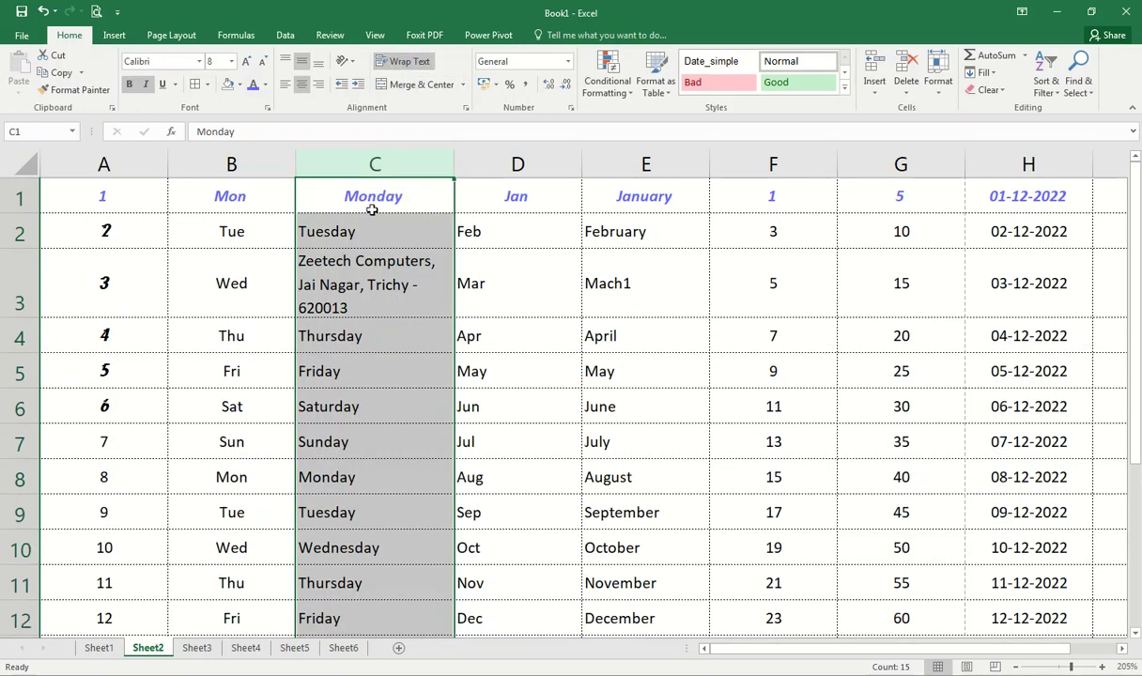
{"action": "left_click", "coordinate": [344, 263]}
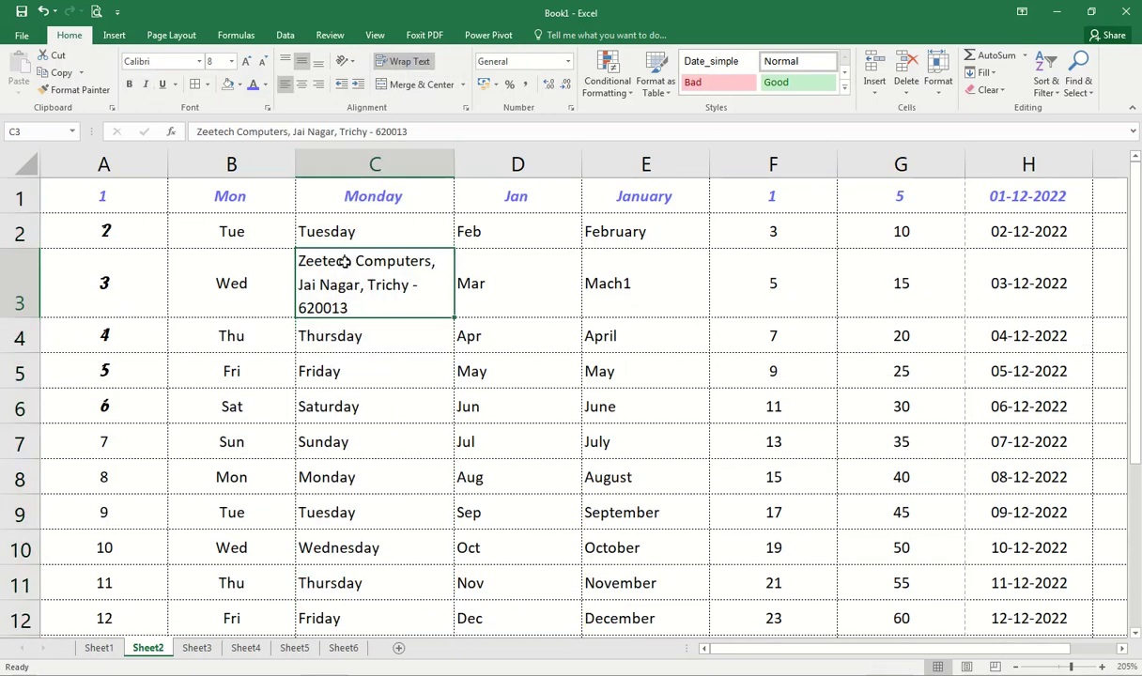
Step: Append filler text after 'Tuesday' in C2 and auto-fit row 2
{"action": "left_click", "coordinate": [369, 231]}
{"action": "double_click", "coordinate": [370, 231]}
{"action": "type", "text": "sldfgslsd sl;lsj sl;aj sla;kj sla; jlsa;fgj sla;jg"}
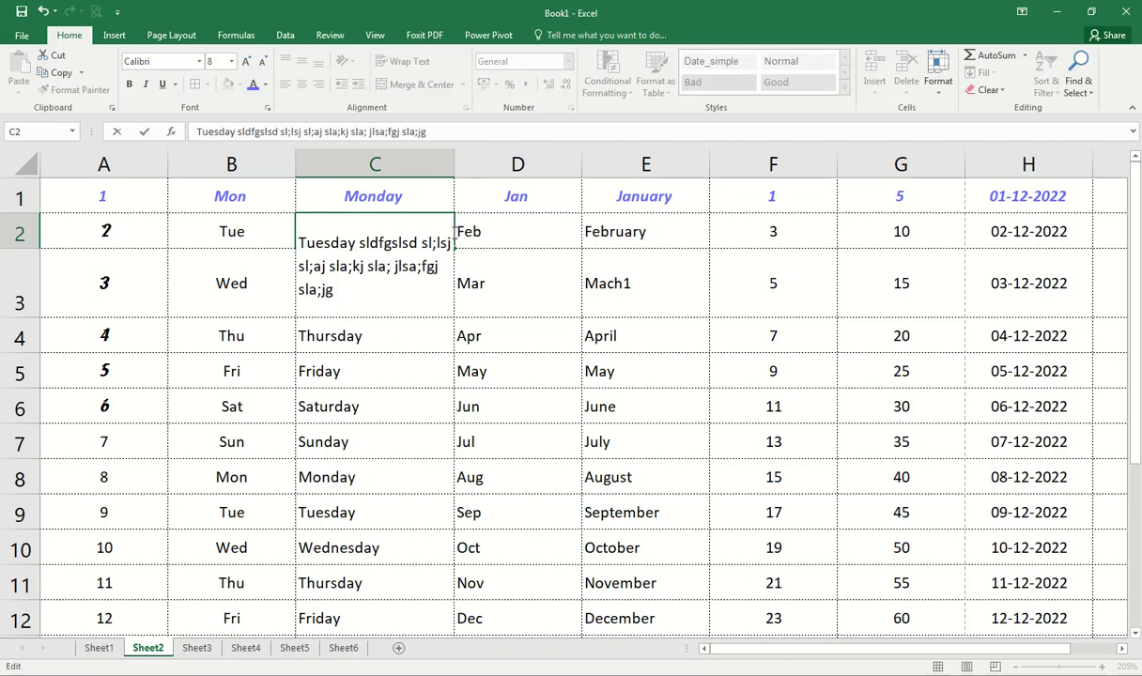
{"action": "key", "text": "Return"}
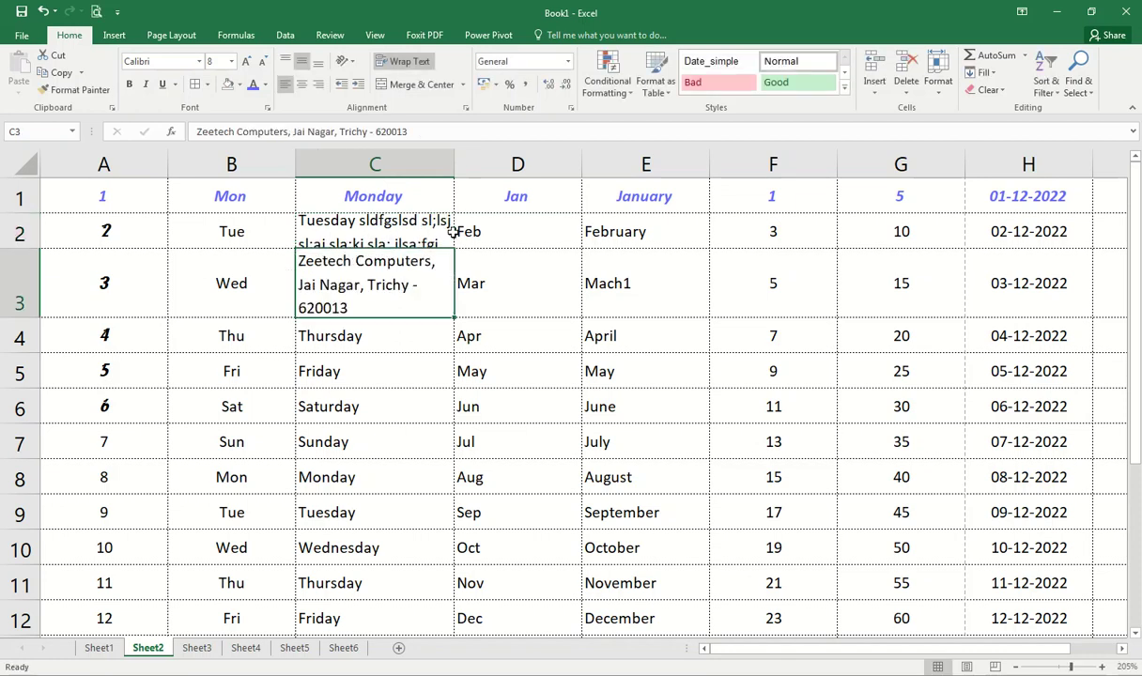
{"action": "double_click", "coordinate": [31, 248]}
Step: Check cells B2 through E2 and C3, then select row 1
{"action": "left_click", "coordinate": [391, 270]}
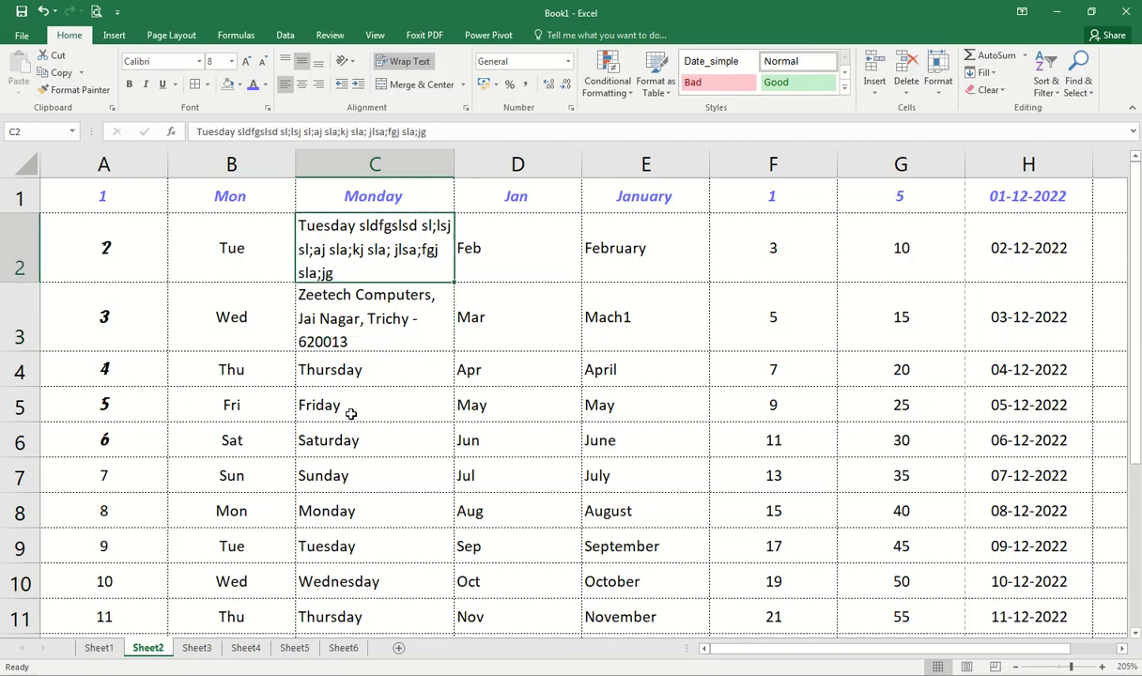
{"action": "left_click", "coordinate": [185, 252]}
{"action": "left_click", "coordinate": [594, 247]}
{"action": "left_click", "coordinate": [373, 292]}
{"action": "left_click", "coordinate": [568, 252]}
{"action": "key", "text": "Right"}
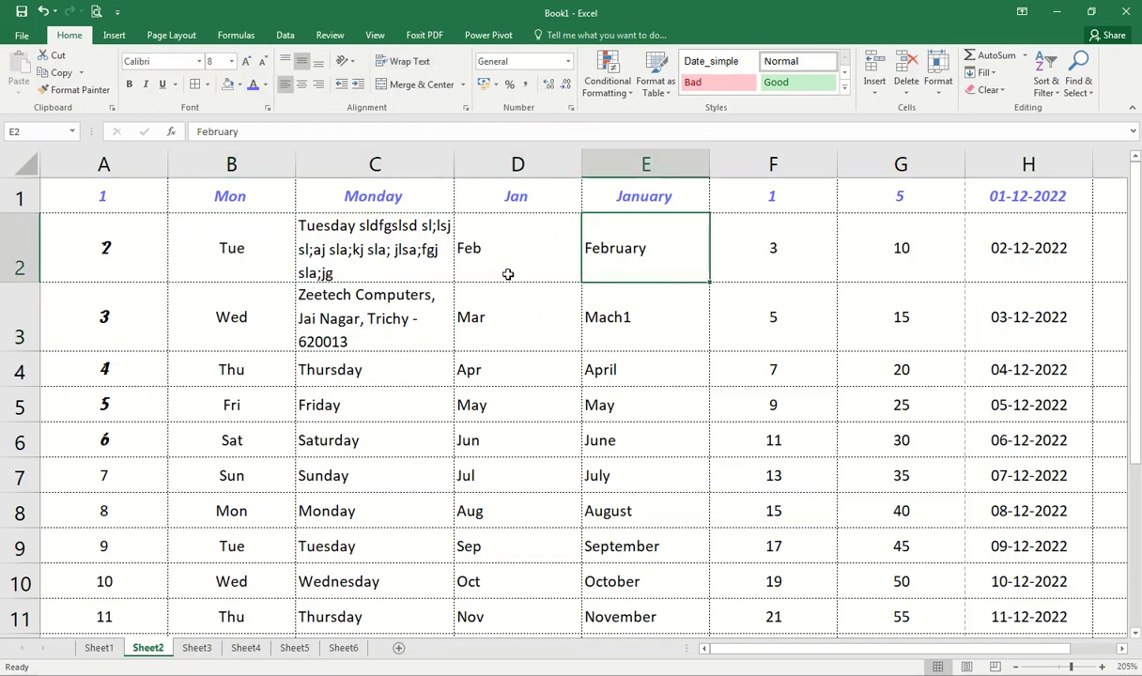
{"action": "left_click", "coordinate": [398, 242]}
{"action": "left_click", "coordinate": [367, 306]}
{"action": "left_click", "coordinate": [359, 274]}
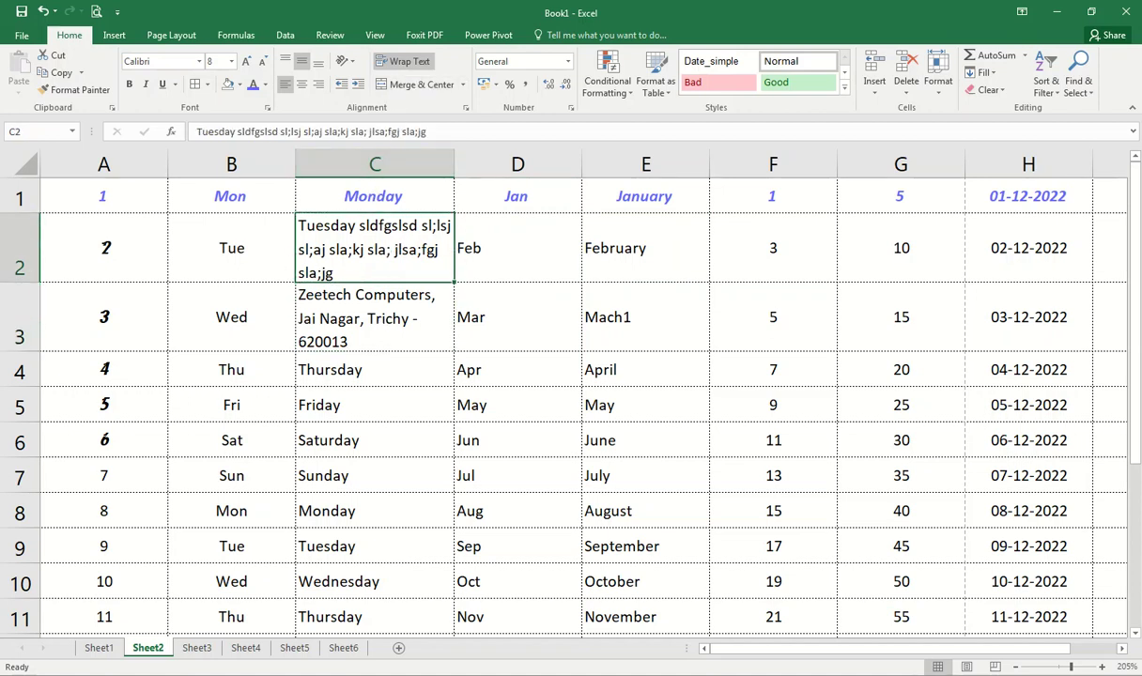
{"action": "left_click", "coordinate": [20, 198]}
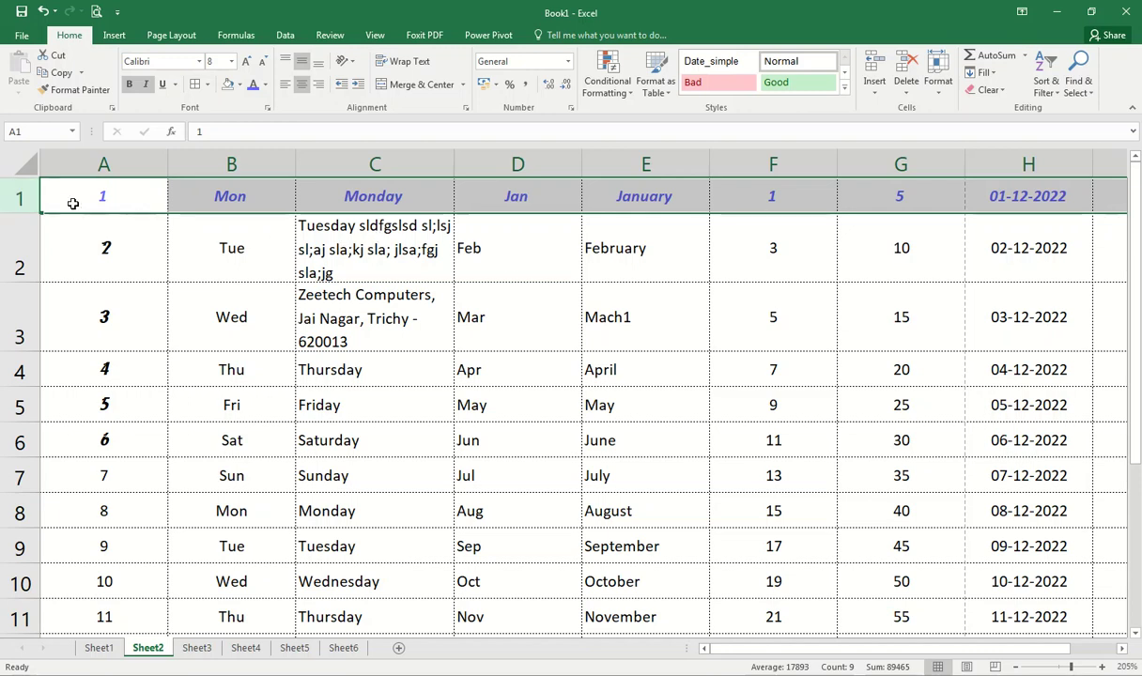
Step: Insert a blank row above the table and enter 'Day & Month' in B1
{"action": "right_click", "coordinate": [21, 198]}
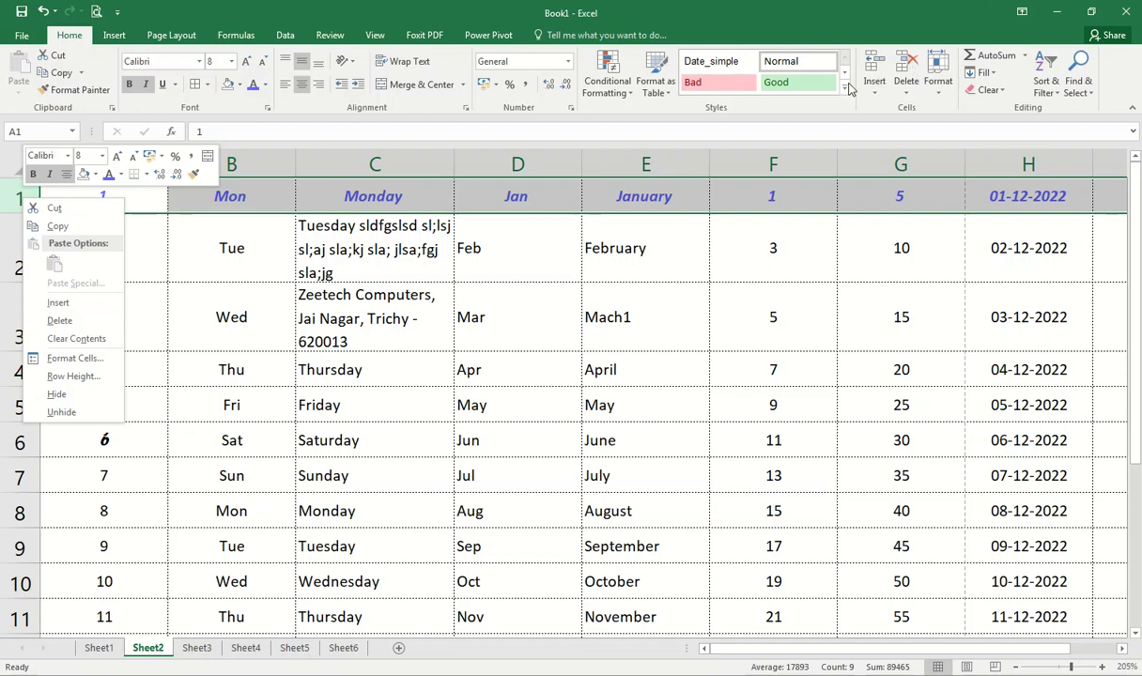
{"action": "left_click", "coordinate": [57, 302]}
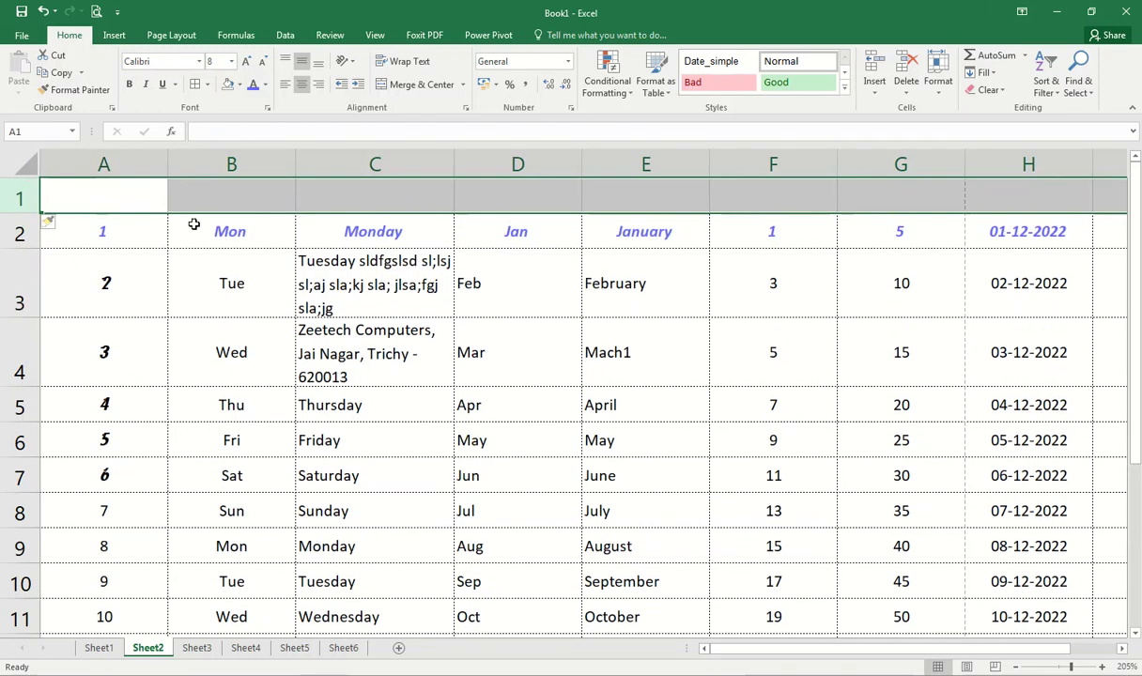
{"action": "key", "text": "Right"}
{"action": "left_click_drag", "start_coordinate": [242, 189], "coordinate": [475, 193]}
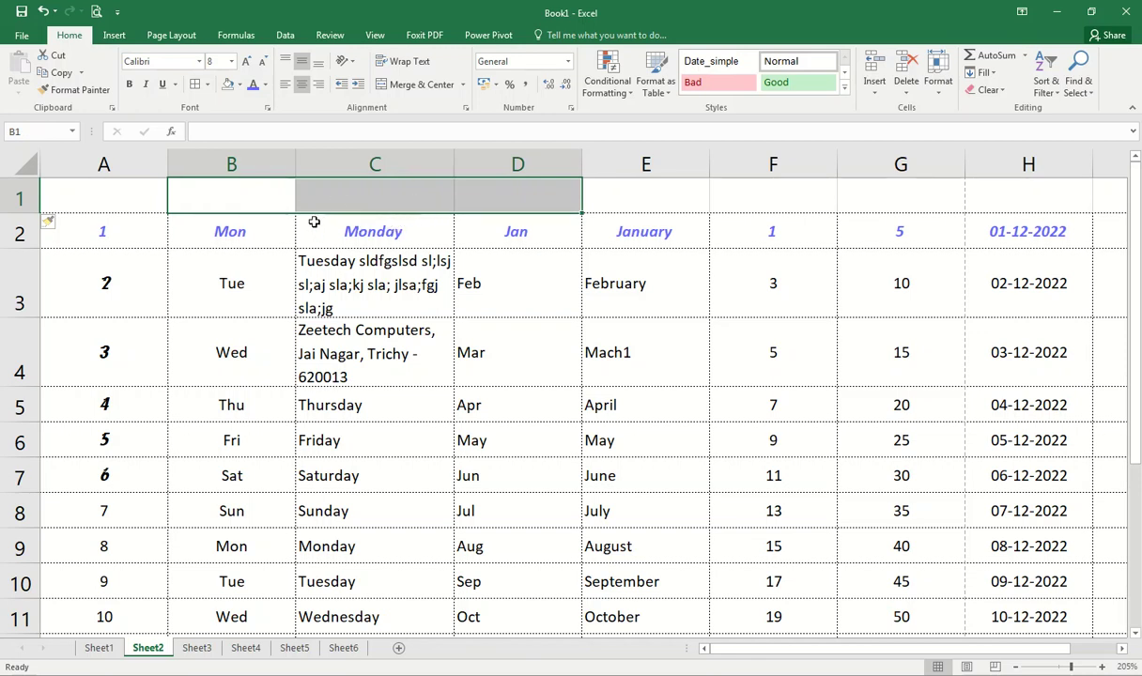
{"action": "left_click", "coordinate": [247, 199]}
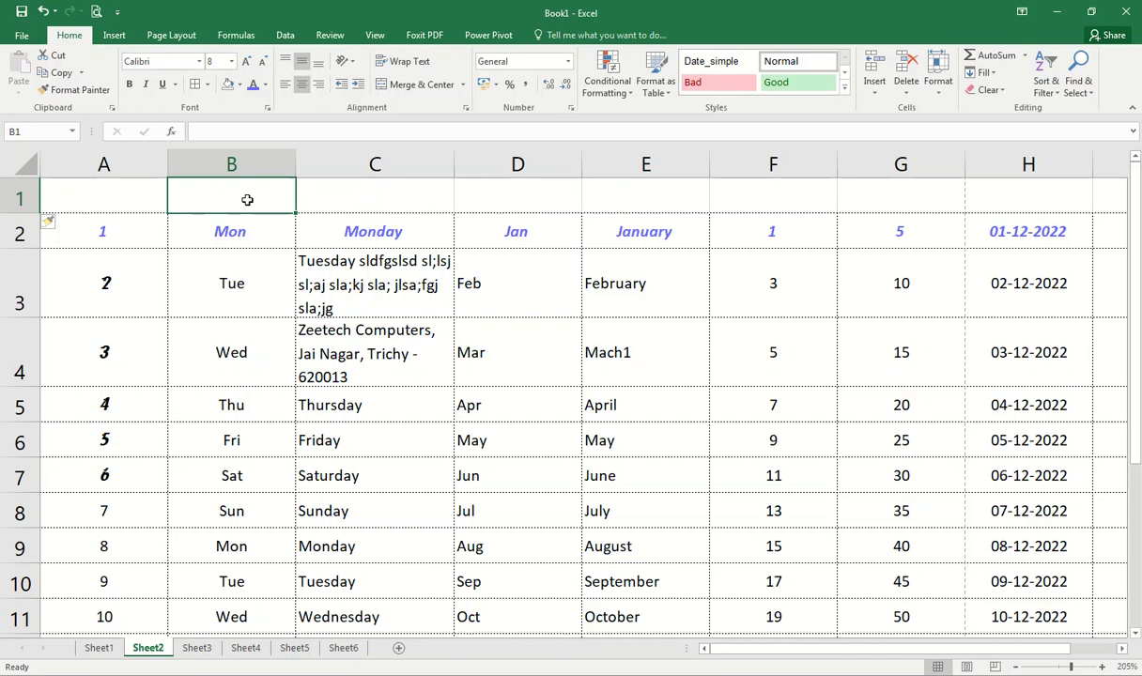
{"action": "type", "text": "Day"}
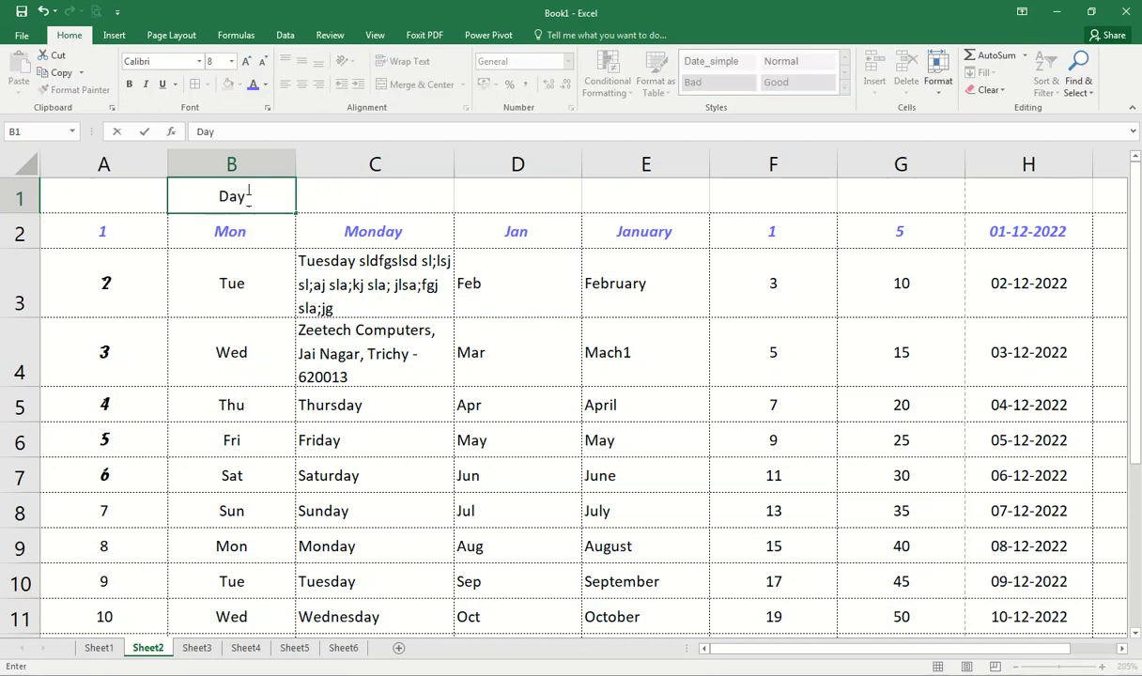
{"action": "type", "text": " & Month"}
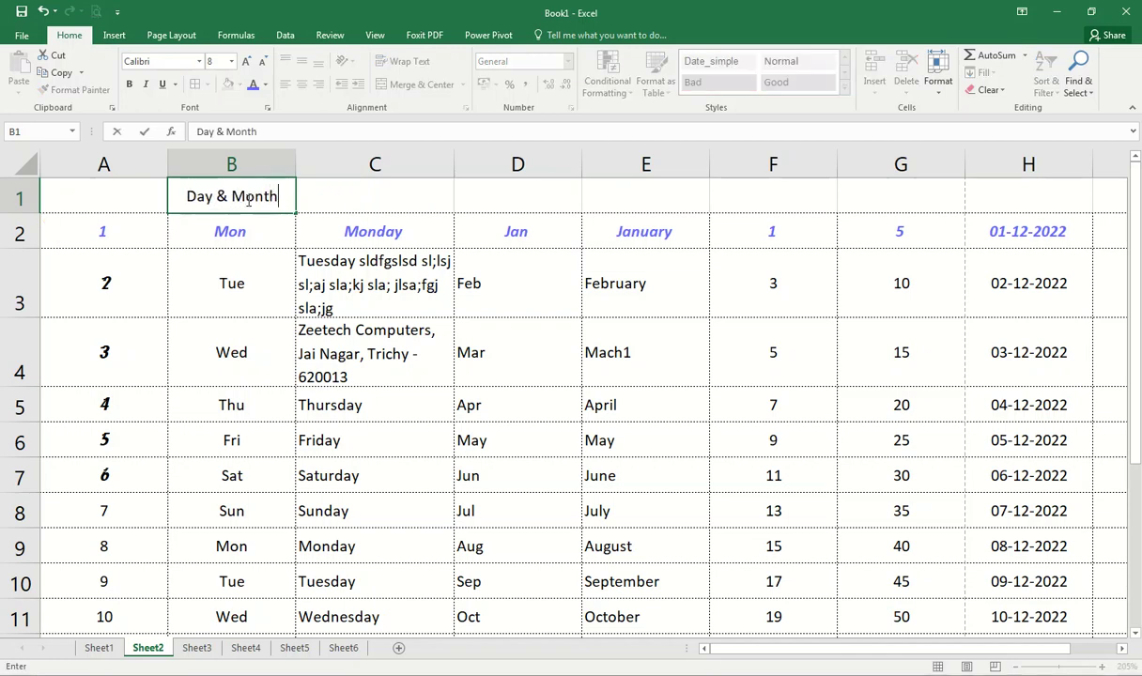
{"action": "key", "text": "Return"}
Step: Merge and centre 'Day & Month' across B1:E1
{"action": "left_click_drag", "start_coordinate": [247, 199], "coordinate": [604, 197]}
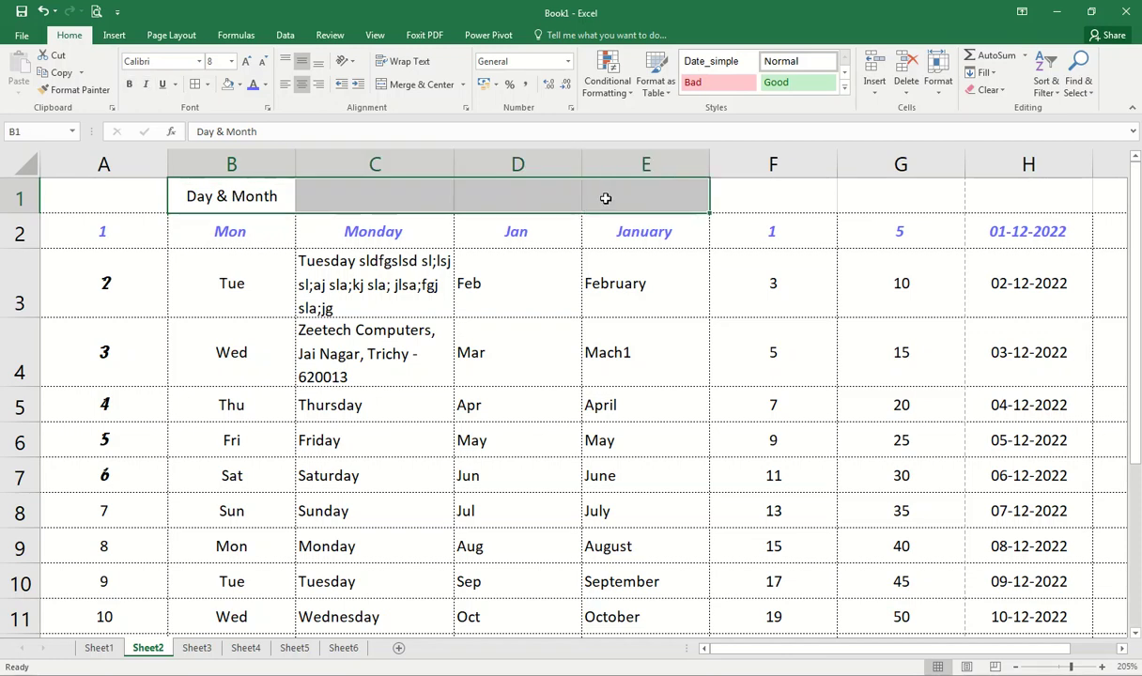
{"action": "left_click", "coordinate": [419, 91]}
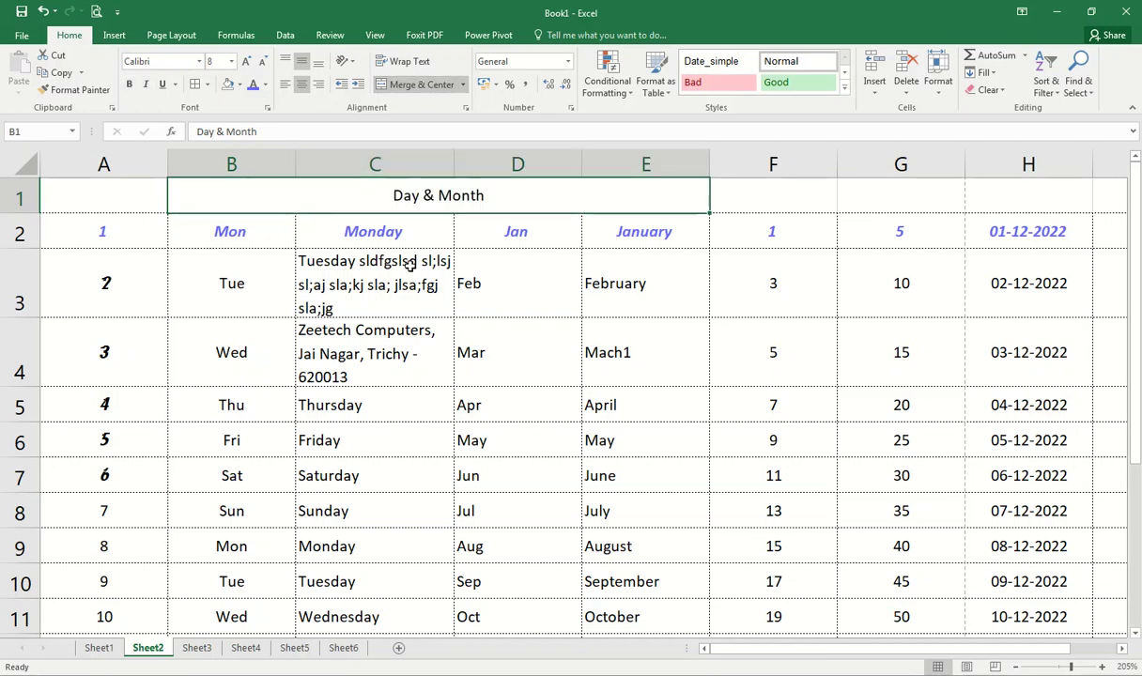
{"action": "left_click", "coordinate": [384, 481]}
{"action": "left_click", "coordinate": [392, 186]}
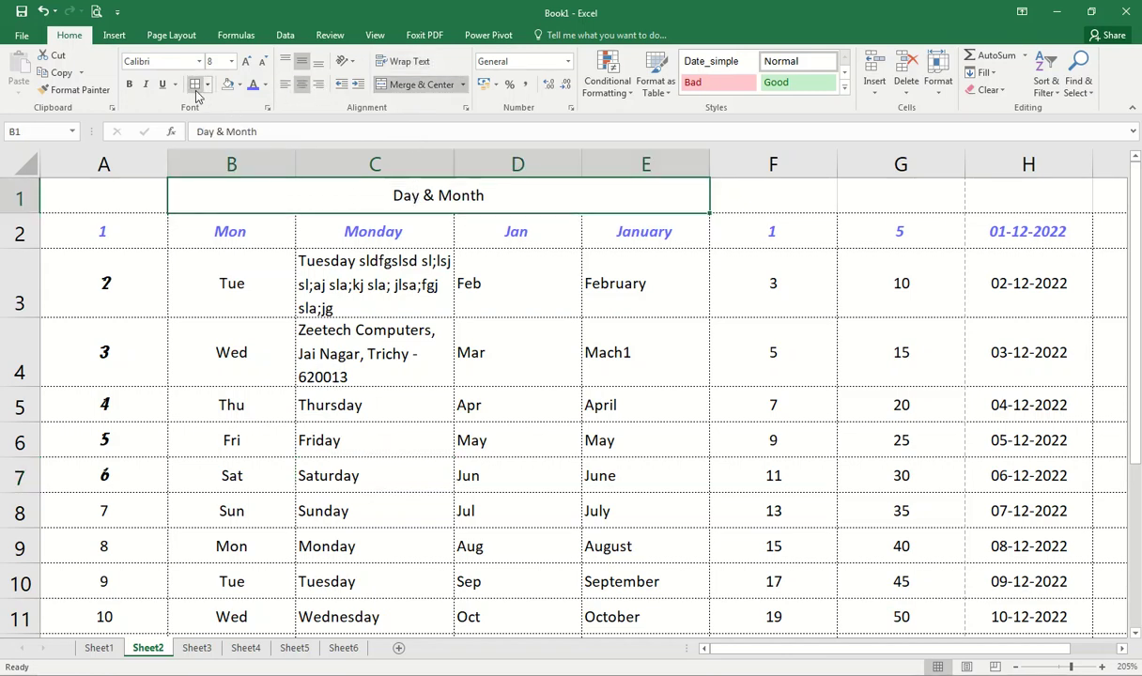
{"action": "left_click", "coordinate": [327, 381]}
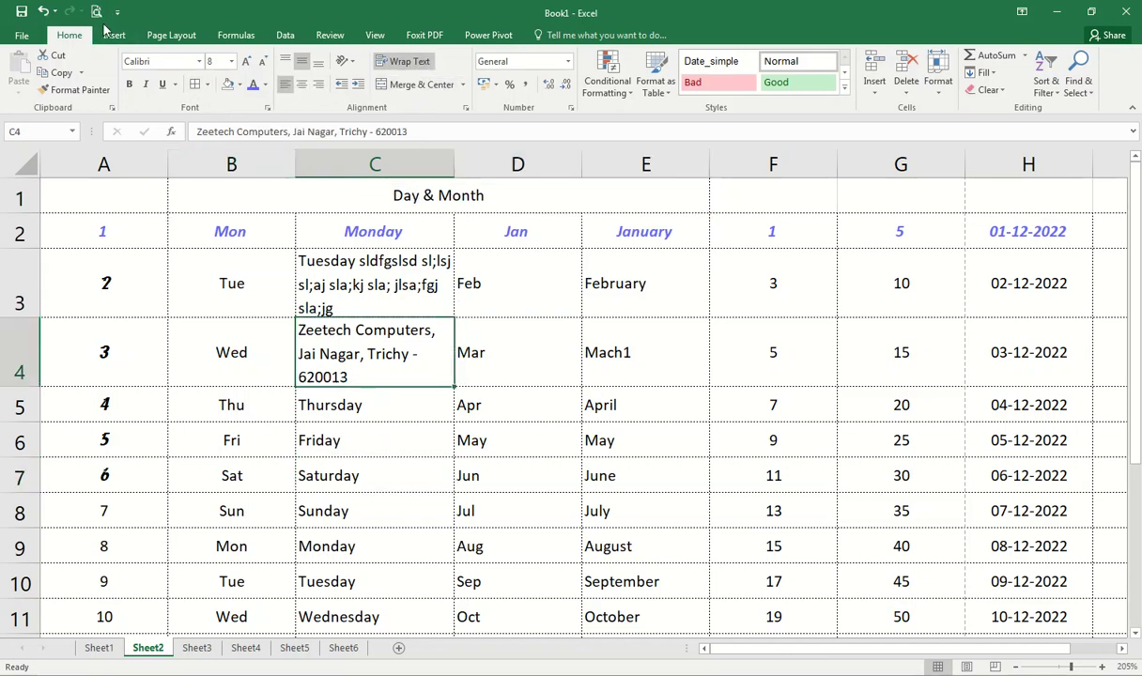
Step: Preview the printed page, then unmerge the Day & Month header
{"action": "key", "text": "ctrl+p"}
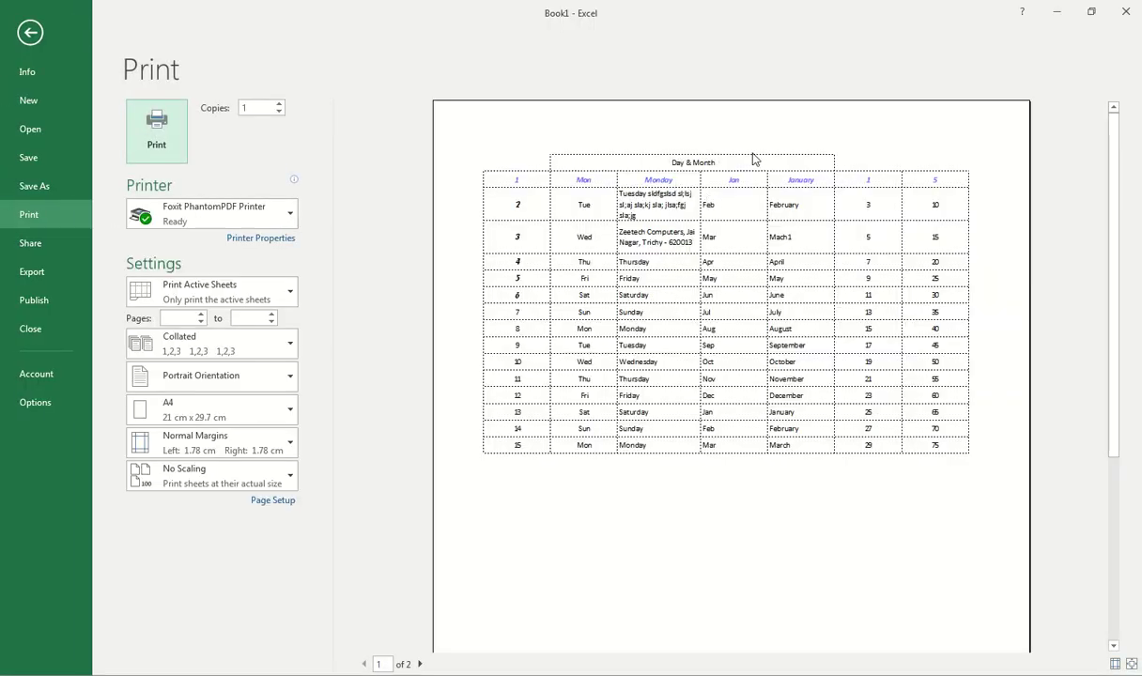
{"action": "key", "text": "Escape"}
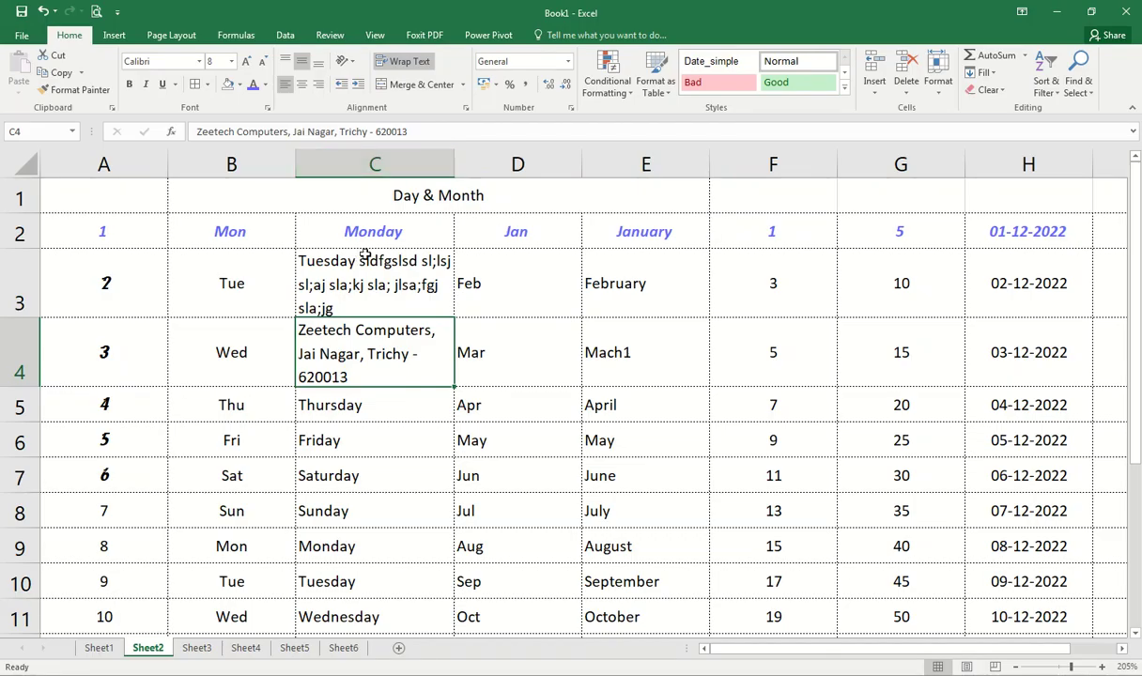
{"action": "left_click", "coordinate": [377, 199]}
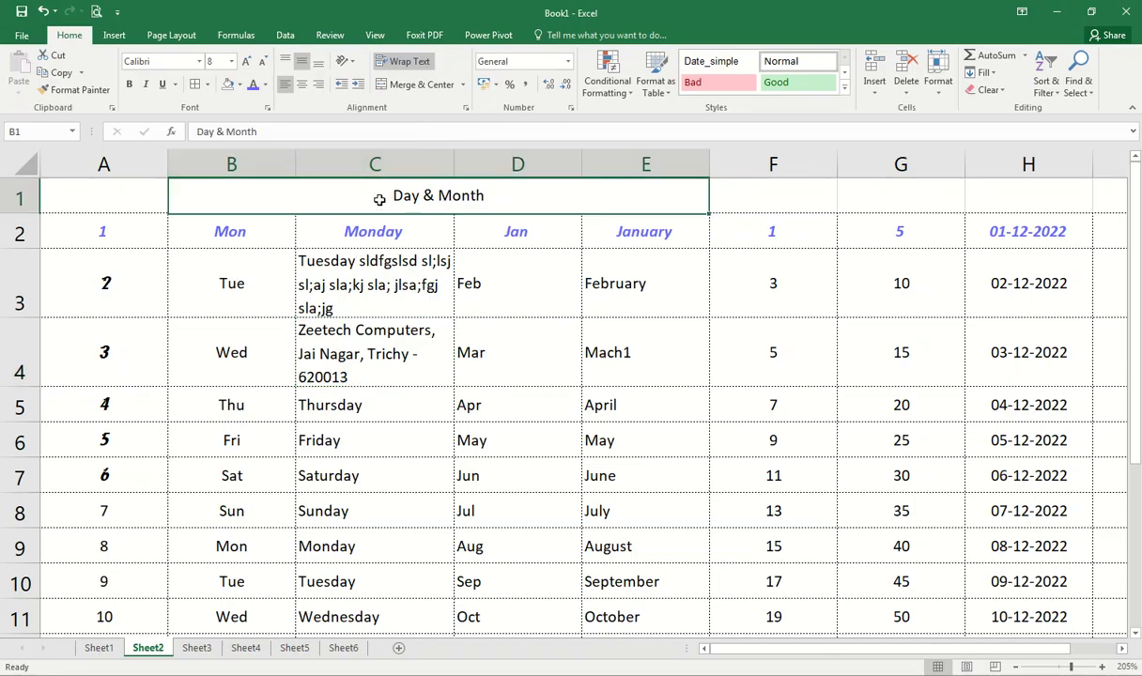
{"action": "left_click", "coordinate": [413, 86]}
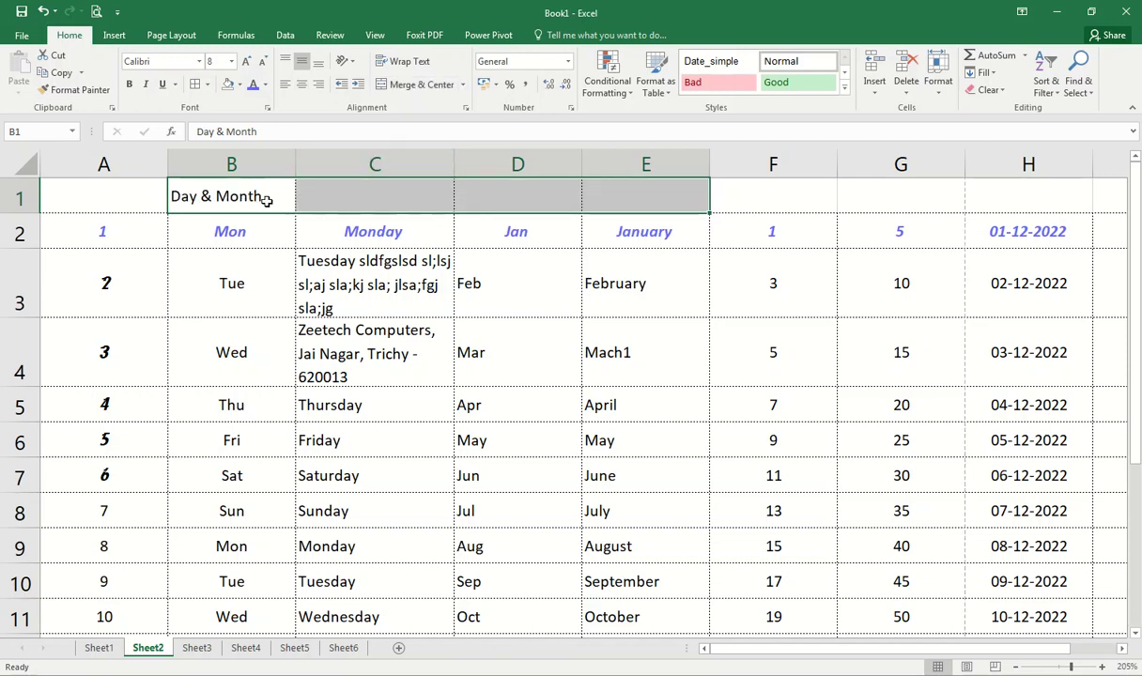
Step: Move 'Day & Month' from B1 through C1 into D1 by cut and paste
{"action": "left_click", "coordinate": [404, 214]}
{"action": "left_click", "coordinate": [263, 196]}
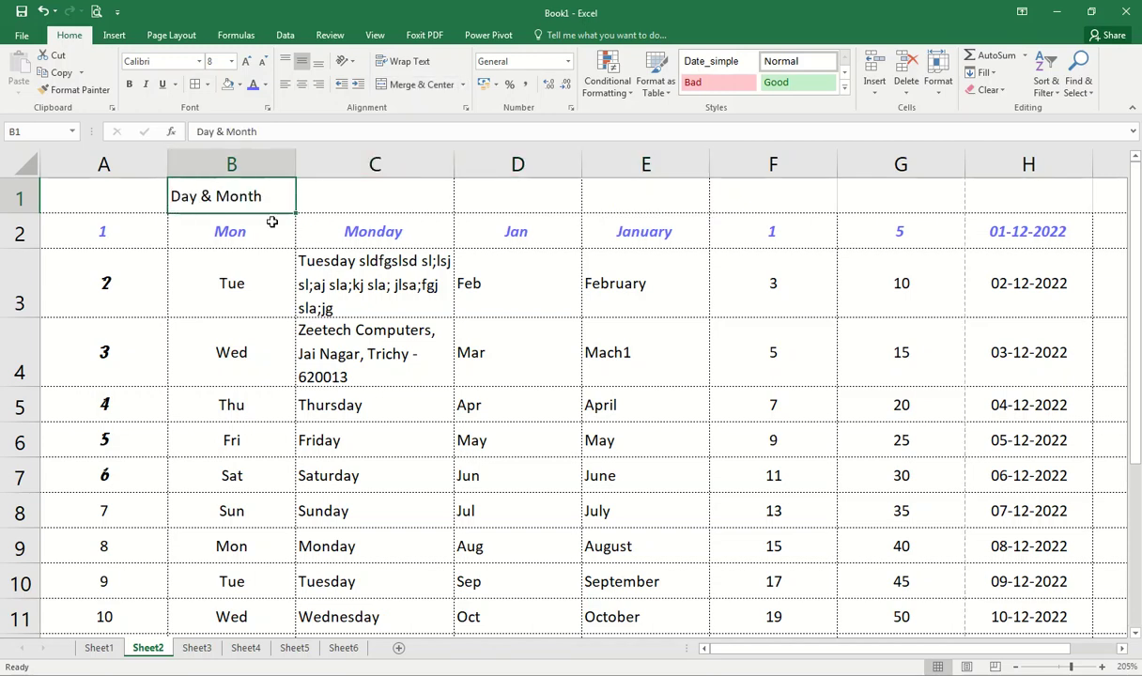
{"action": "key", "text": "ctrl+x"}
{"action": "key", "text": "Right"}
{"action": "key", "text": "ctrl+v"}
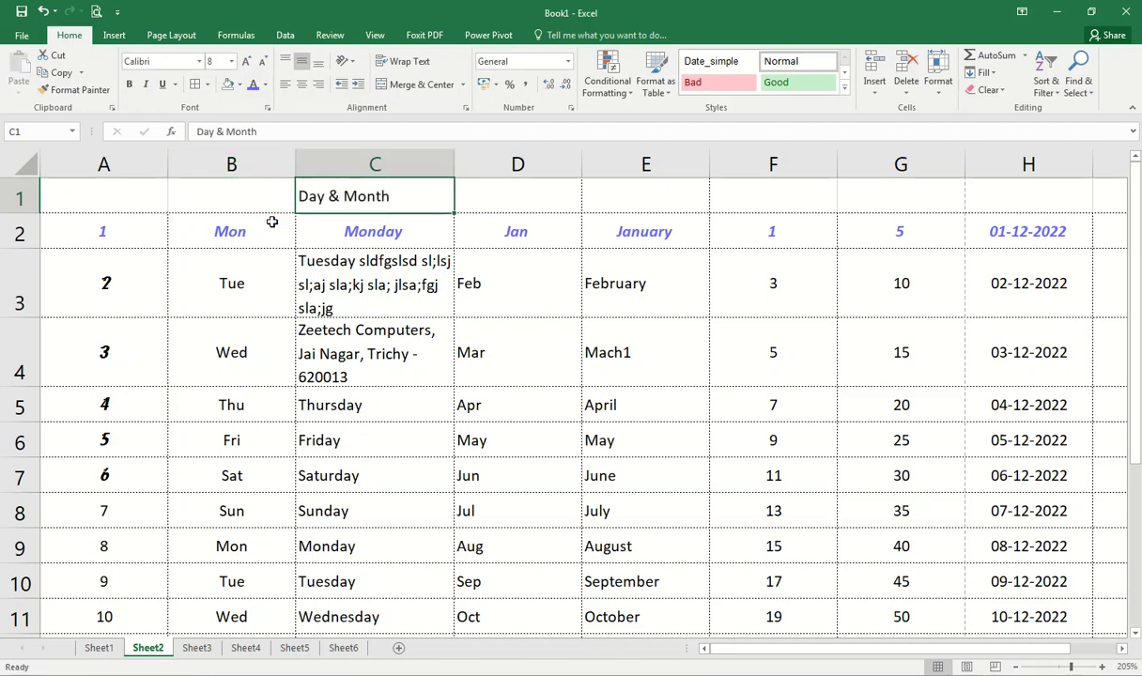
{"action": "key", "text": "ctrl+x"}
{"action": "left_click", "coordinate": [476, 191]}
{"action": "key", "text": "ctrl+v"}
Step: Merge and unmerge B1:E1 again, then move B1's header text into D1
{"action": "left_click_drag", "start_coordinate": [265, 192], "coordinate": [648, 193]}
{"action": "left_click", "coordinate": [409, 85]}
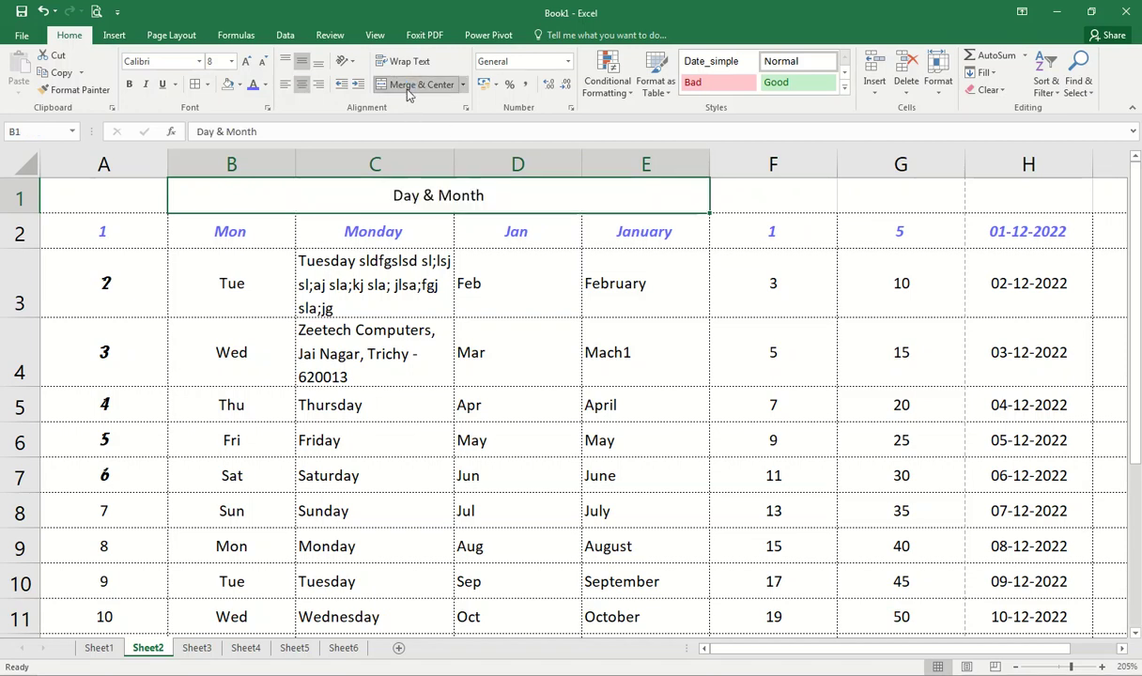
{"action": "left_click", "coordinate": [409, 89]}
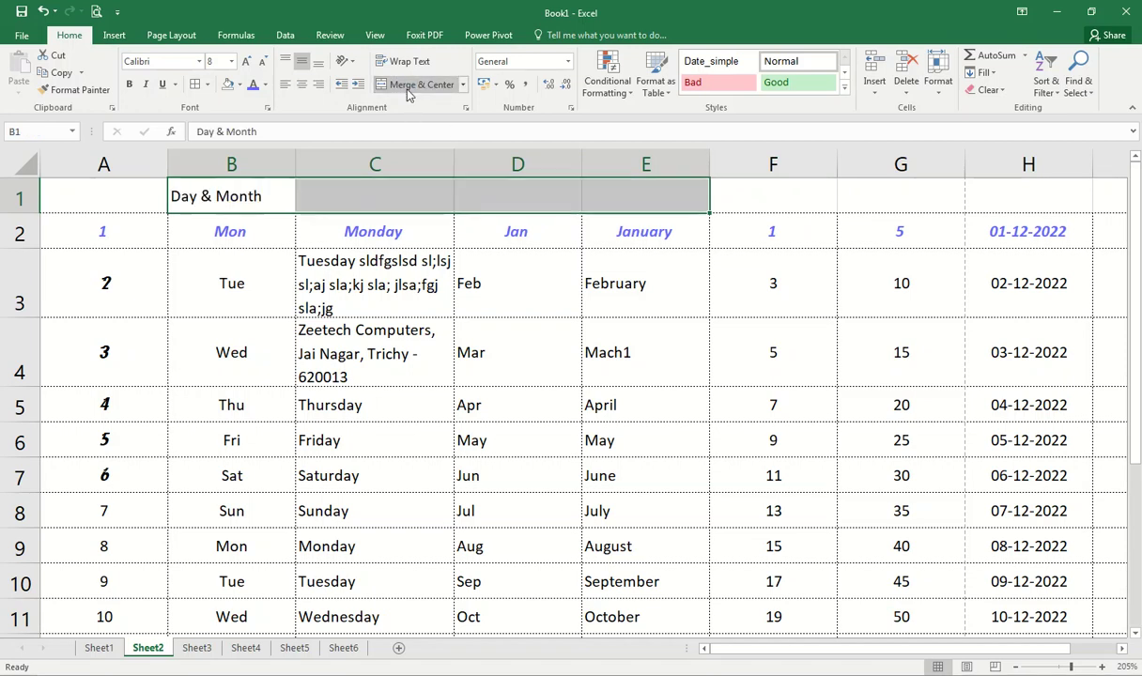
{"action": "left_click", "coordinate": [264, 209]}
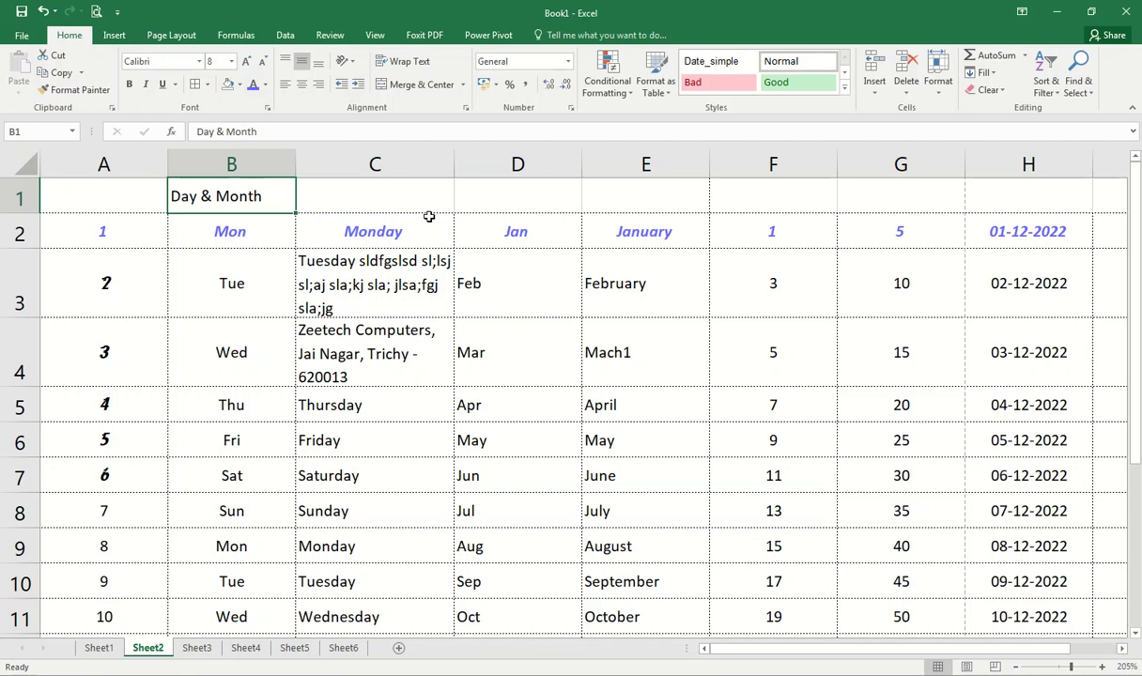
{"action": "key", "text": "ctrl+x"}
{"action": "left_click", "coordinate": [500, 194]}
{"action": "key", "text": "ctrl+v"}
{"action": "left_click", "coordinate": [500, 223]}
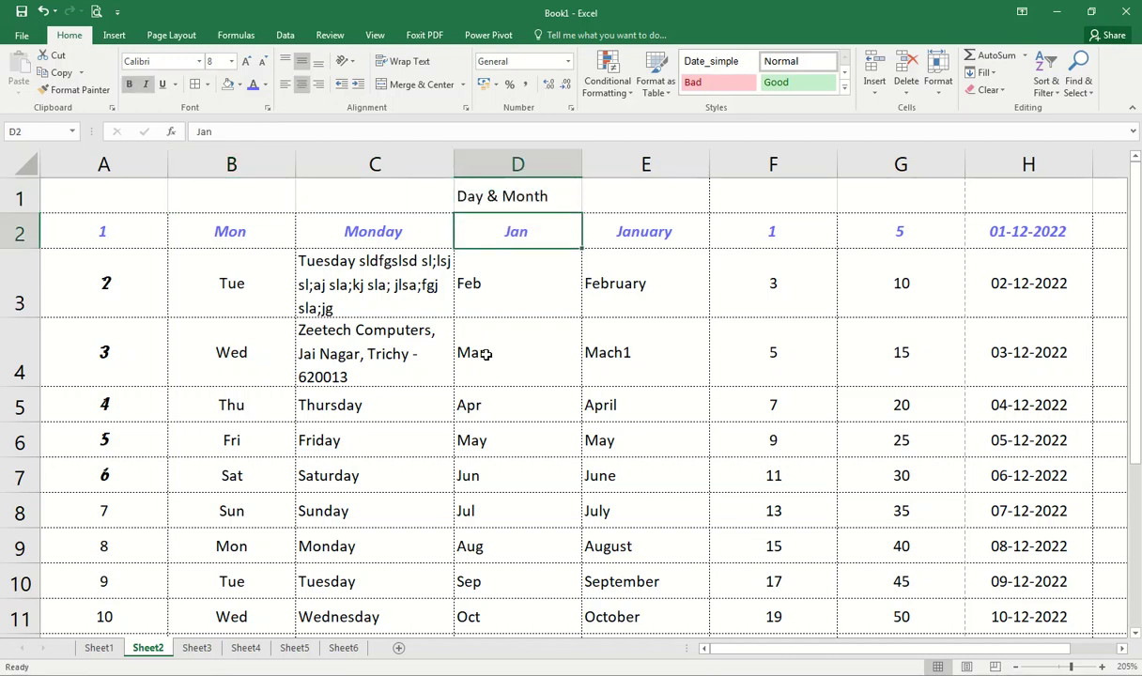
Step: Open the Merge options list and close it without merging
{"action": "scroll", "coordinate": [484, 354], "scroll_direction": "down", "scroll_amount": 1}
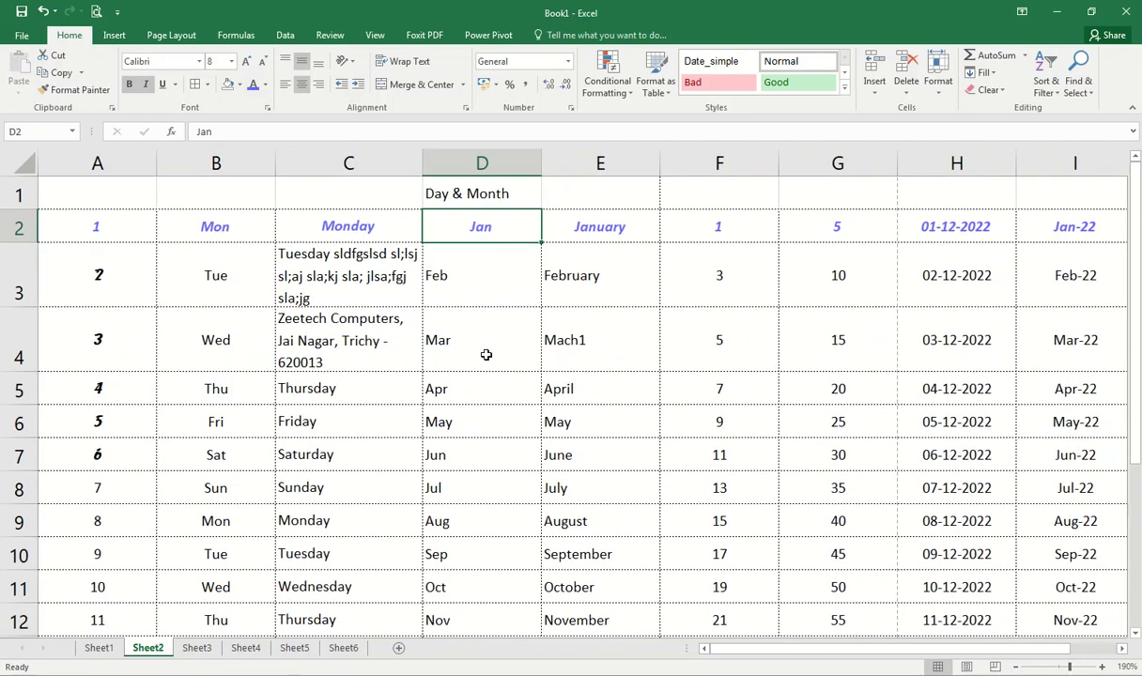
{"action": "left_click", "coordinate": [461, 85]}
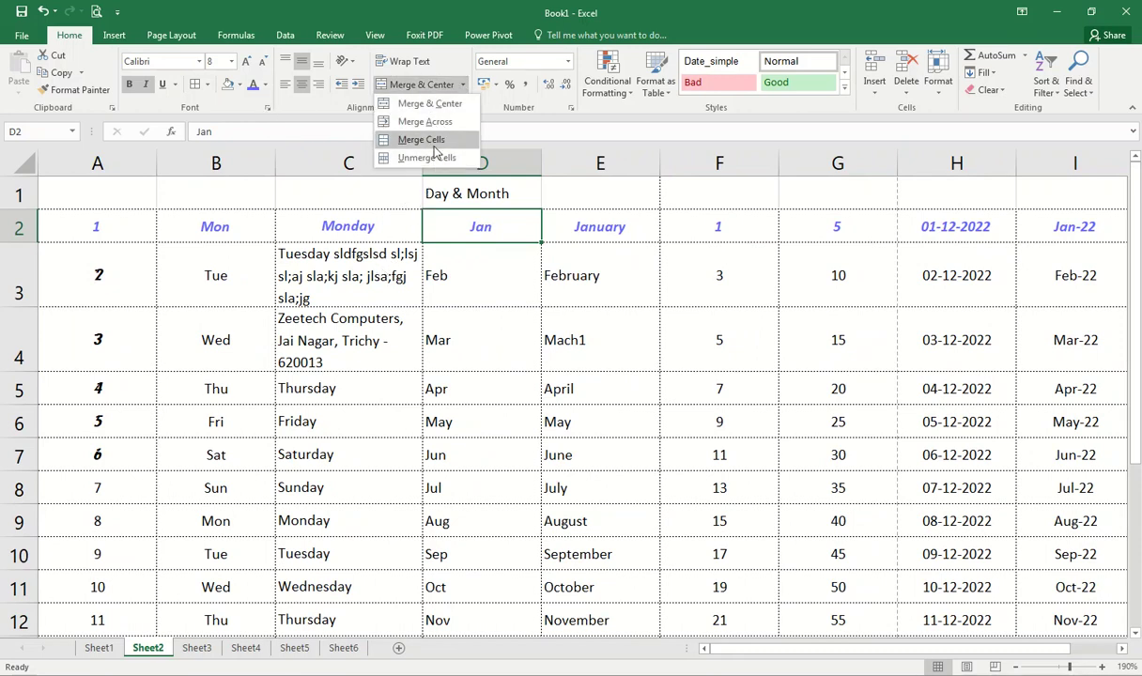
{"action": "left_click", "coordinate": [324, 221]}
{"action": "left_click", "coordinate": [123, 201]}
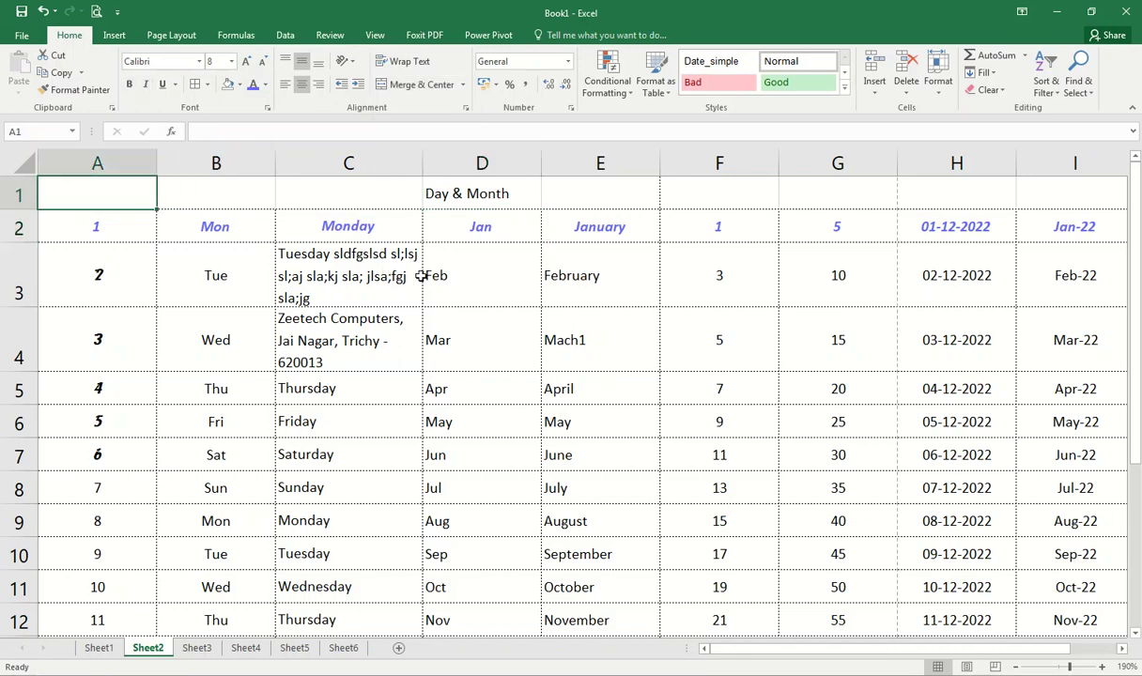
{"action": "scroll", "coordinate": [433, 286], "scroll_direction": "down", "scroll_amount": 2}
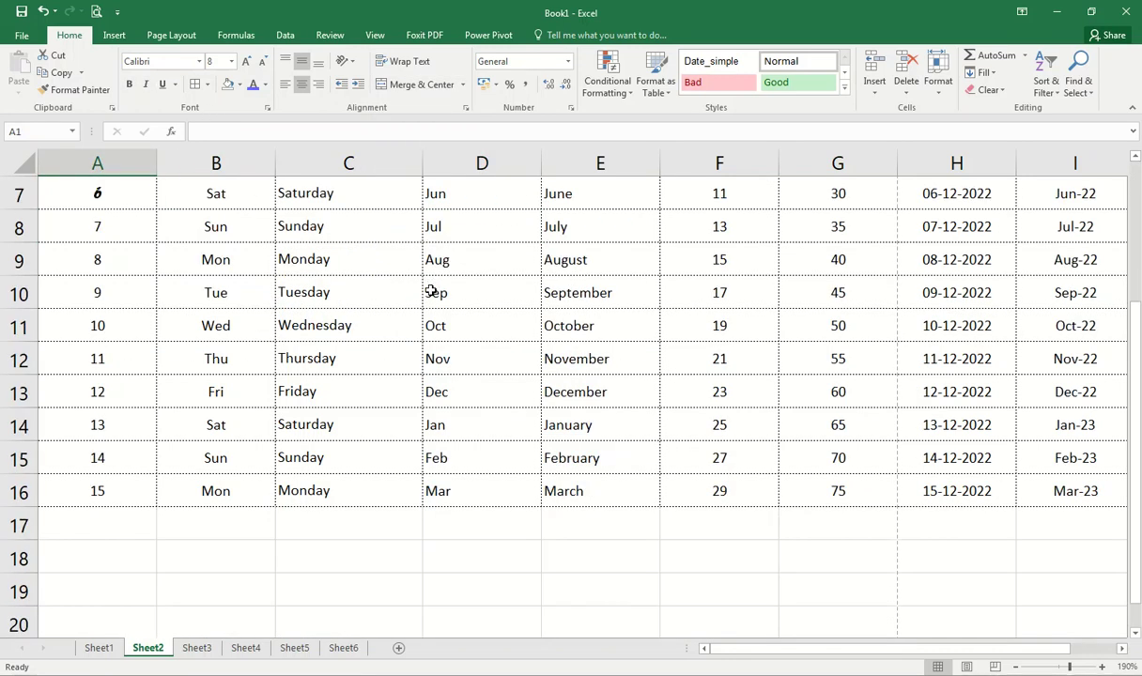
{"action": "scroll", "coordinate": [430, 292], "scroll_direction": "up", "scroll_amount": 2}
{"action": "scroll", "coordinate": [430, 292], "scroll_direction": "down", "scroll_amount": 3}
{"action": "scroll", "coordinate": [322, 332], "scroll_direction": "down", "scroll_amount": 2}
{"action": "scroll", "coordinate": [321, 332], "scroll_direction": "up", "scroll_amount": 2}
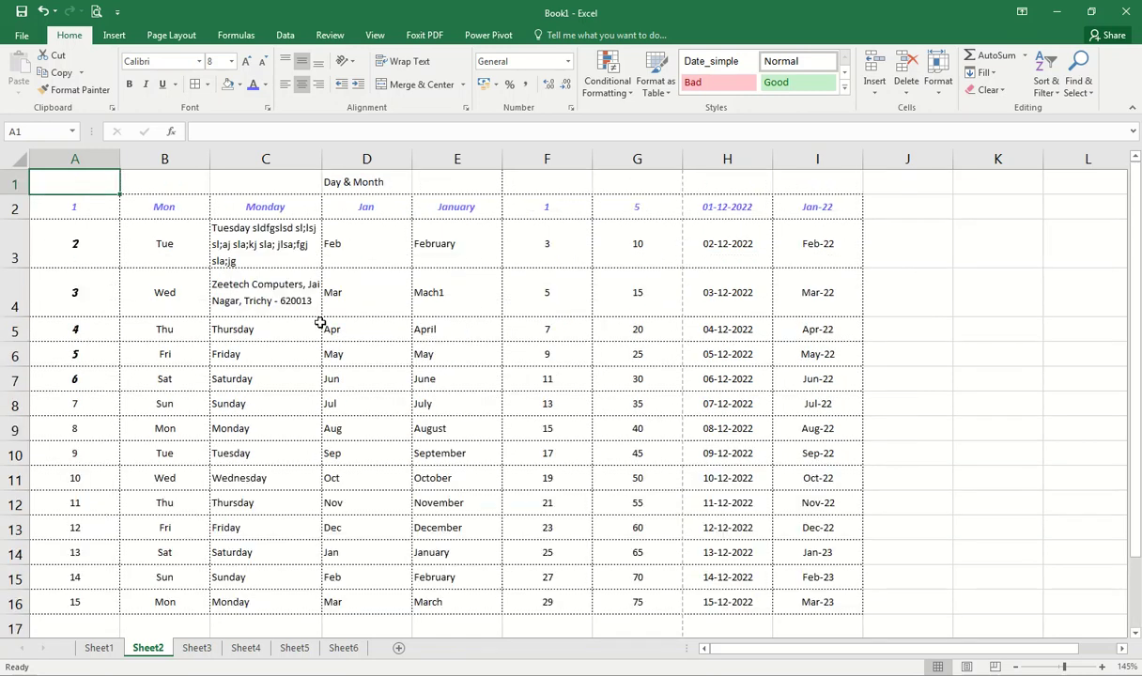